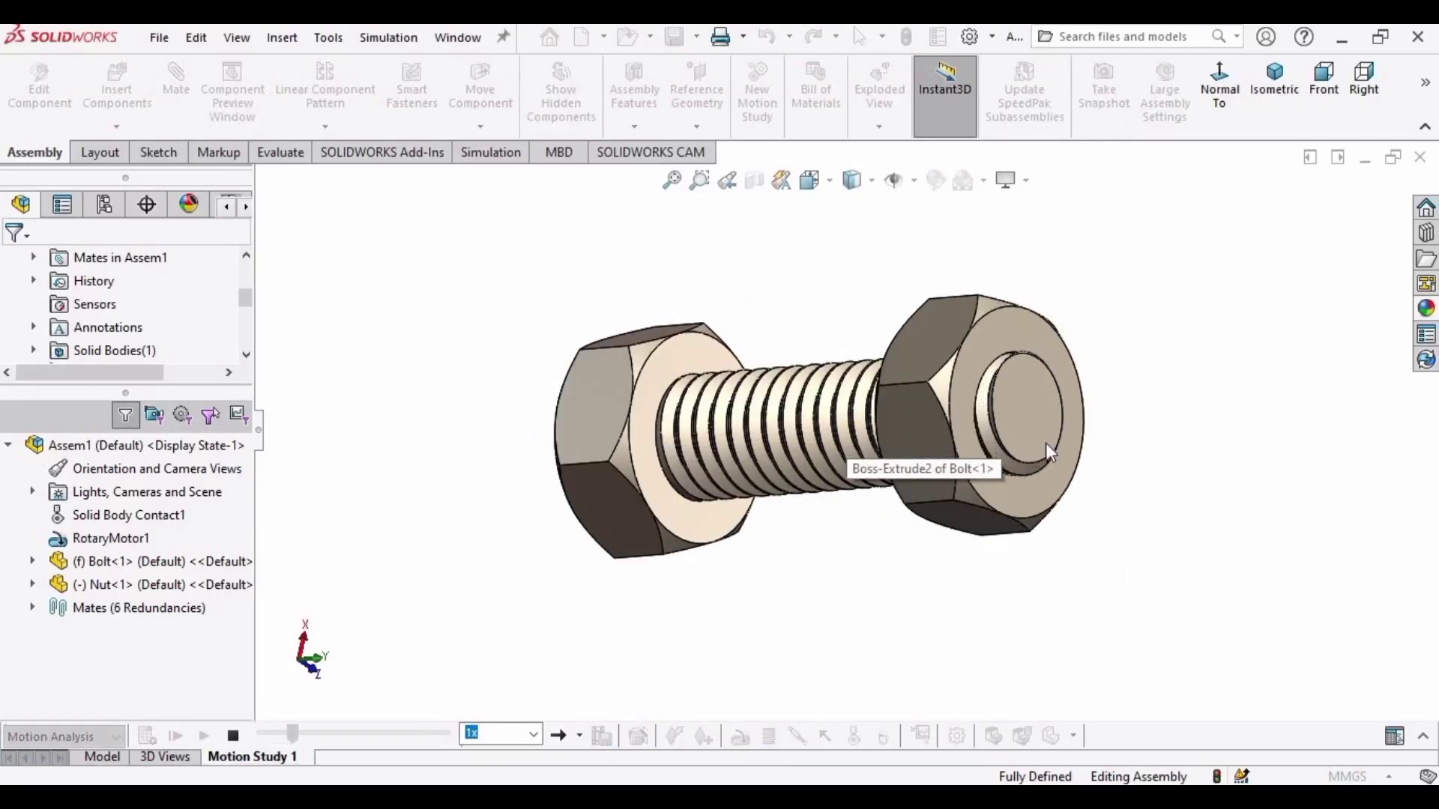
# Close the bolt-and-nut assembly and bring up the File menu on the empty start screen.
pyautogui.scroll(-2, 1086, 433)
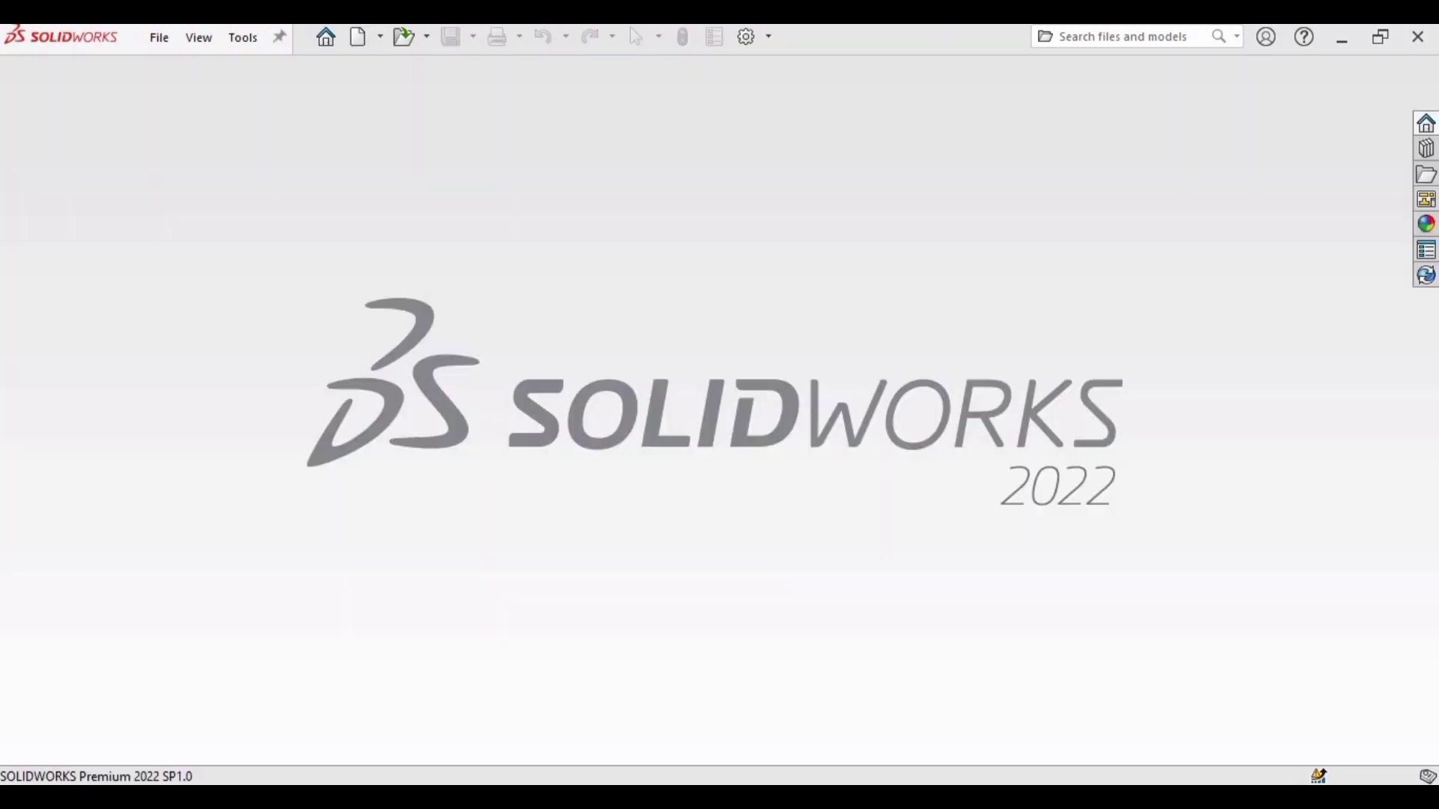
pyautogui.hotkey('alt', 'f')
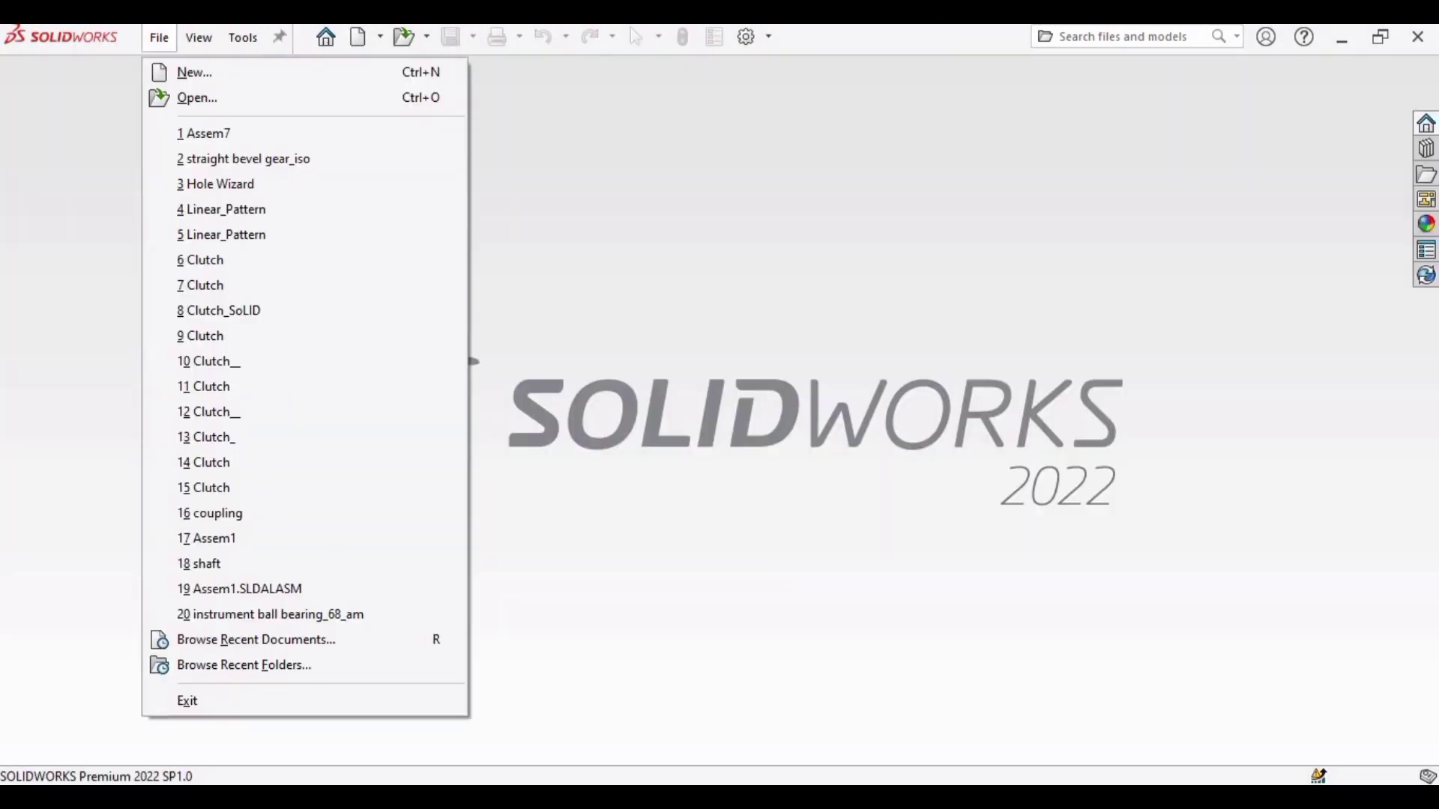
# Create a new part, apply the Plain White scene, and start a sketch on the Top Plane.
pyautogui.click(183, 73)
pyautogui.click(839, 666)
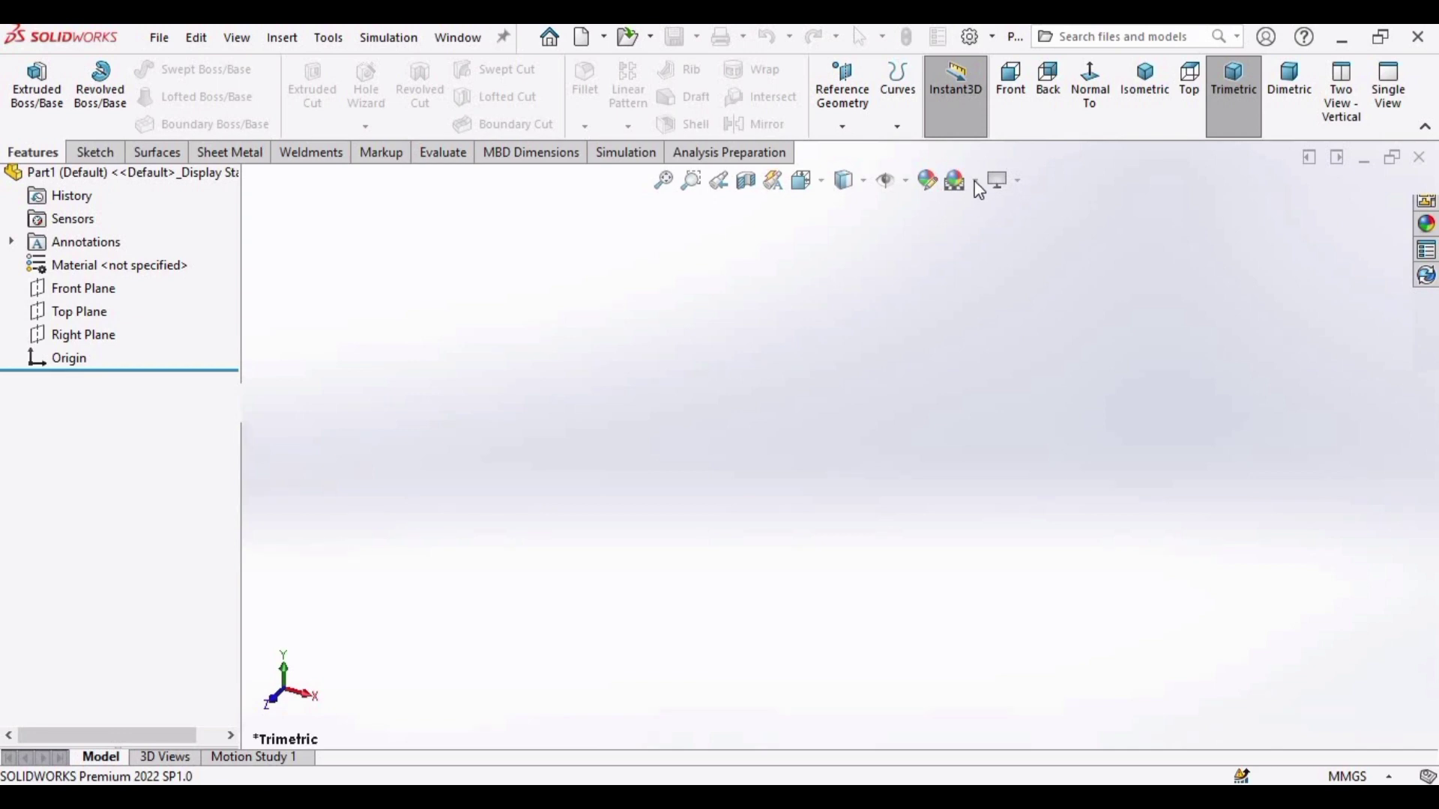
pyautogui.click(975, 182)
pyautogui.click(948, 238)
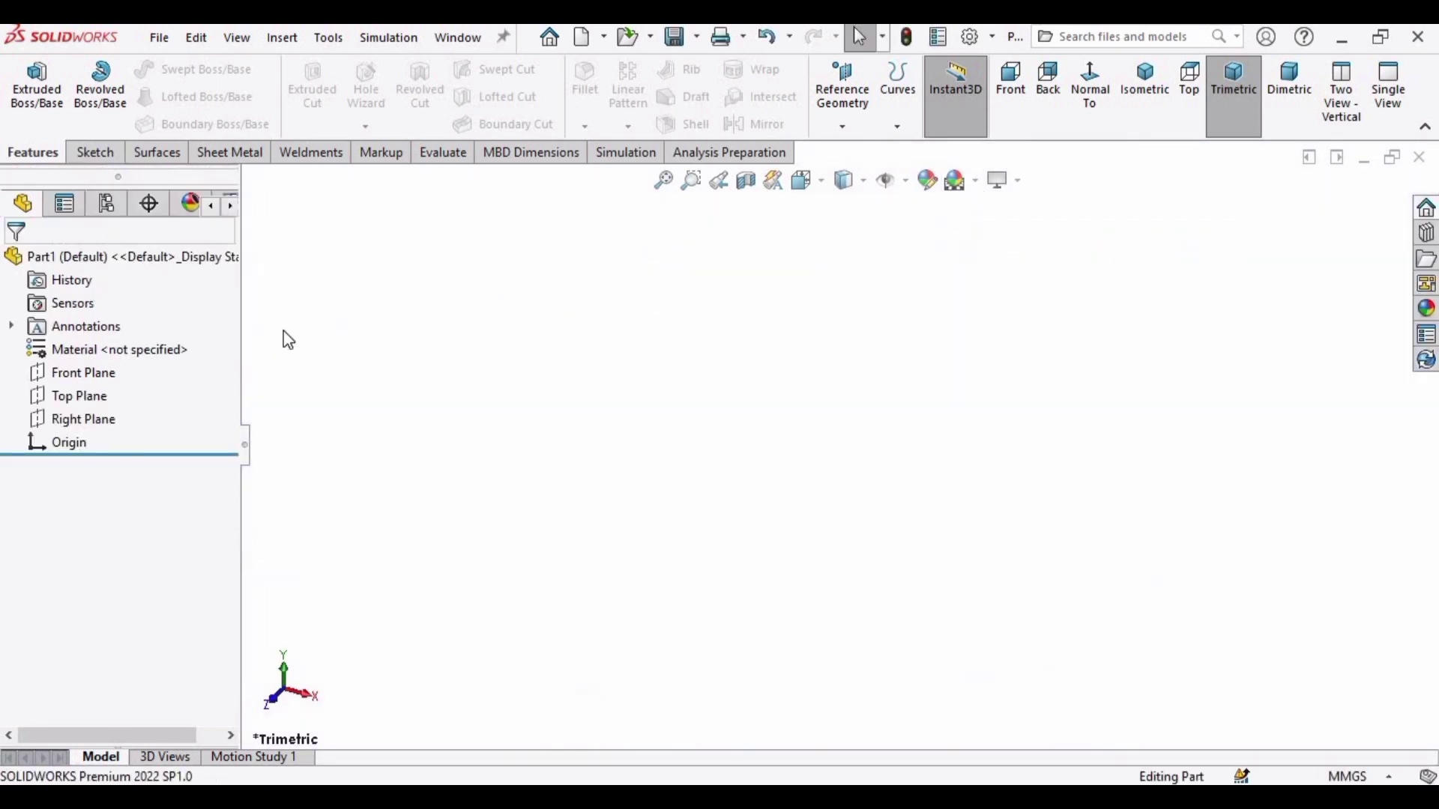
pyautogui.click(83, 401)
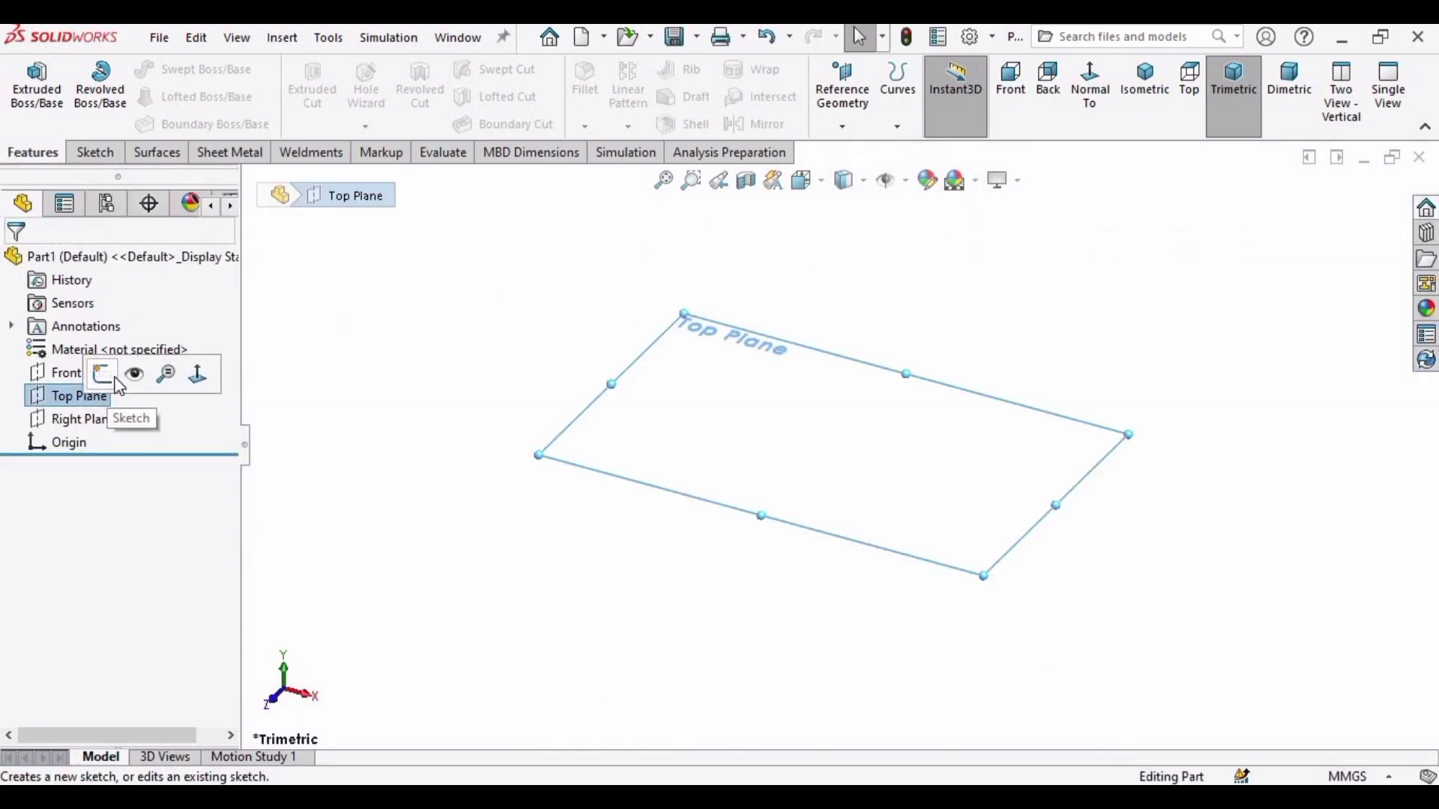
pyautogui.click(104, 373)
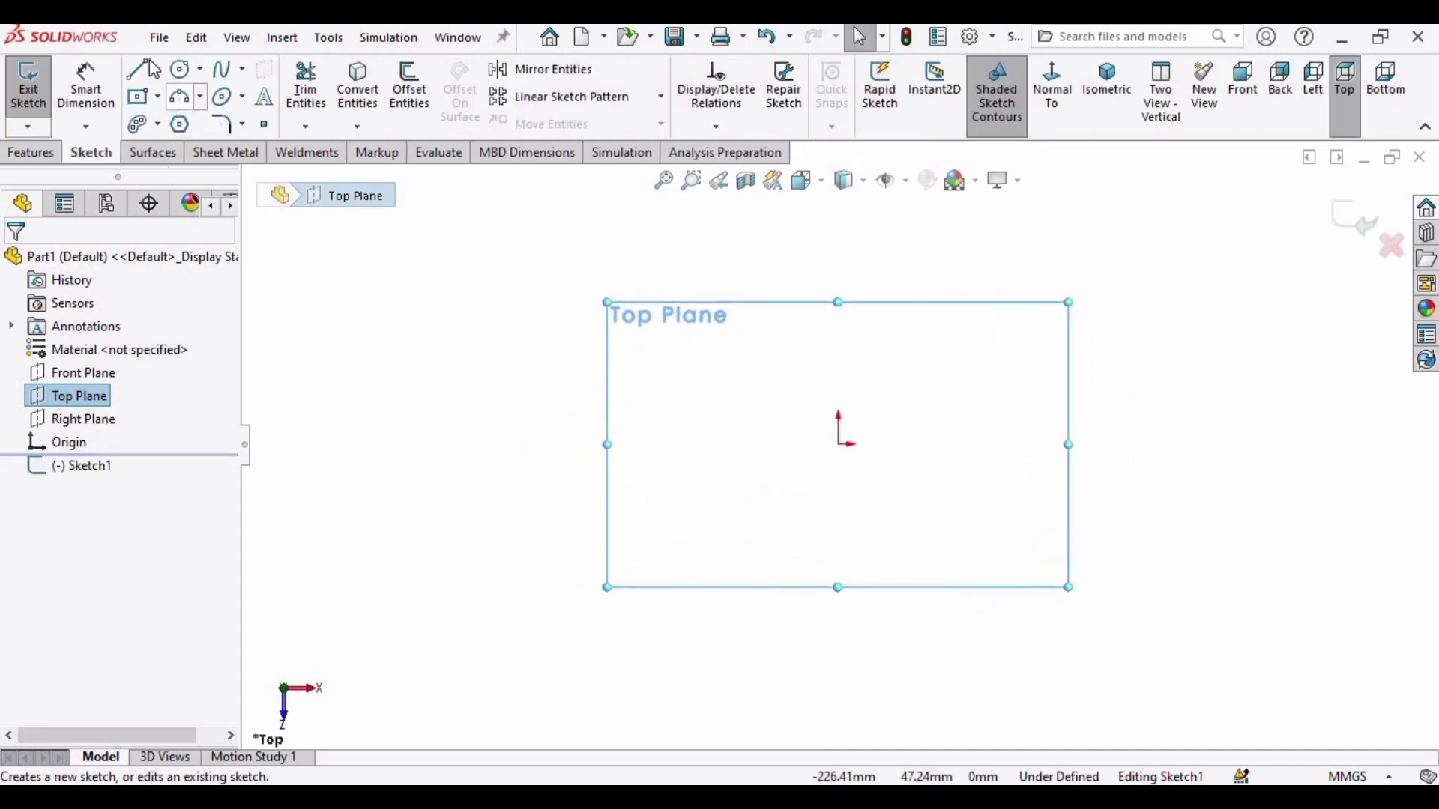
# Draw a hexagon centred on the origin with the Polygon tool.
pyautogui.click(180, 126)
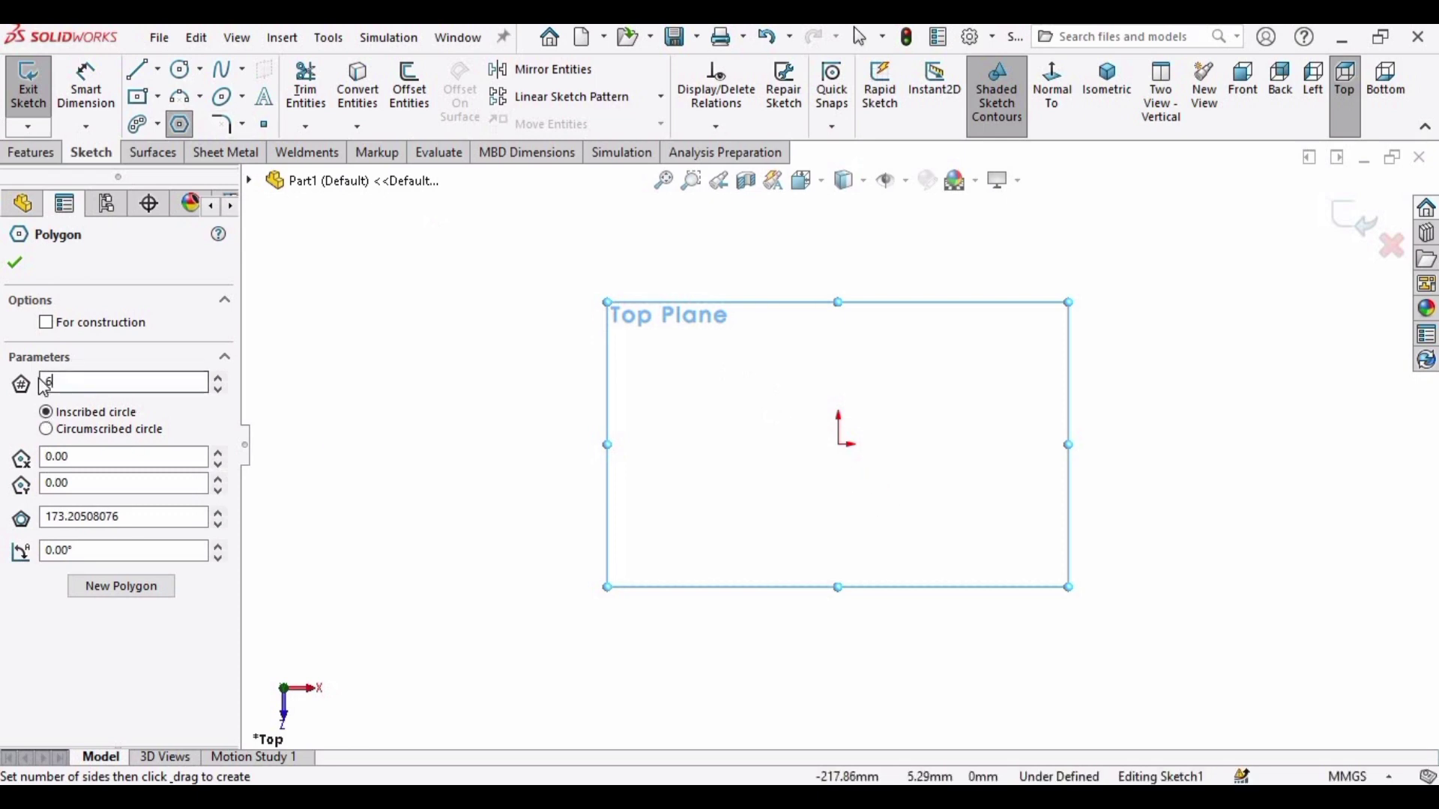
pyautogui.click(839, 445)
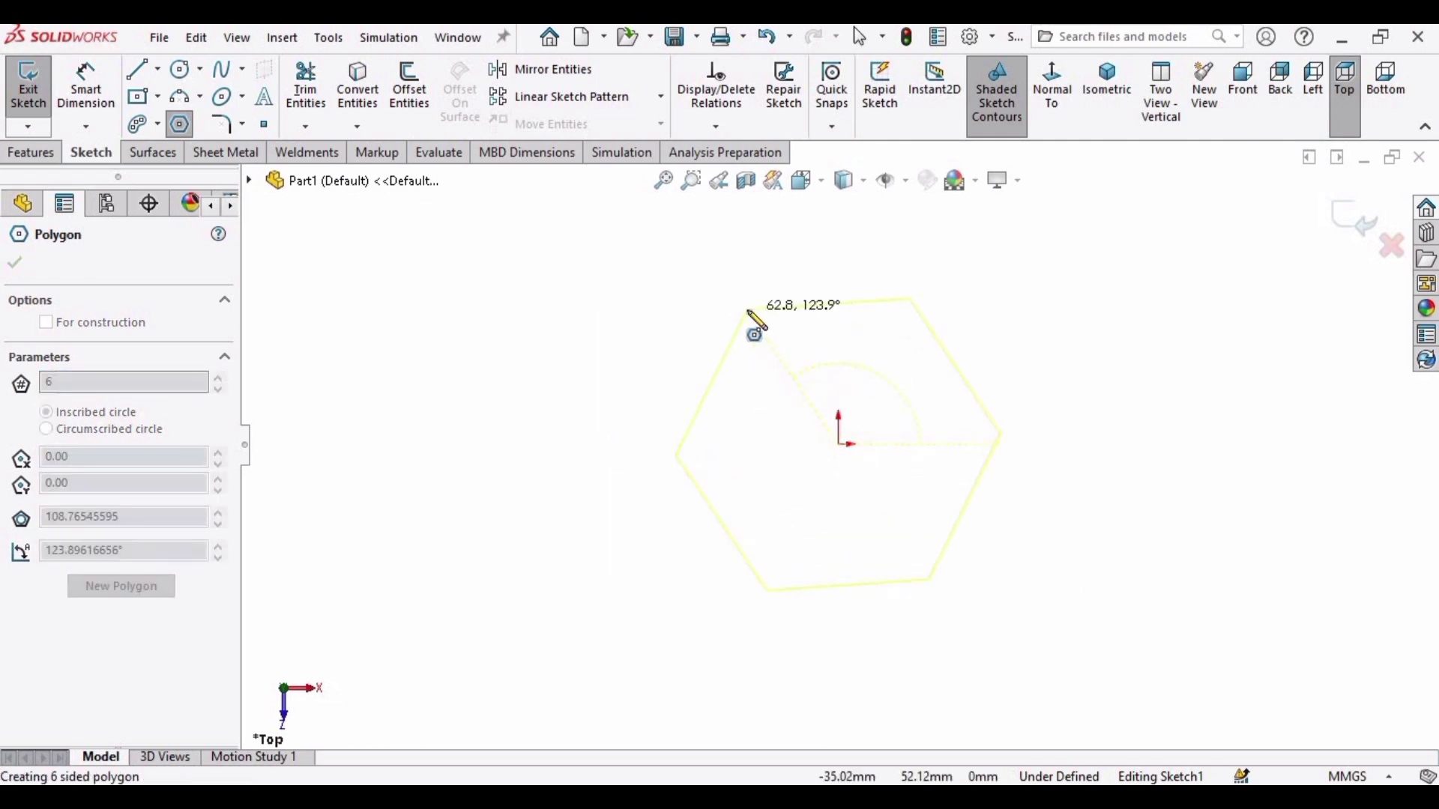
pyautogui.click(747, 310)
pyautogui.press('Escape')
# Dimension the hexagon 20 mm across two opposite flats.
pyautogui.click(85, 86)
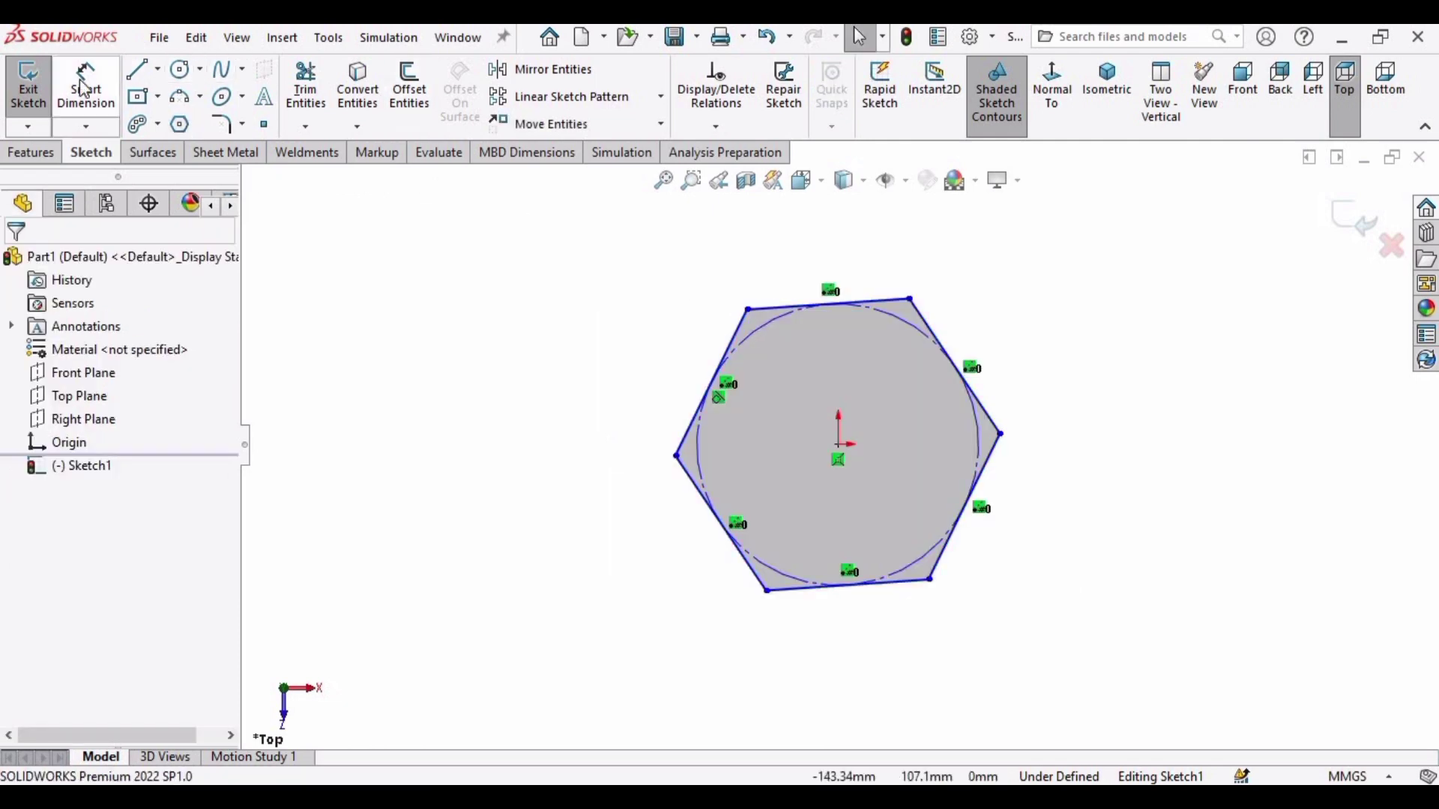
pyautogui.click(917, 582)
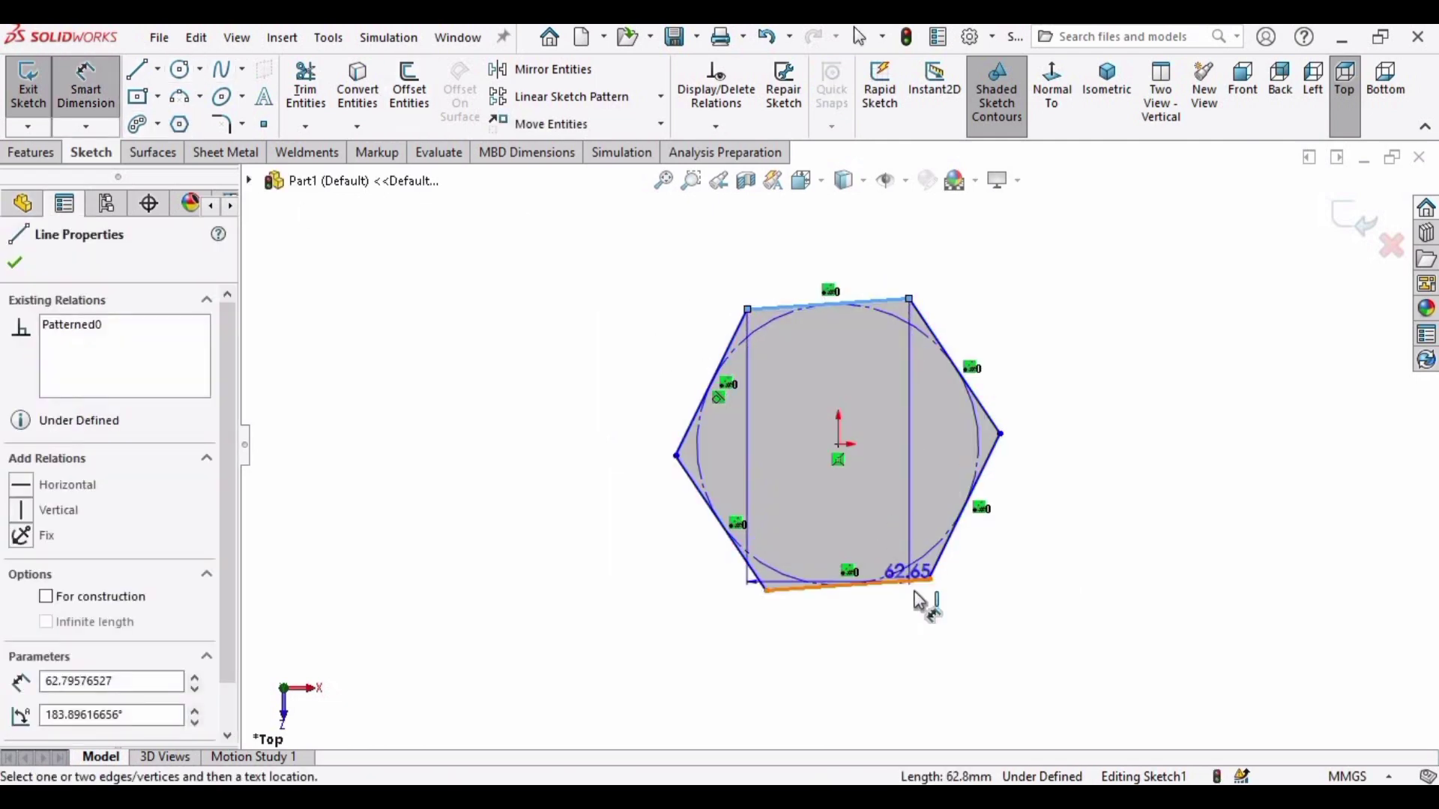
pyautogui.click(862, 302)
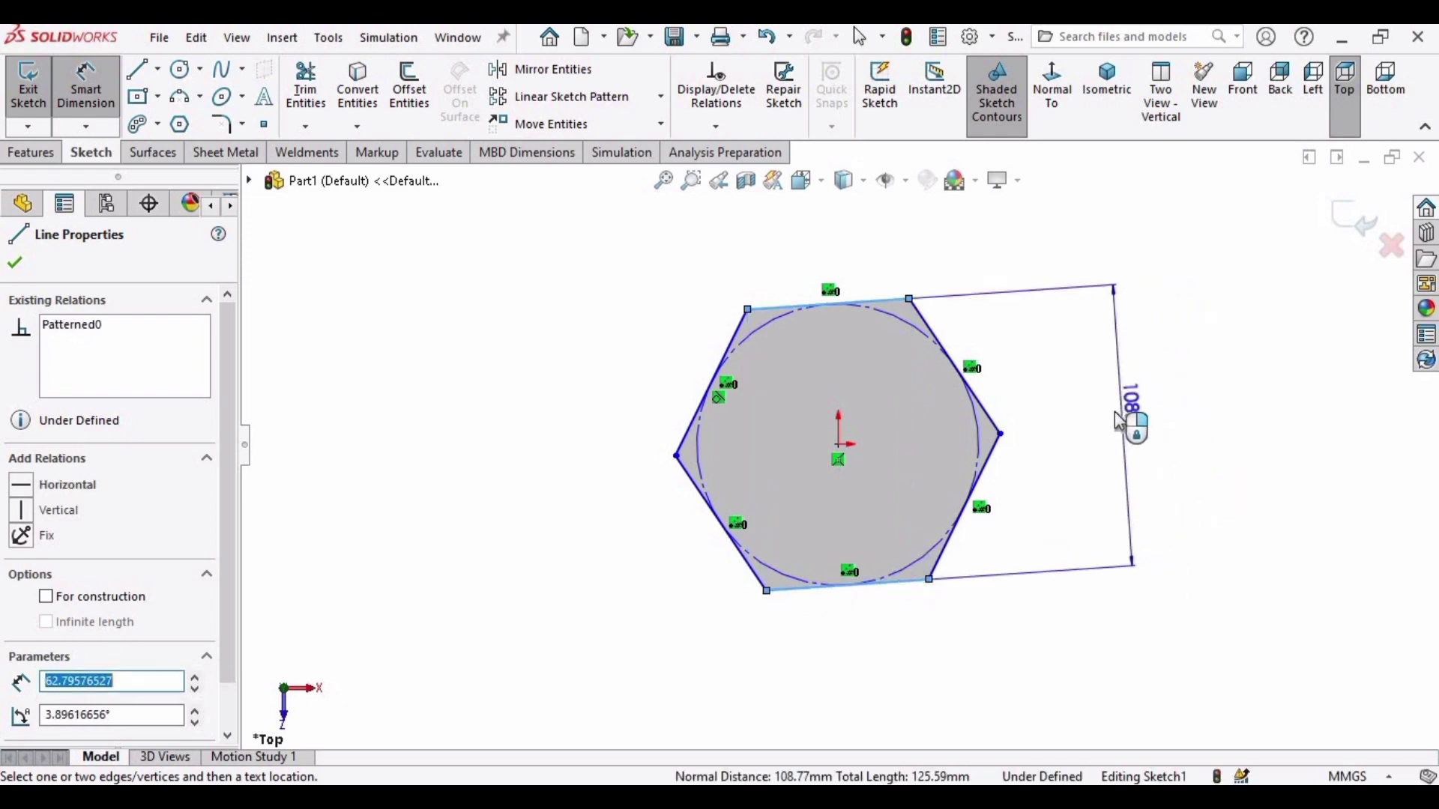
pyautogui.click(1117, 418)
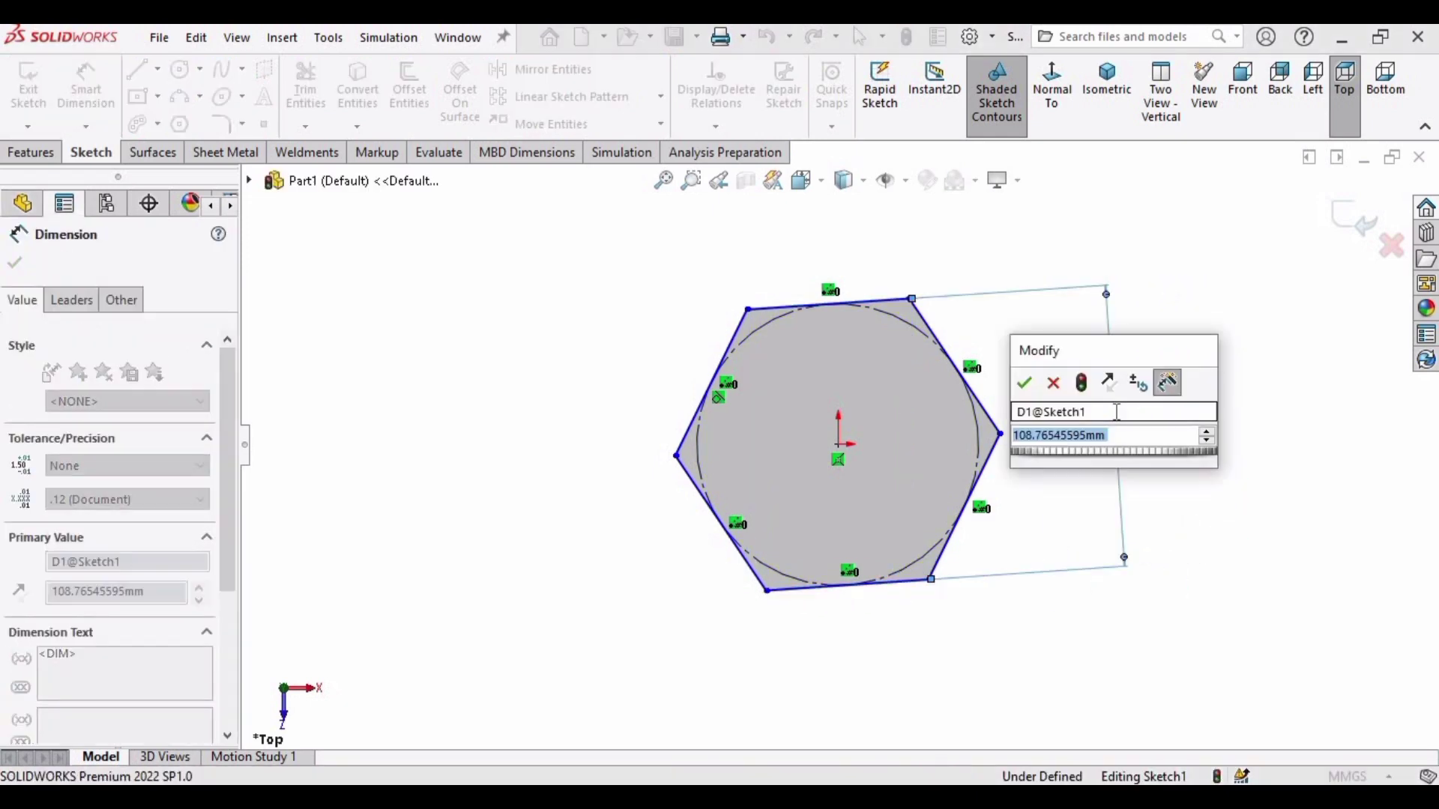
pyautogui.write('20')
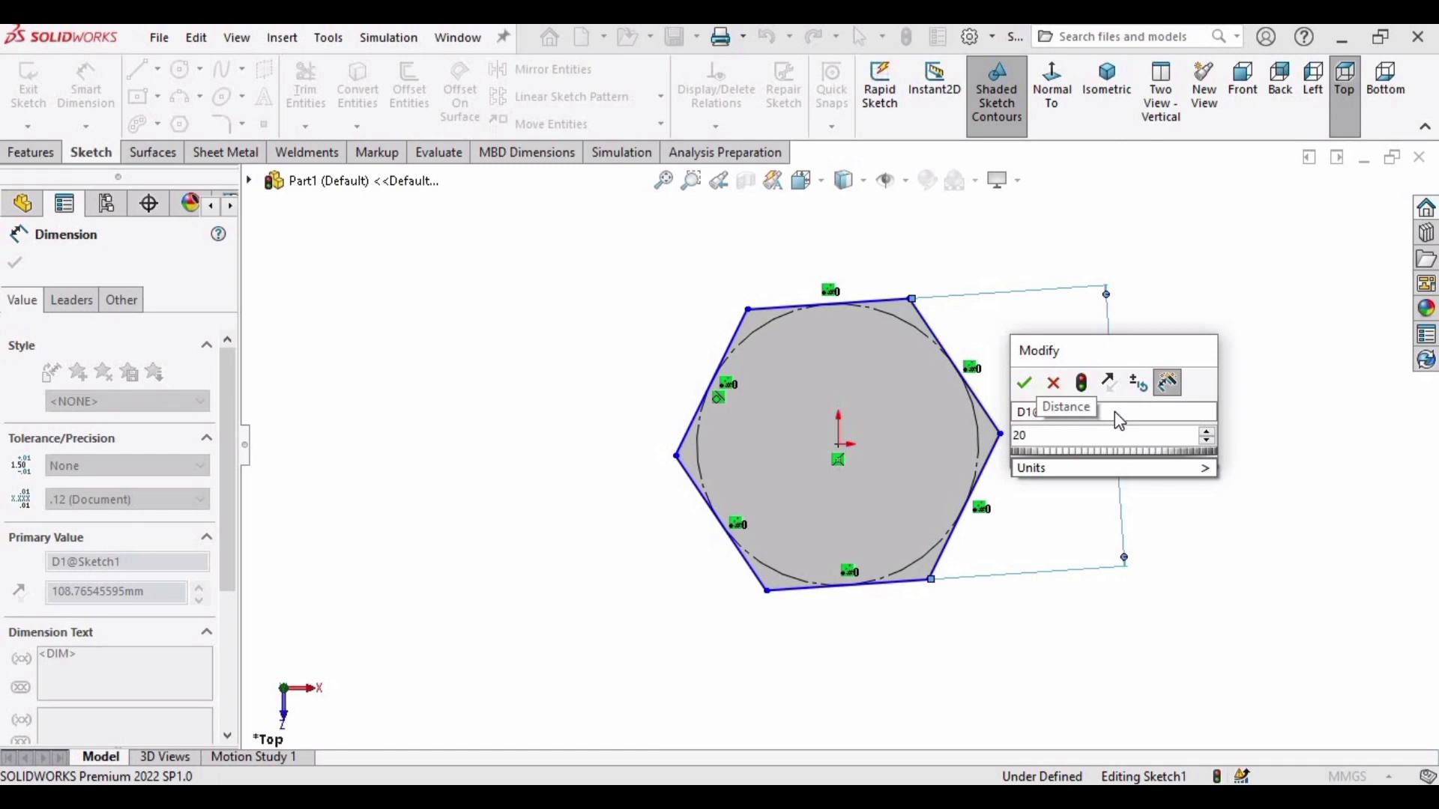
pyautogui.press('Return')
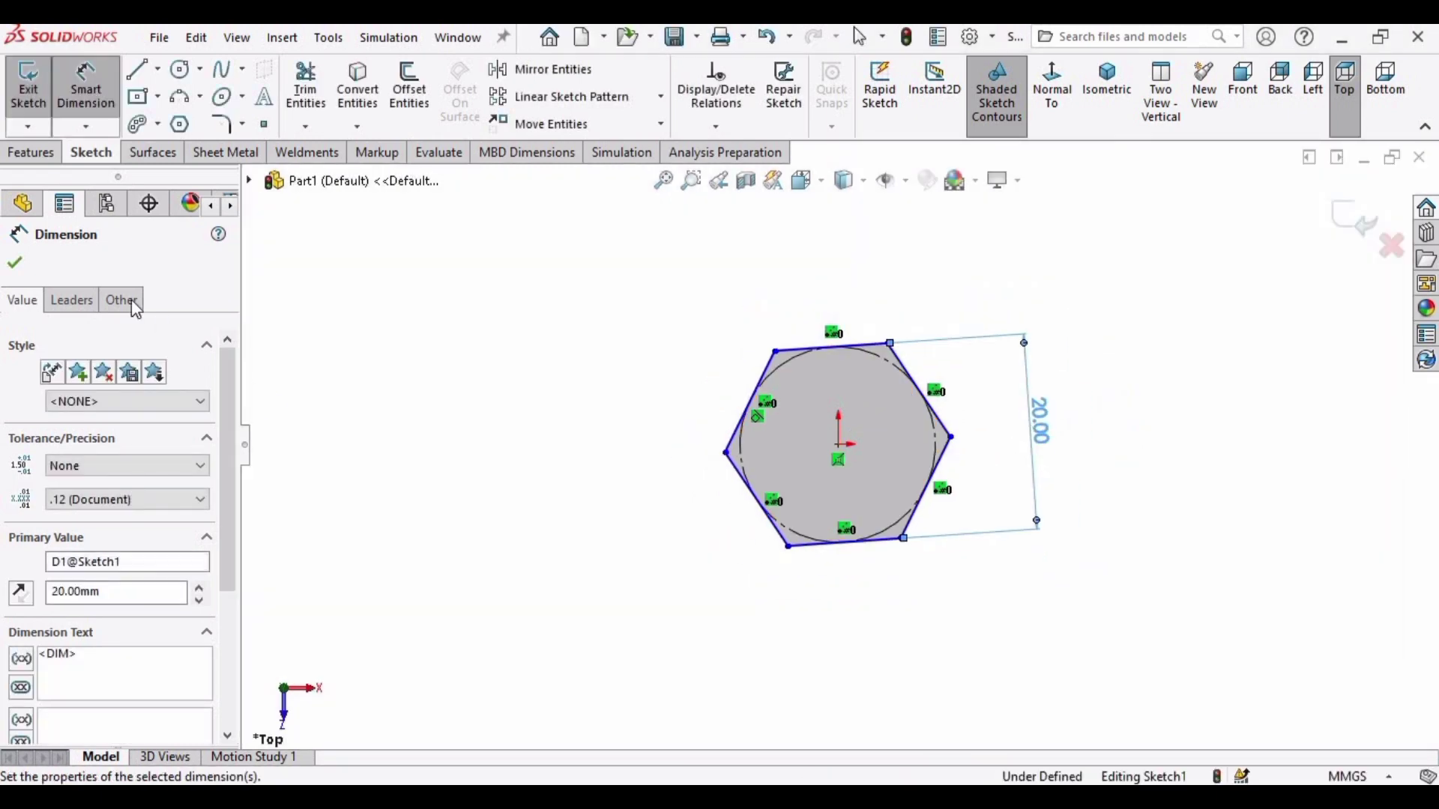
pyautogui.click(16, 264)
pyautogui.click(39, 155)
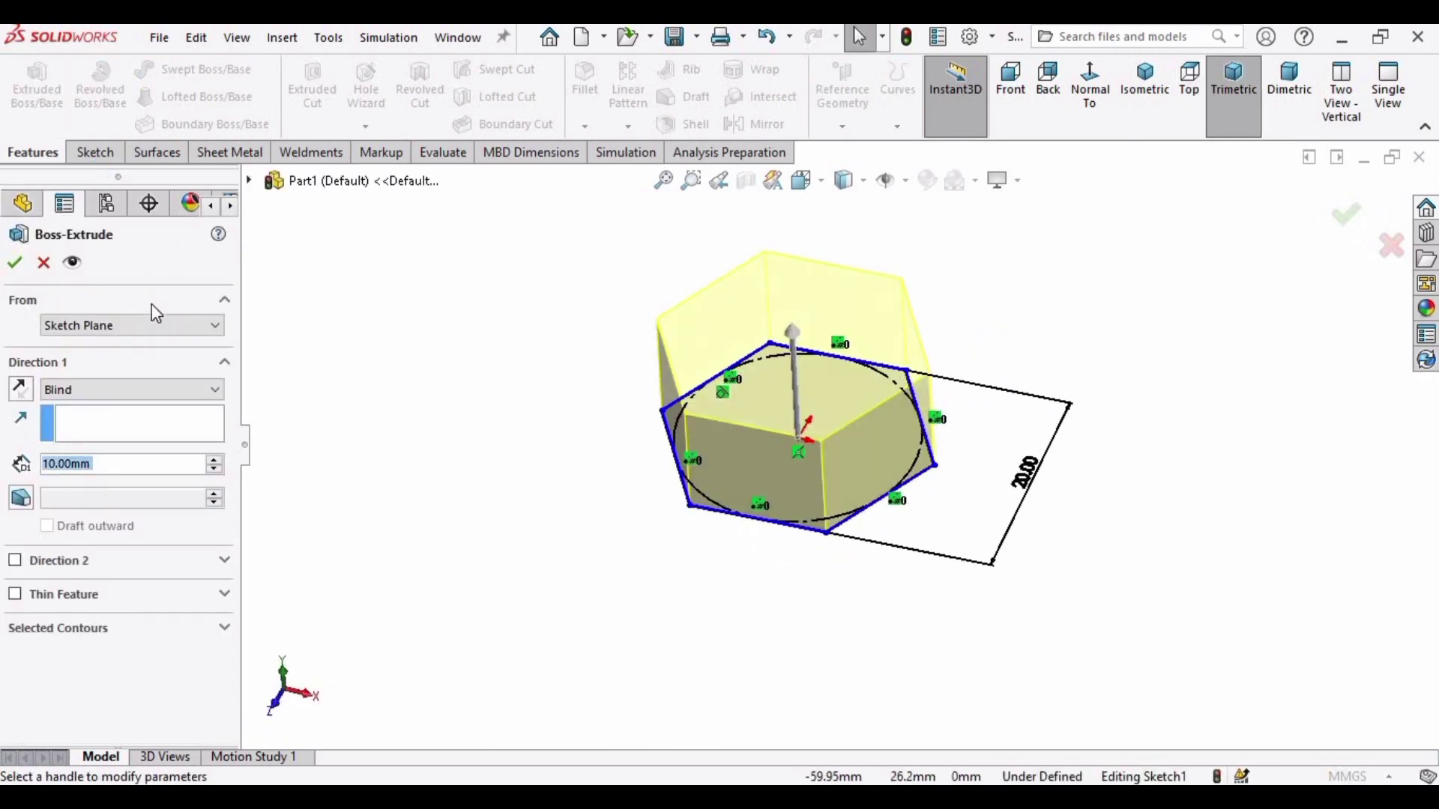
# Extrude the hexagon sketch Blind to a depth of 9 mm.
pyautogui.write('9')
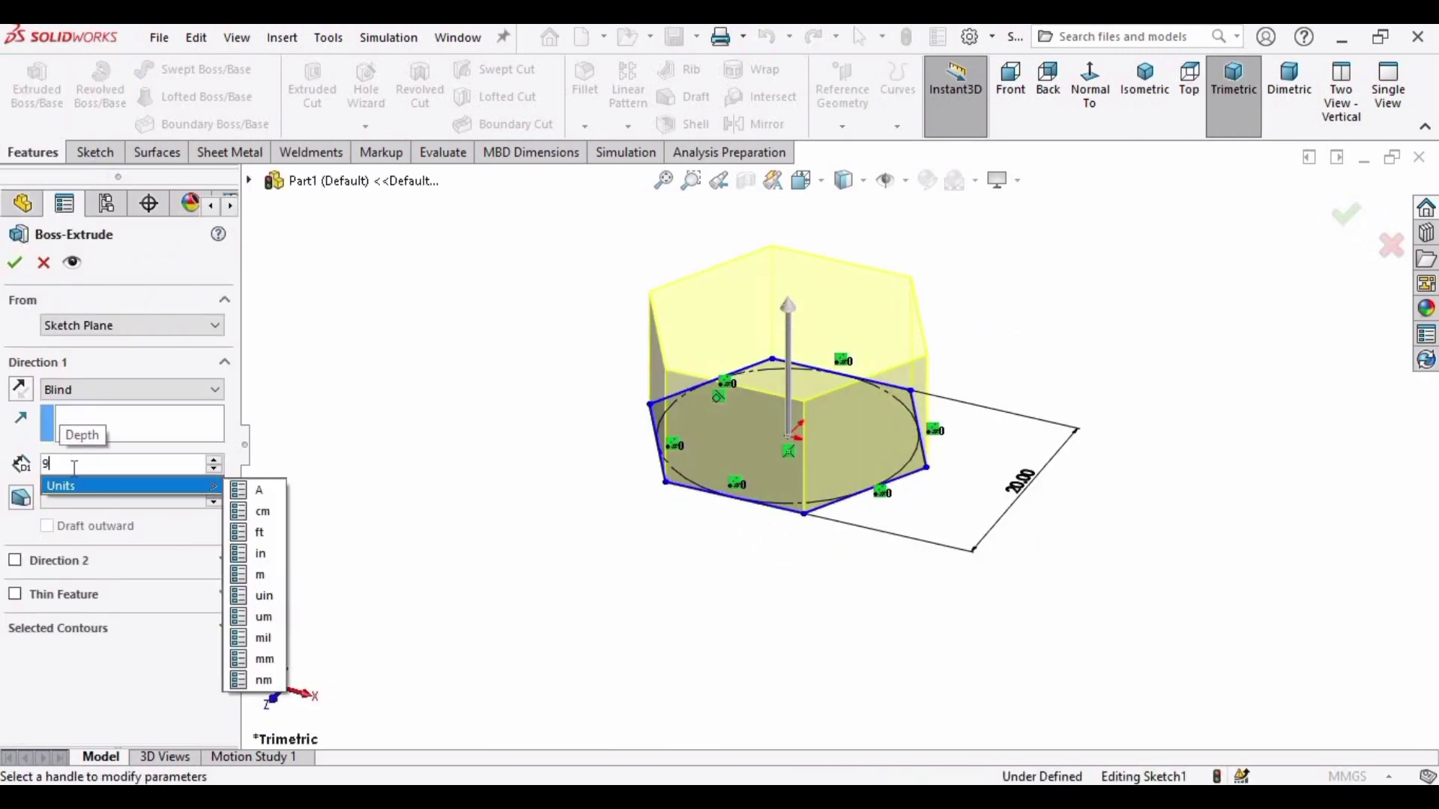
pyautogui.press('Return')
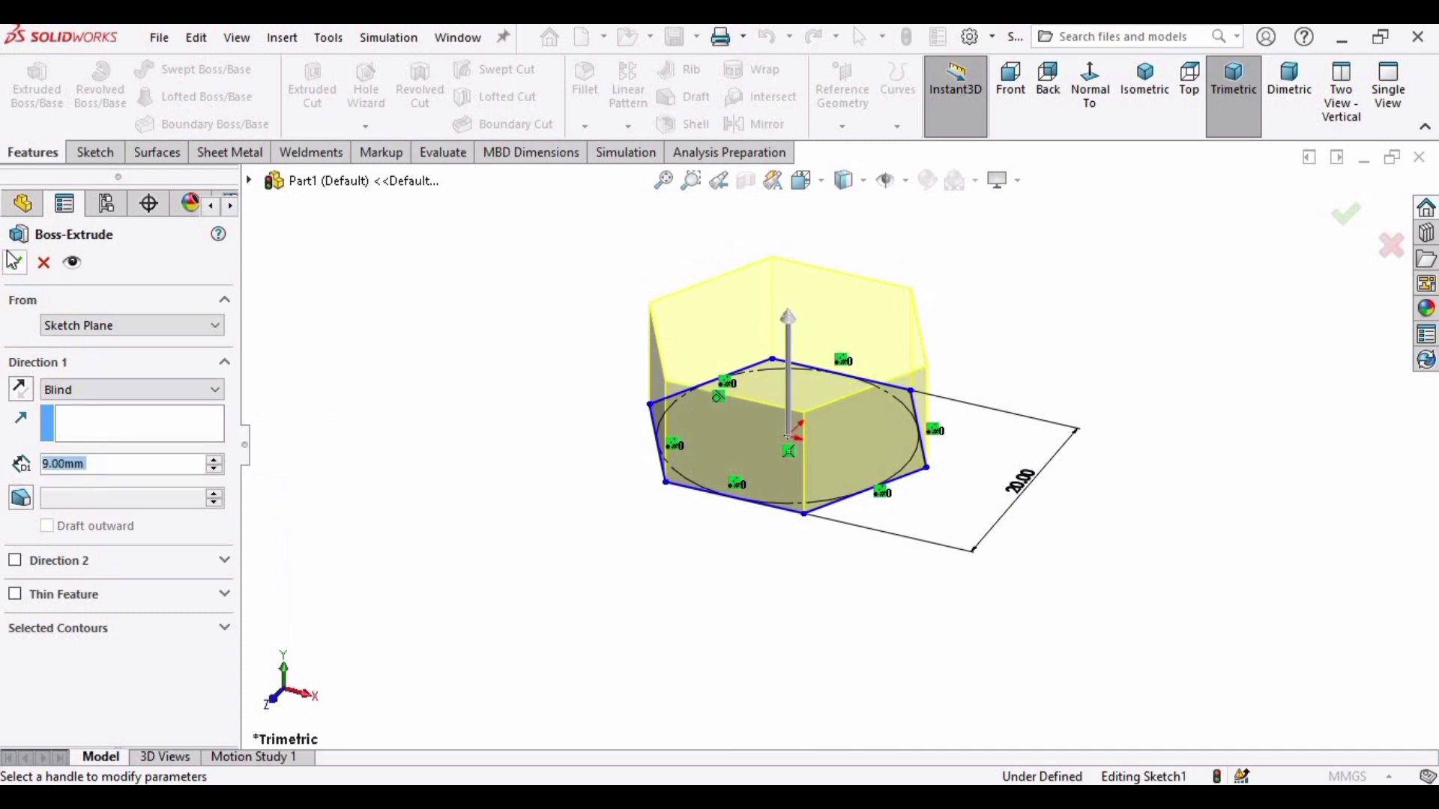
pyautogui.click(14, 261)
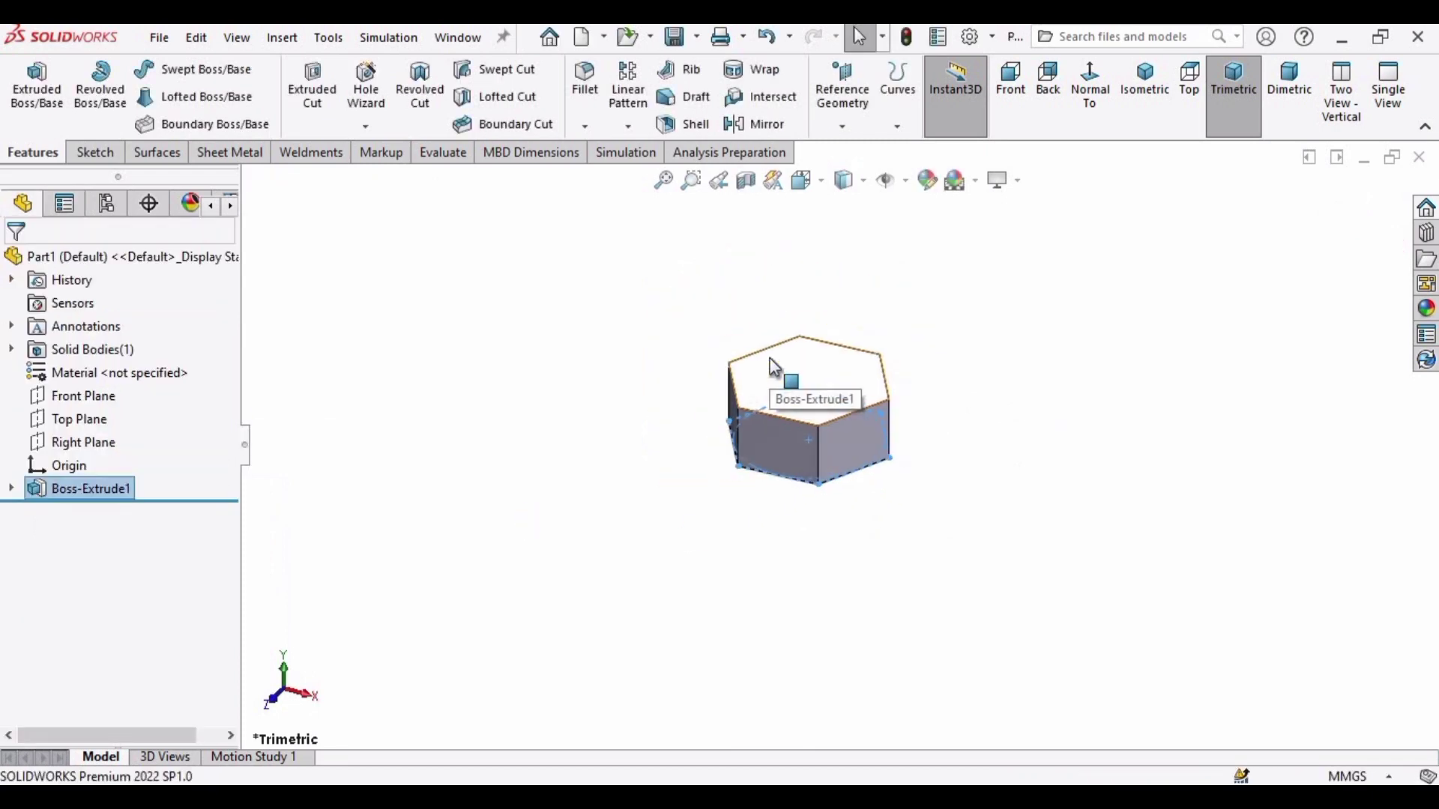
pyautogui.scroll(-3, 771, 358)
pyautogui.moveTo(914, 427); pyautogui.dragTo(1384, 373, button='middle')
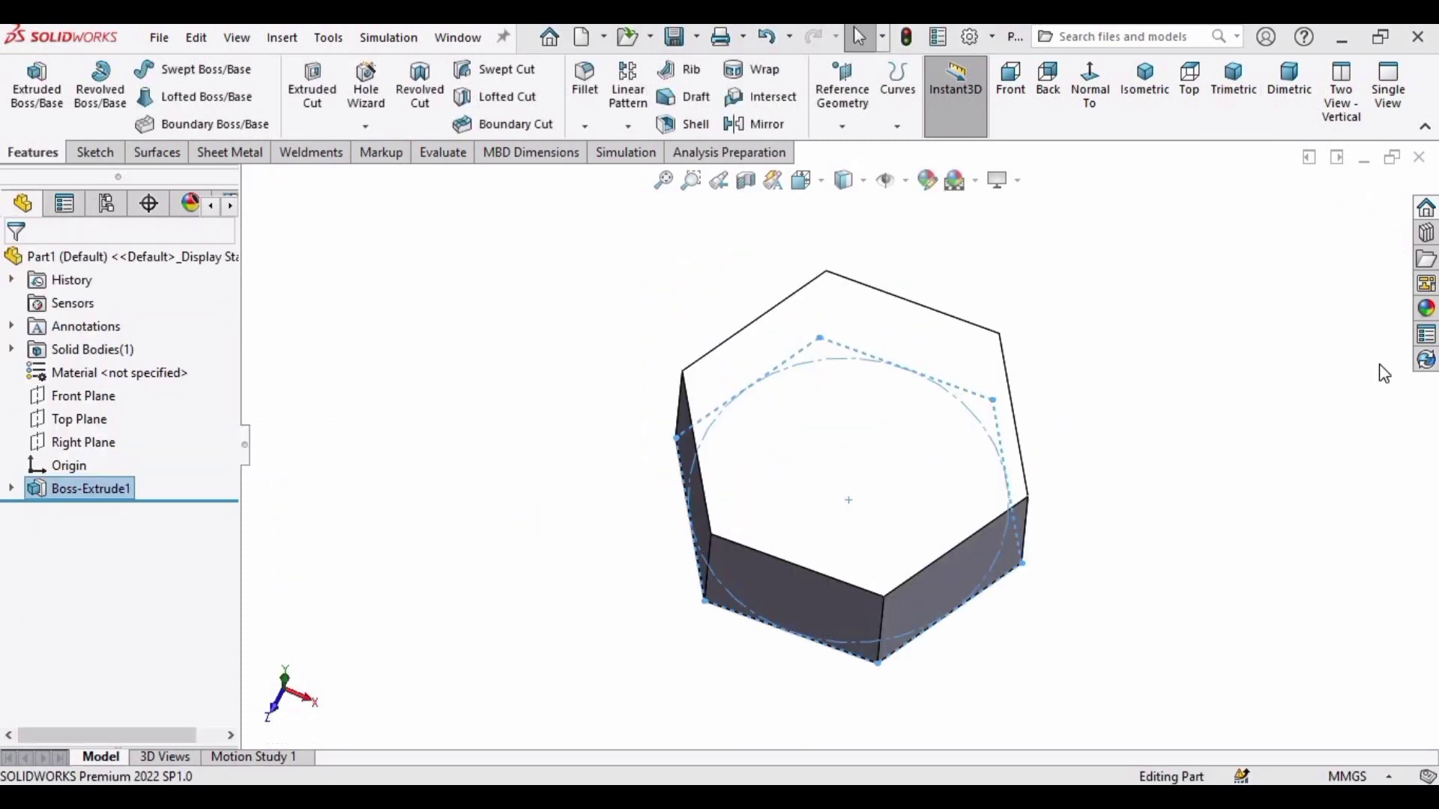
# Apply the Metal > Nickel matte nickel appearance to the hex prism.
pyautogui.click(1418, 320)
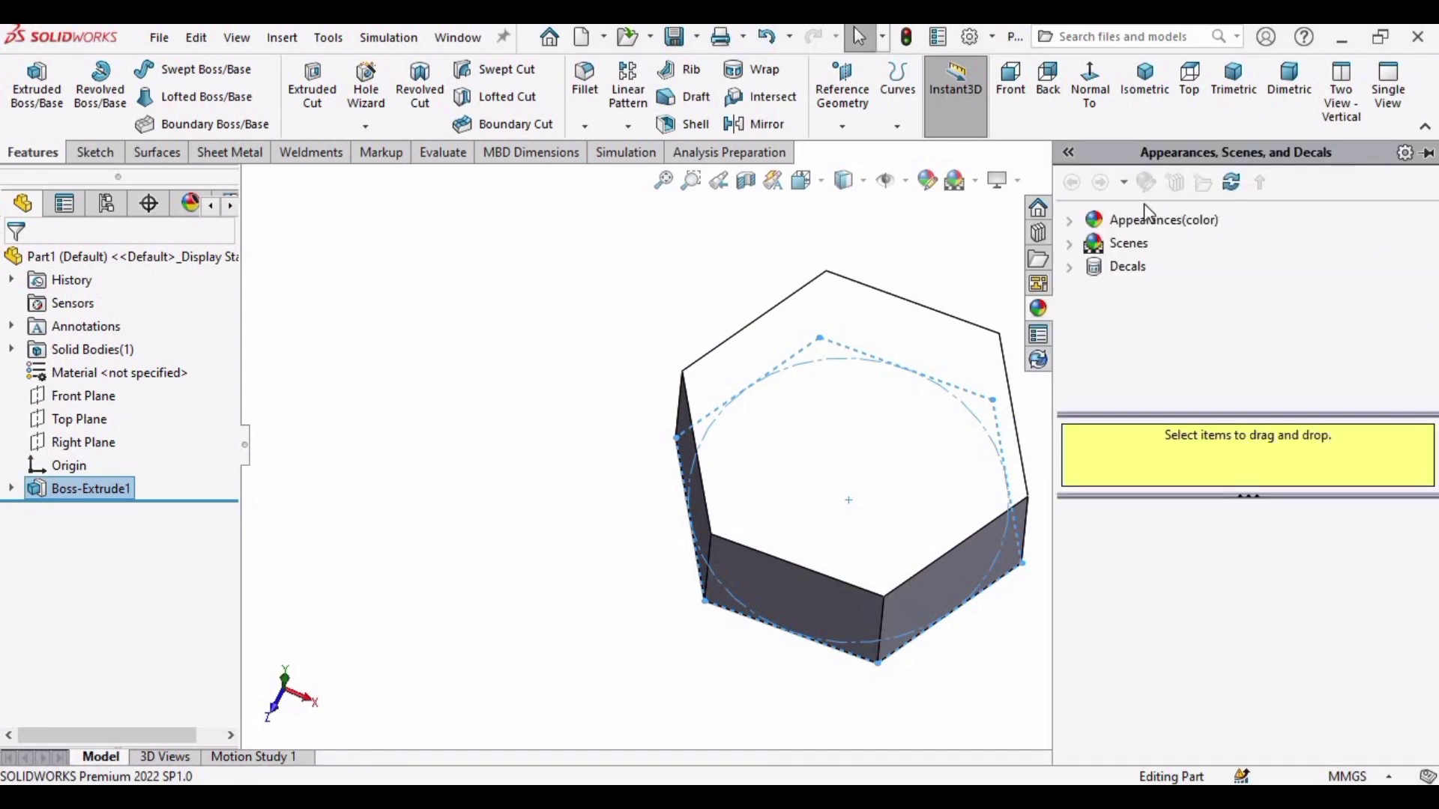
pyautogui.click(1102, 220)
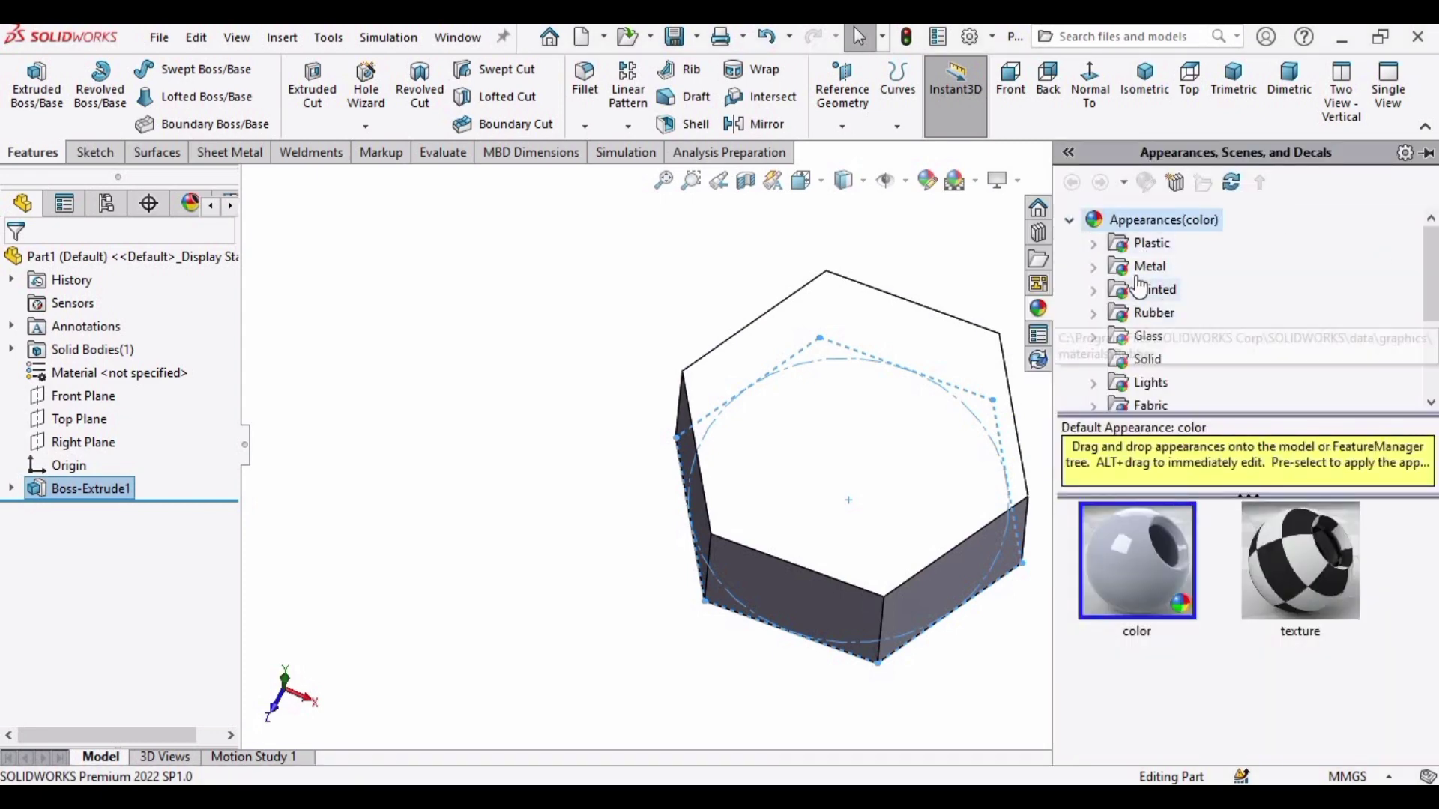
pyautogui.click(1092, 267)
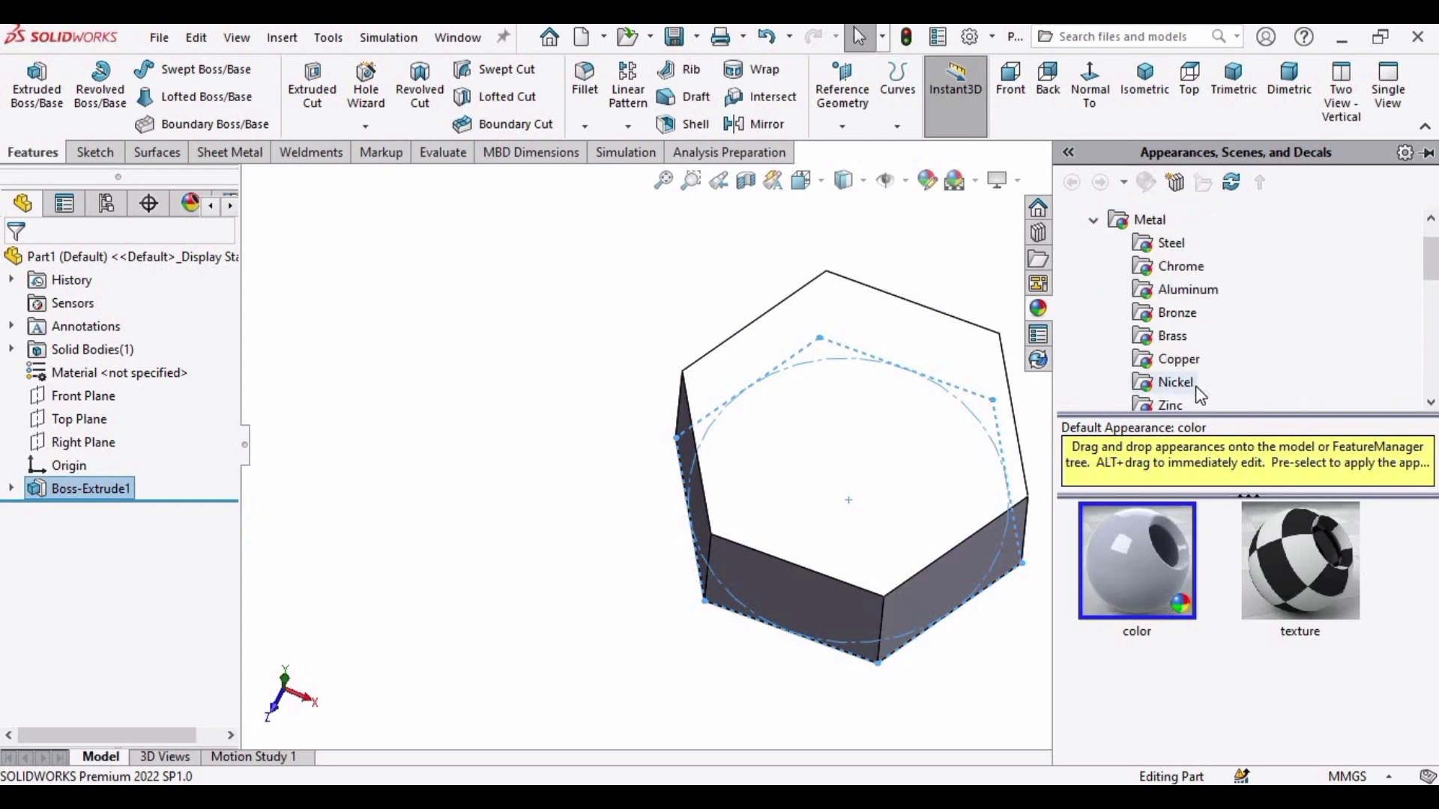
pyautogui.click(1137, 539)
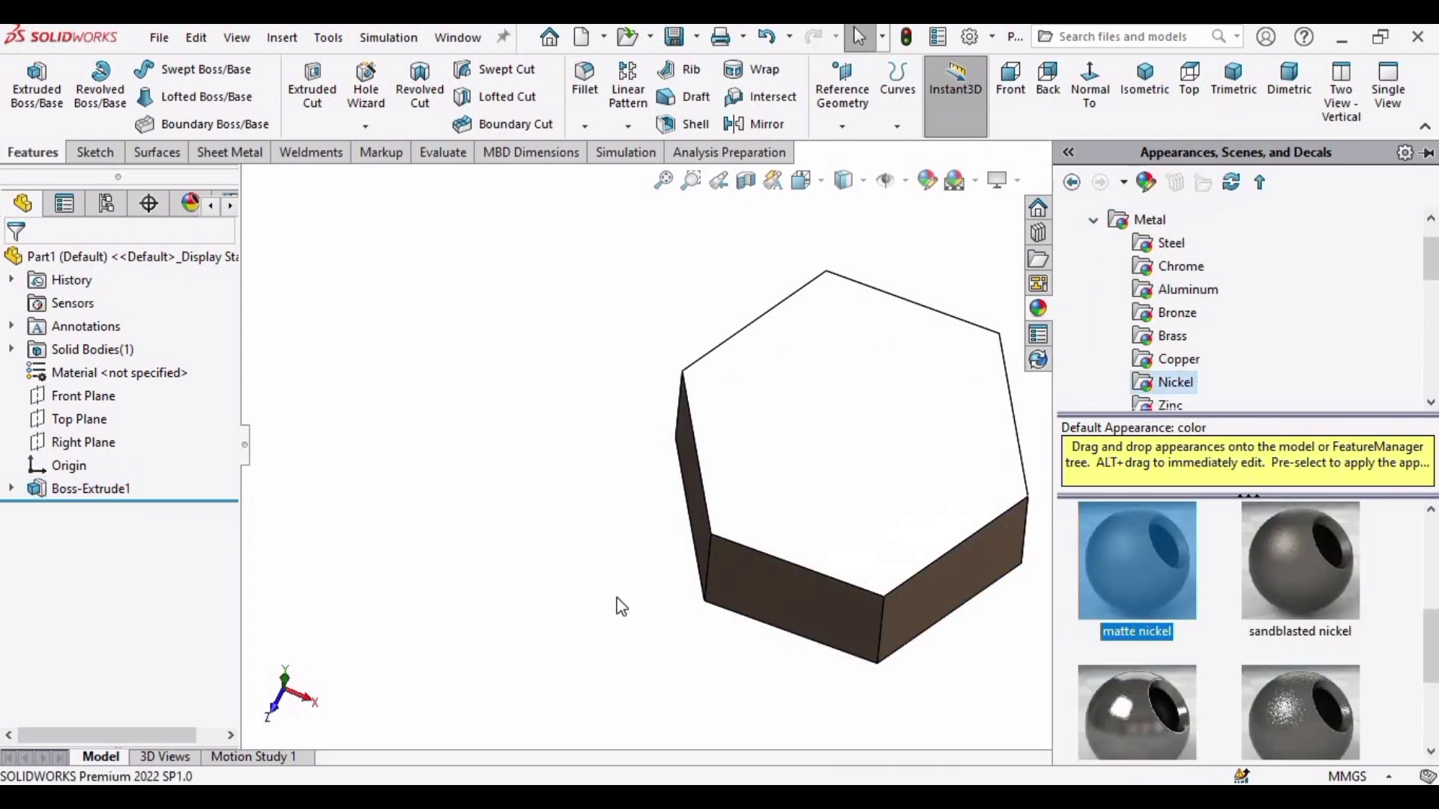
pyautogui.moveTo(1124, 466); pyautogui.dragTo(1049, 292, button='middle')
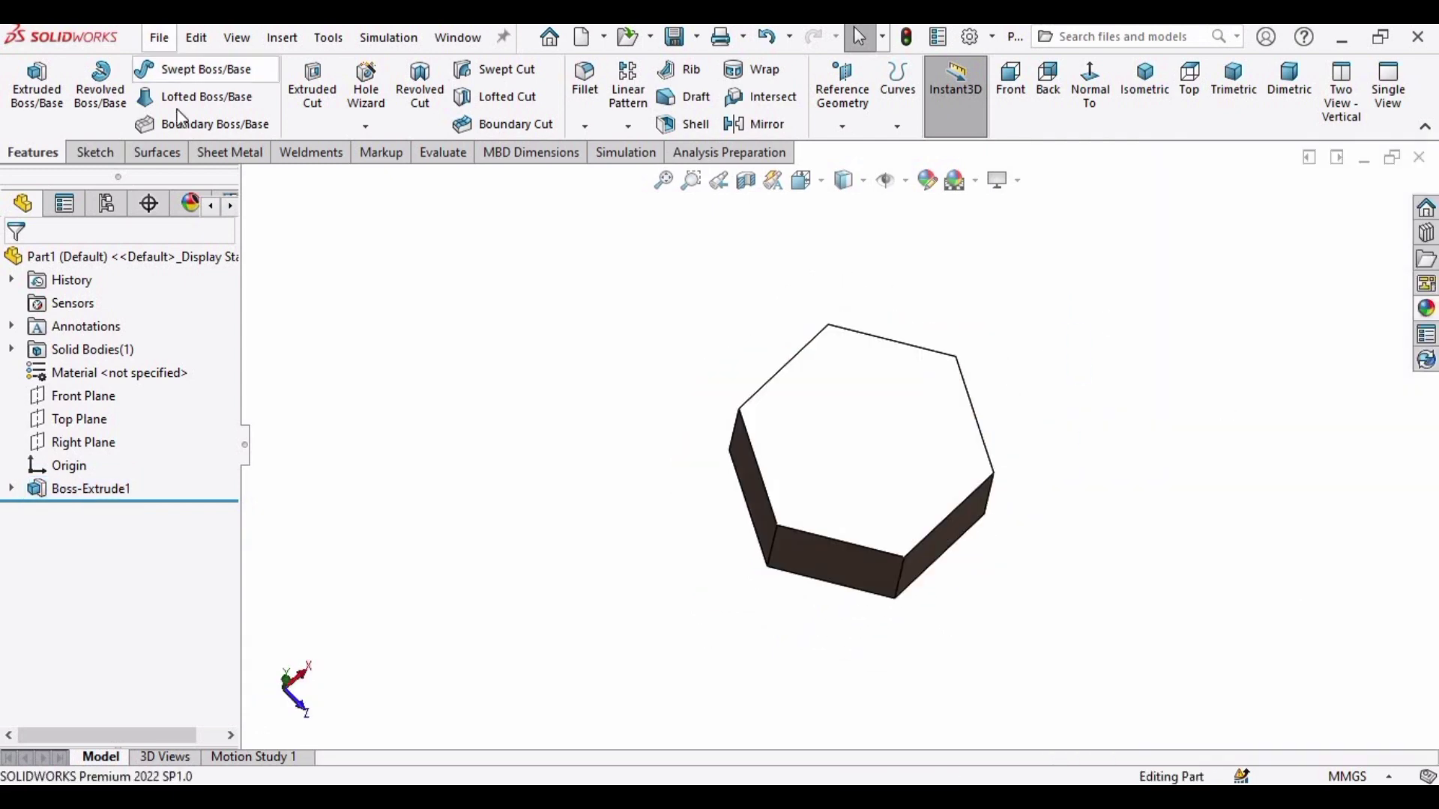
# Sketch a circle centred on the origin on the hexagon's top face.
pyautogui.click(95, 153)
pyautogui.click(29, 79)
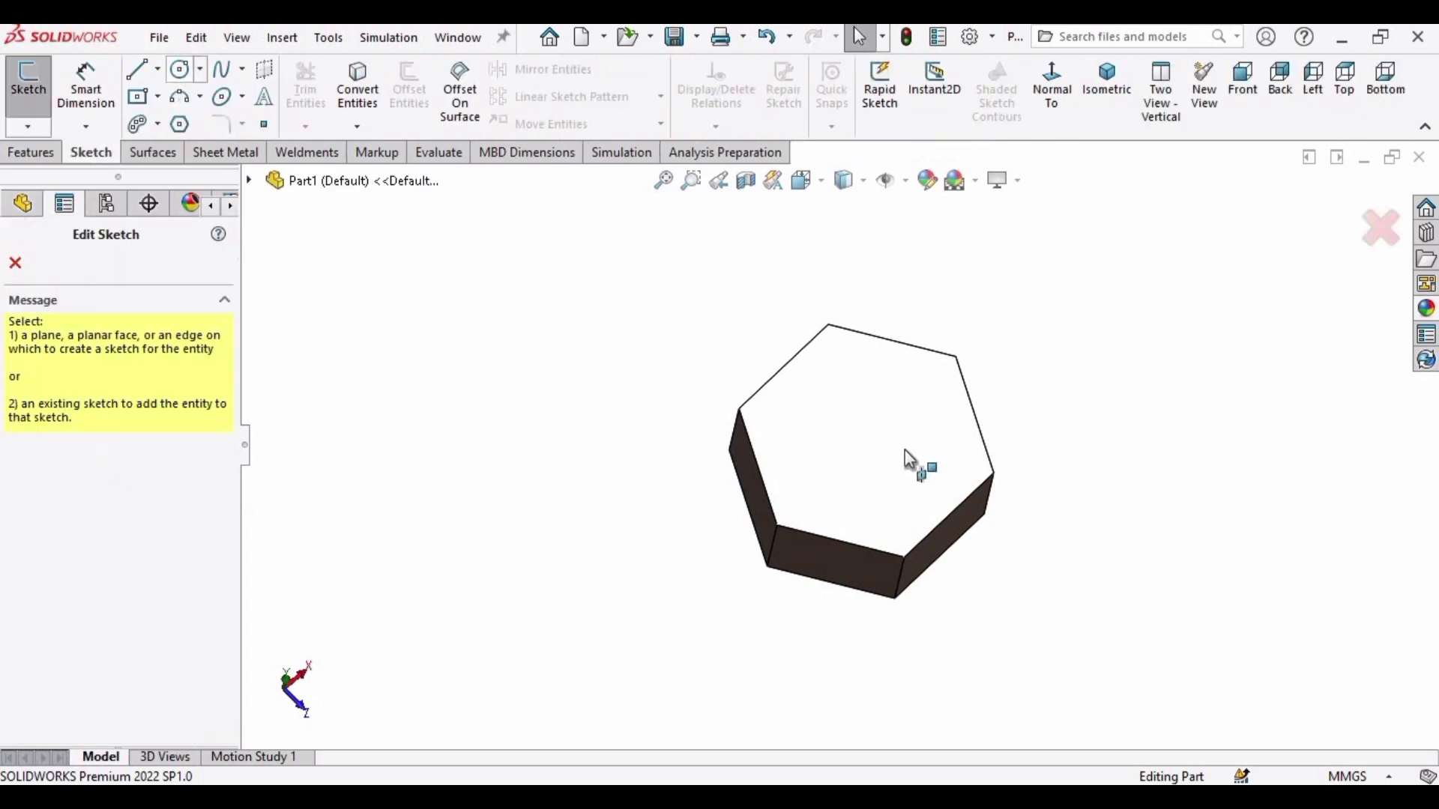
pyautogui.click(881, 461)
pyautogui.press('c')
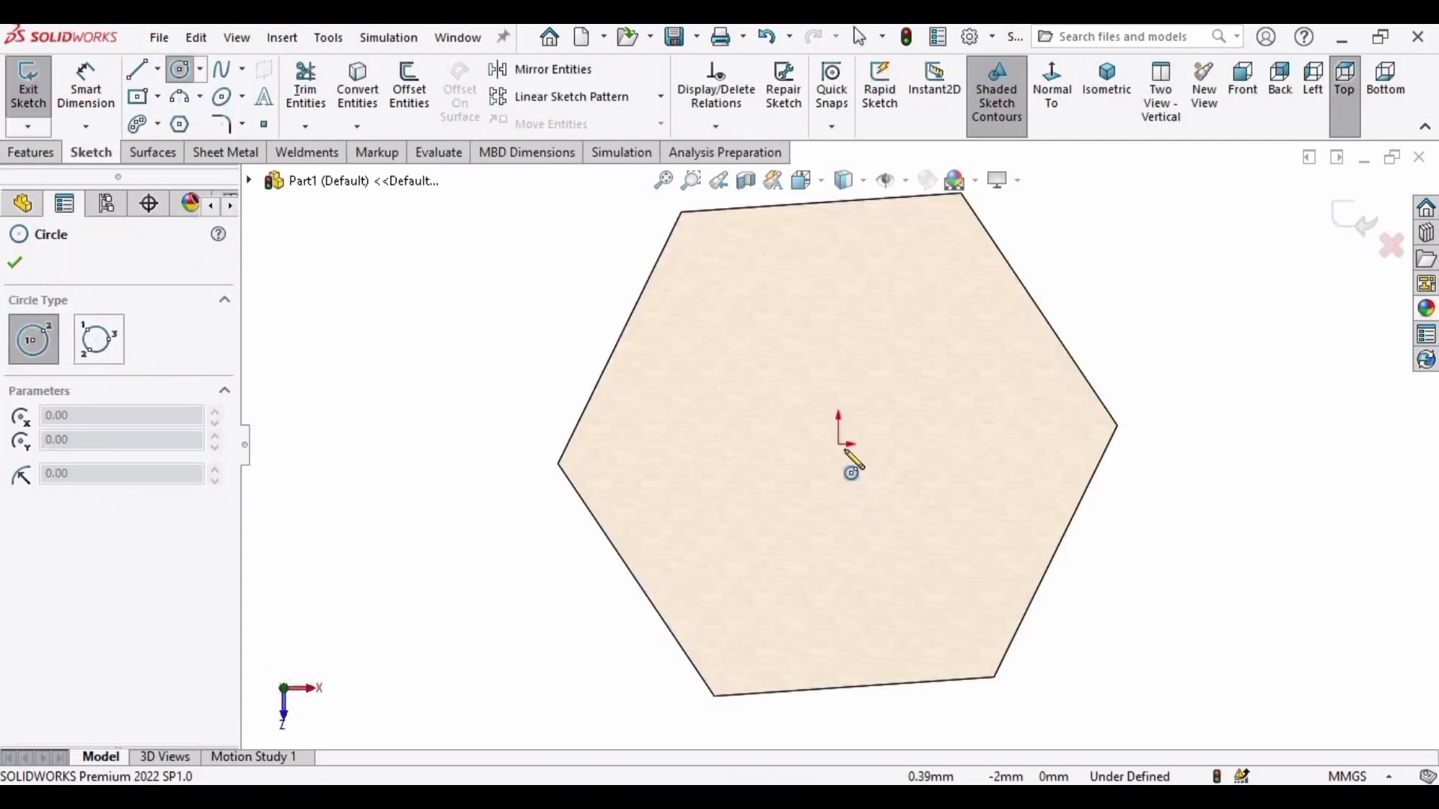
pyautogui.click(839, 444)
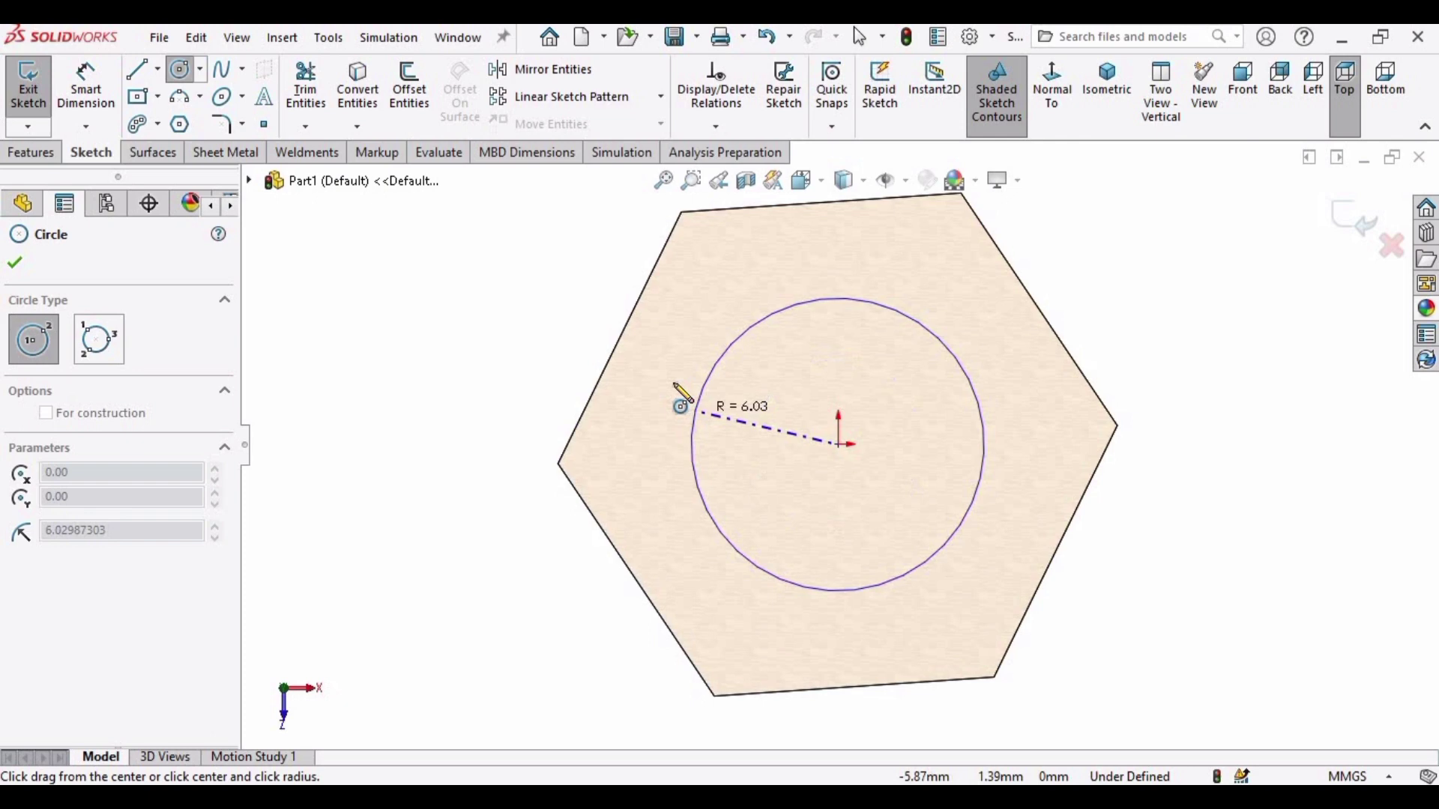
pyautogui.click(654, 339)
pyautogui.press('Escape')
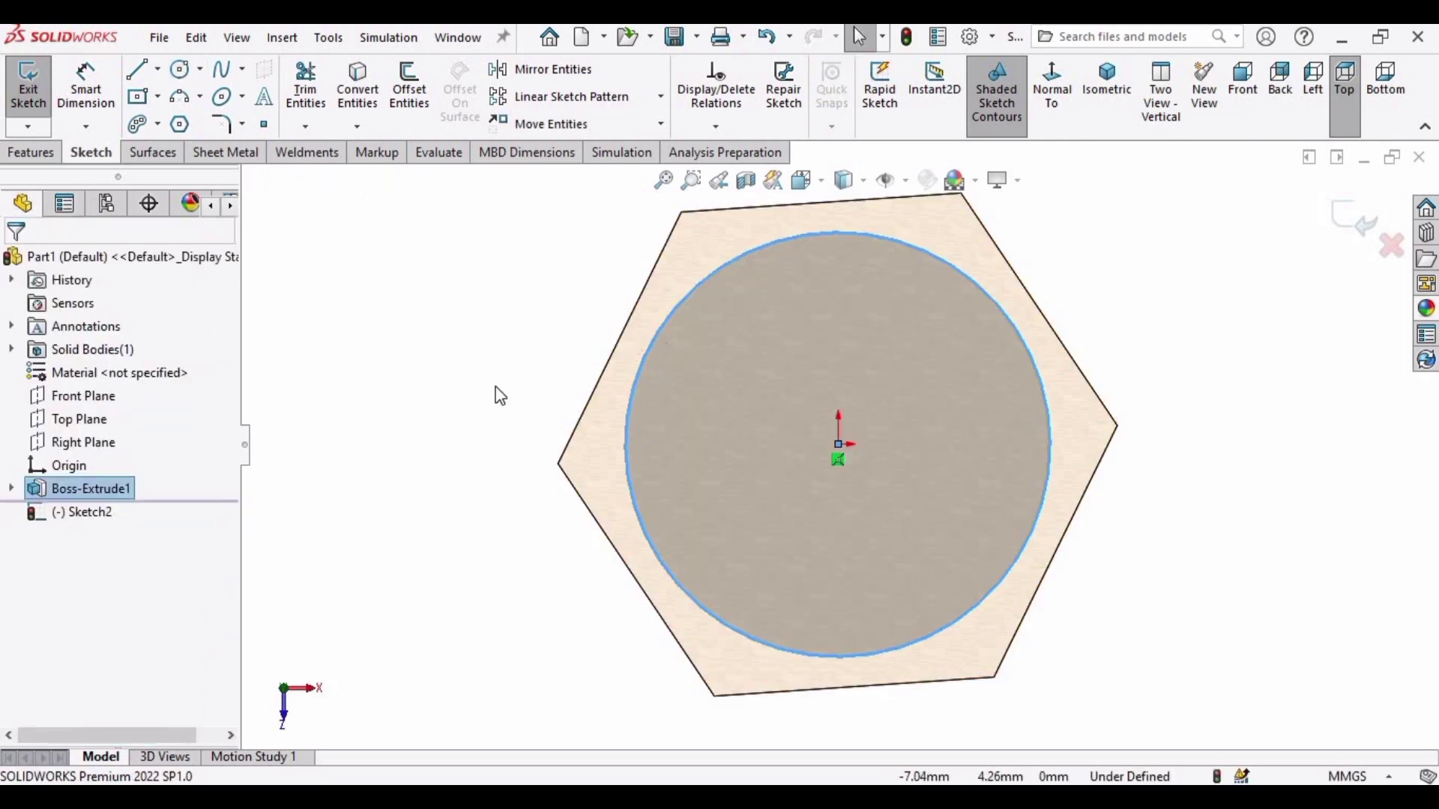
pyautogui.scroll(-2, 649, 380)
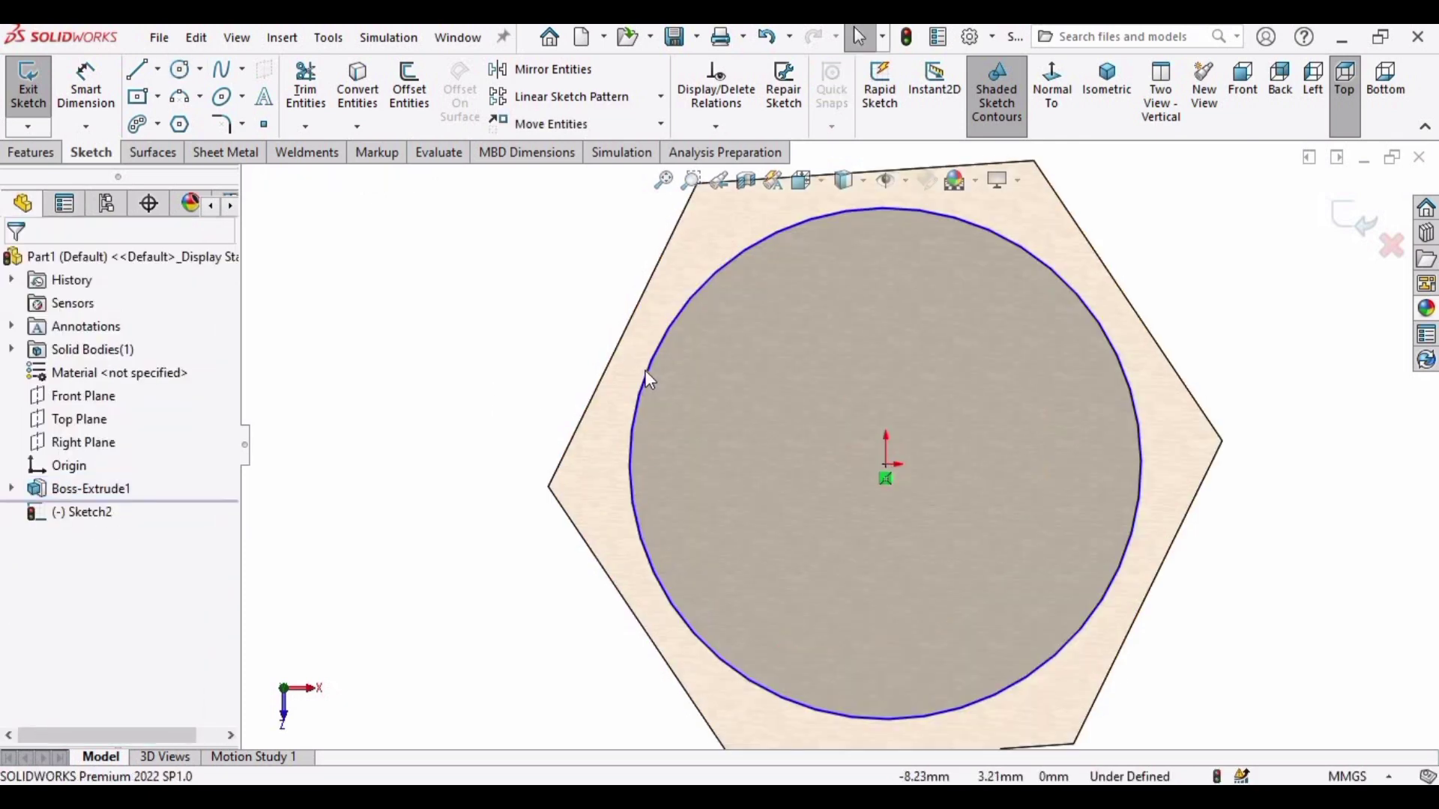
# Make the circle tangent to a hexagon edge, fully defining Sketch2.
pyautogui.click(649, 378)
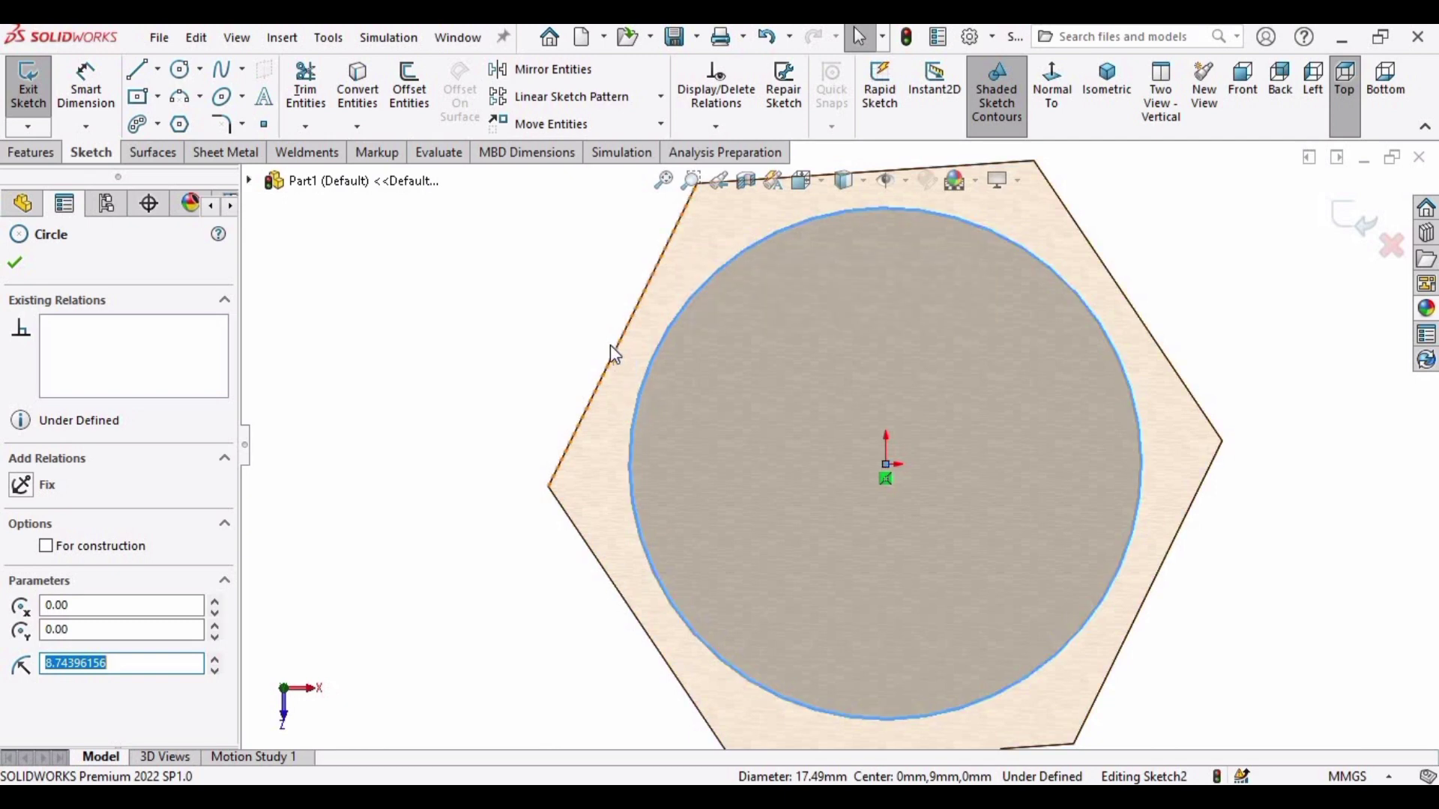
pyautogui.keyDown('ctrl'); pyautogui.click(610, 357); pyautogui.keyUp('ctrl')
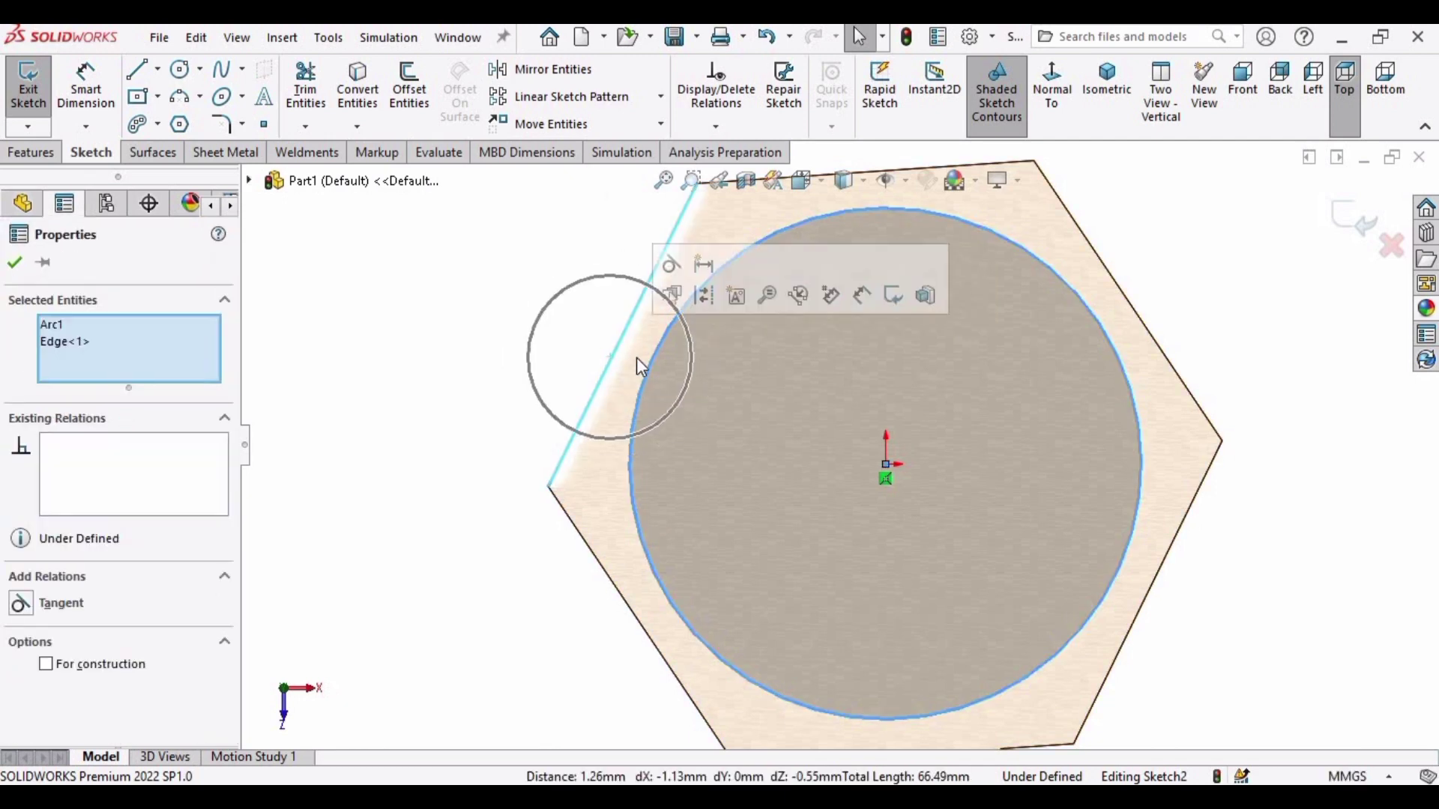
pyautogui.click(671, 270)
pyautogui.scroll(-5, 1004, 422)
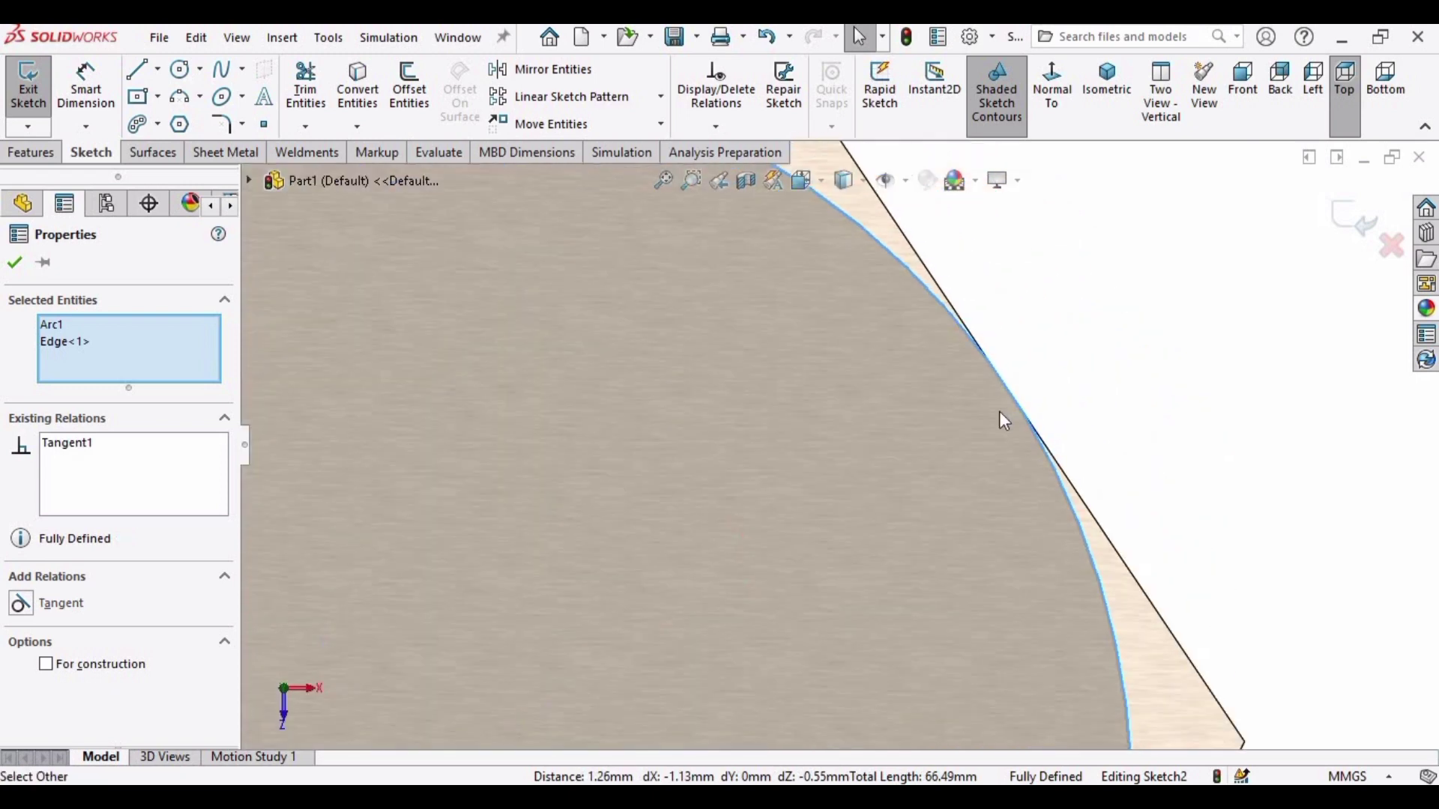
pyautogui.scroll(8, 1017, 357)
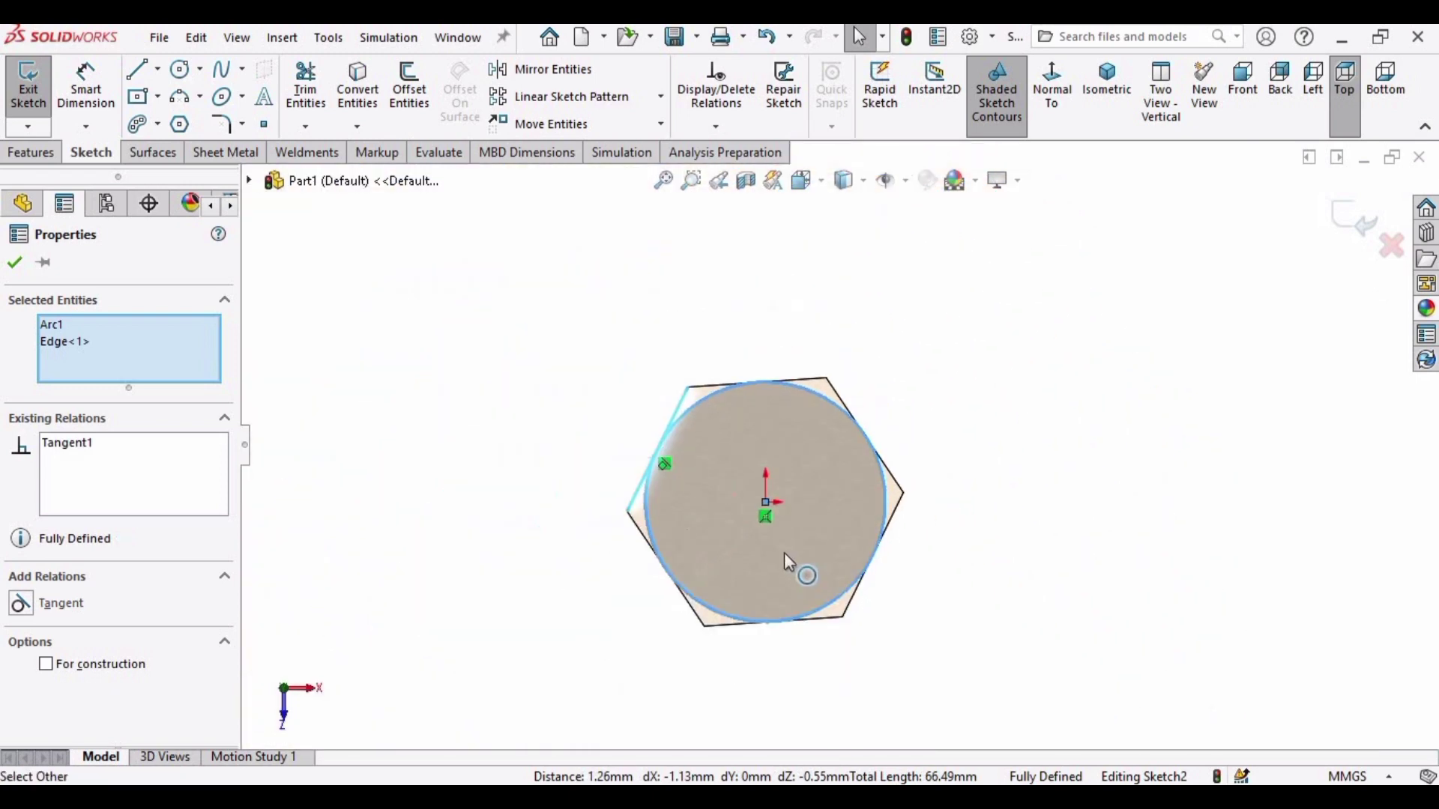
pyautogui.press('f')
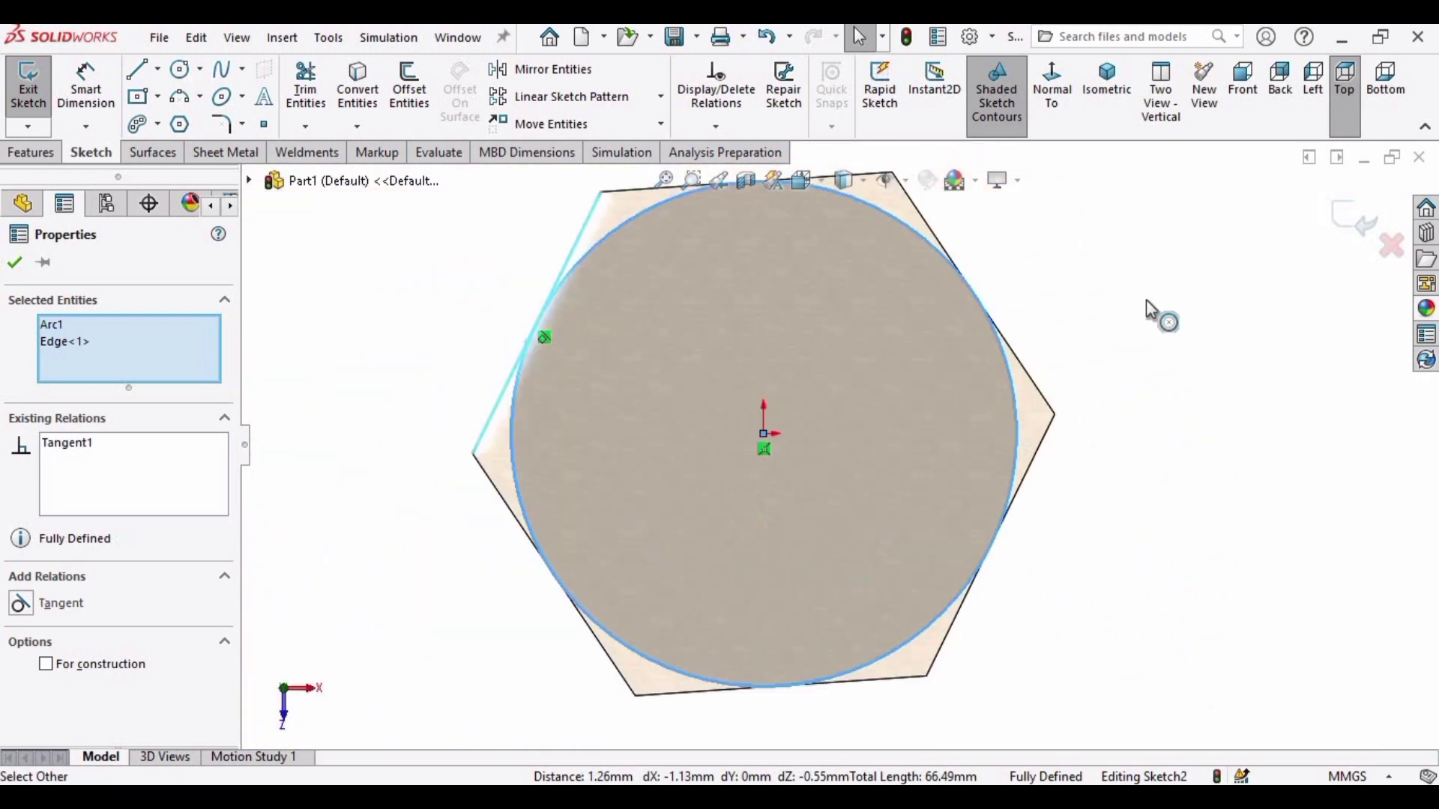
pyautogui.click(15, 262)
pyautogui.scroll(1, 892, 440)
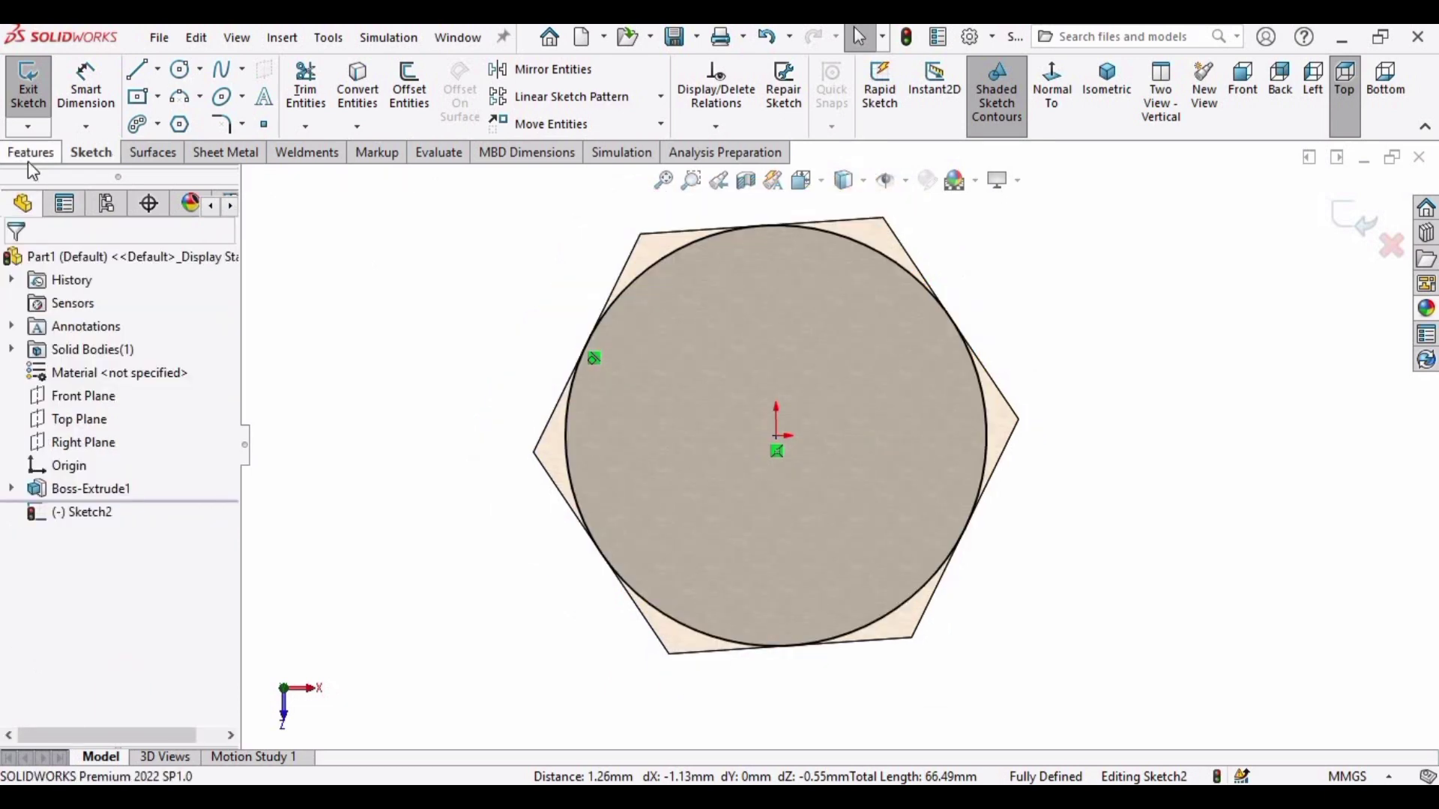
pyautogui.click(30, 152)
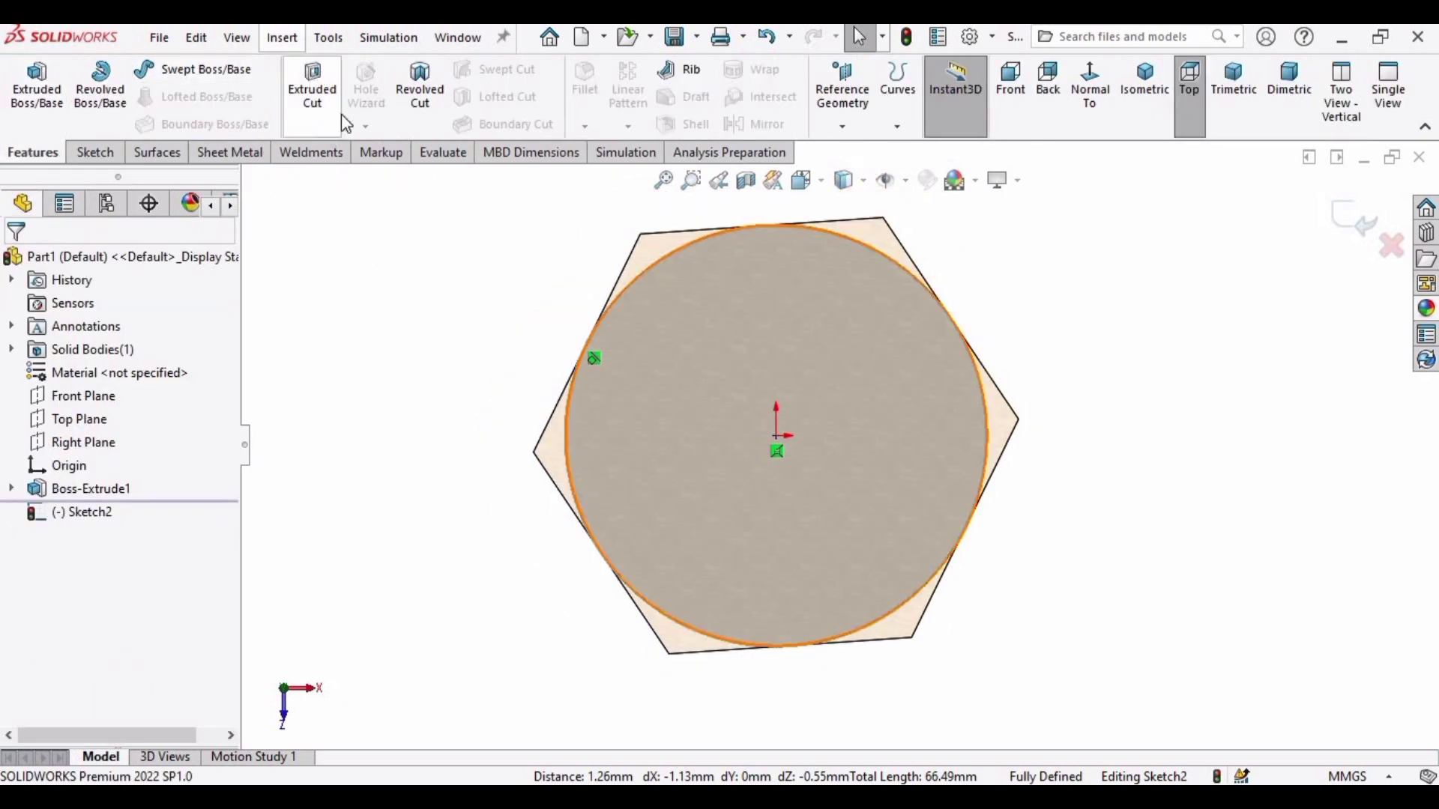
# Cut-extrude Through All with Flip side to cut and a 45° draft, chamfering the corners.
pyautogui.click(315, 96)
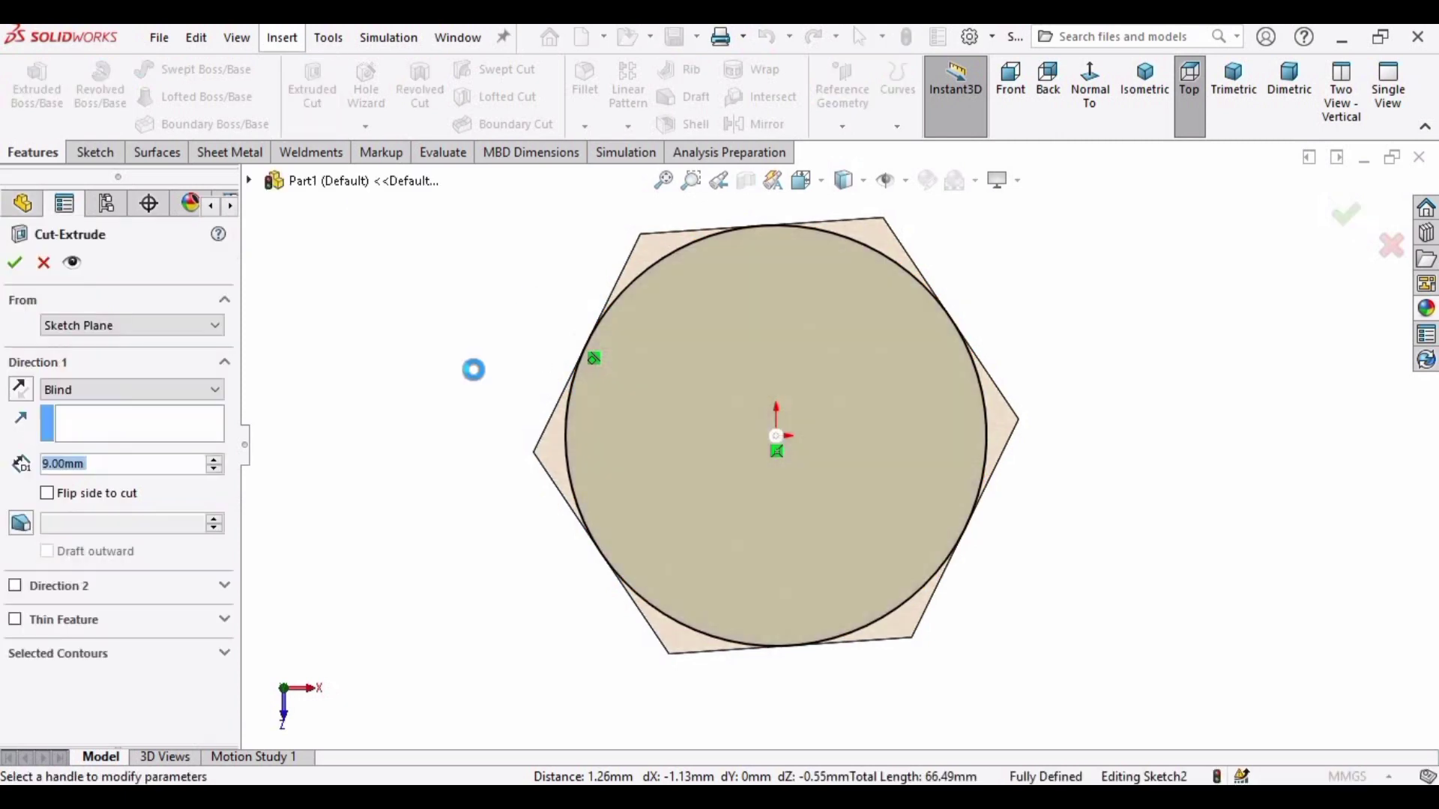
pyautogui.click(165, 390)
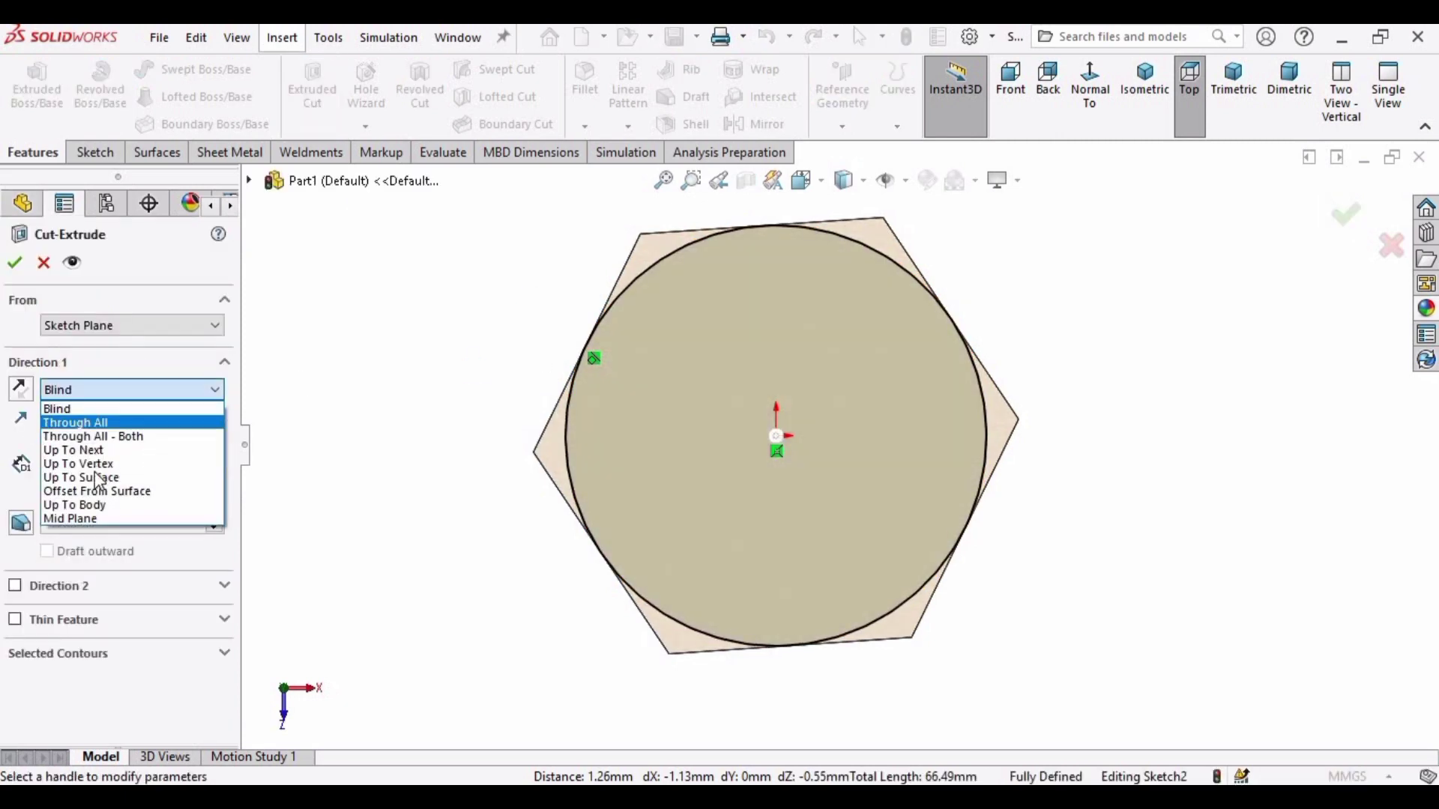
pyautogui.click(78, 417)
pyautogui.click(46, 460)
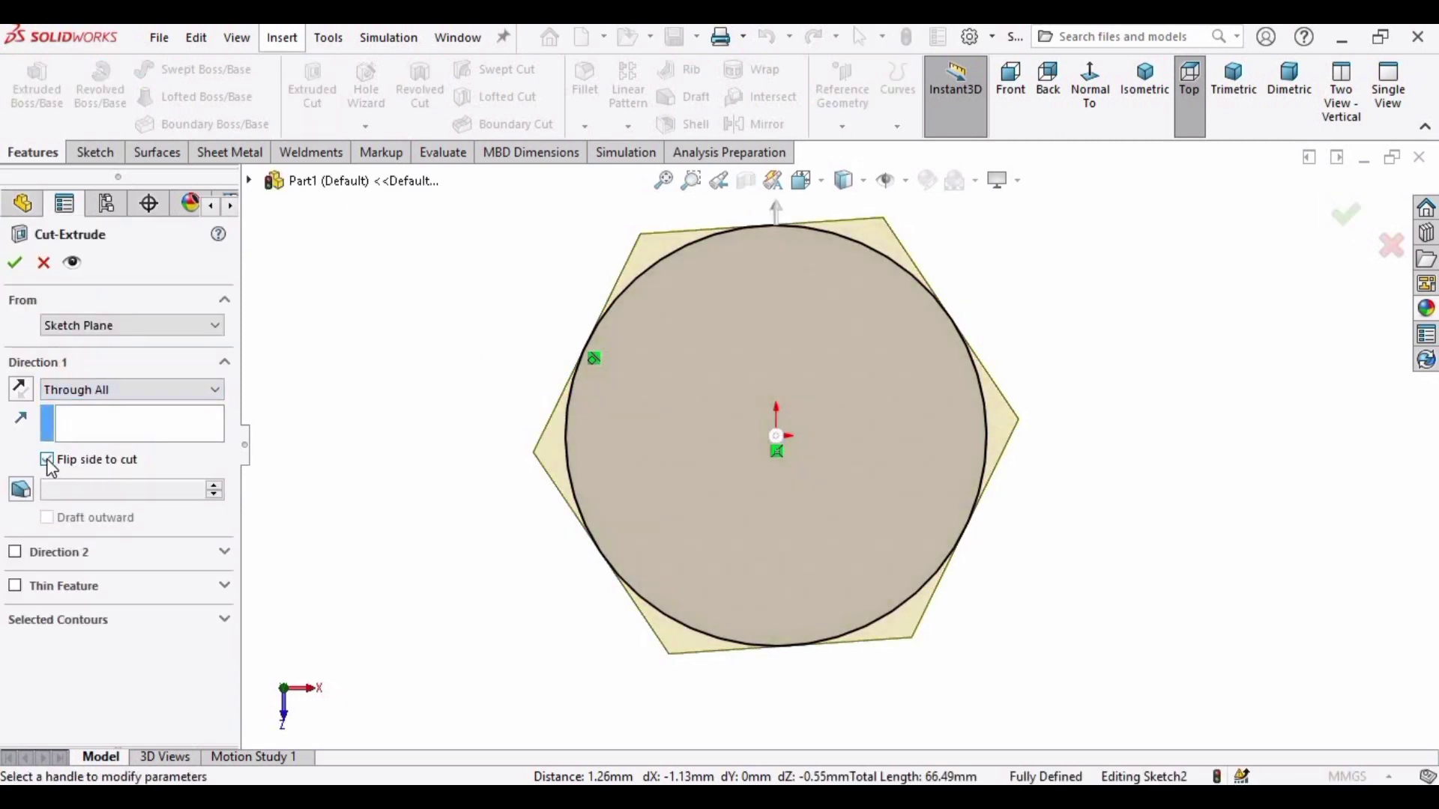
pyautogui.click(17, 492)
pyautogui.write('45')
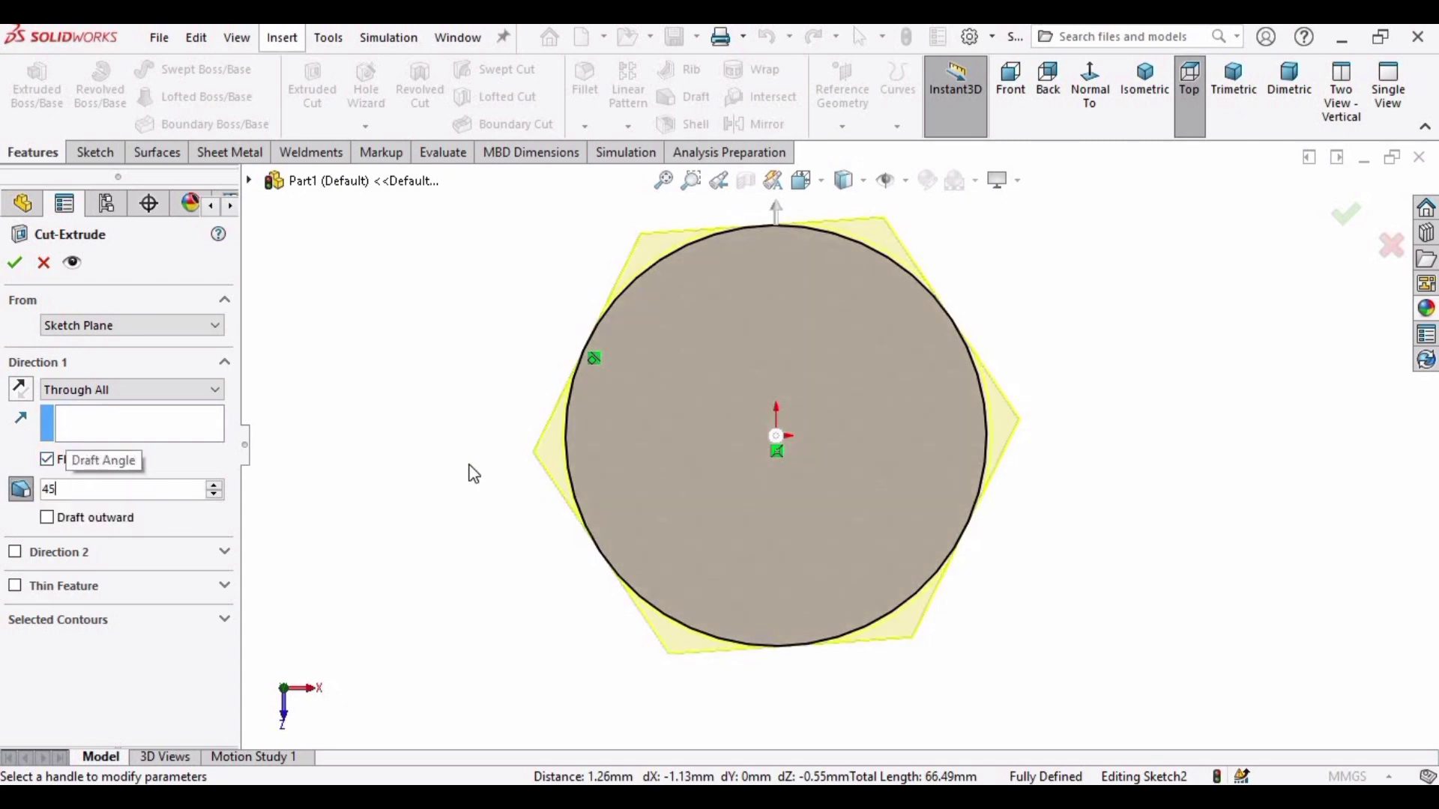
pyautogui.press('Return')
pyautogui.moveTo(617, 434); pyautogui.dragTo(926, 478, button='middle')
pyautogui.scroll(-3, 944, 453)
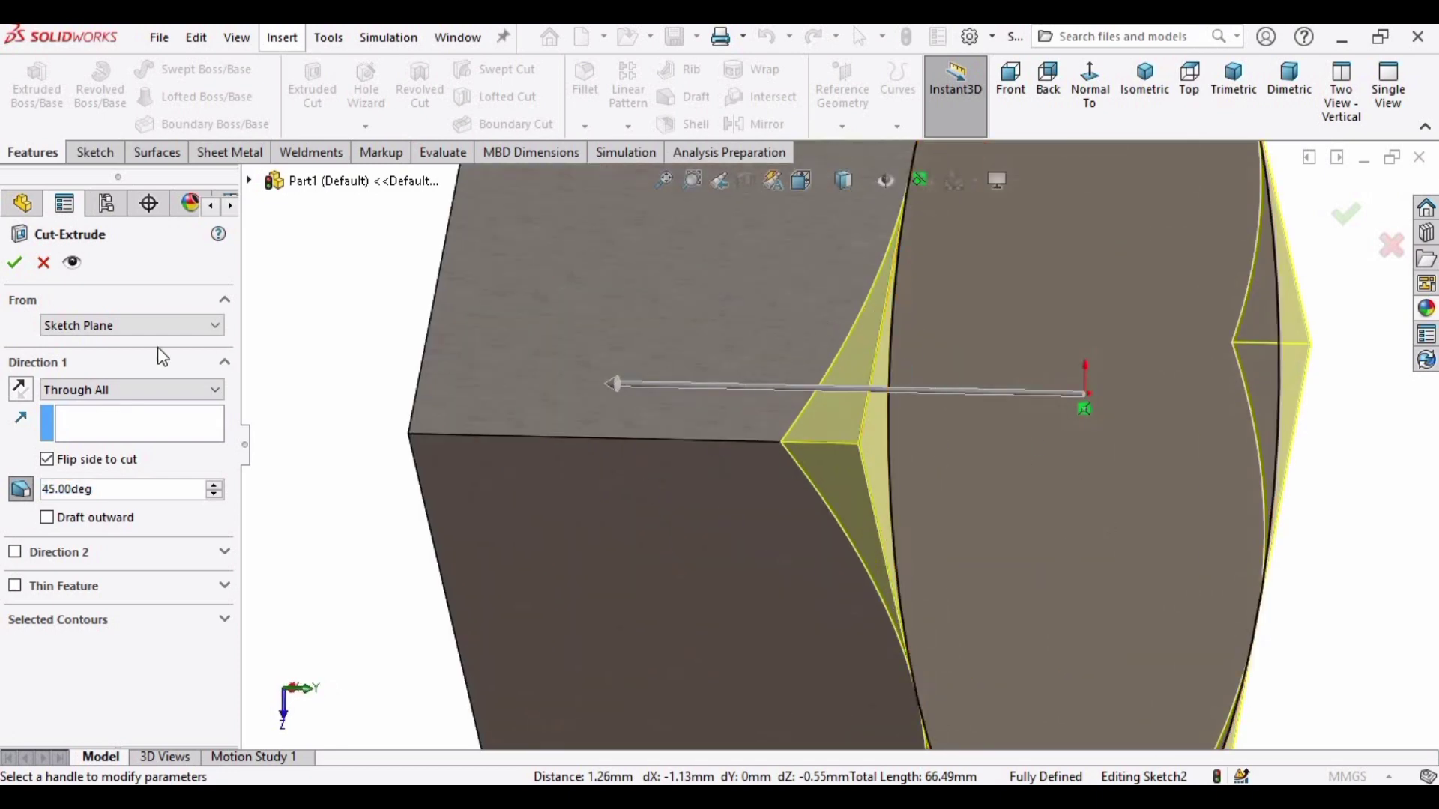
pyautogui.click(14, 264)
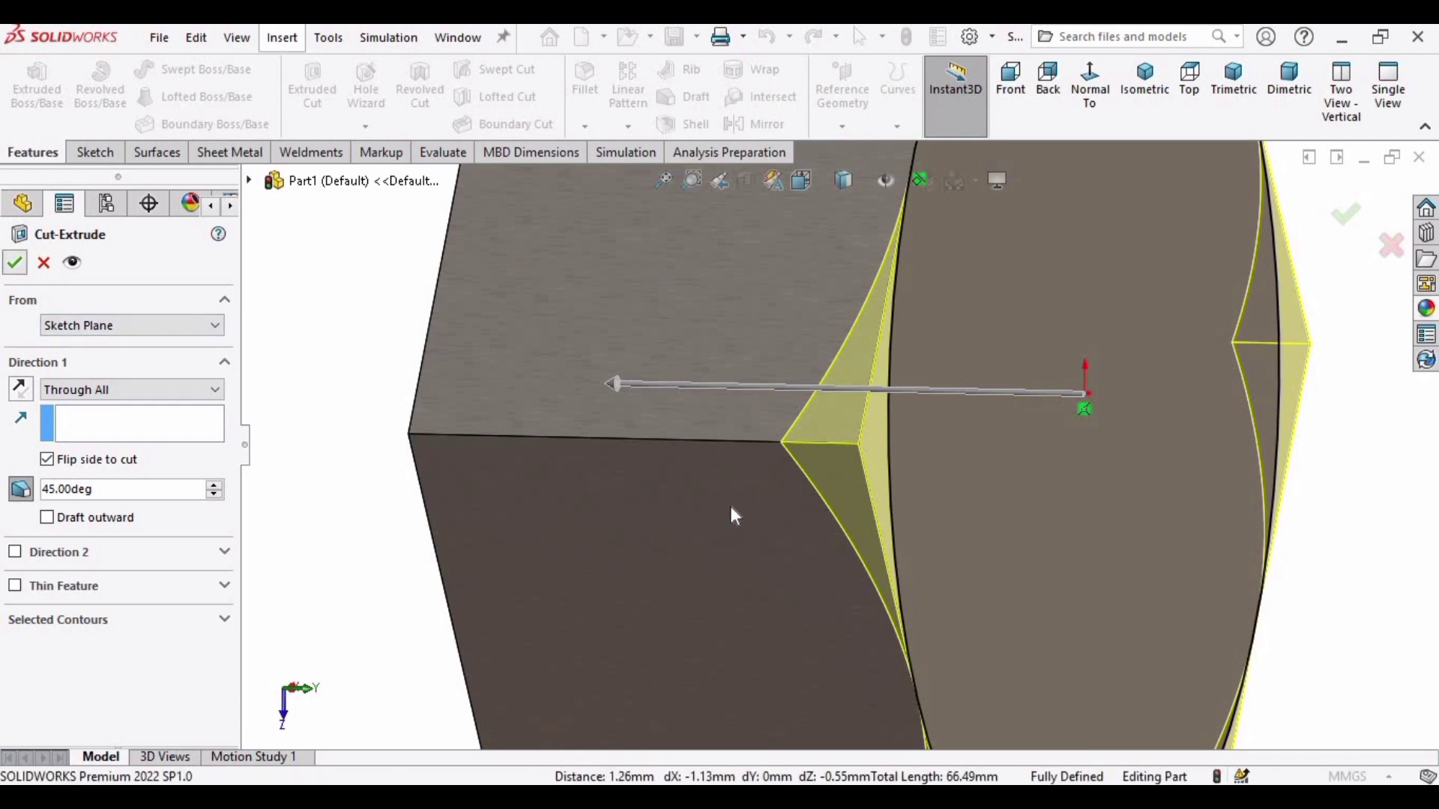
pyautogui.scroll(5, 658, 498)
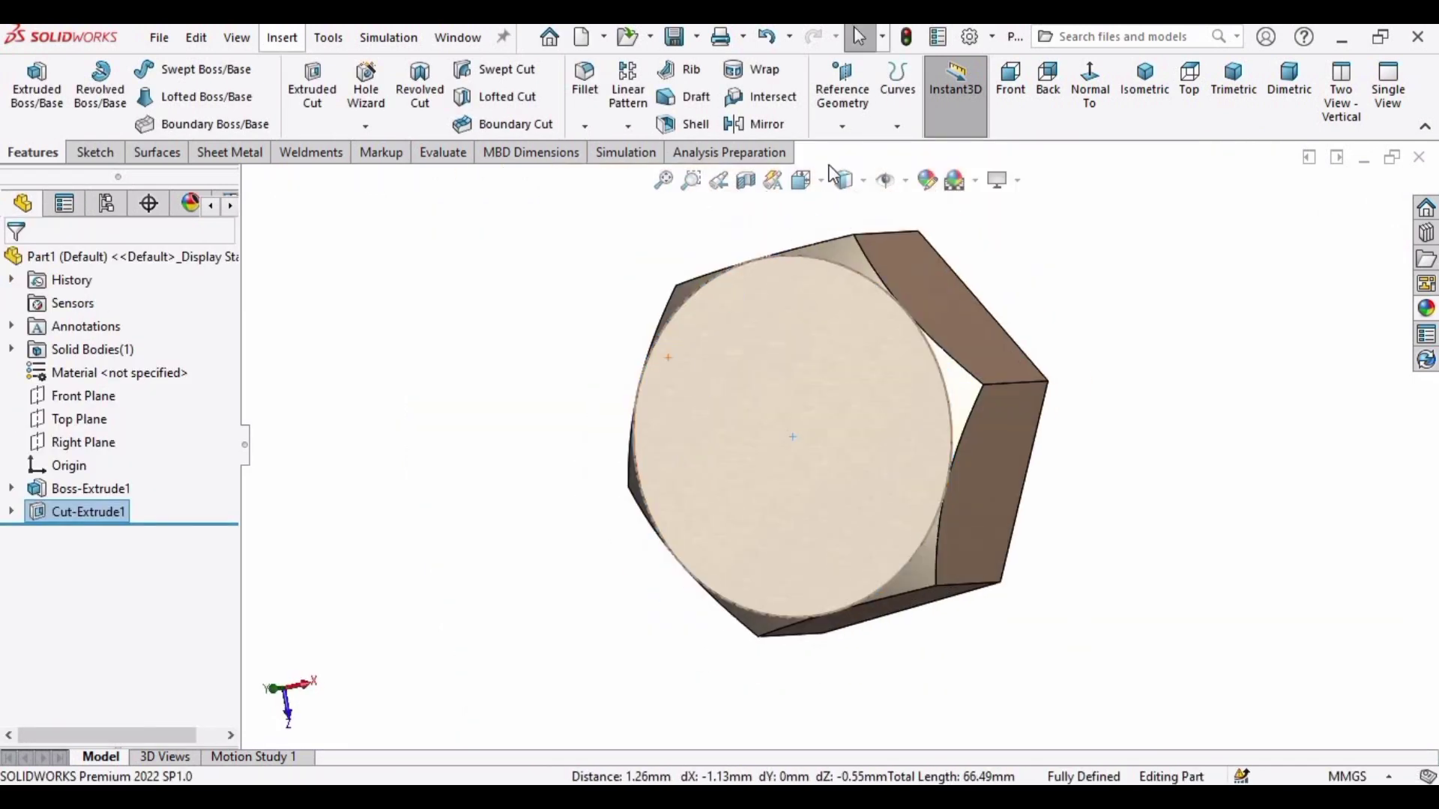
pyautogui.click(754, 124)
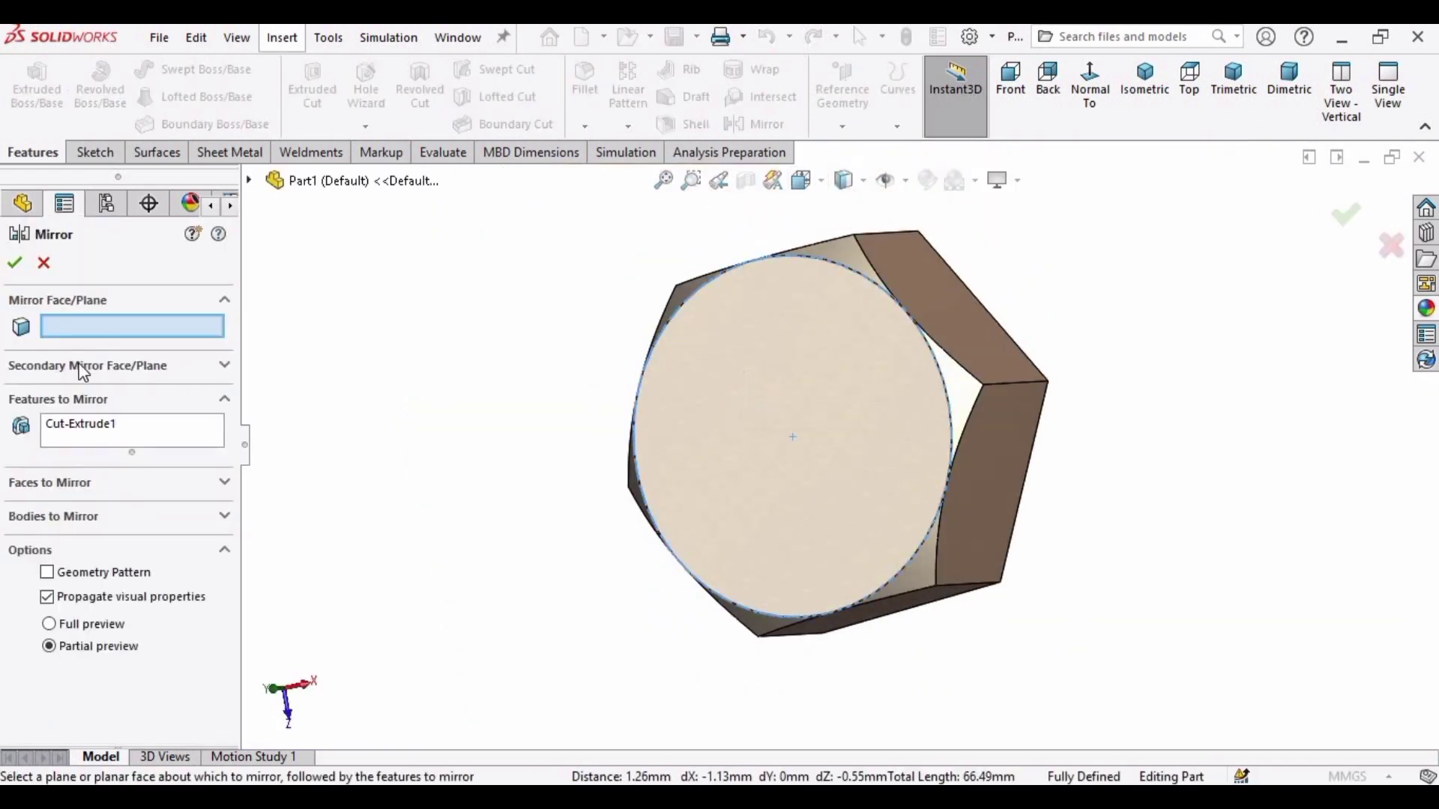
pyautogui.click(248, 182)
pyautogui.moveTo(991, 438); pyautogui.dragTo(821, 231, button='middle')
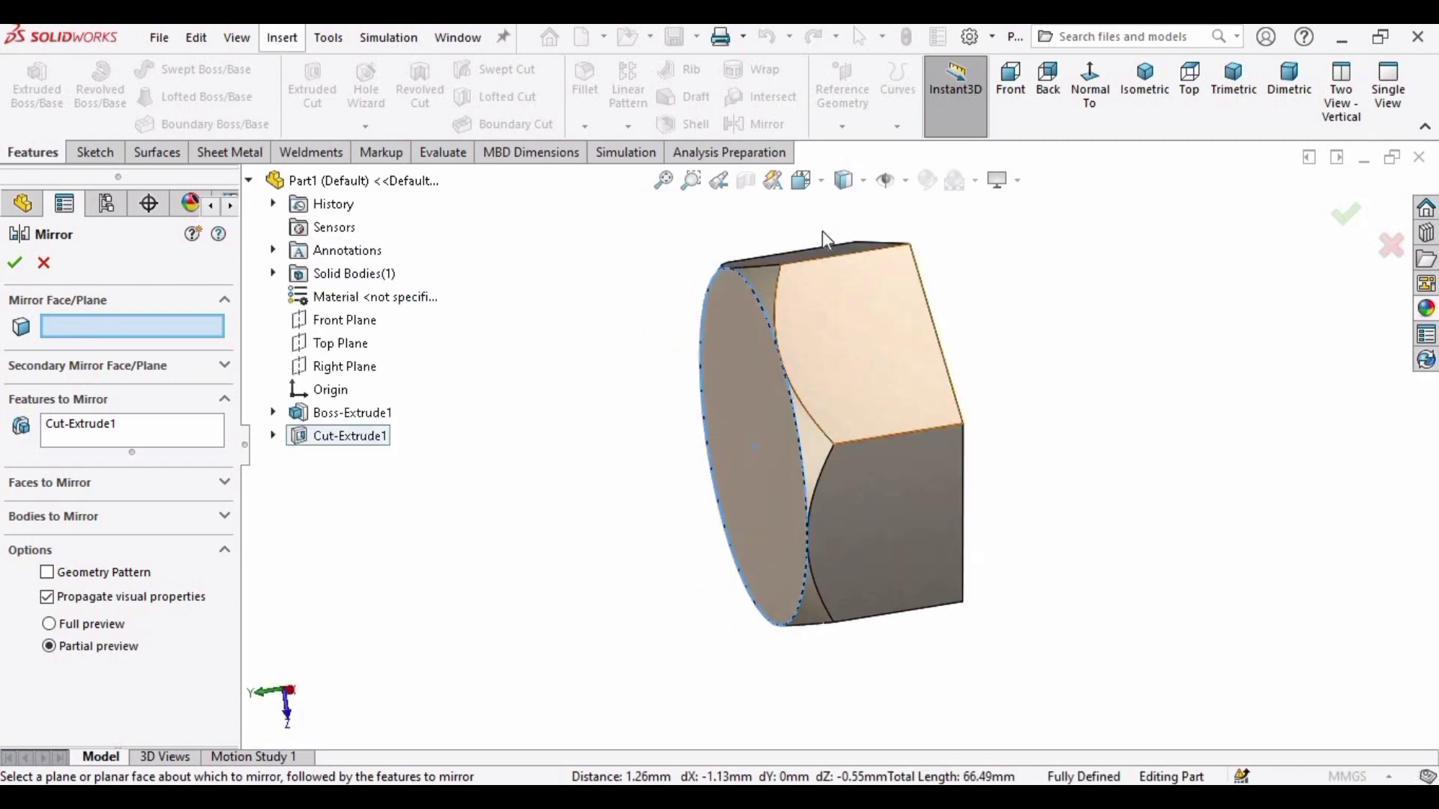
pyautogui.click(328, 345)
pyautogui.moveTo(785, 484); pyautogui.dragTo(753, 519, button='middle')
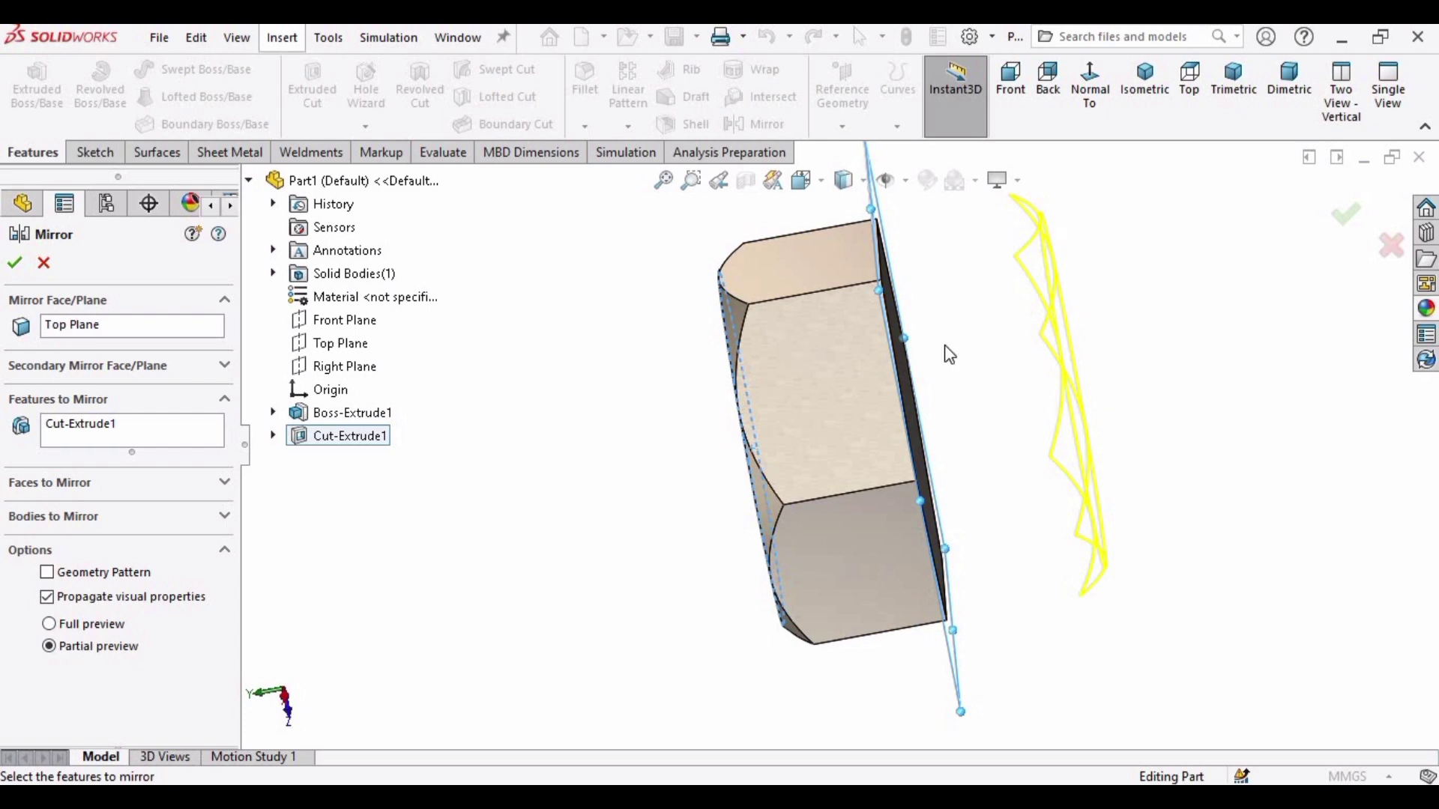
pyautogui.click(43, 262)
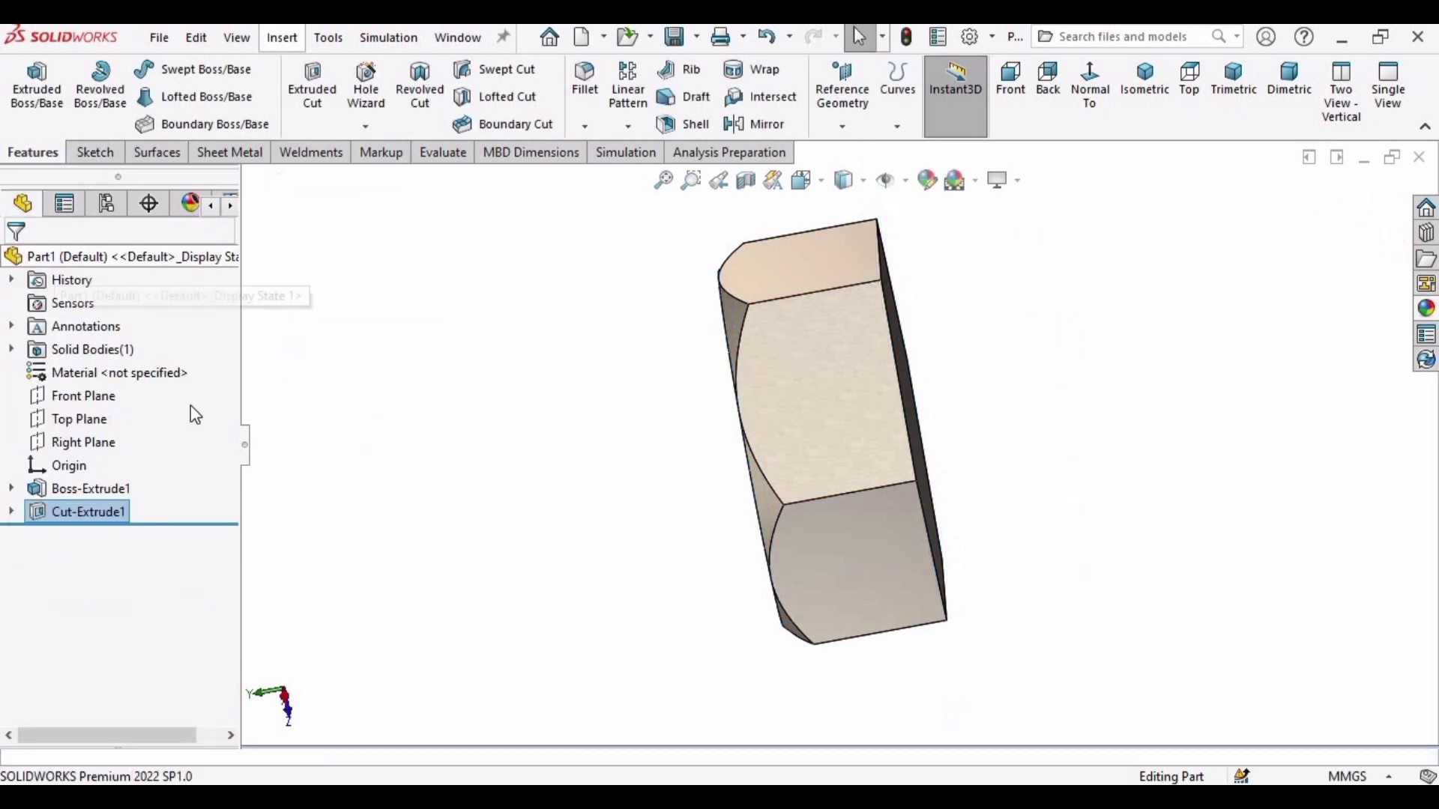
pyautogui.click(70, 491)
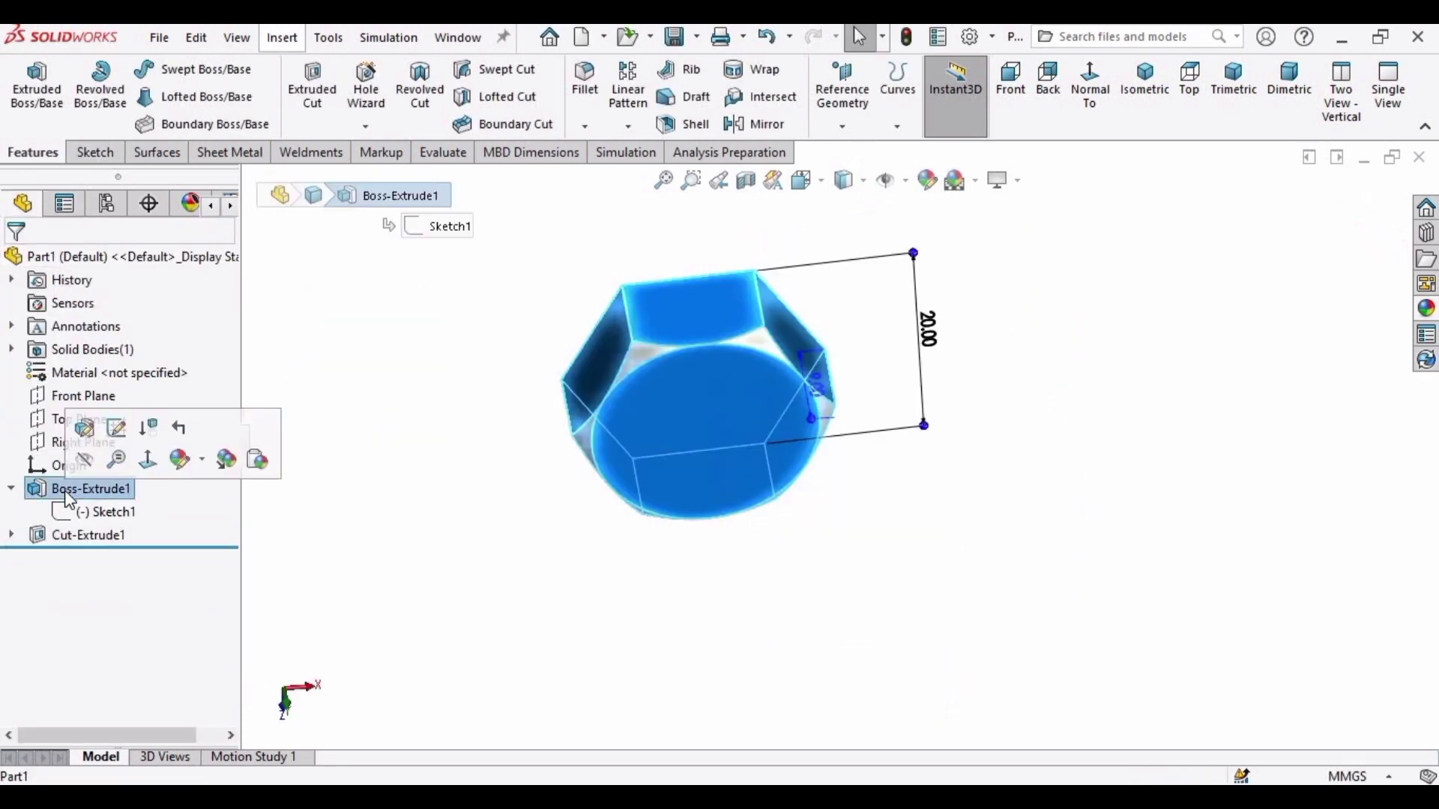
# Change Boss-Extrude1's end condition from Blind to Mid Plane at 9 mm.
pyautogui.click(116, 428)
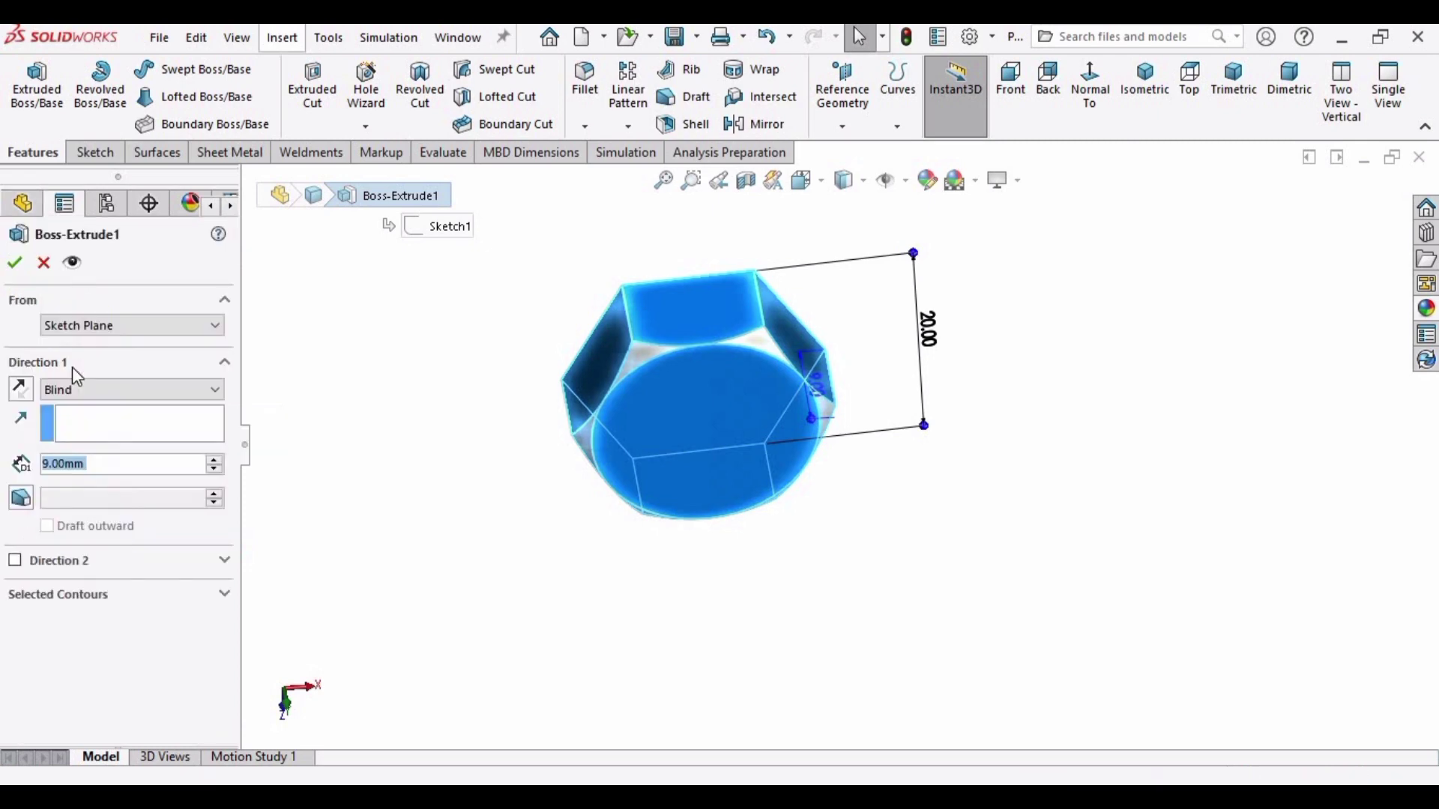
pyautogui.click(129, 388)
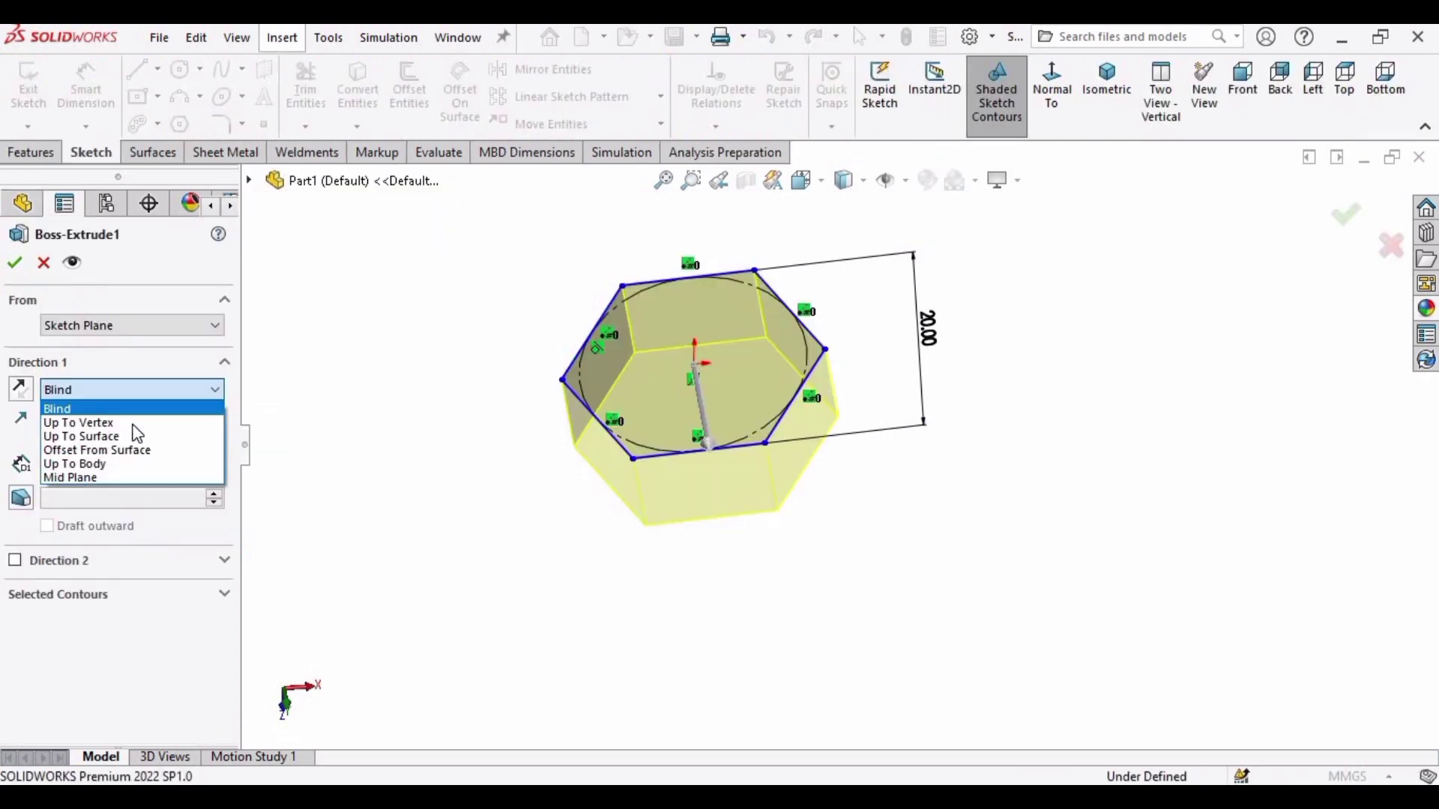
pyautogui.click(60, 477)
pyautogui.click(15, 265)
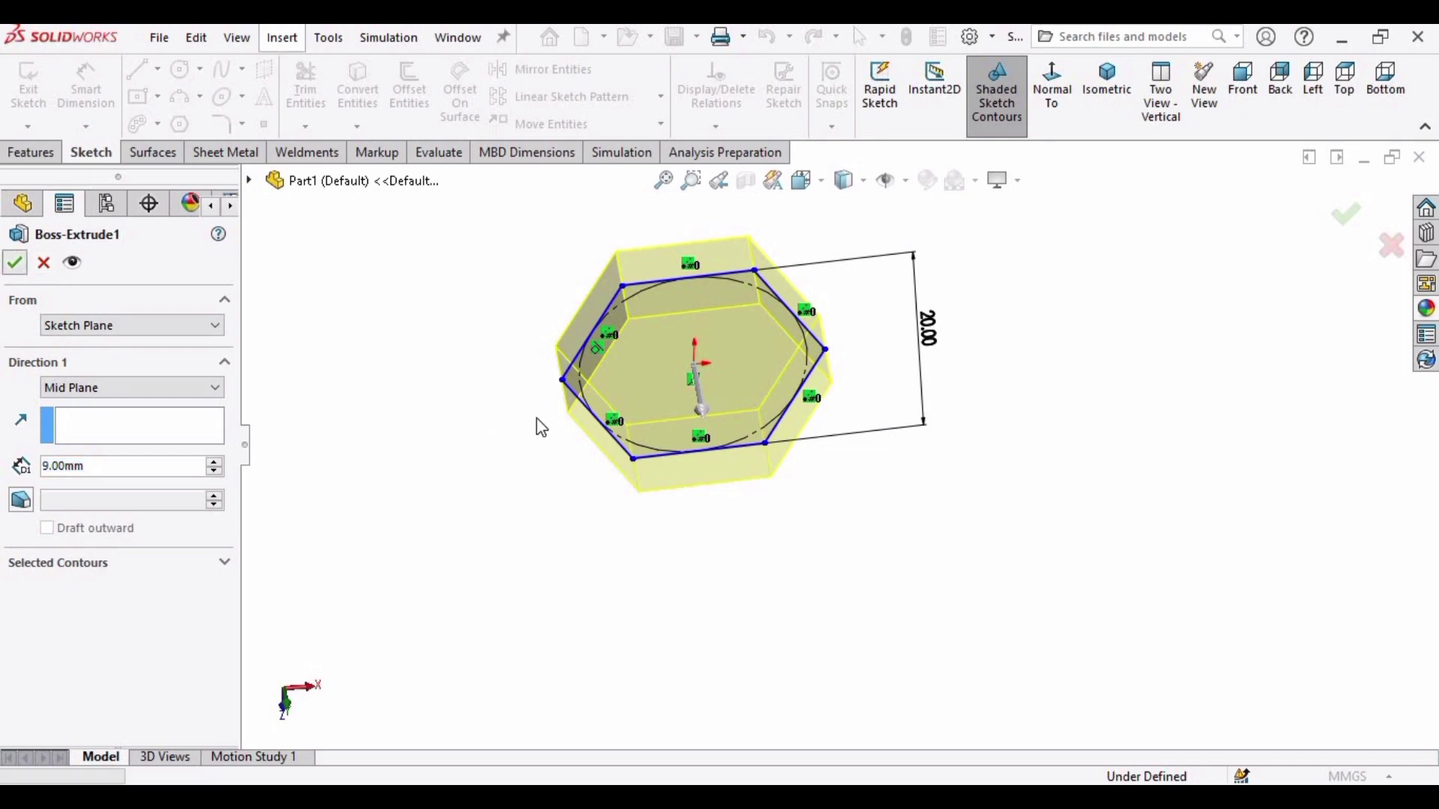
pyautogui.moveTo(681, 433); pyautogui.dragTo(673, 365, button='middle')
pyautogui.scroll(-5, 748, 484)
pyautogui.scroll(5, 771, 382)
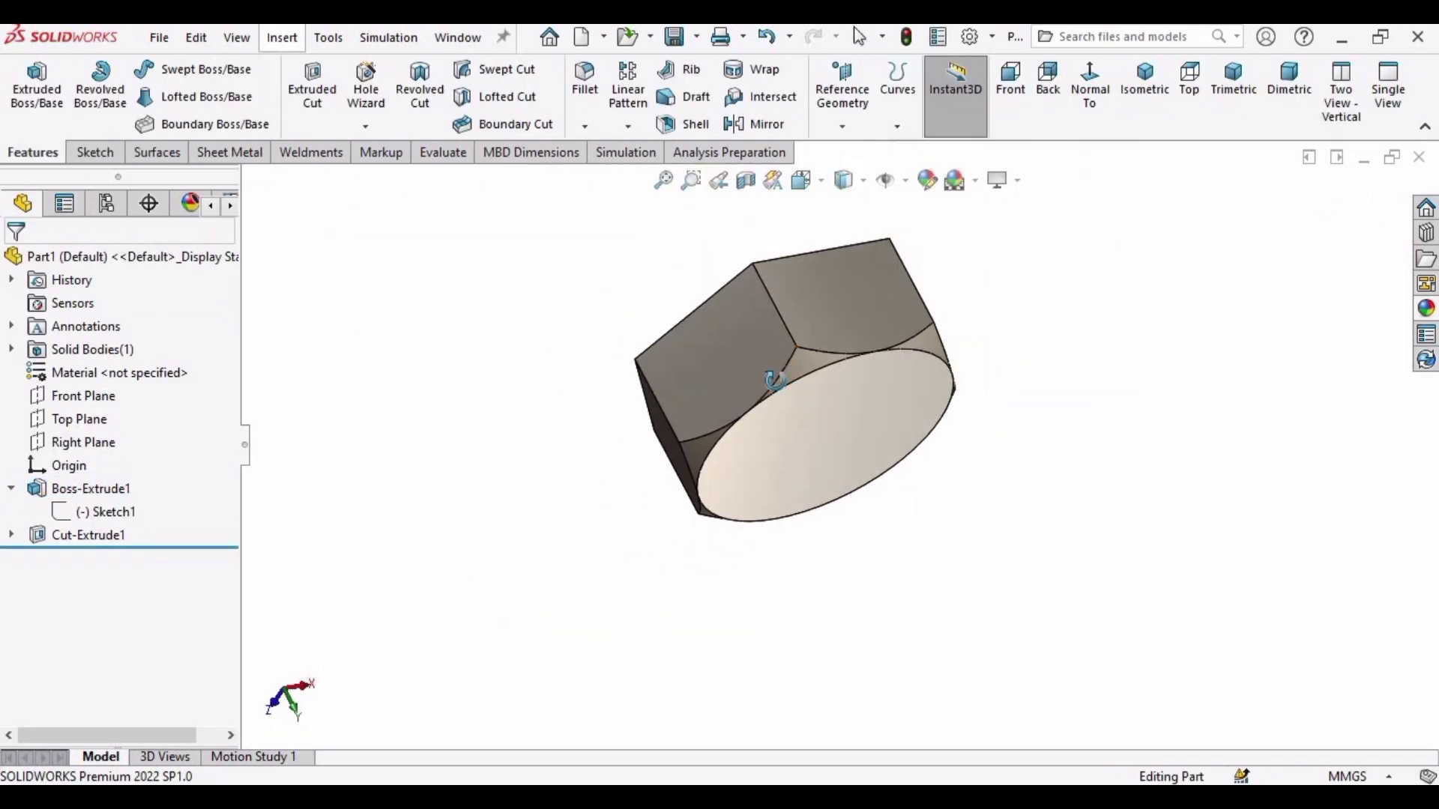
pyautogui.moveTo(771, 379); pyautogui.dragTo(447, 372, button='middle')
# Mirror Cut-Extrude1 about the Top Plane to chamfer the opposite nut face.
pyautogui.click(744, 126)
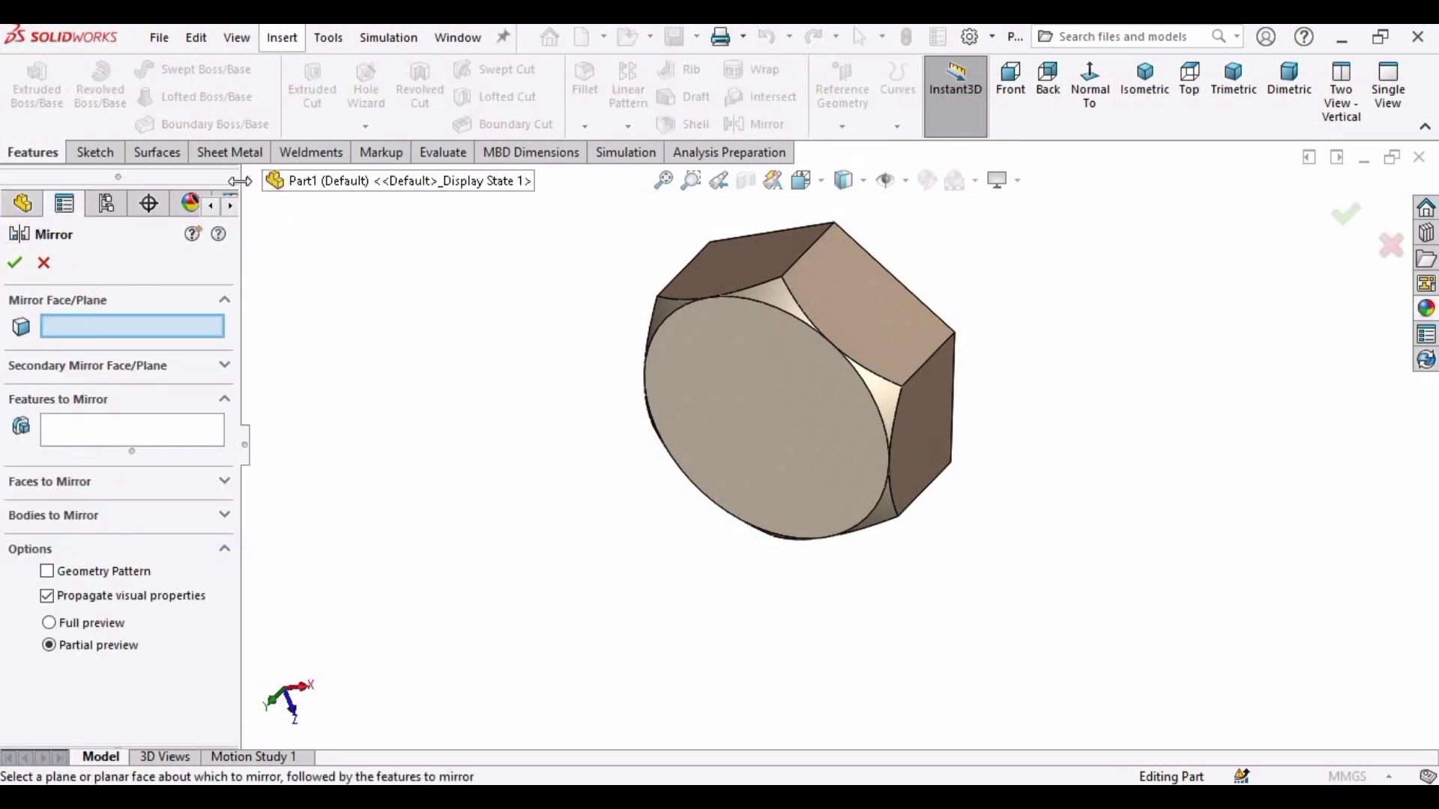
pyautogui.click(249, 180)
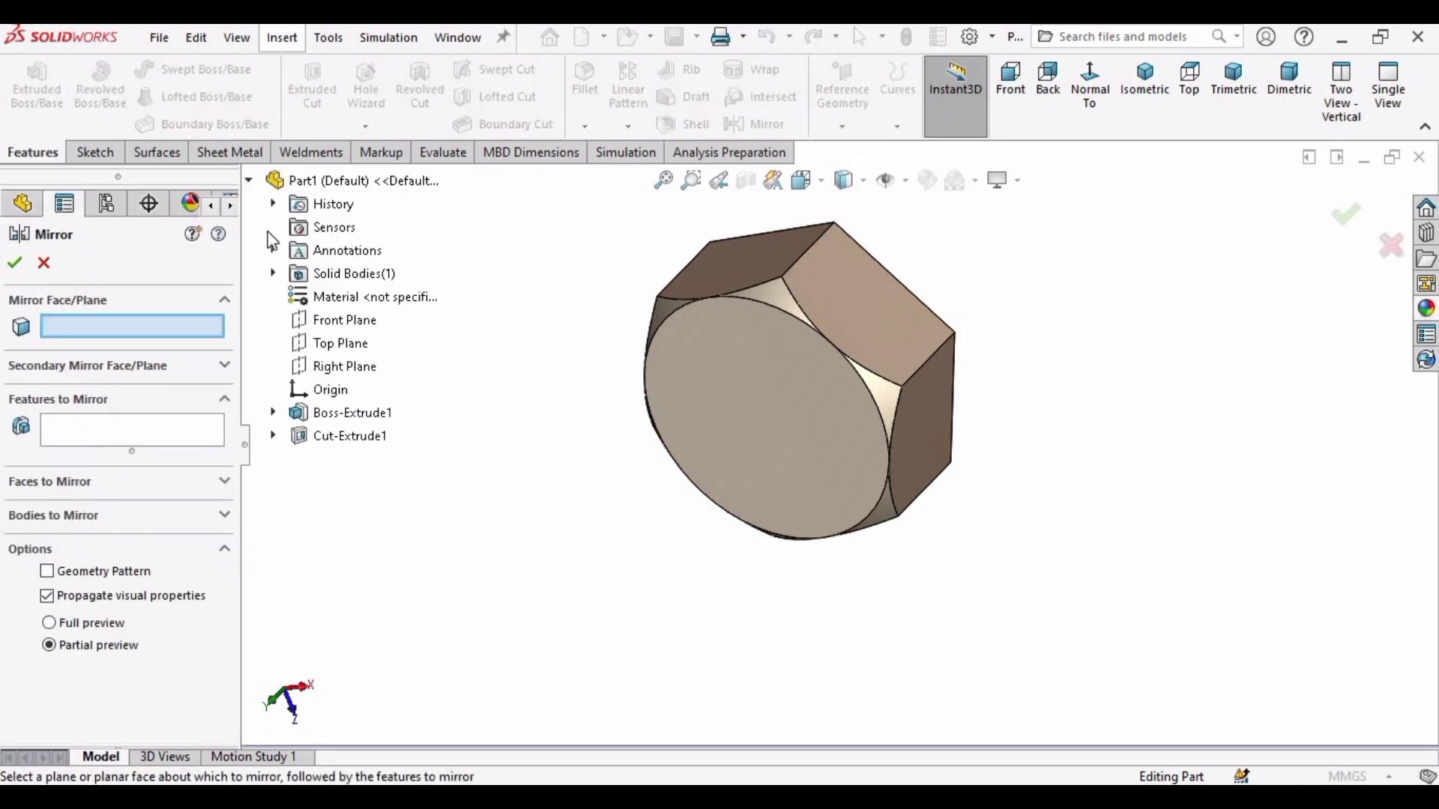
pyautogui.click(303, 345)
pyautogui.moveTo(853, 352); pyautogui.dragTo(798, 394, button='middle')
pyautogui.scroll(3, 799, 394)
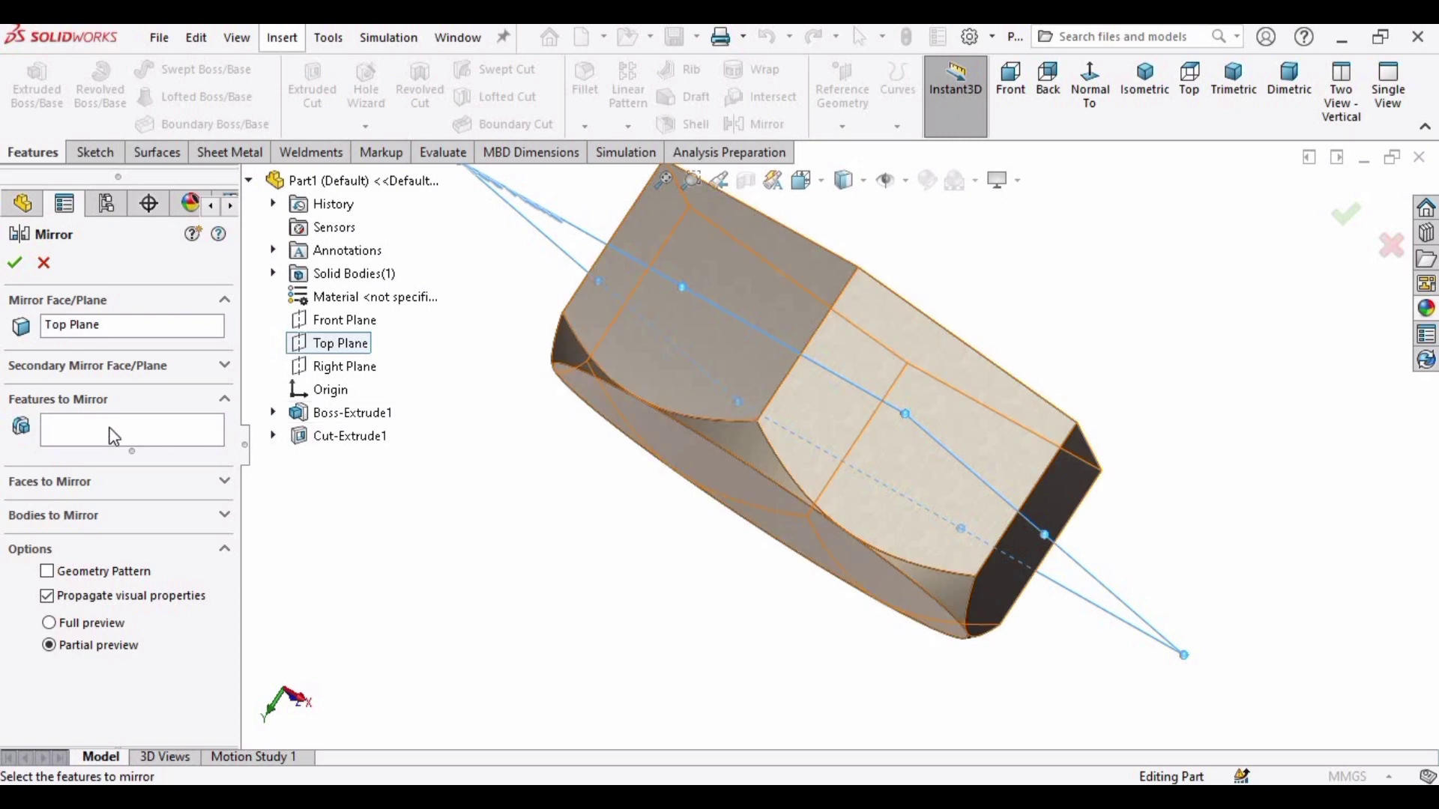
pyautogui.click(739, 441)
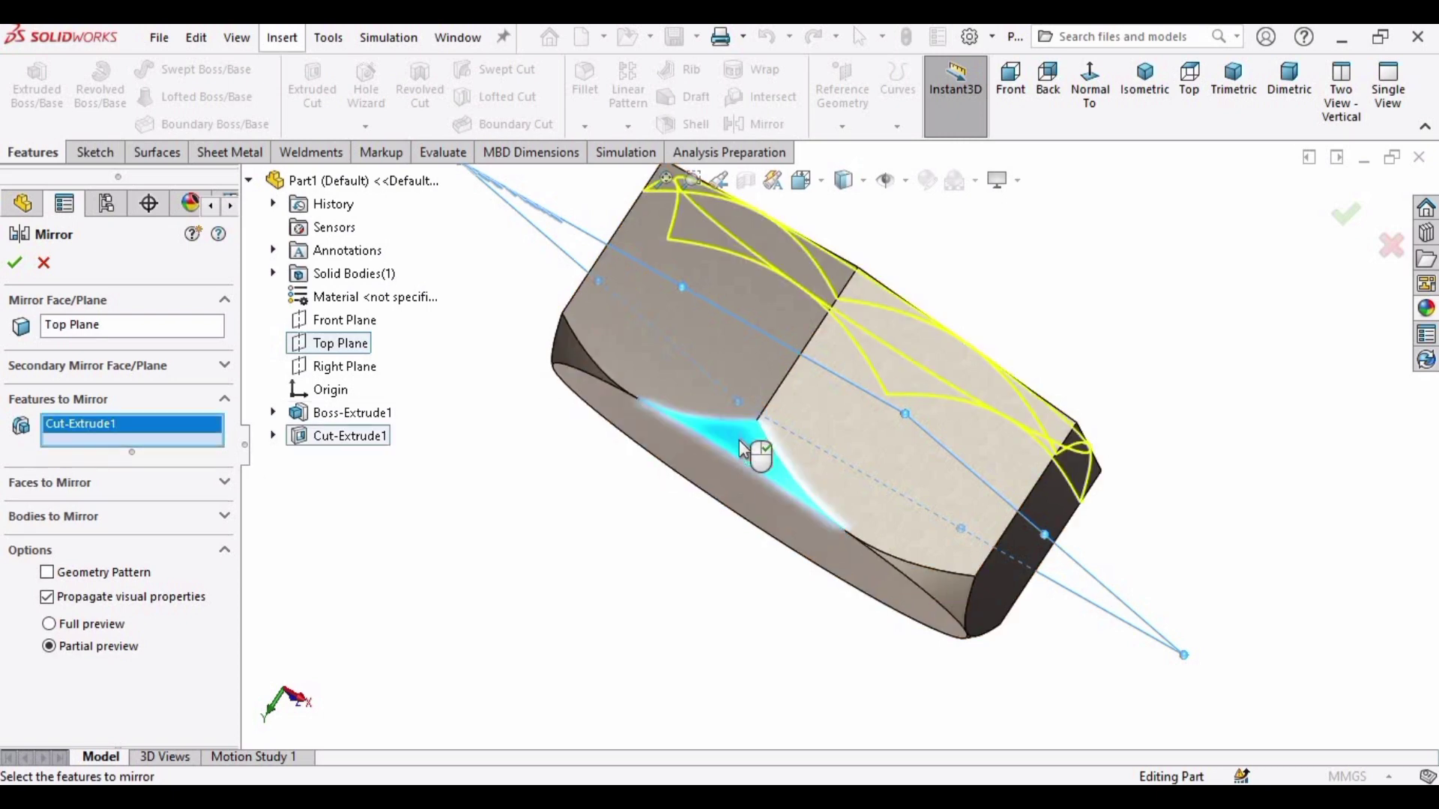
pyautogui.moveTo(791, 362); pyautogui.dragTo(947, 327, button='middle')
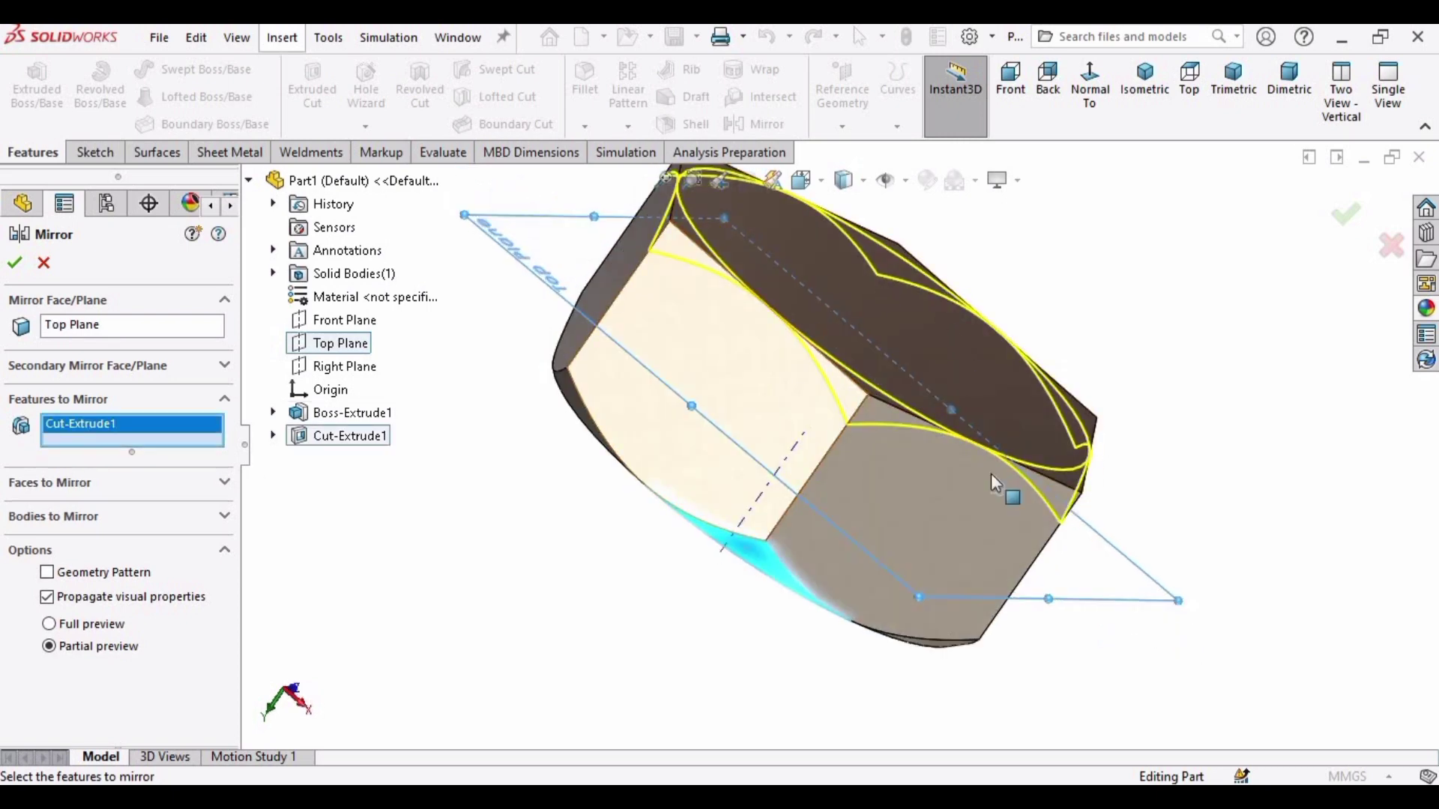
pyautogui.click(16, 272)
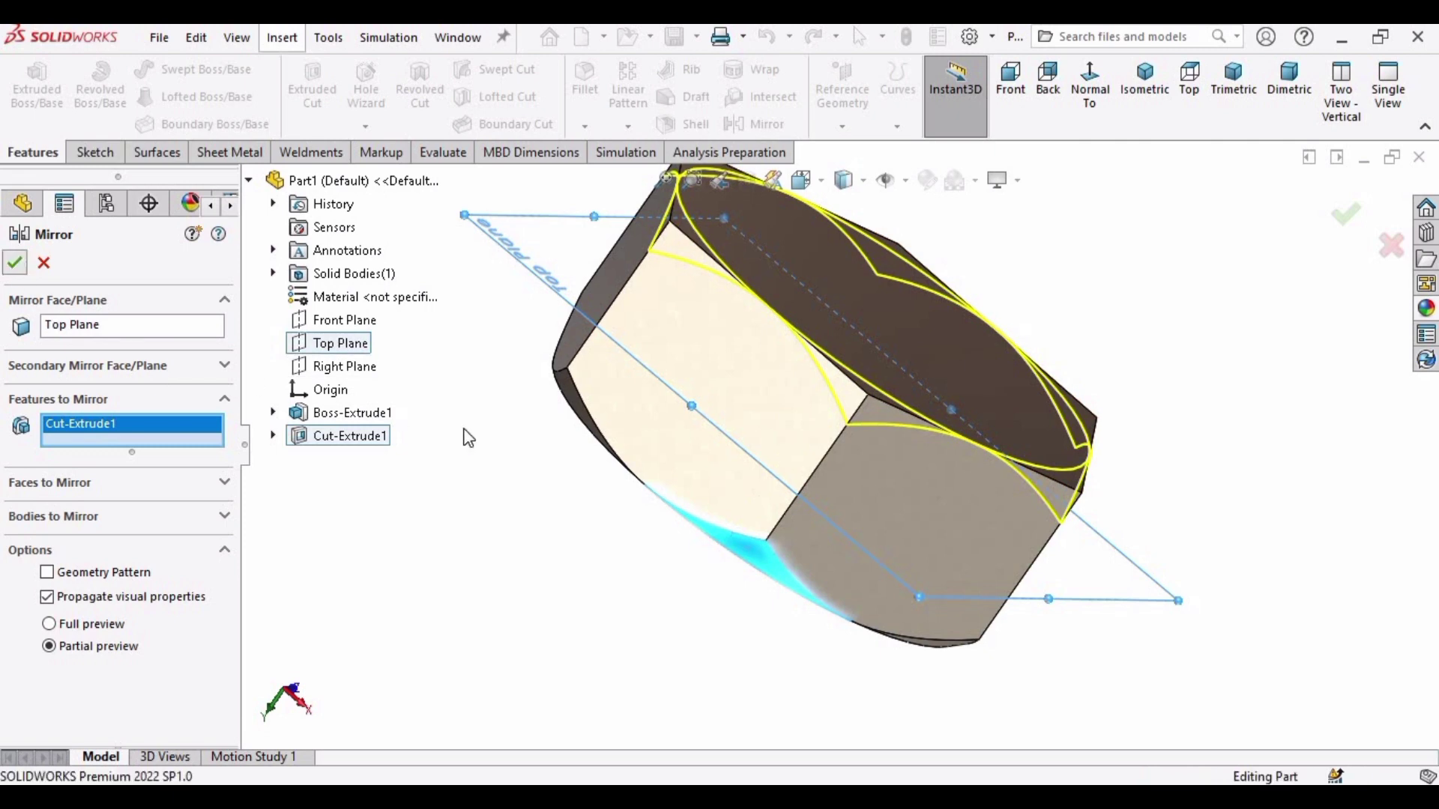
pyautogui.moveTo(789, 565); pyautogui.dragTo(843, 382, button='middle')
# Start a sketch on the nut's top face and draw an origin-centred circle.
pyautogui.click(842, 376)
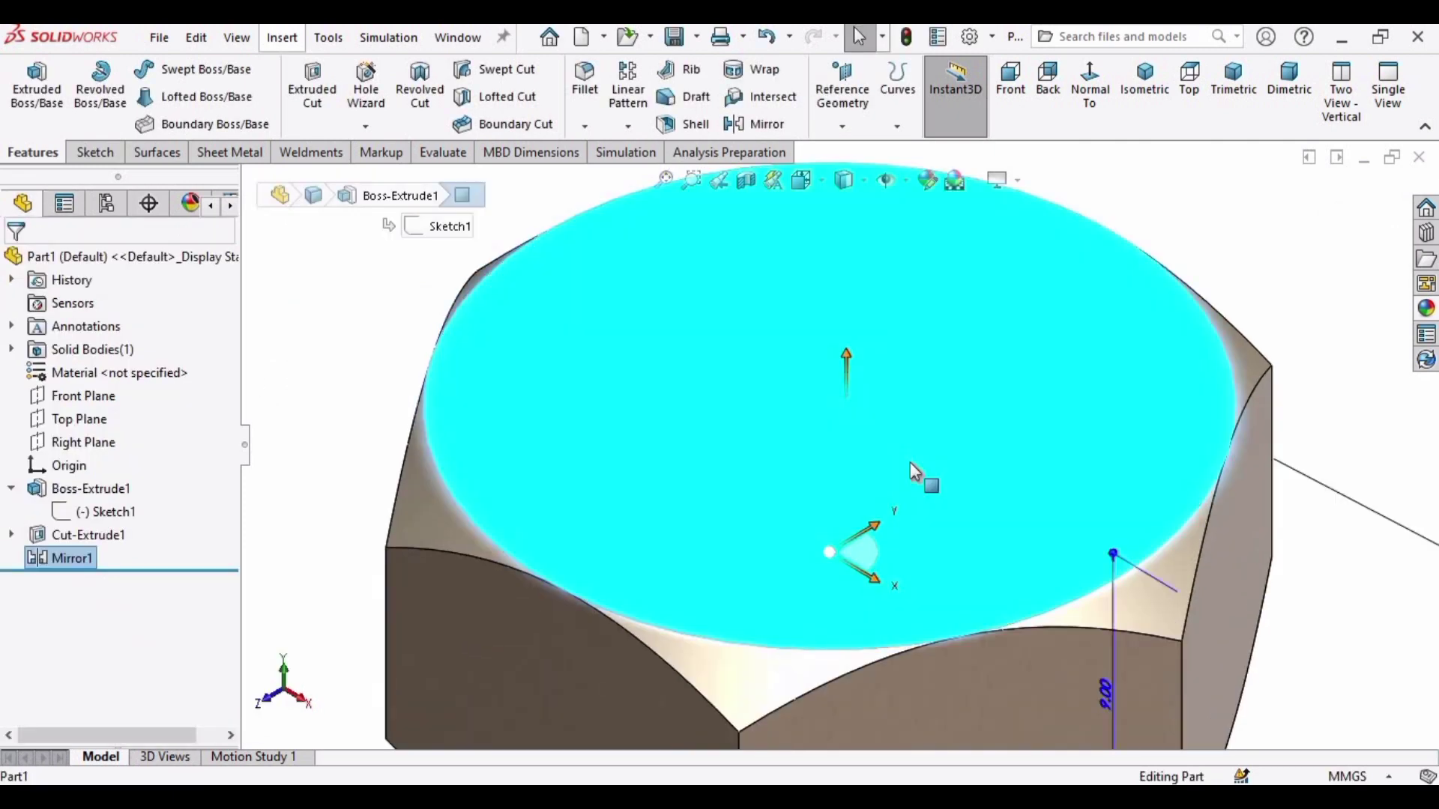
pyautogui.scroll(4, 889, 389)
pyautogui.rightClick(896, 415)
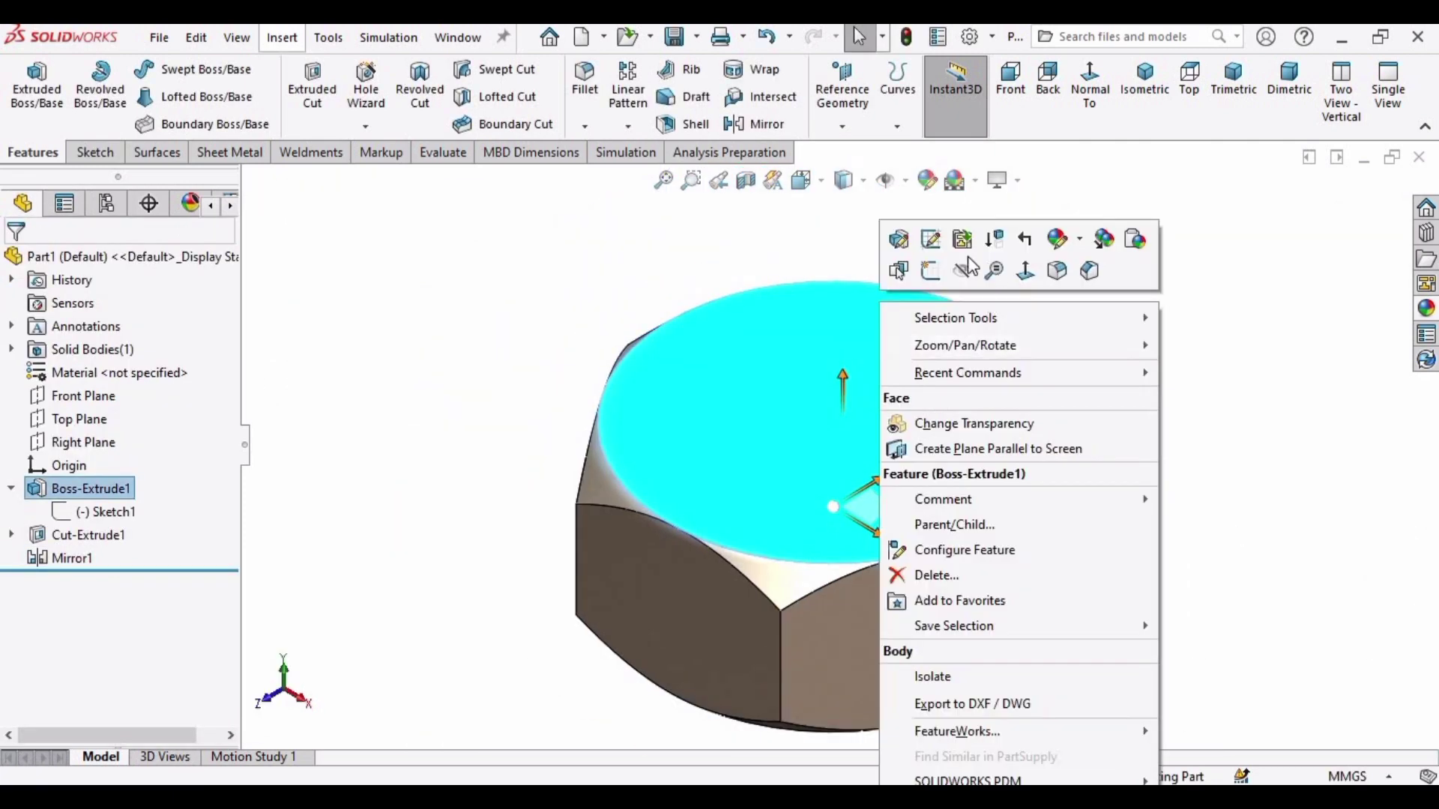
pyautogui.click(918, 274)
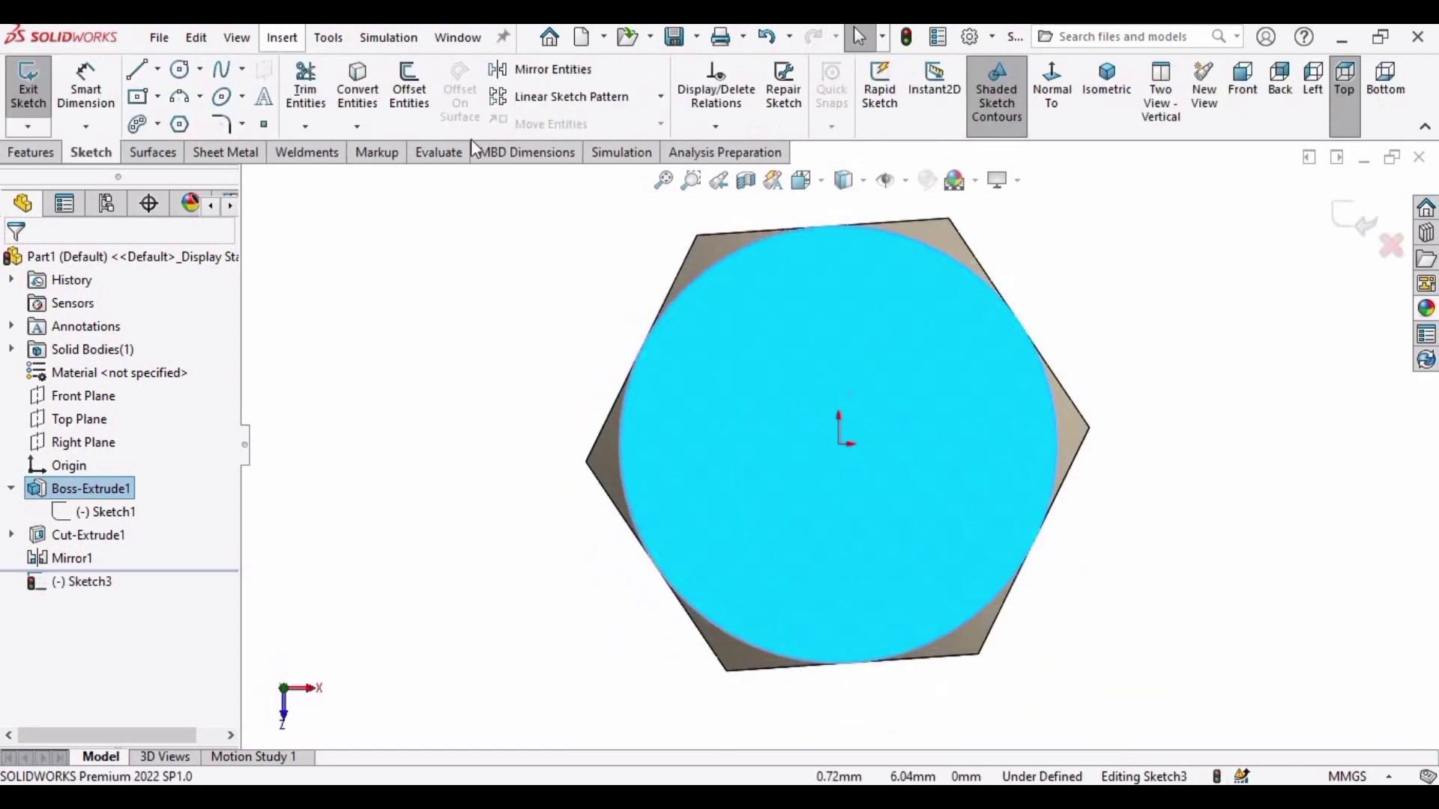
pyautogui.click(178, 70)
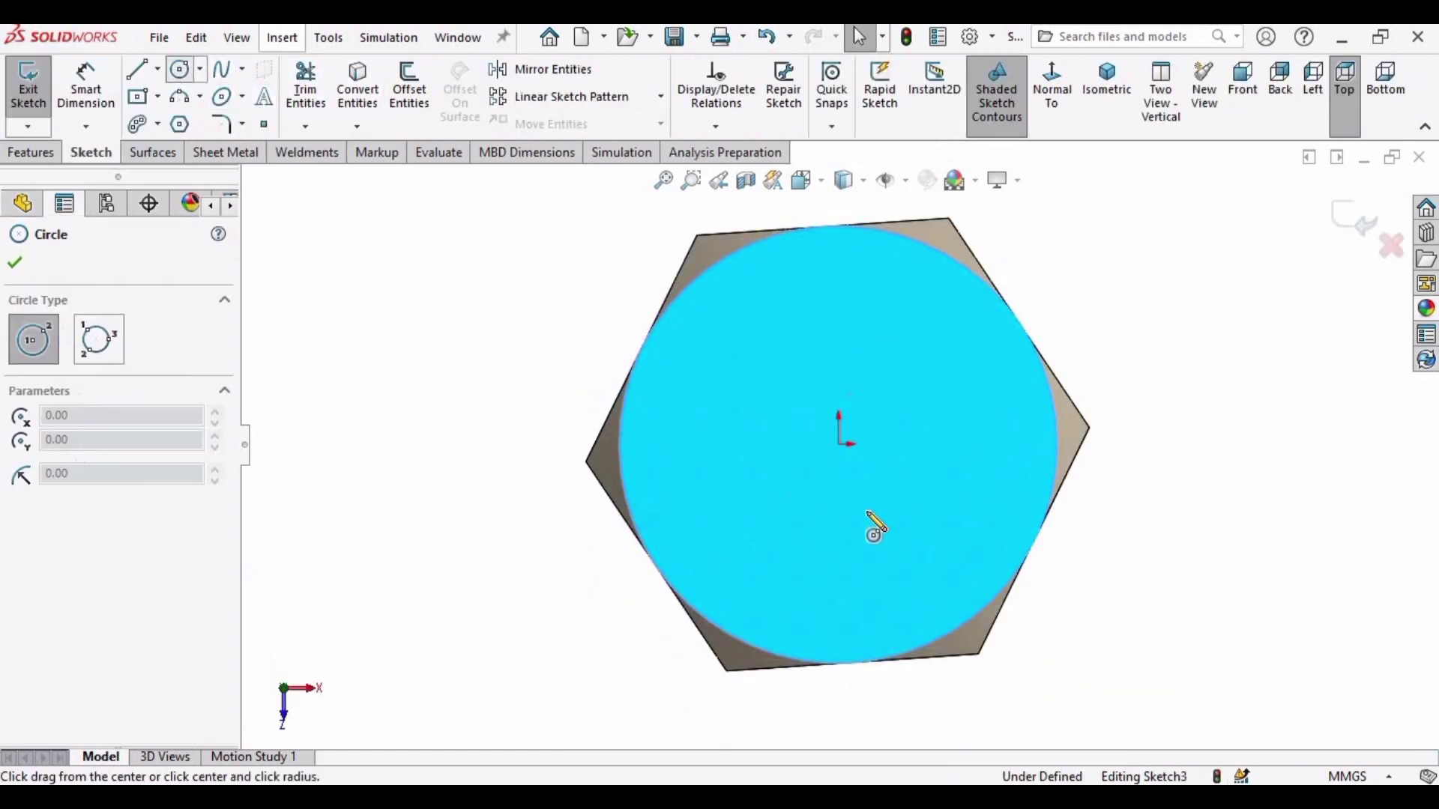
pyautogui.click(839, 445)
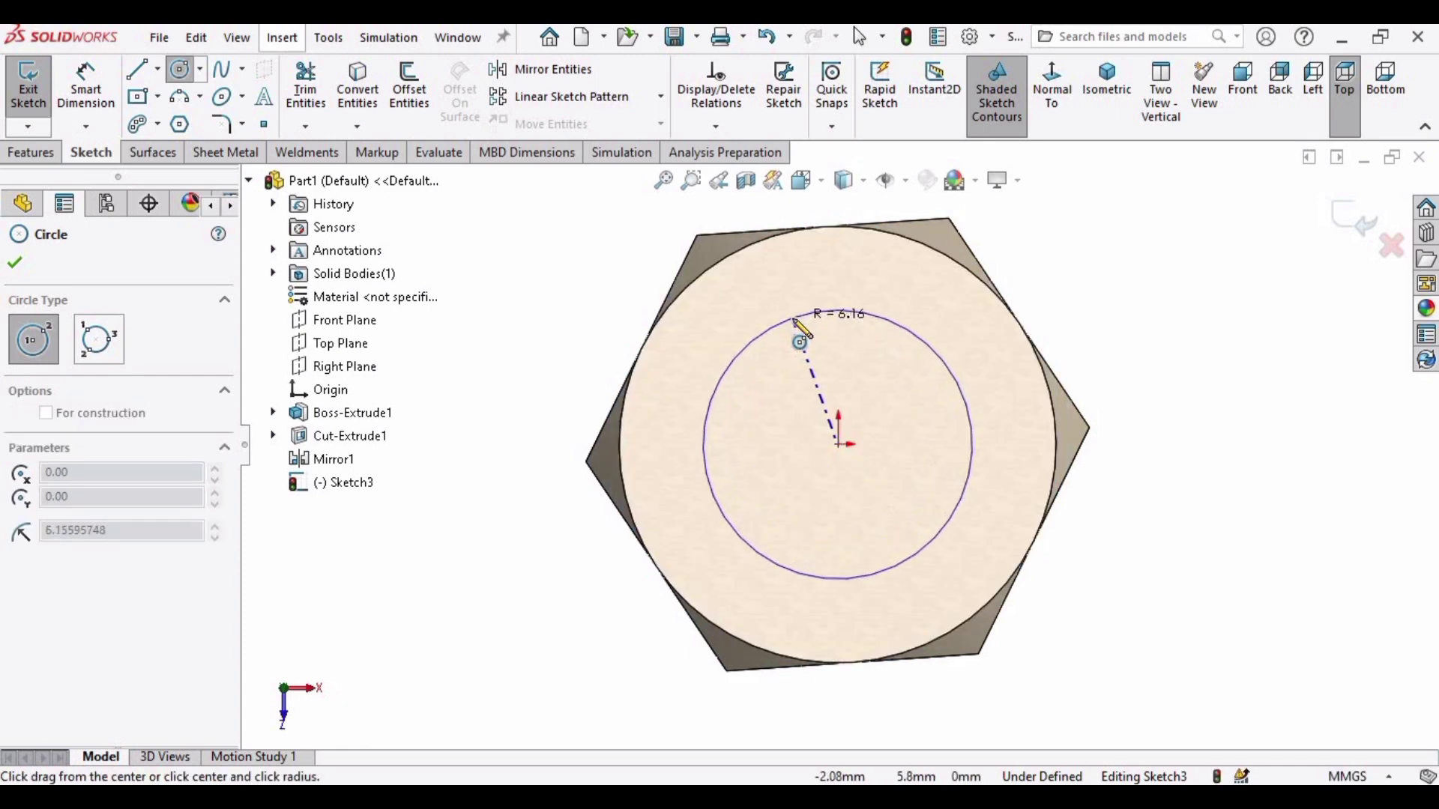
pyautogui.click(795, 321)
pyautogui.press('Escape')
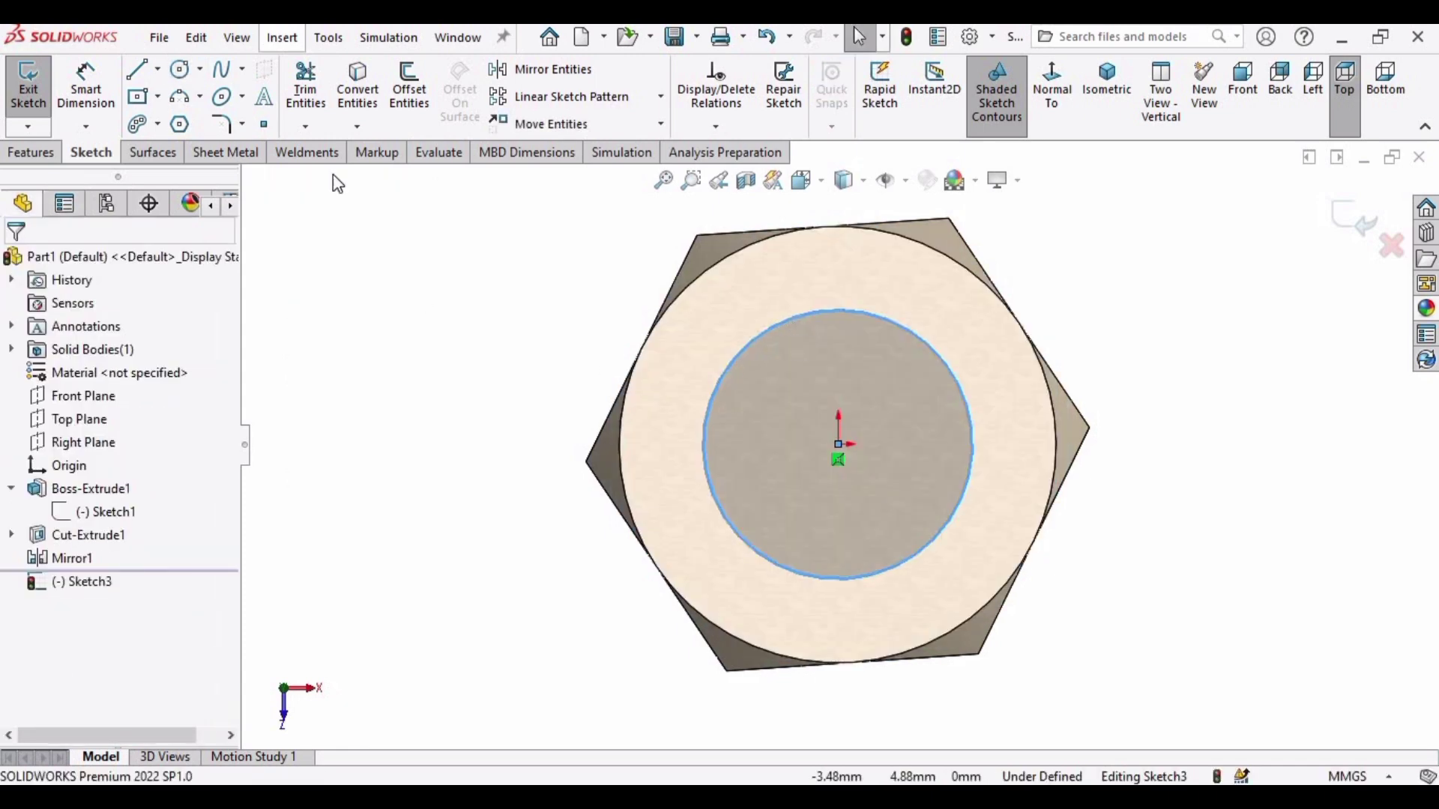
# Dimension the circle's diameter as 12 mm, fully defining the sketch.
pyautogui.press('d')
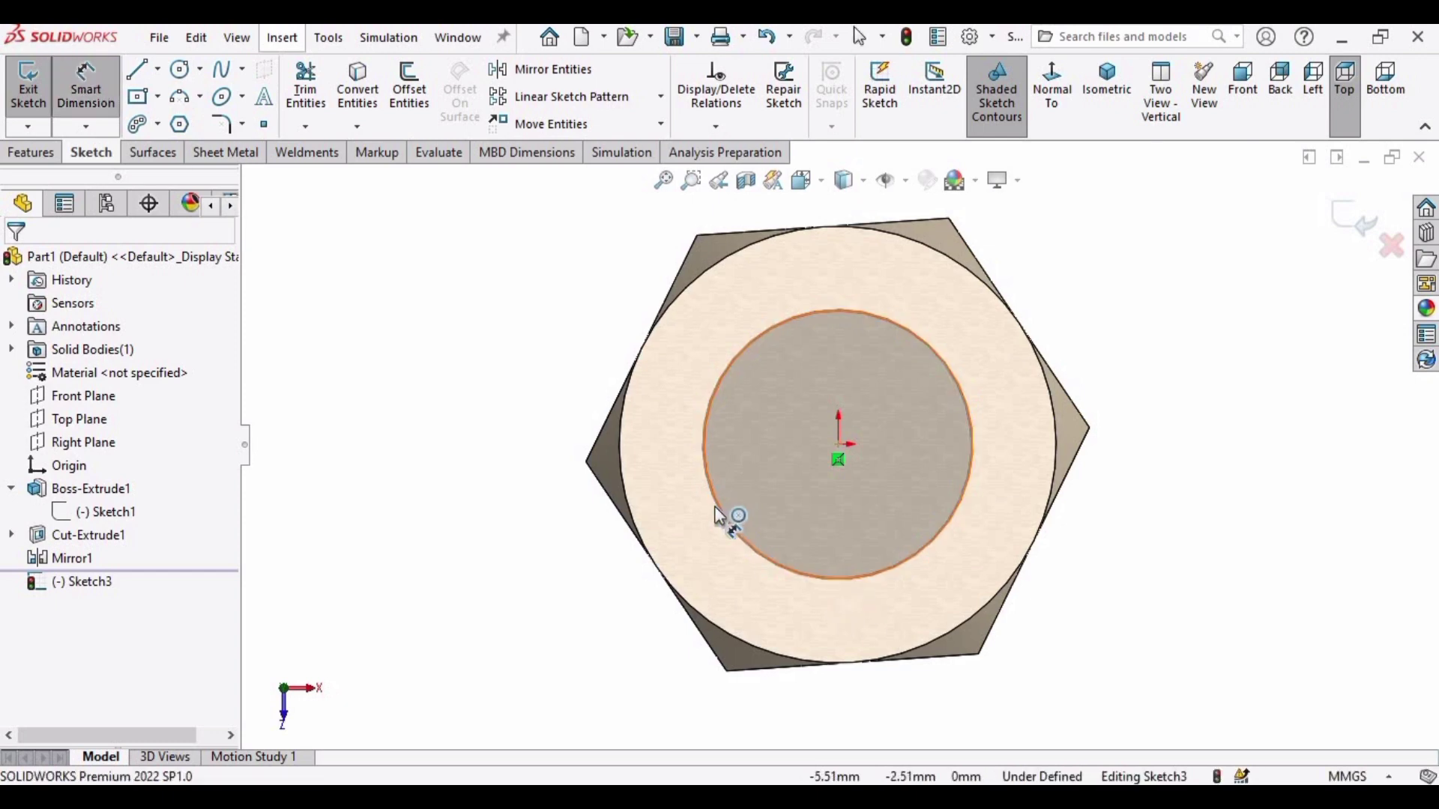
pyautogui.click(723, 513)
pyautogui.click(499, 460)
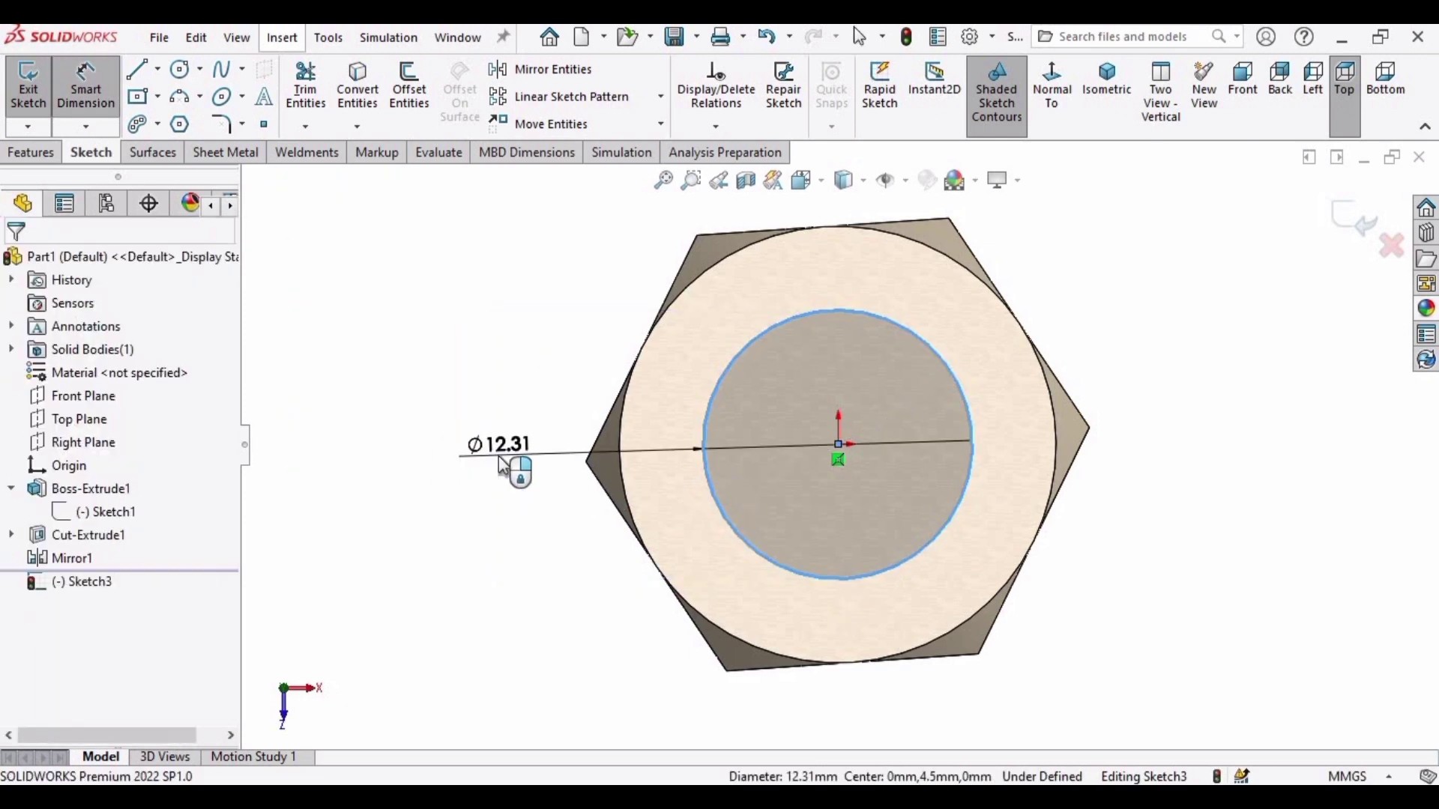
pyautogui.press('Return')
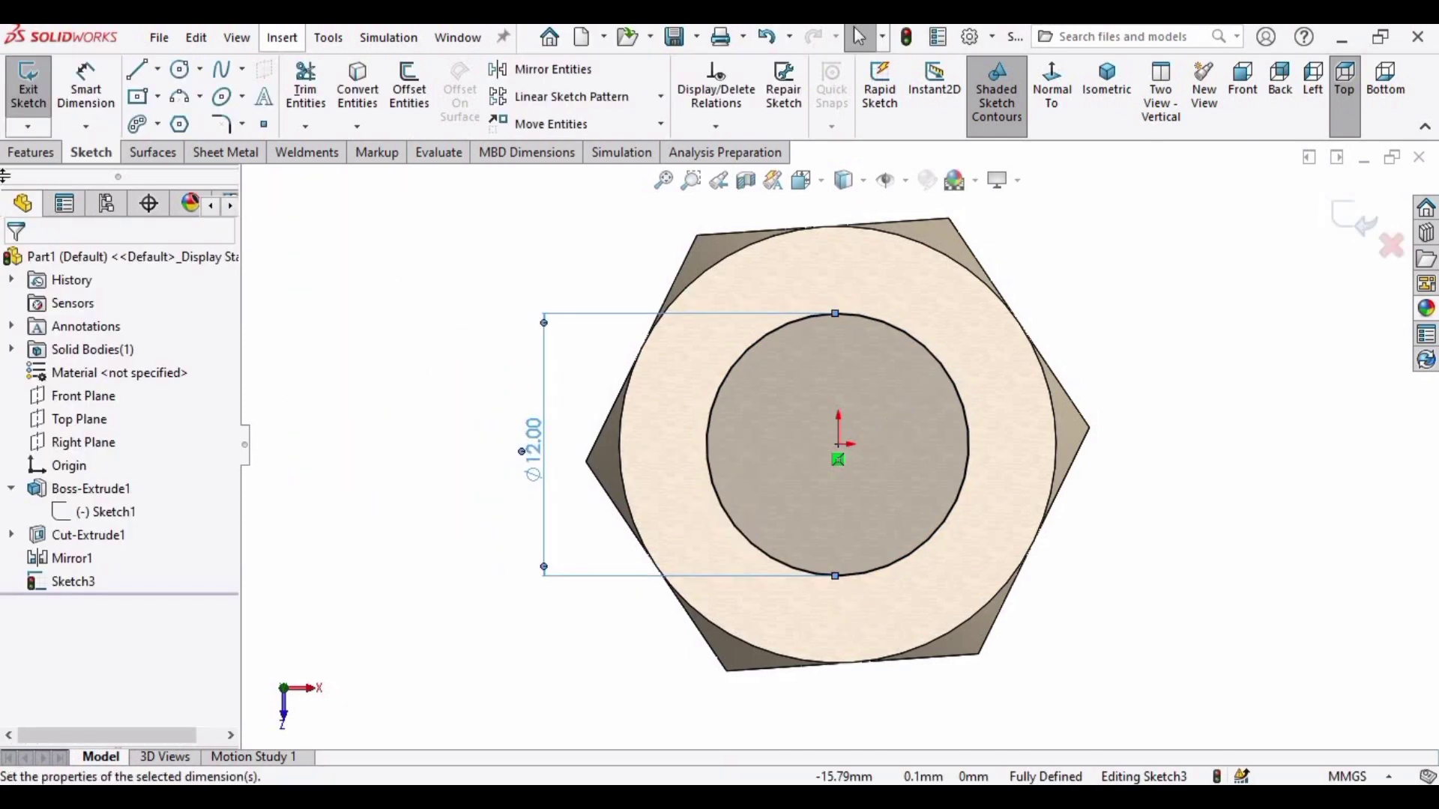
pyautogui.press('Escape')
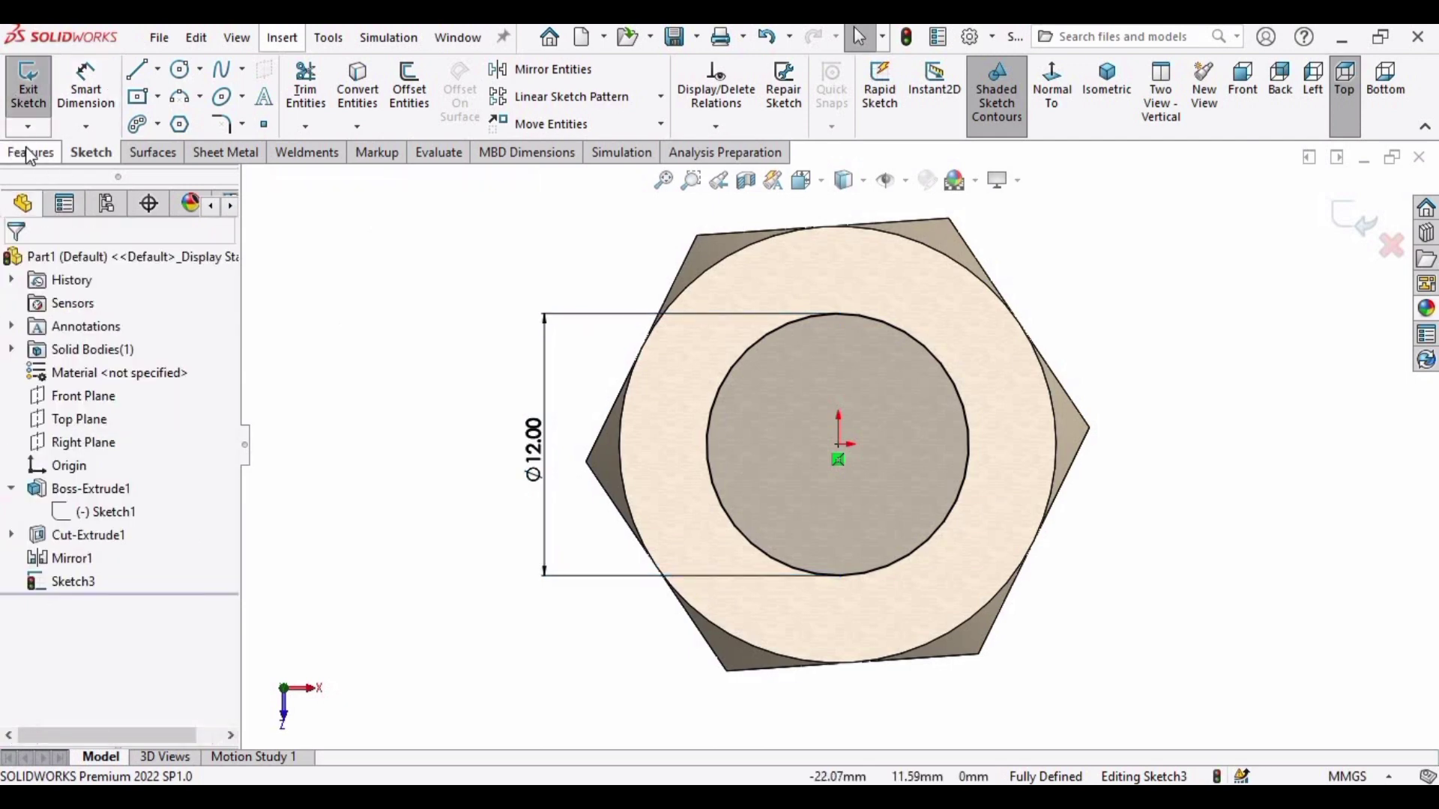
pyautogui.click(30, 152)
# Extrude the 12 mm circle 40 mm Blind from the hex head as the bolt shank (Boss-Extrude2).
pyautogui.click(38, 96)
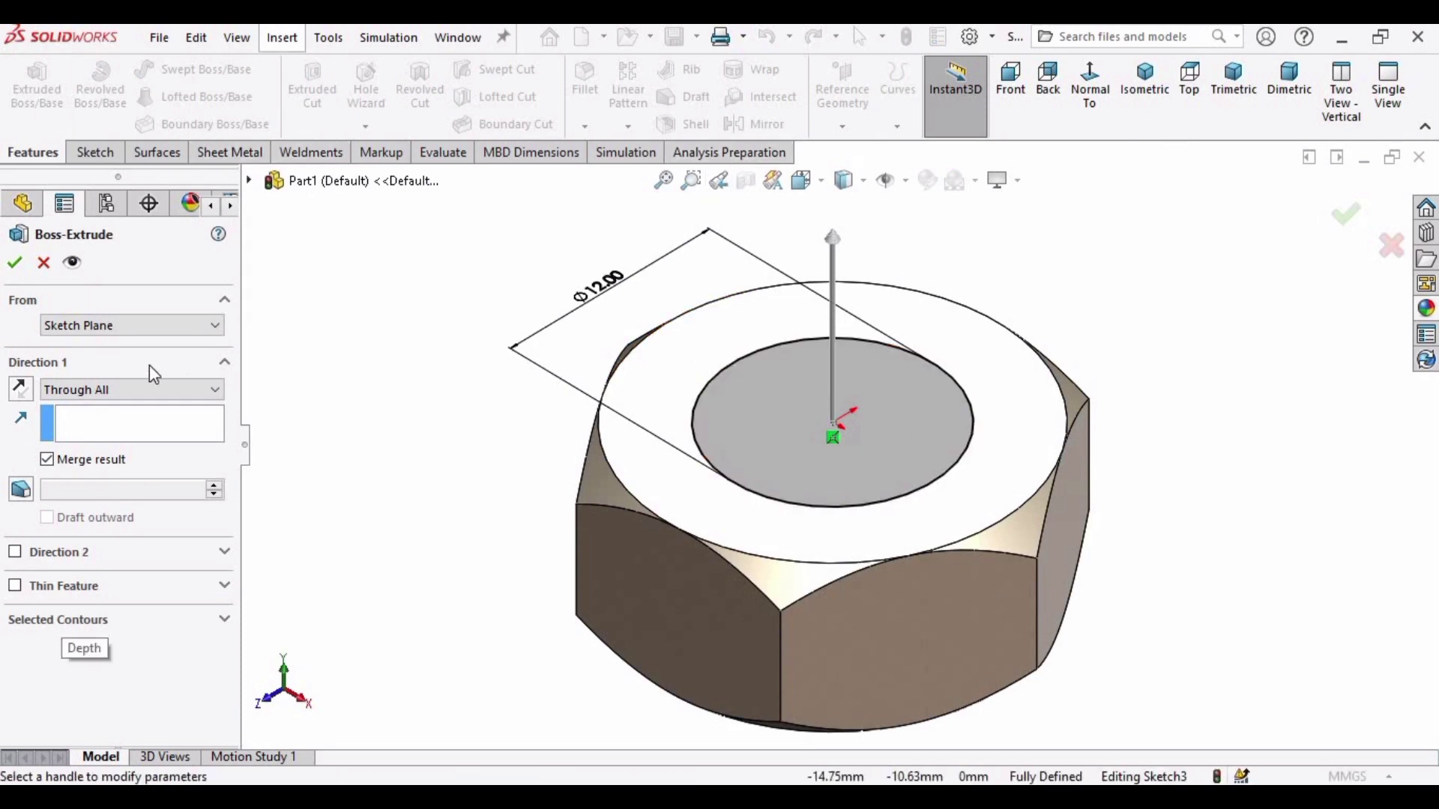
pyautogui.click(157, 389)
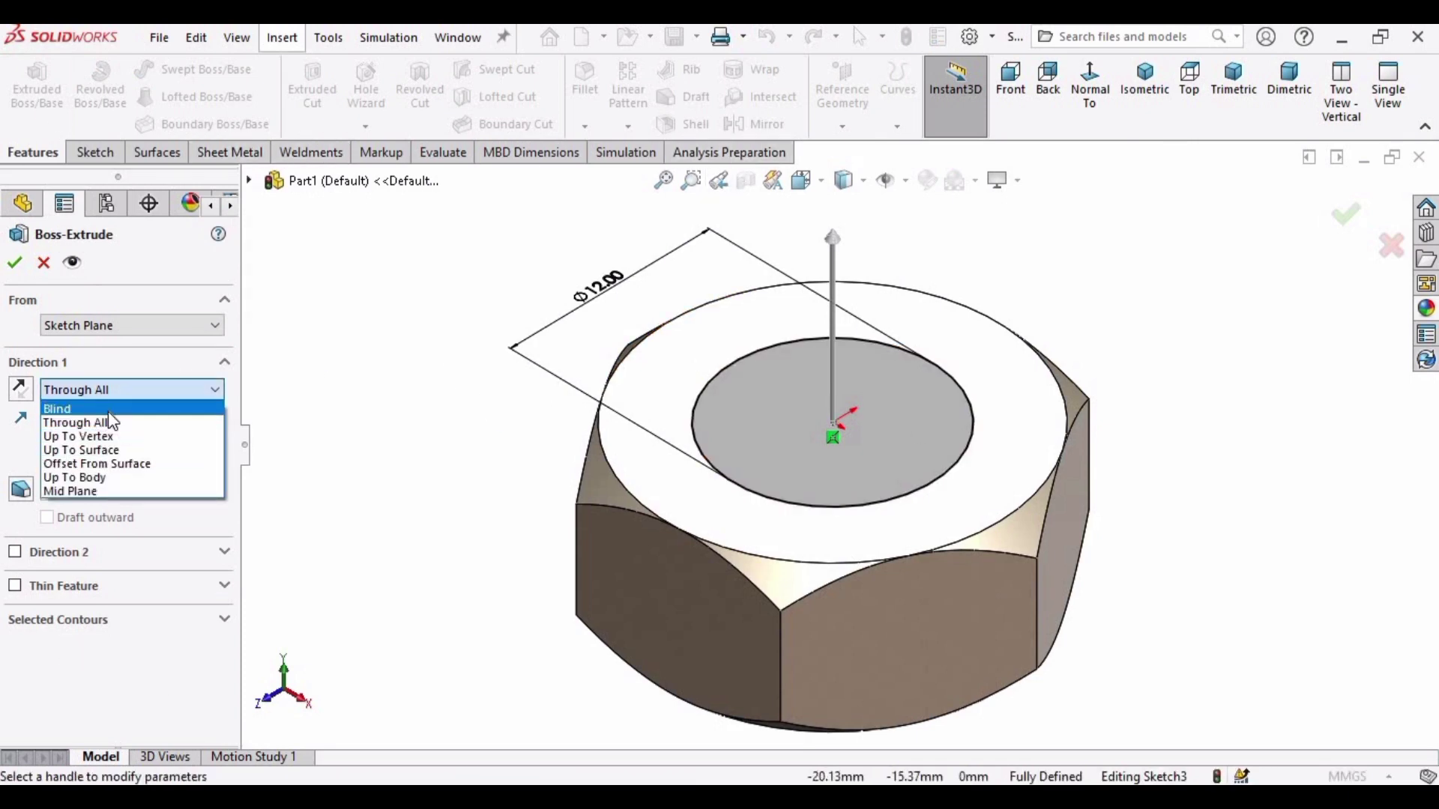
pyautogui.click(108, 408)
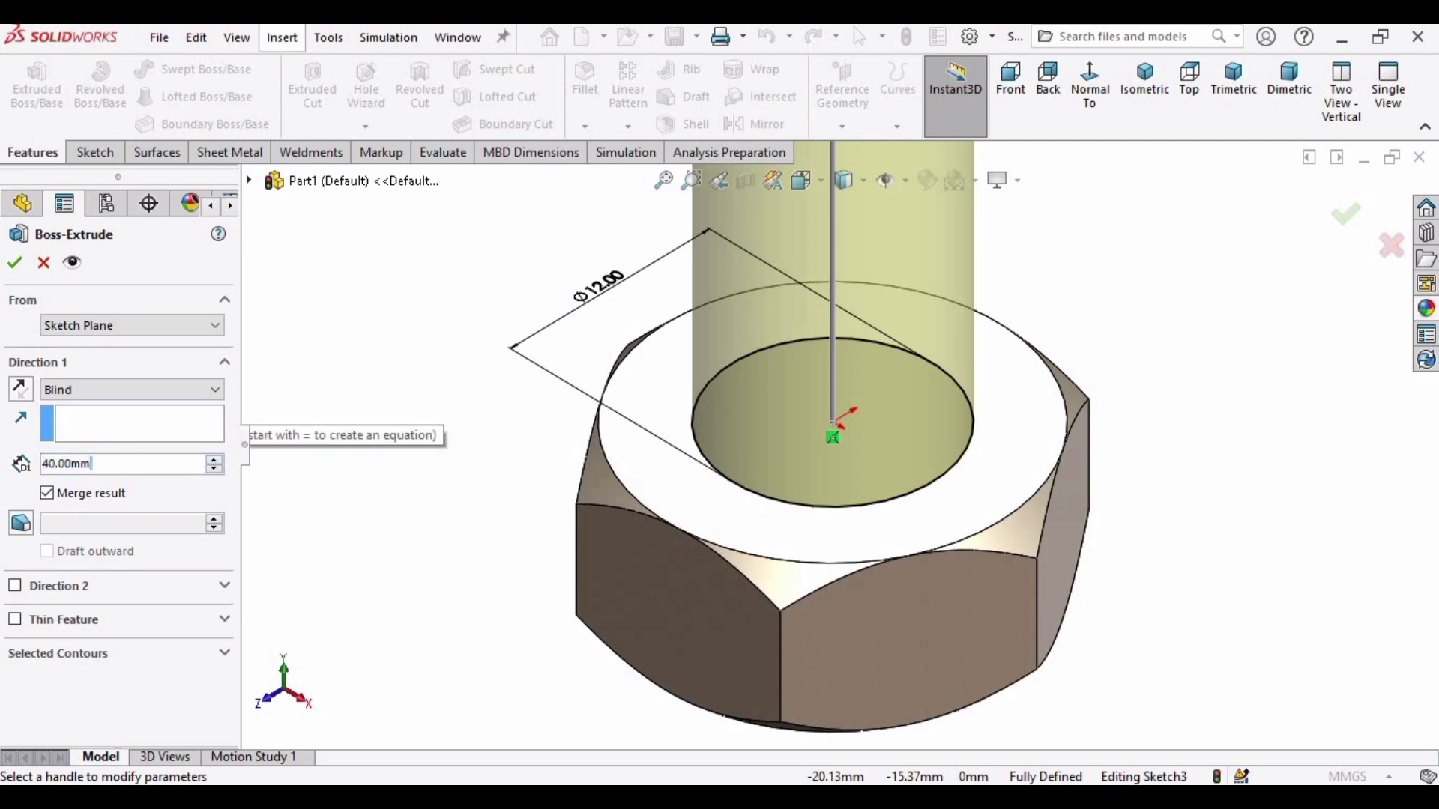
pyautogui.scroll(5, 829, 425)
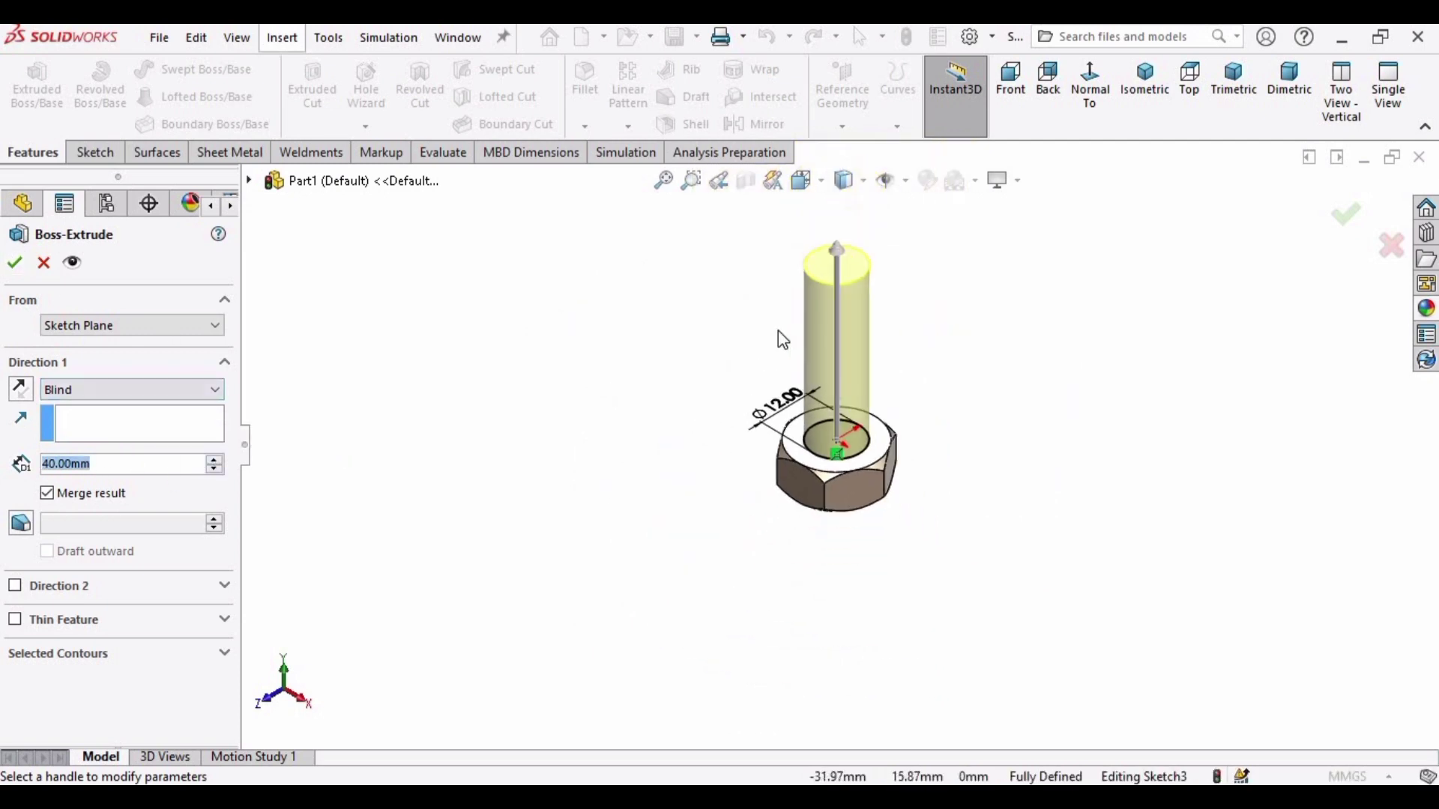
pyautogui.click(16, 266)
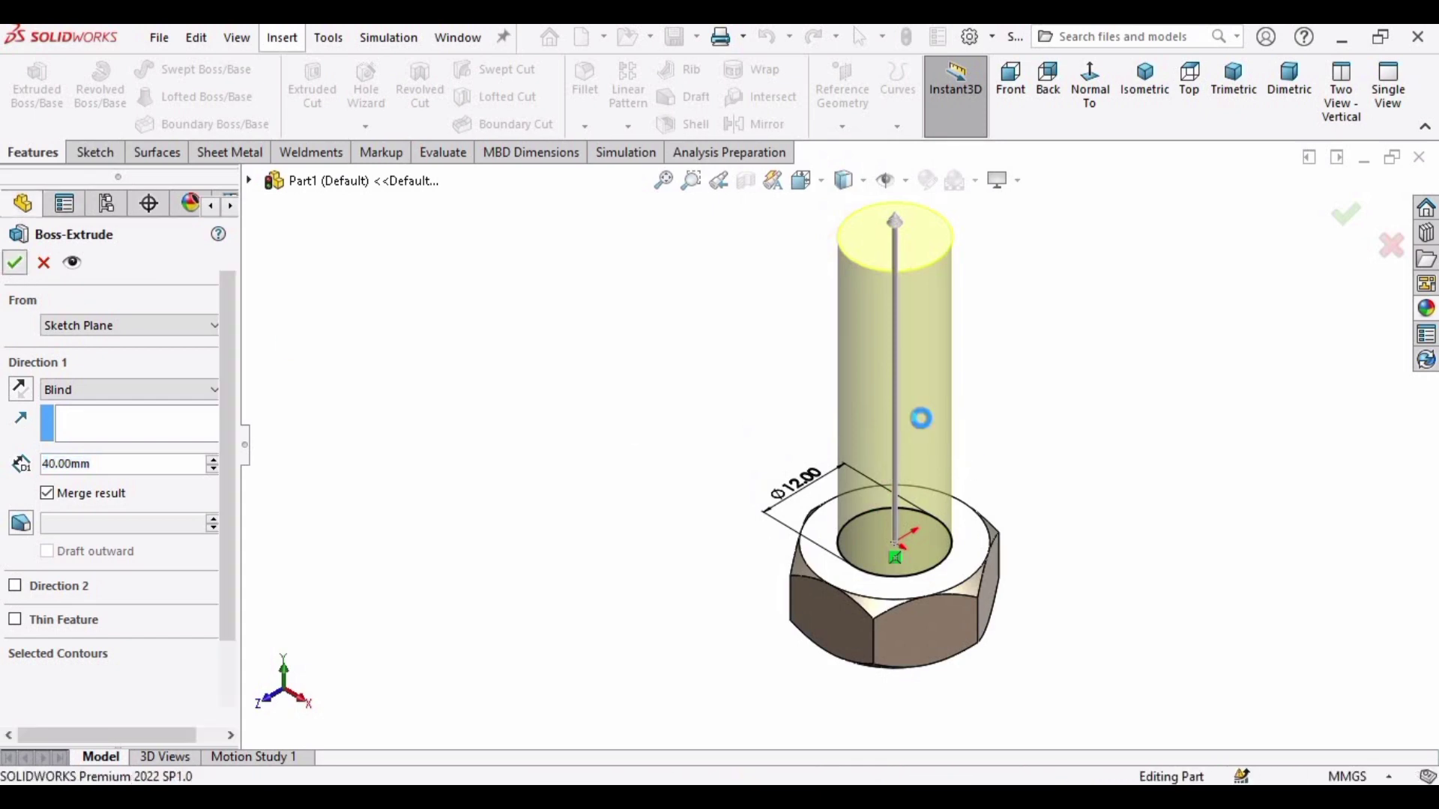
pyautogui.moveTo(945, 358); pyautogui.dragTo(926, 376, button='middle')
pyautogui.scroll(-4, 926, 376)
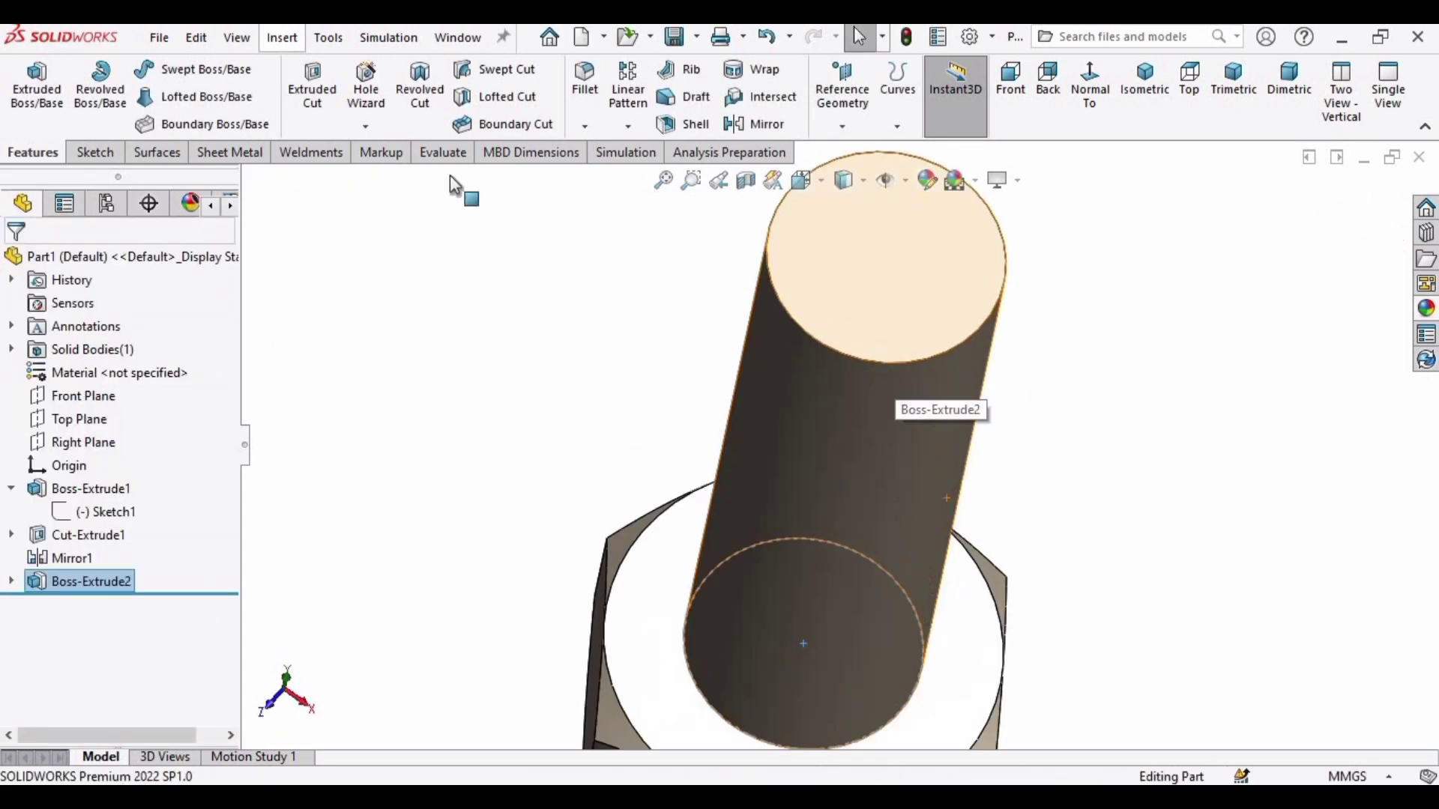
# Chamfer the shank's free top edge at 0.5 mm × 45°.
pyautogui.click(587, 126)
pyautogui.click(622, 180)
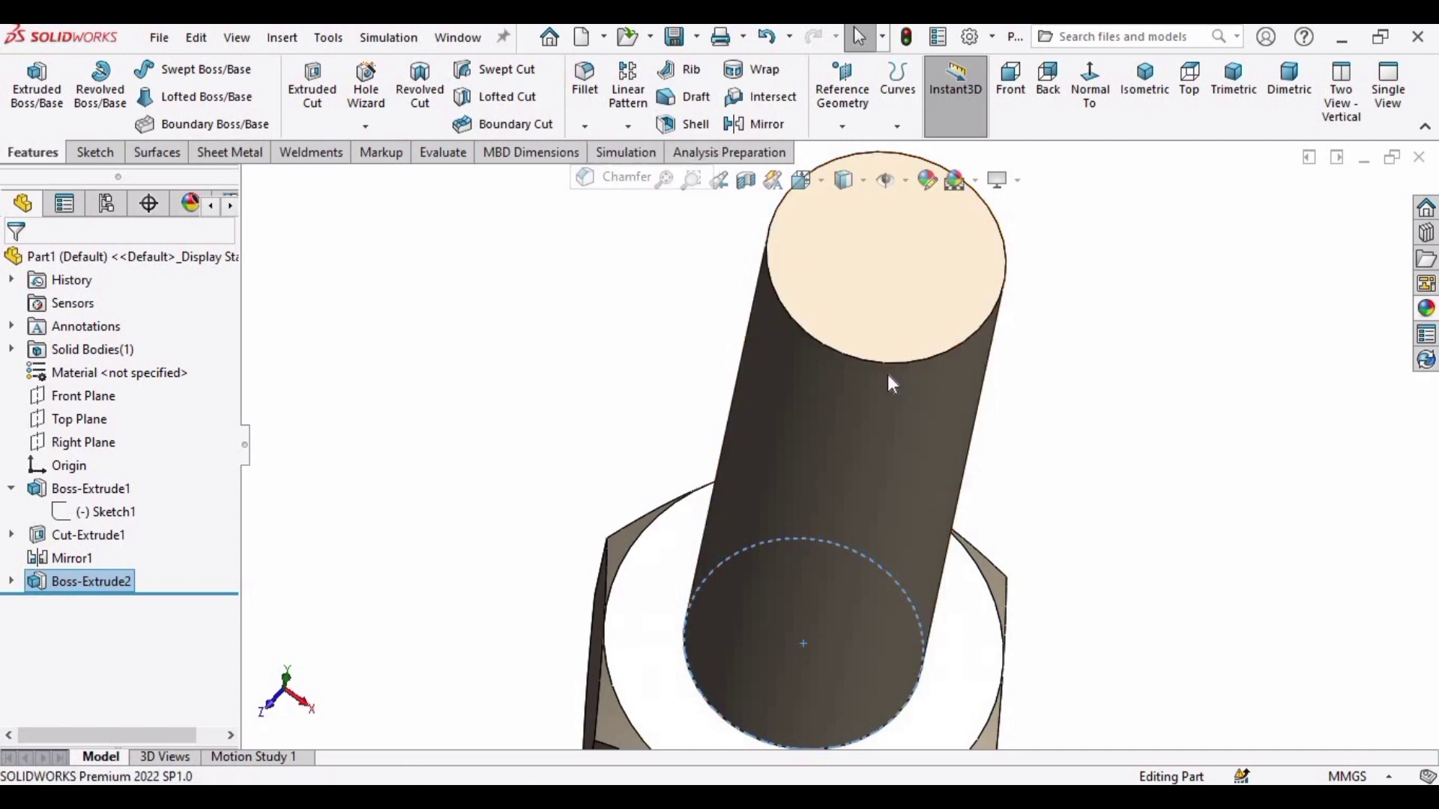
pyautogui.scroll(-1, 889, 349)
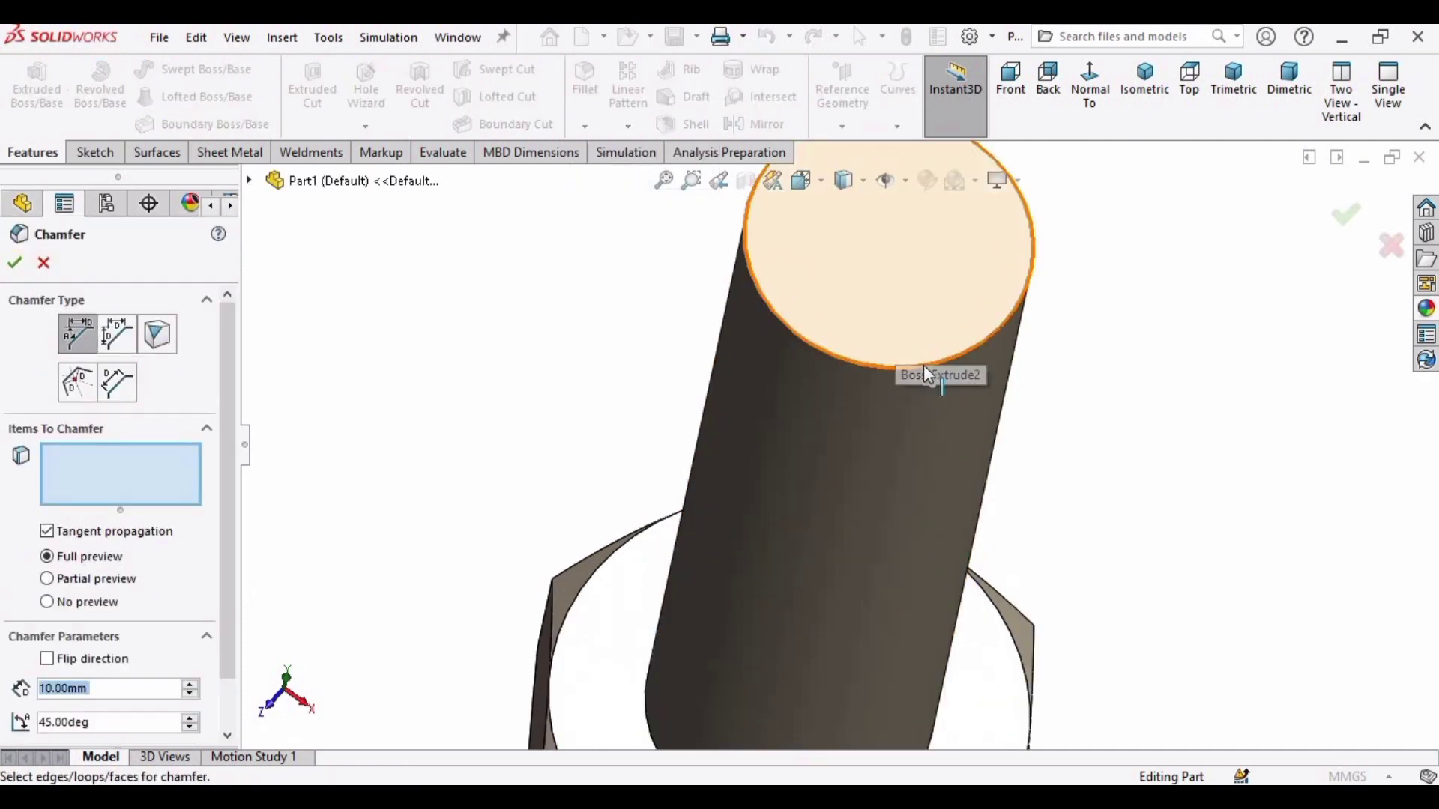
pyautogui.click(800, 375)
pyautogui.scroll(-2, 217, 647)
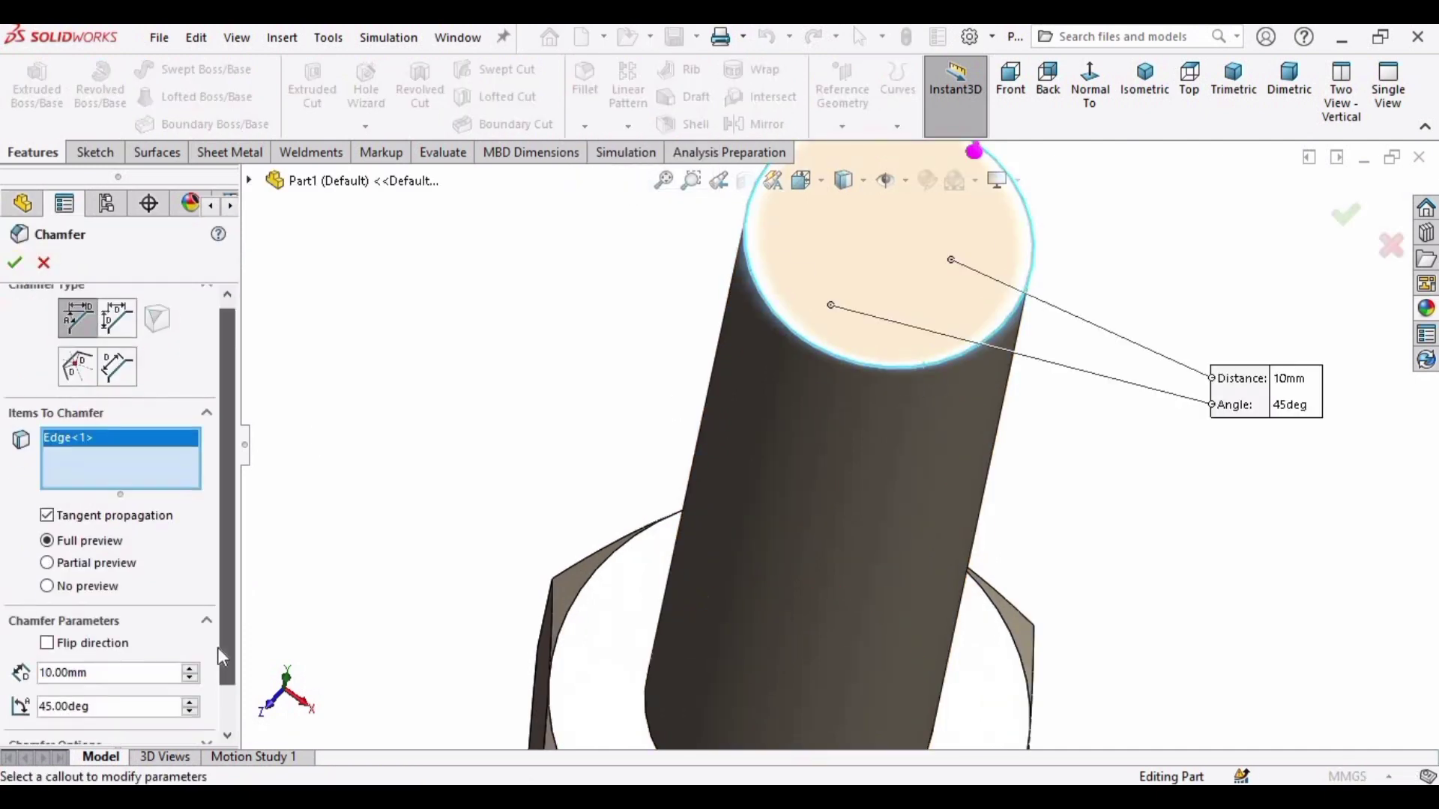
pyautogui.doubleClick(105, 630)
pyautogui.write('.5')
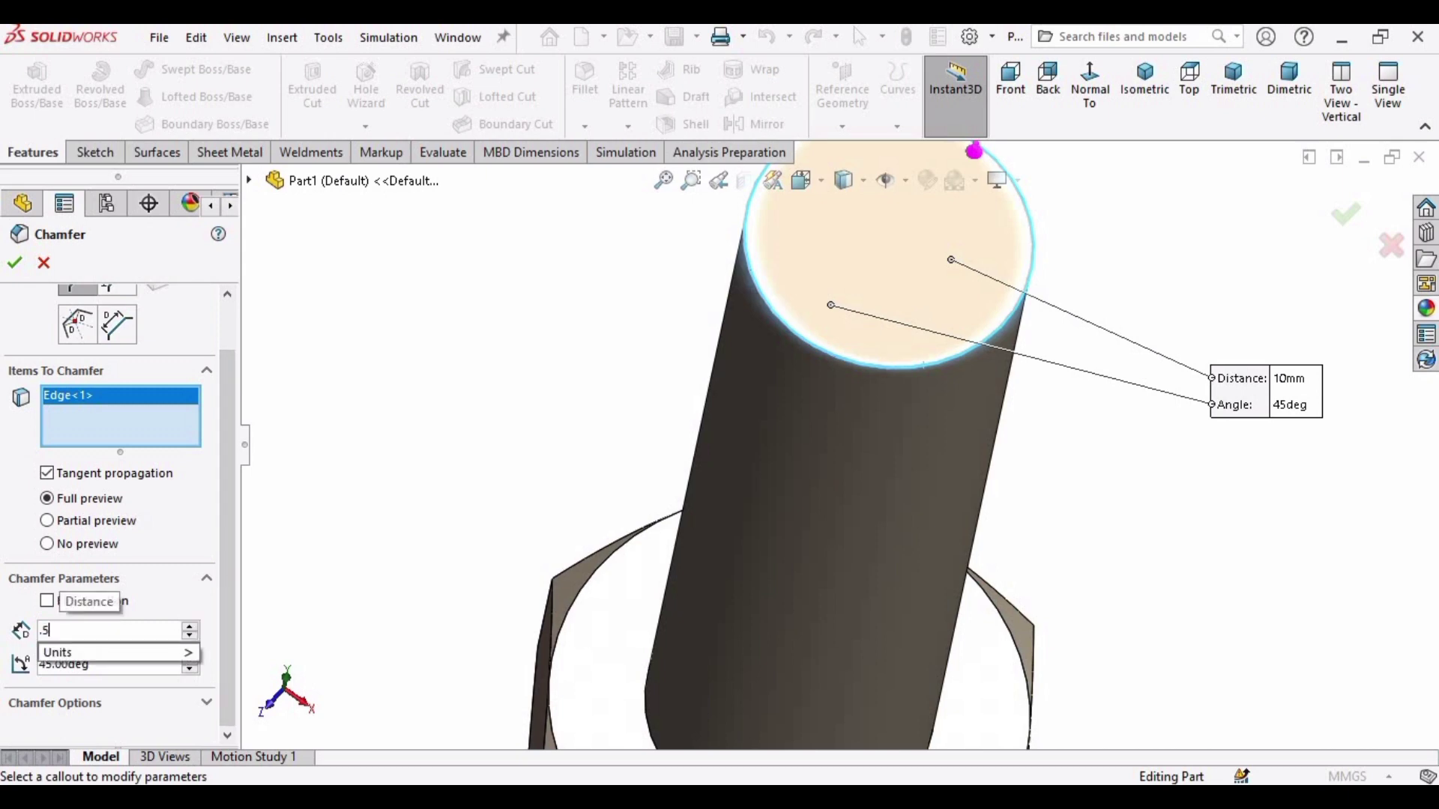
pyautogui.press('Return')
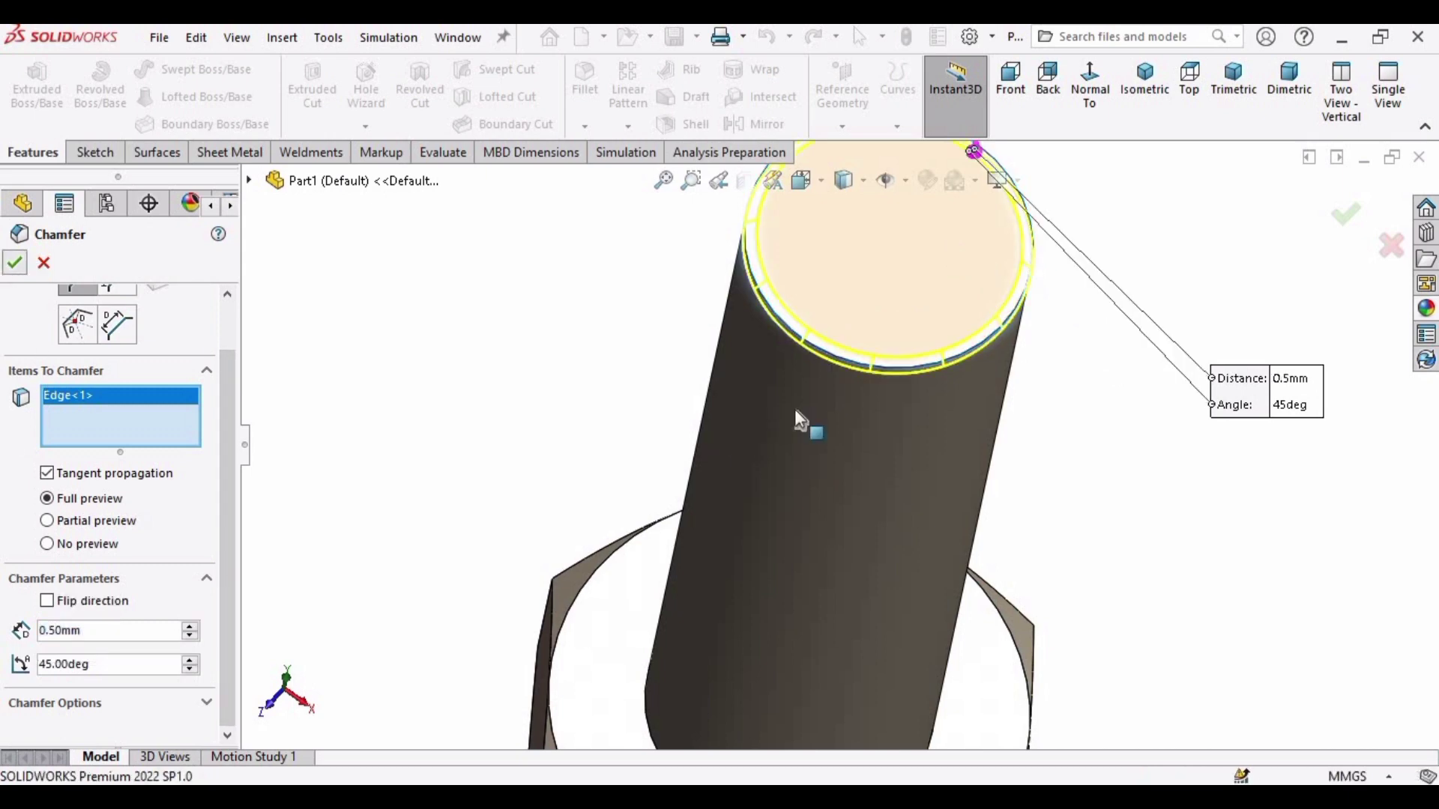
pyautogui.moveTo(867, 398); pyautogui.dragTo(979, 450, button='middle')
pyautogui.scroll(-5, 979, 449)
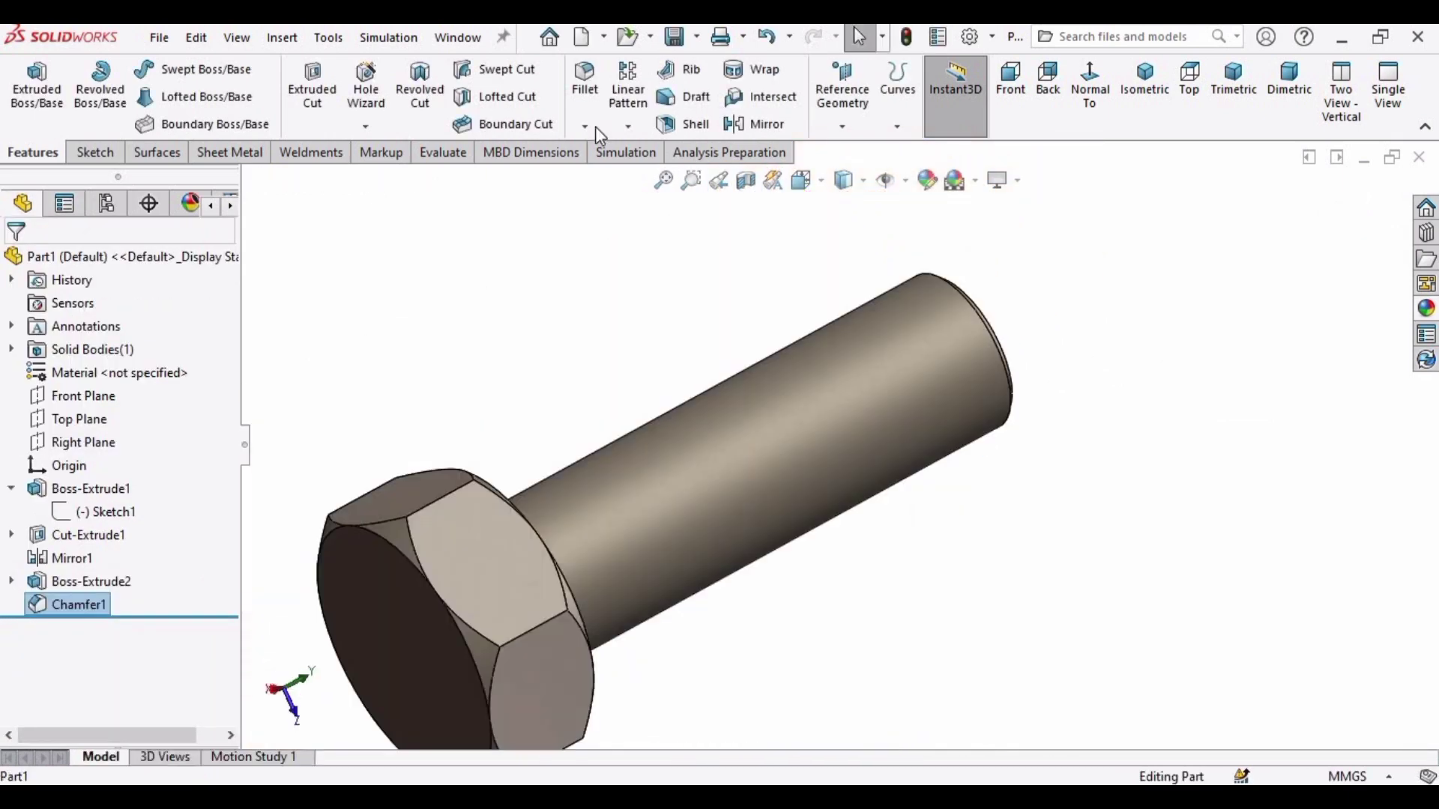
# Begin a Thread feature on the shank, starting from the edge at its base.
pyautogui.moveTo(761, 501); pyautogui.dragTo(774, 334, button='middle')
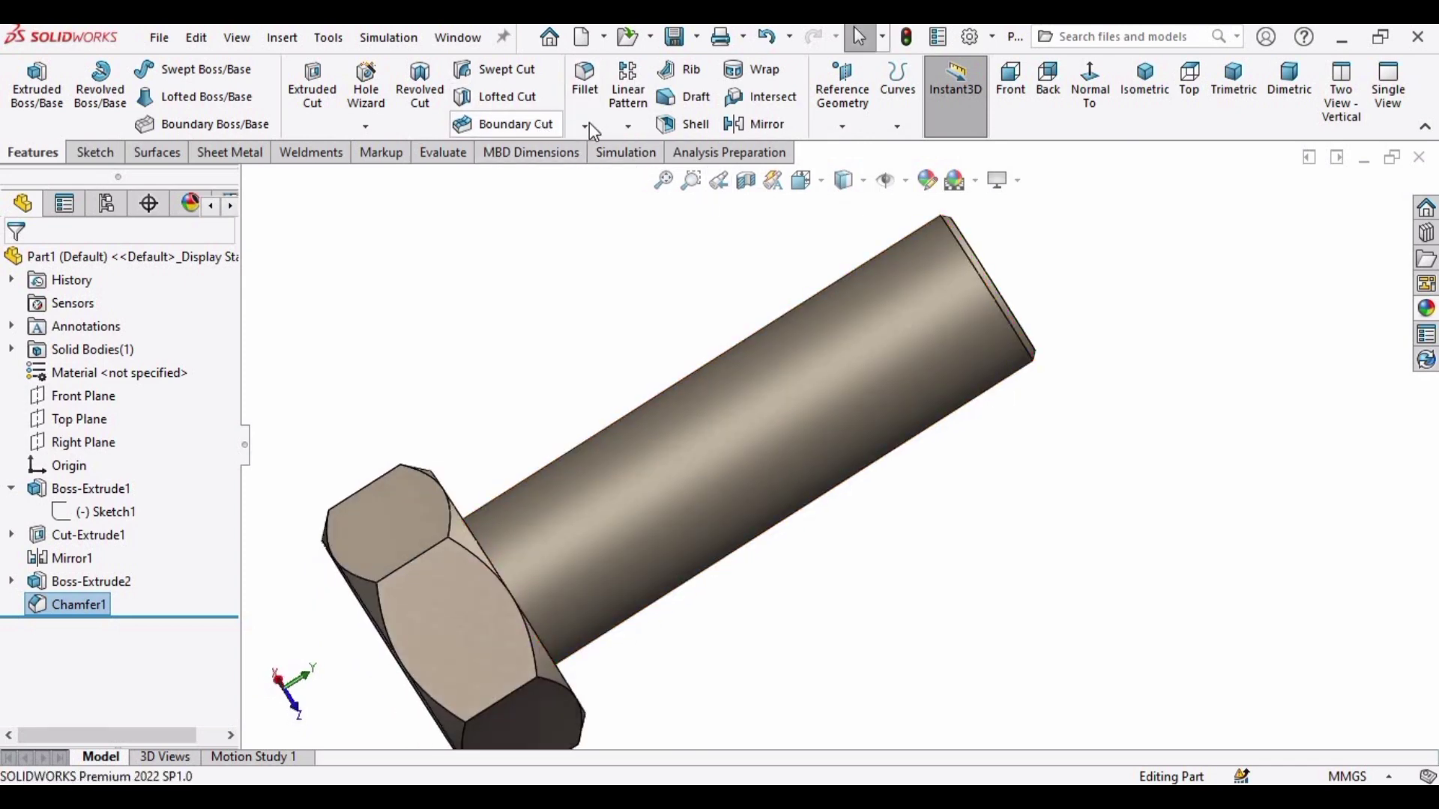
pyautogui.click(366, 129)
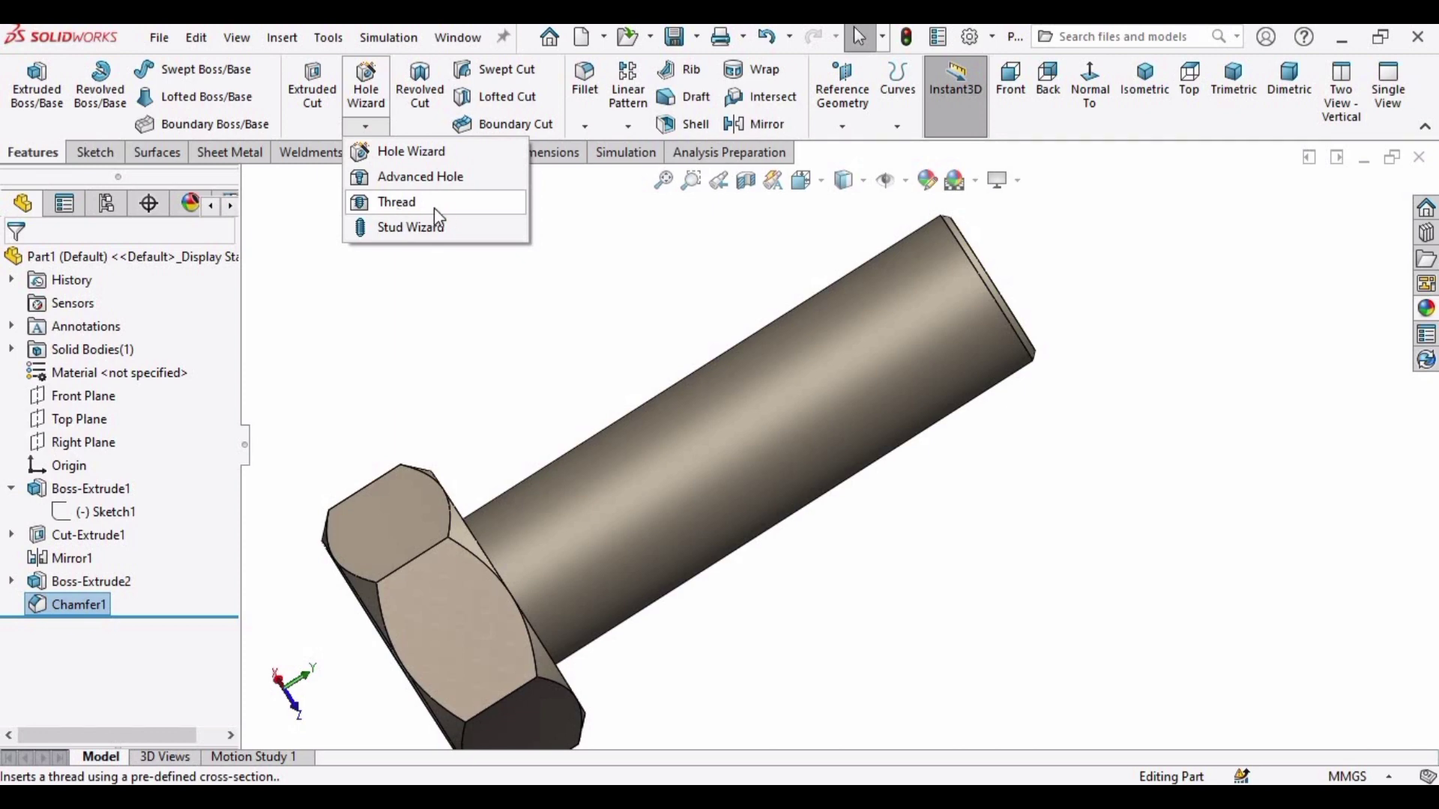
pyautogui.click(416, 207)
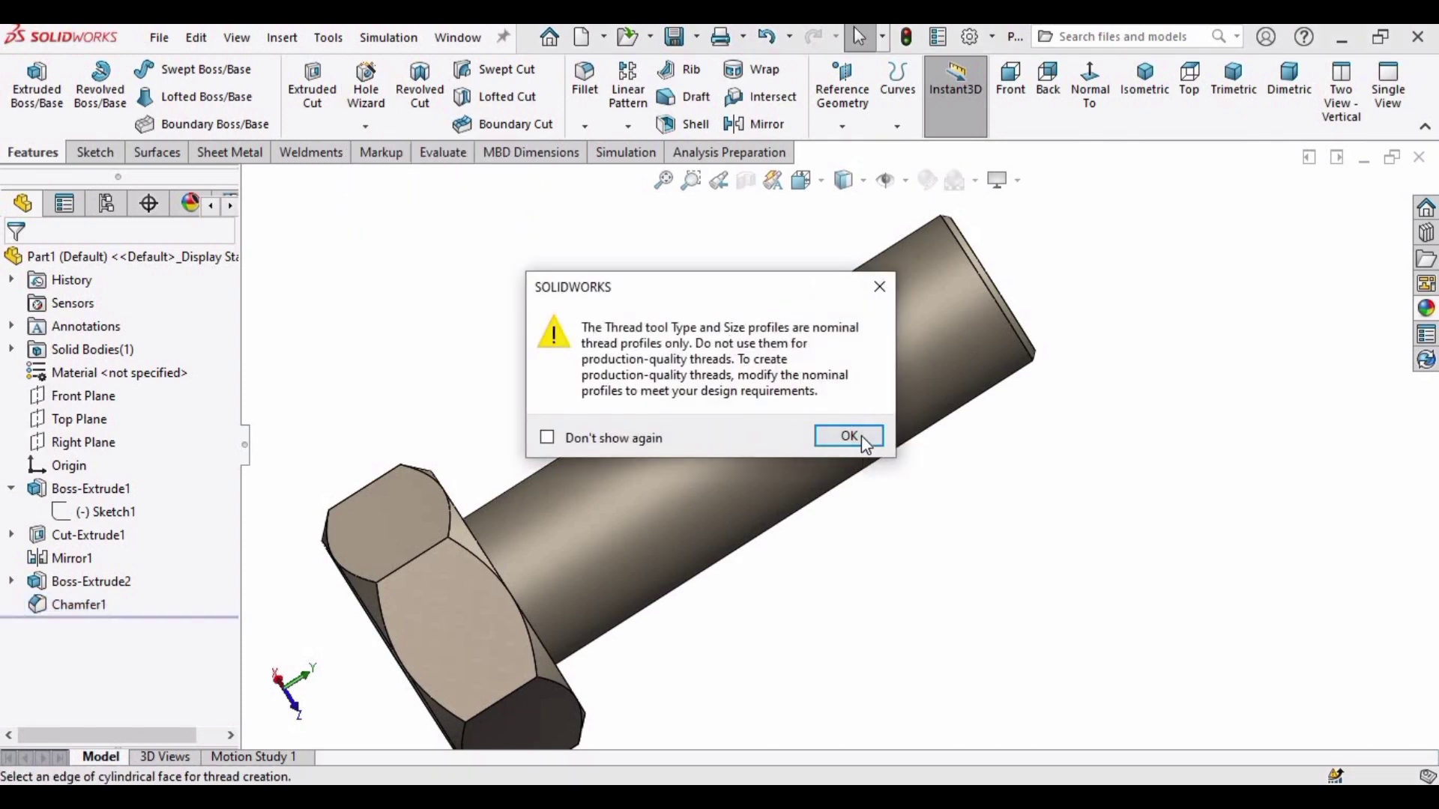
pyautogui.click(849, 436)
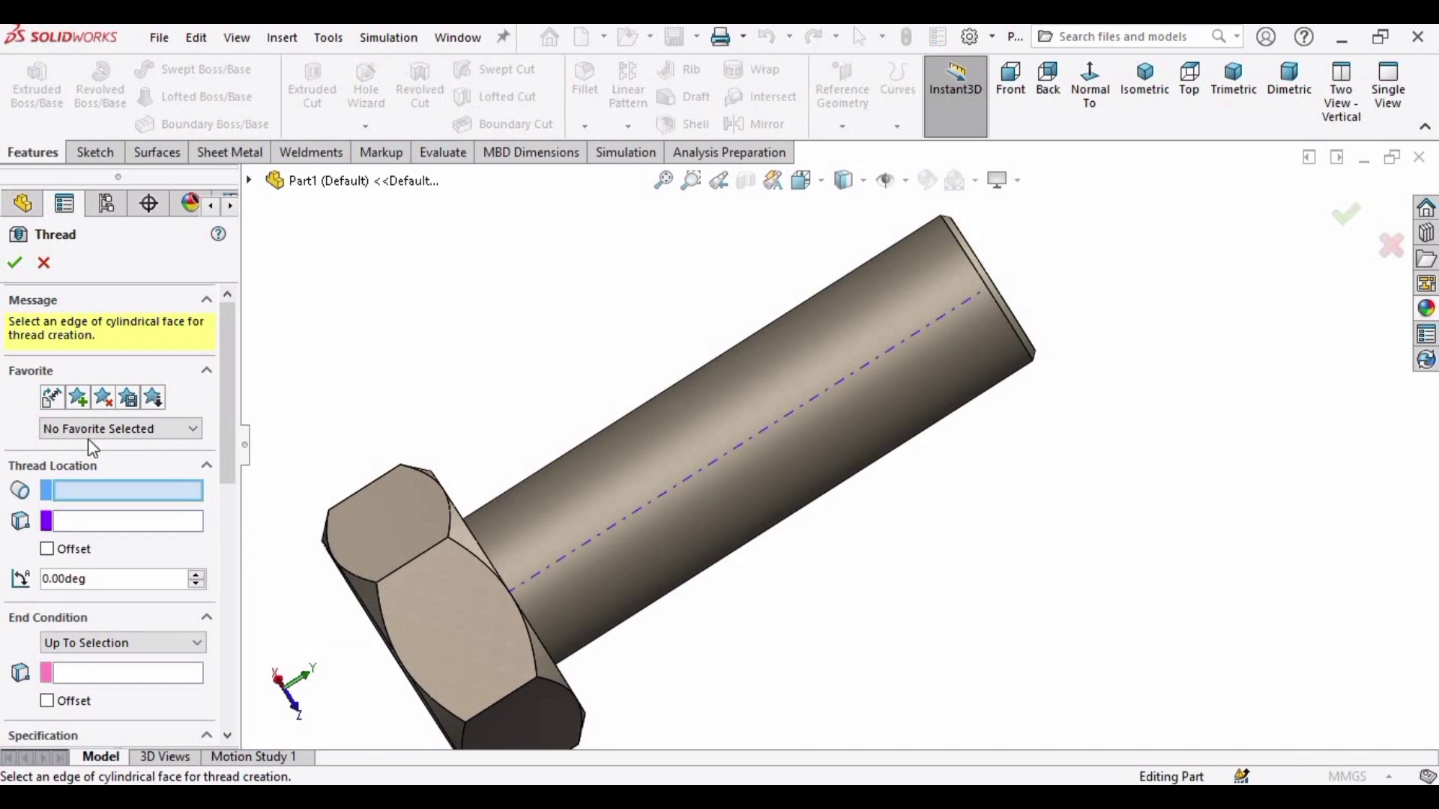
pyautogui.moveTo(449, 600); pyautogui.dragTo(428, 659, button='middle')
pyautogui.scroll(5, 452, 559)
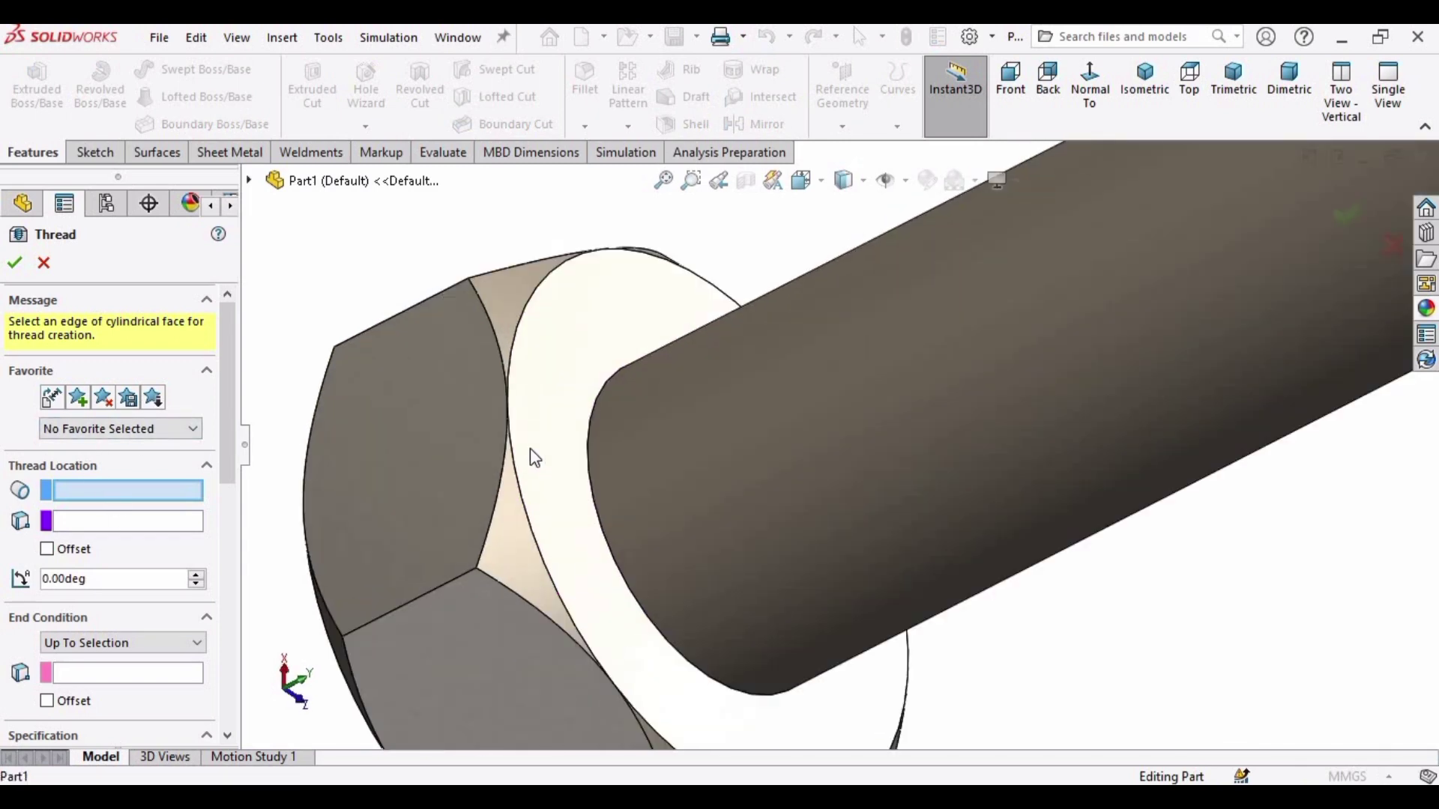
pyautogui.click(620, 565)
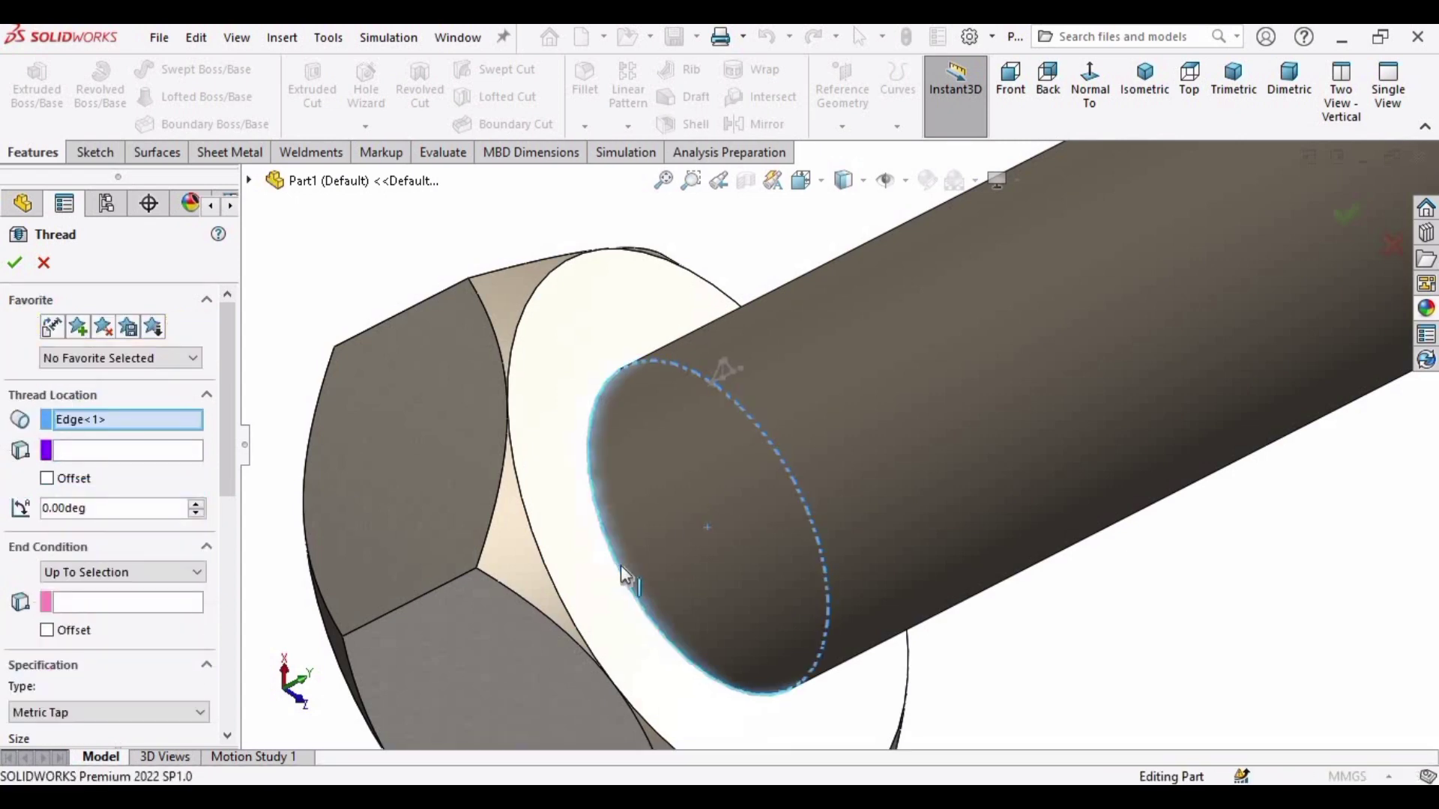
pyautogui.scroll(-5, 652, 542)
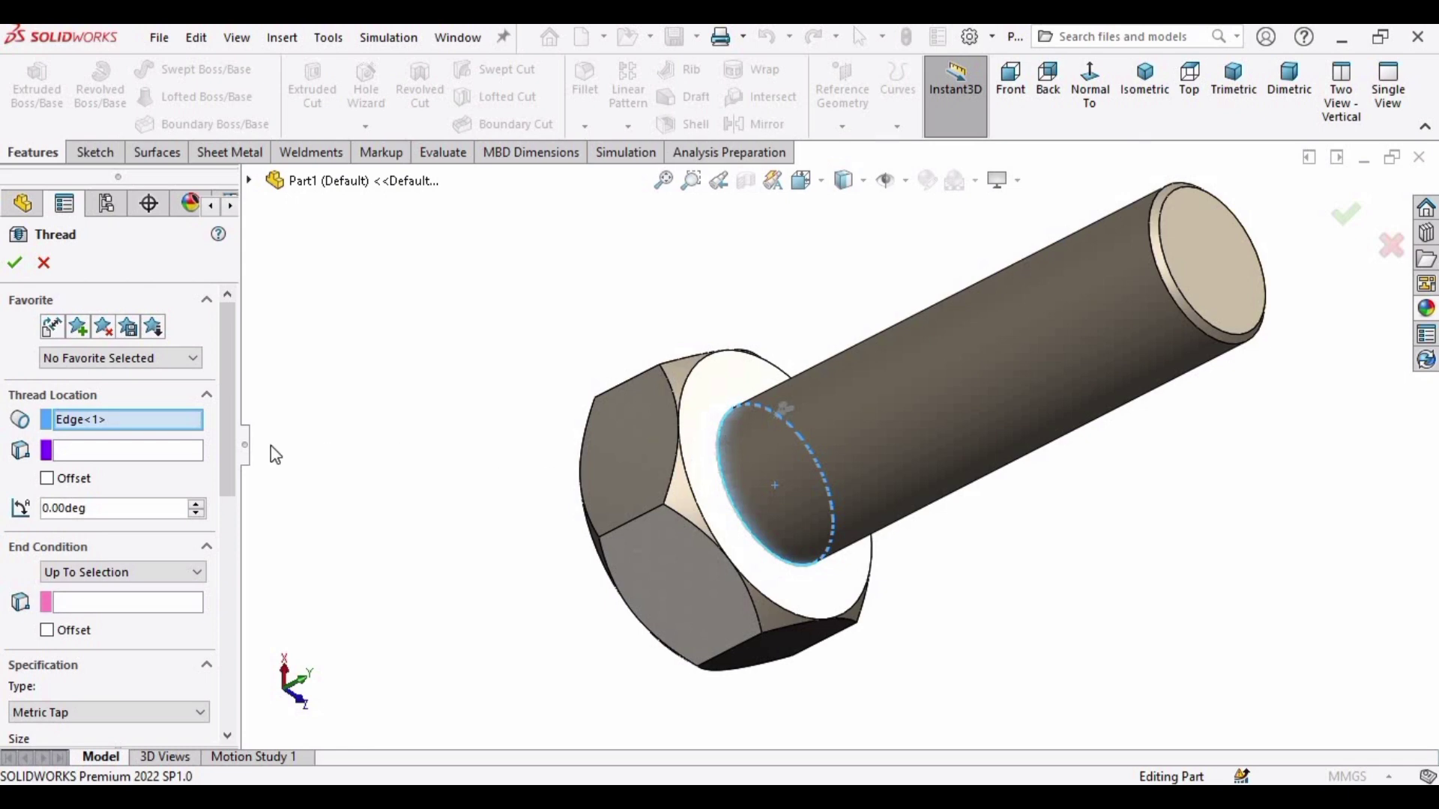
pyautogui.scroll(-3, 179, 496)
# Set the thread to end at the shank's far edge.
pyautogui.click(119, 451)
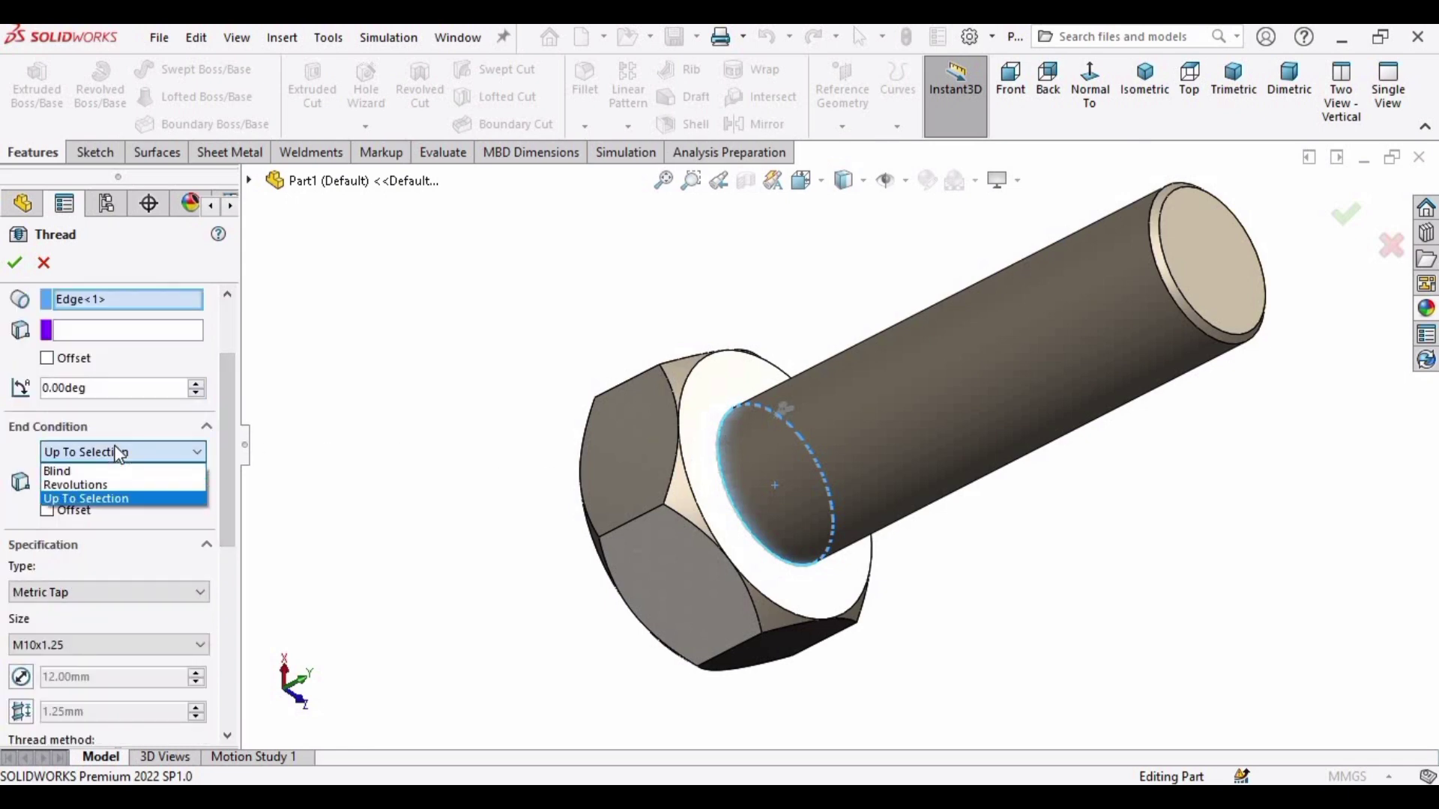
pyautogui.click(89, 498)
pyautogui.click(90, 483)
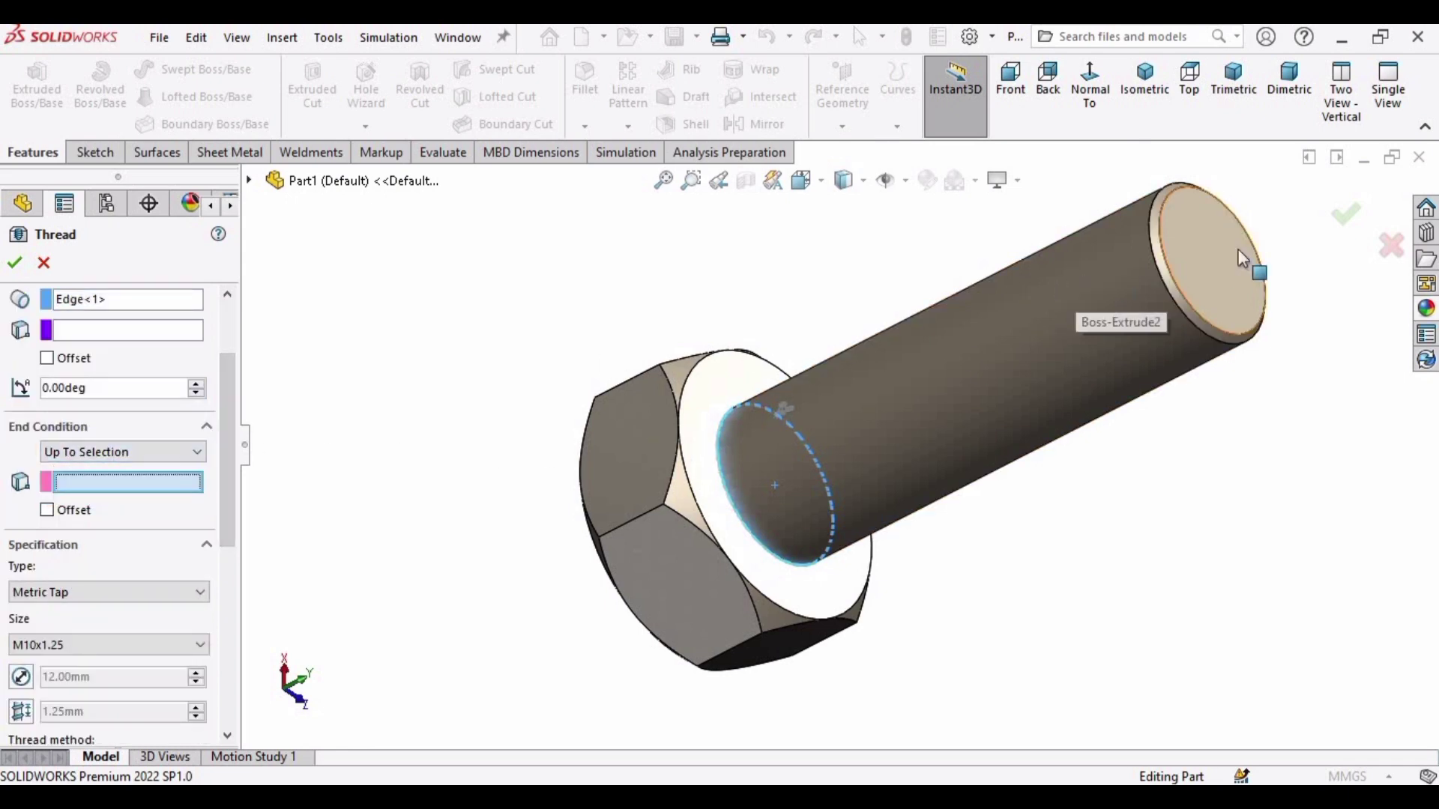
pyautogui.scroll(5, 1241, 258)
pyautogui.click(957, 331)
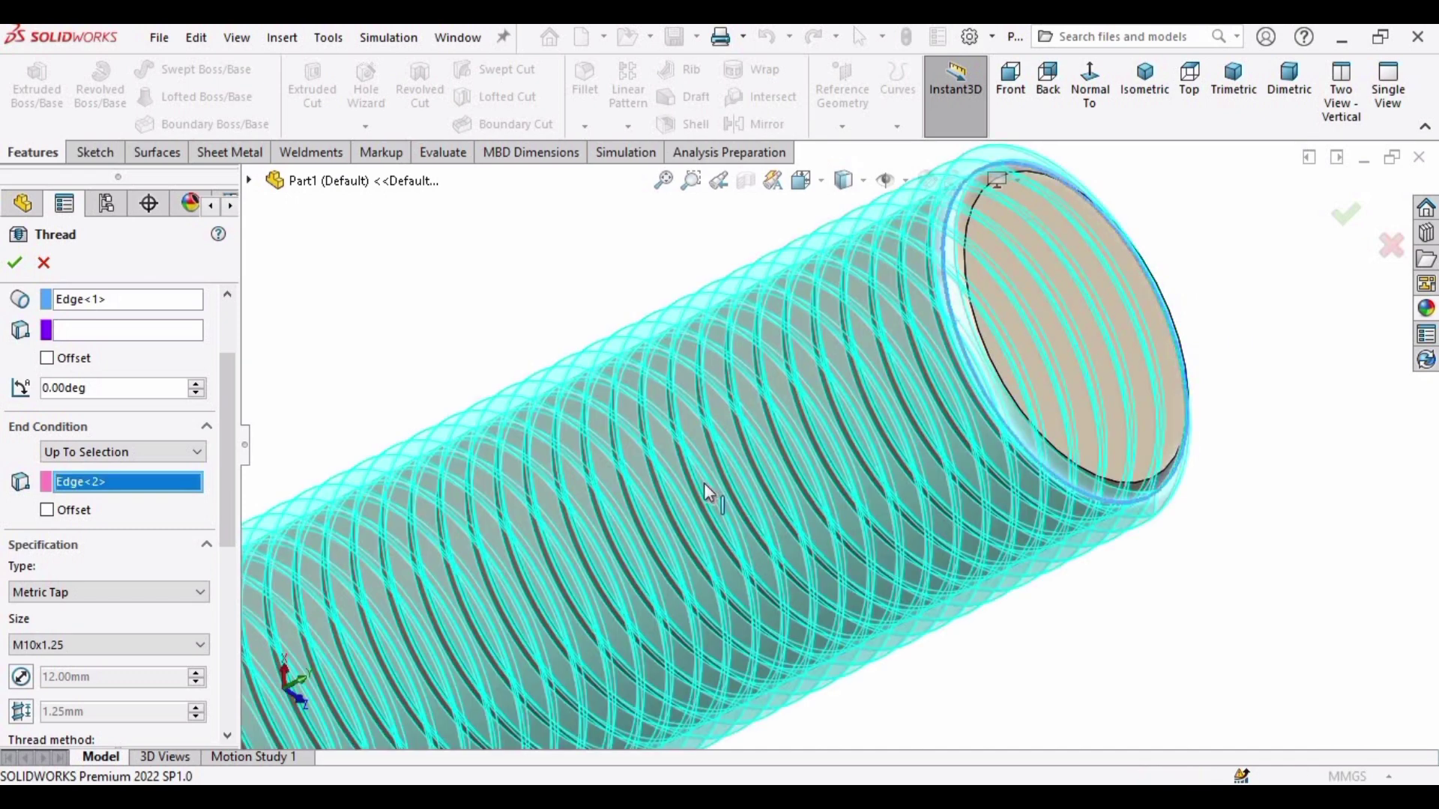
pyautogui.scroll(-3, 705, 484)
pyautogui.moveTo(223, 476); pyautogui.dragTo(223, 517)
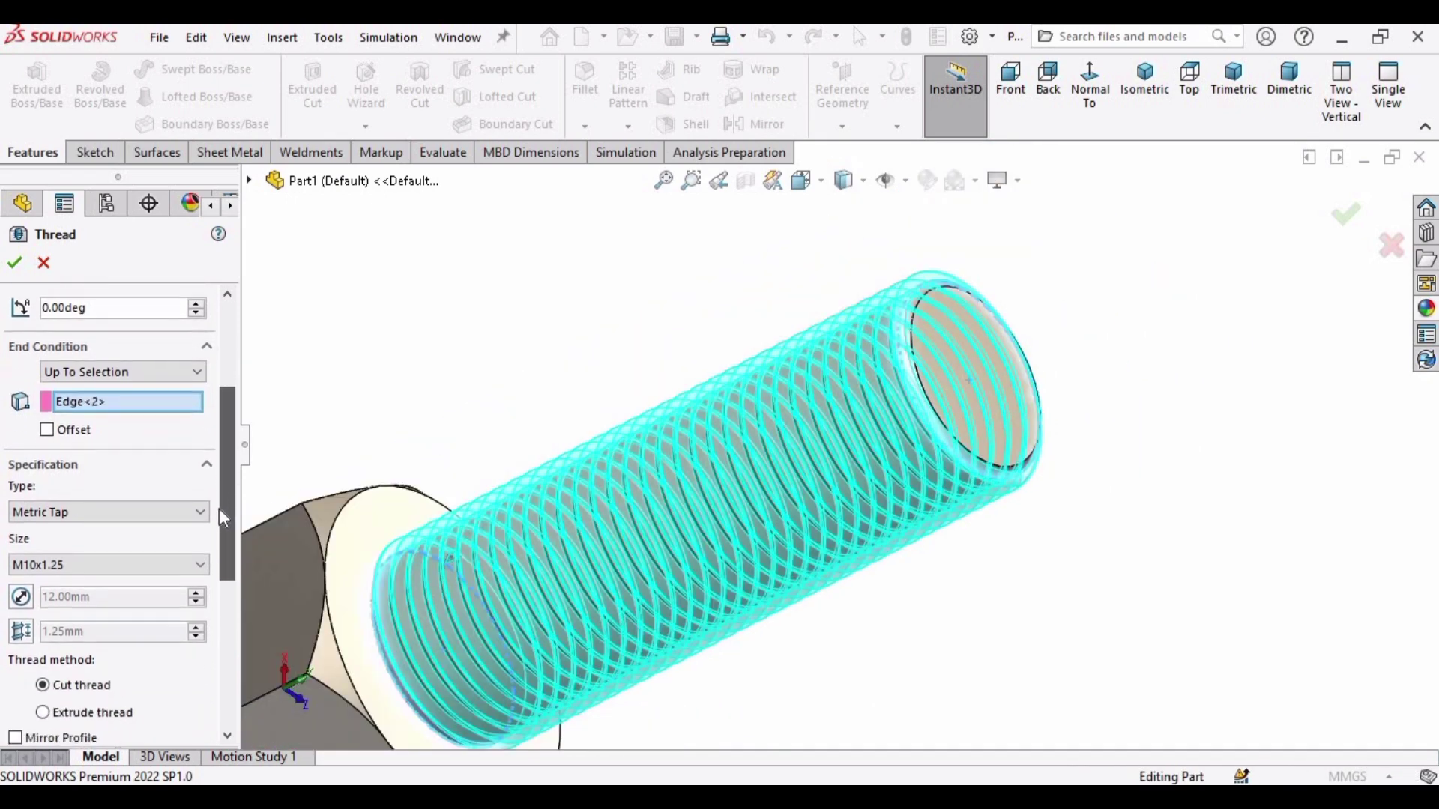
# Use Inch Die thread type at size 1.5000-12 and accept the right-hand cut thread.
pyautogui.click(200, 482)
pyautogui.click(87, 499)
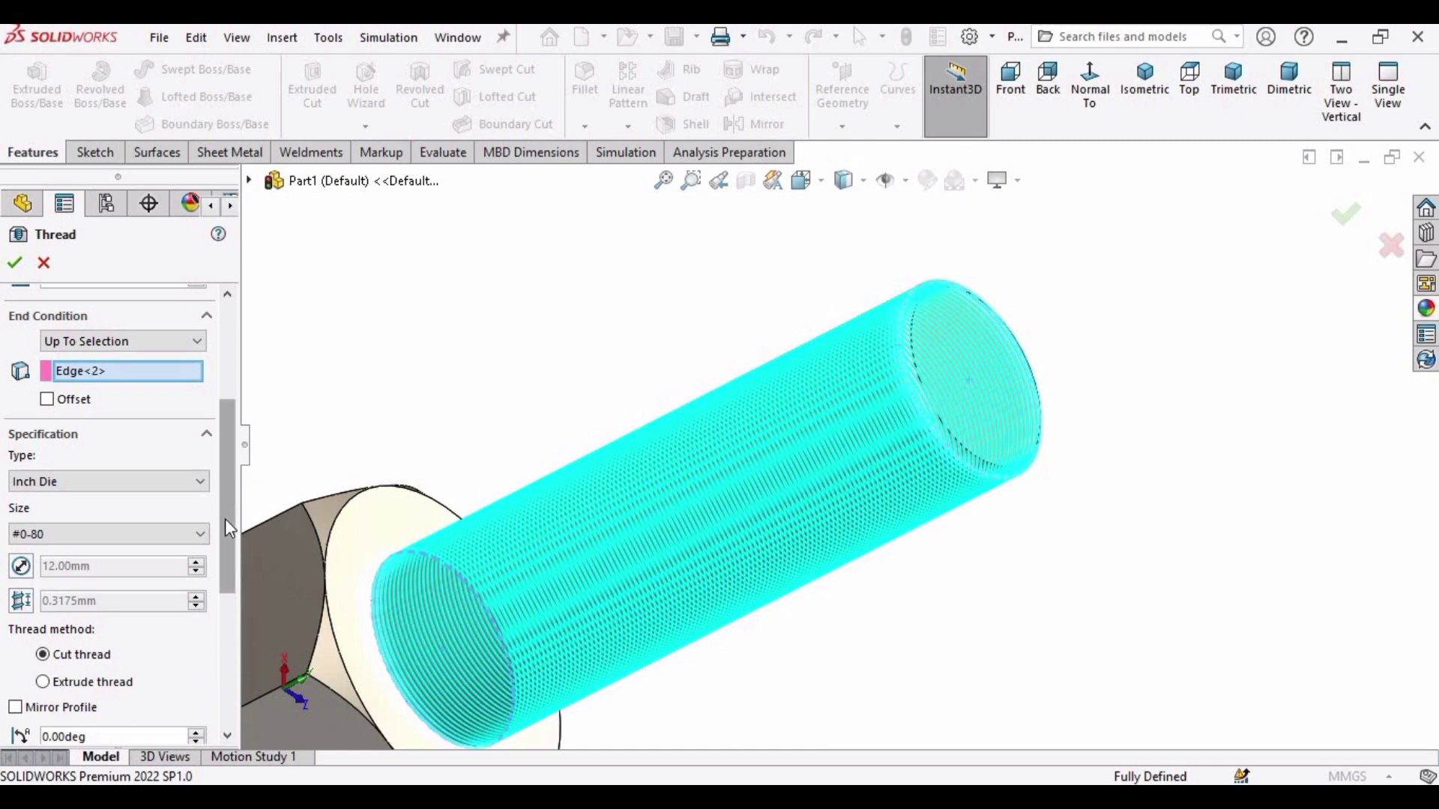
pyautogui.scroll(-5, 224, 519)
pyautogui.click(201, 342)
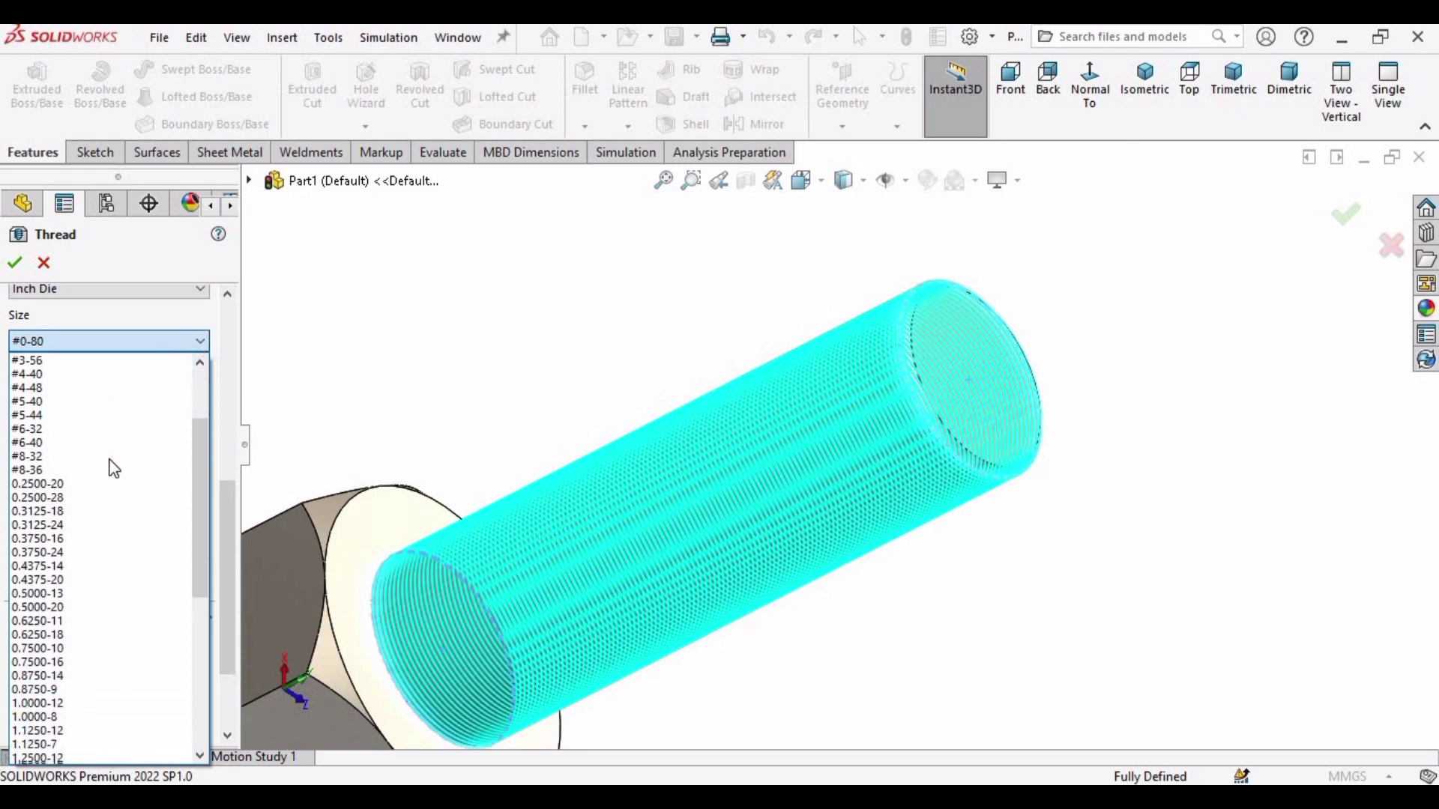
pyautogui.scroll(-8, 75, 525)
pyautogui.scroll(-3, 67, 675)
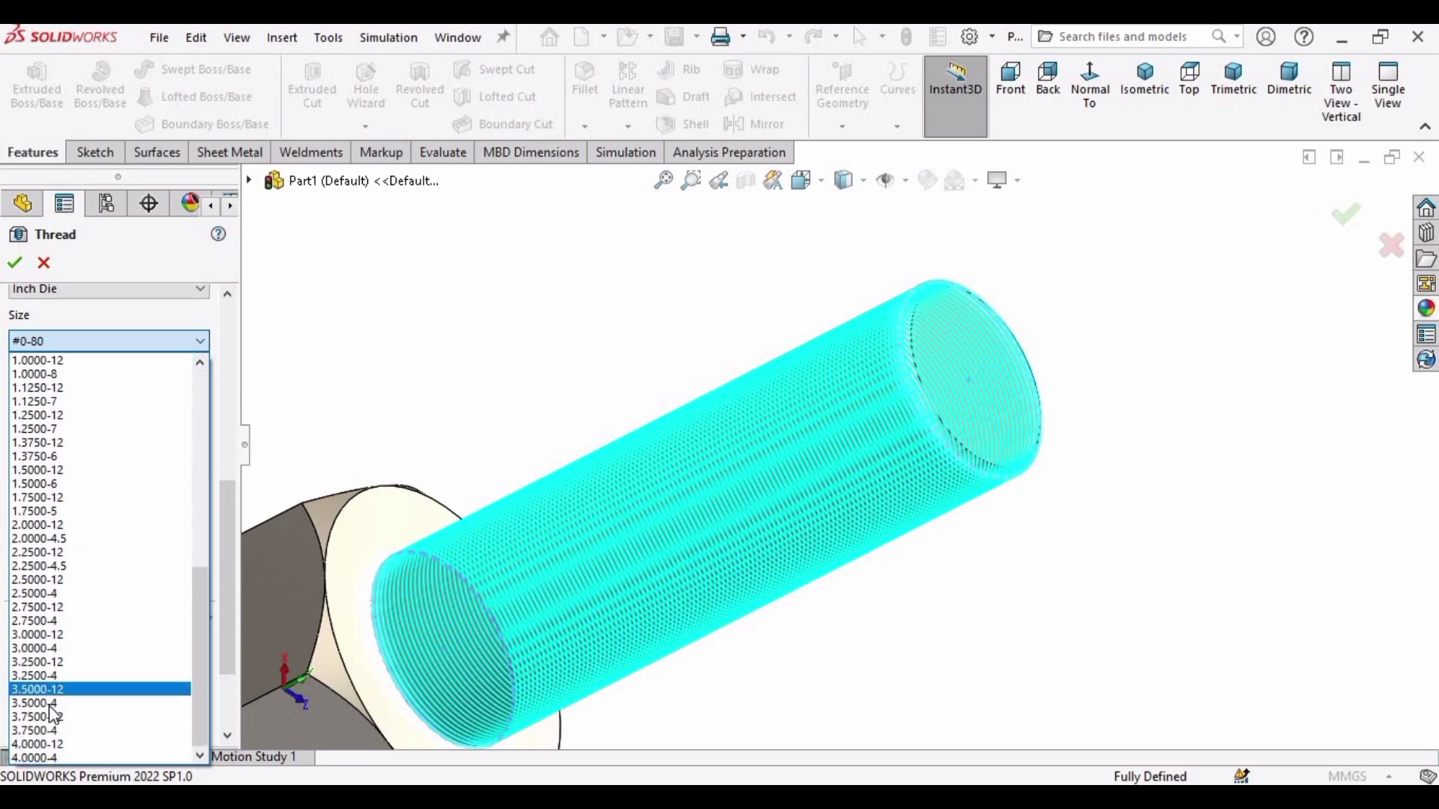
pyautogui.scroll(2, 60, 434)
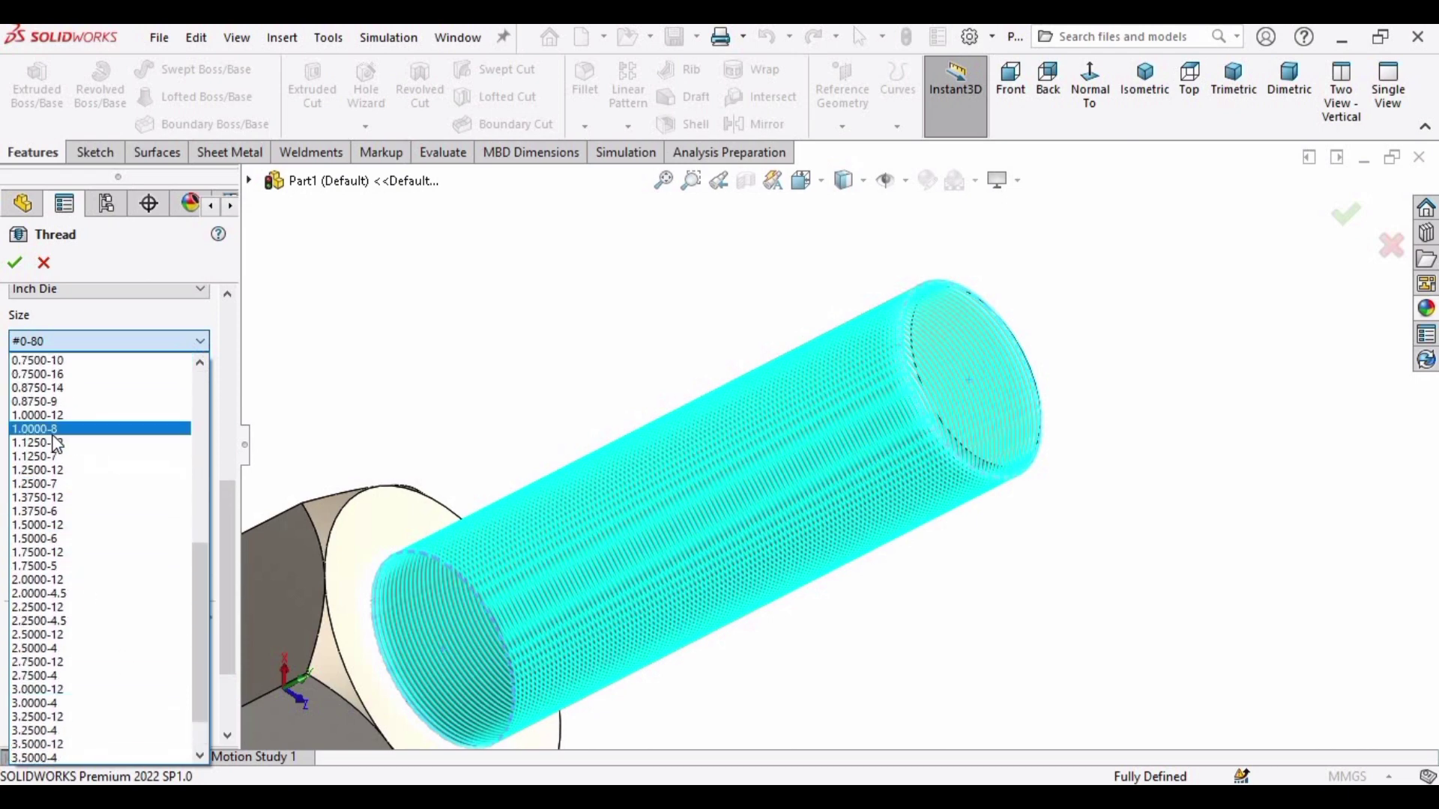
pyautogui.click(69, 527)
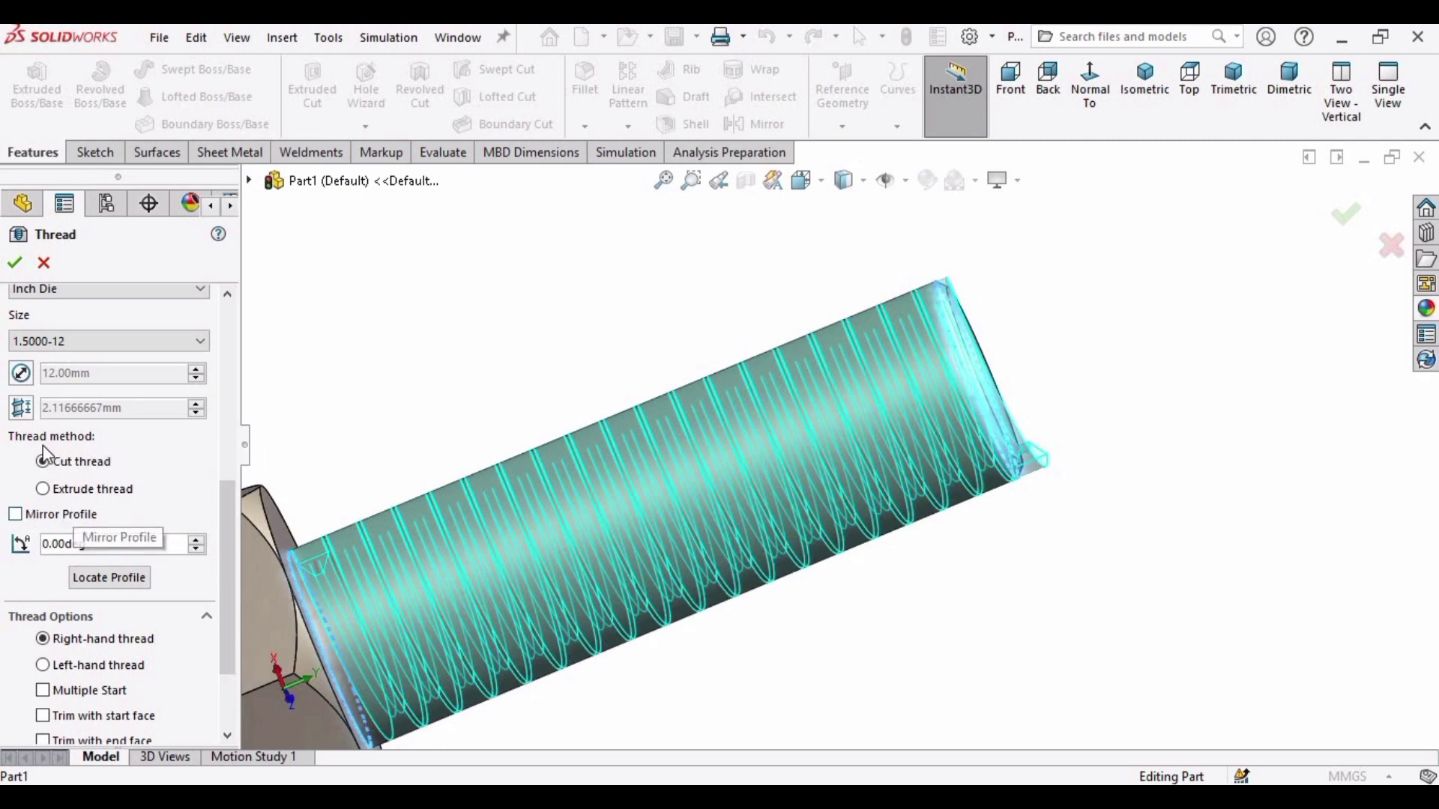
pyautogui.scroll(-3, 225, 523)
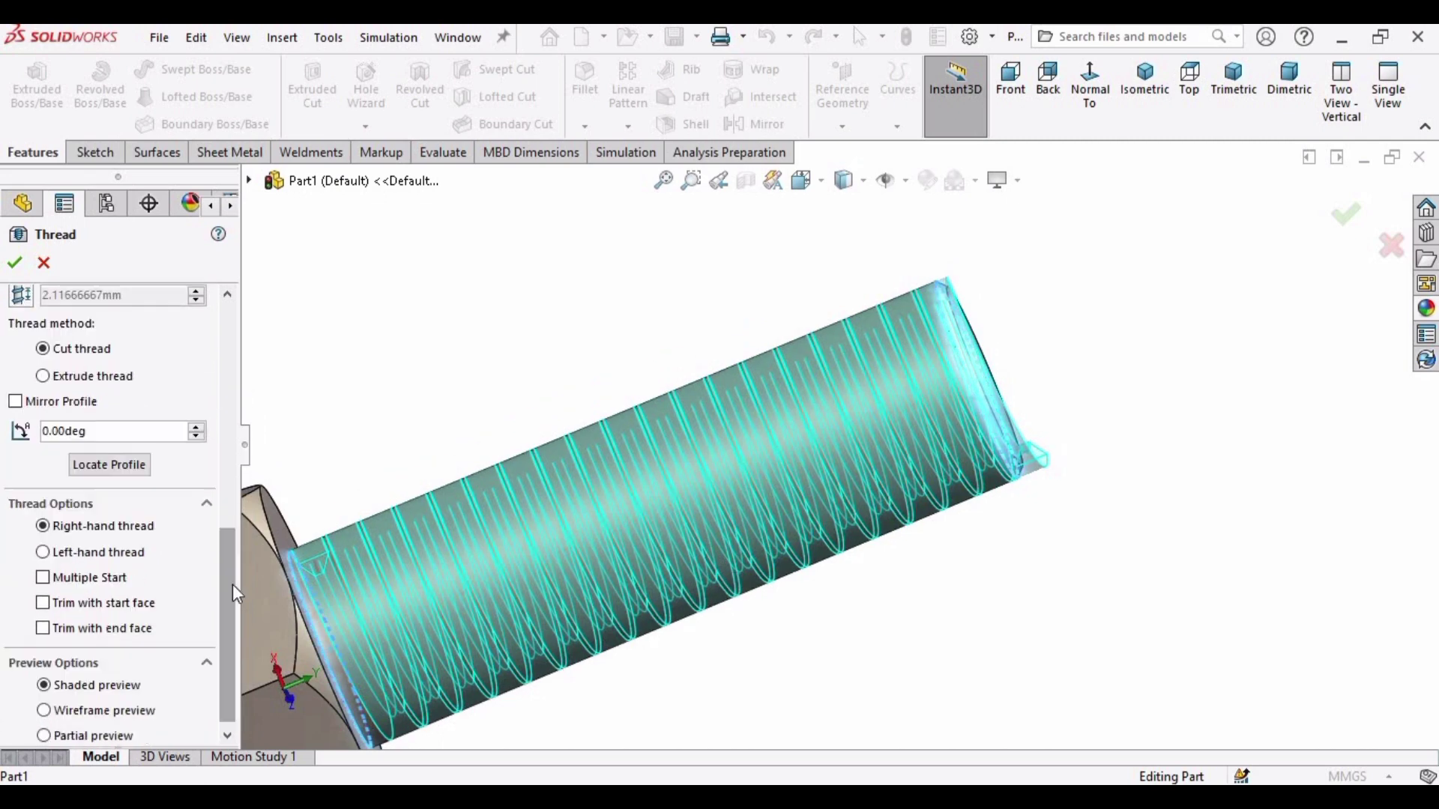
pyautogui.scroll(-1, 235, 691)
pyautogui.scroll(12, 230, 499)
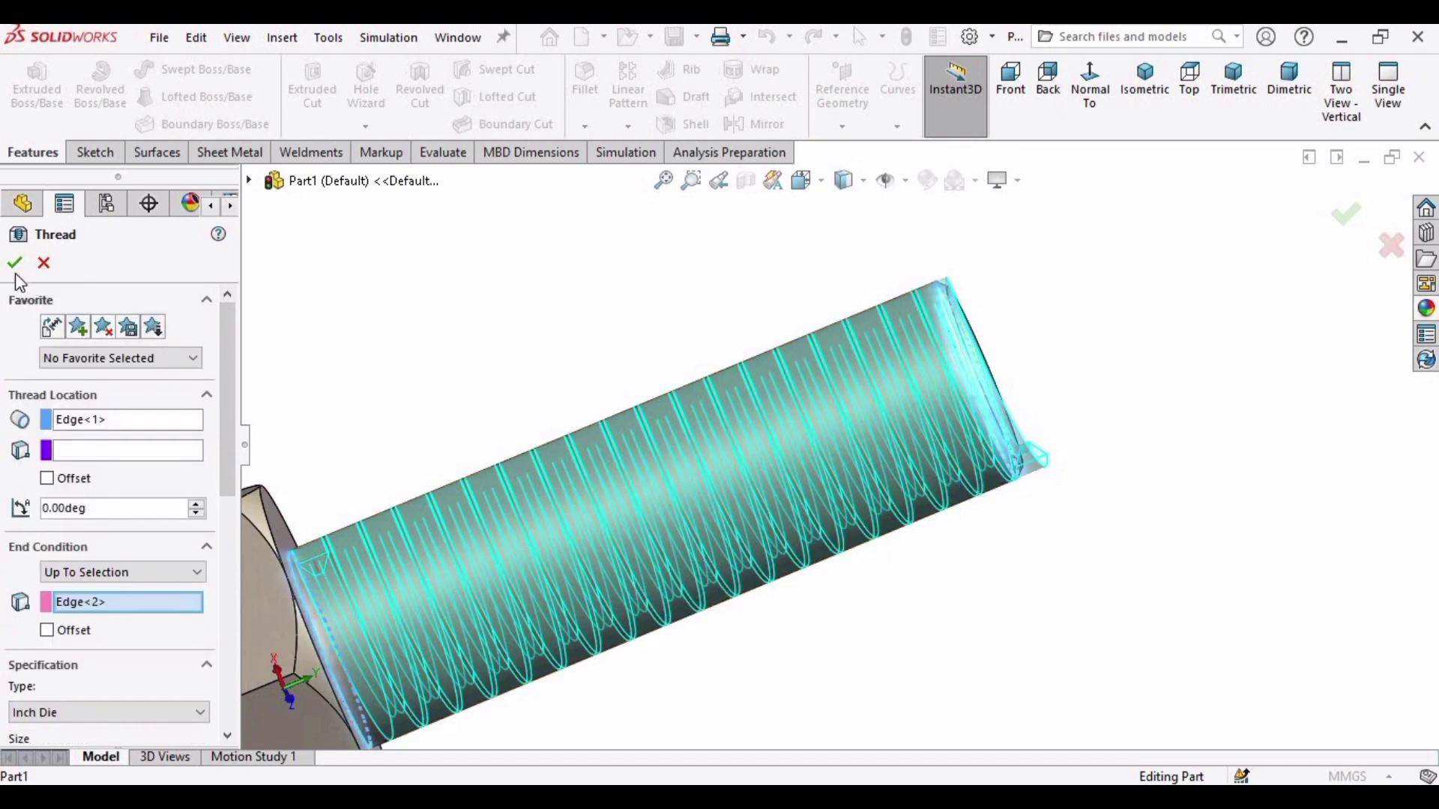
pyautogui.press('Return')
pyautogui.moveTo(724, 540); pyautogui.dragTo(862, 38, button='middle')
# Save the threaded part as 'Bolt' and close it.
pyautogui.click(159, 38)
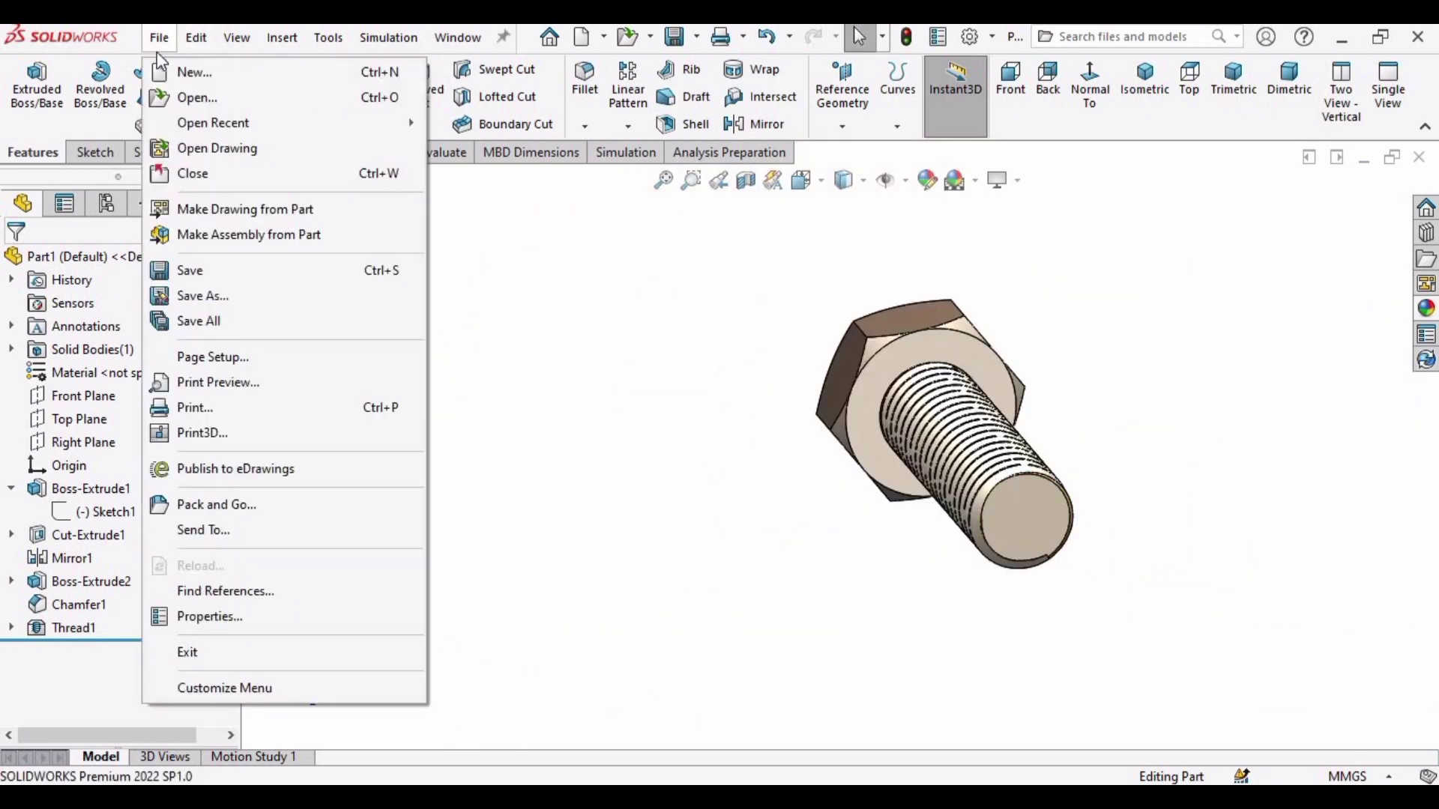
pyautogui.click(194, 297)
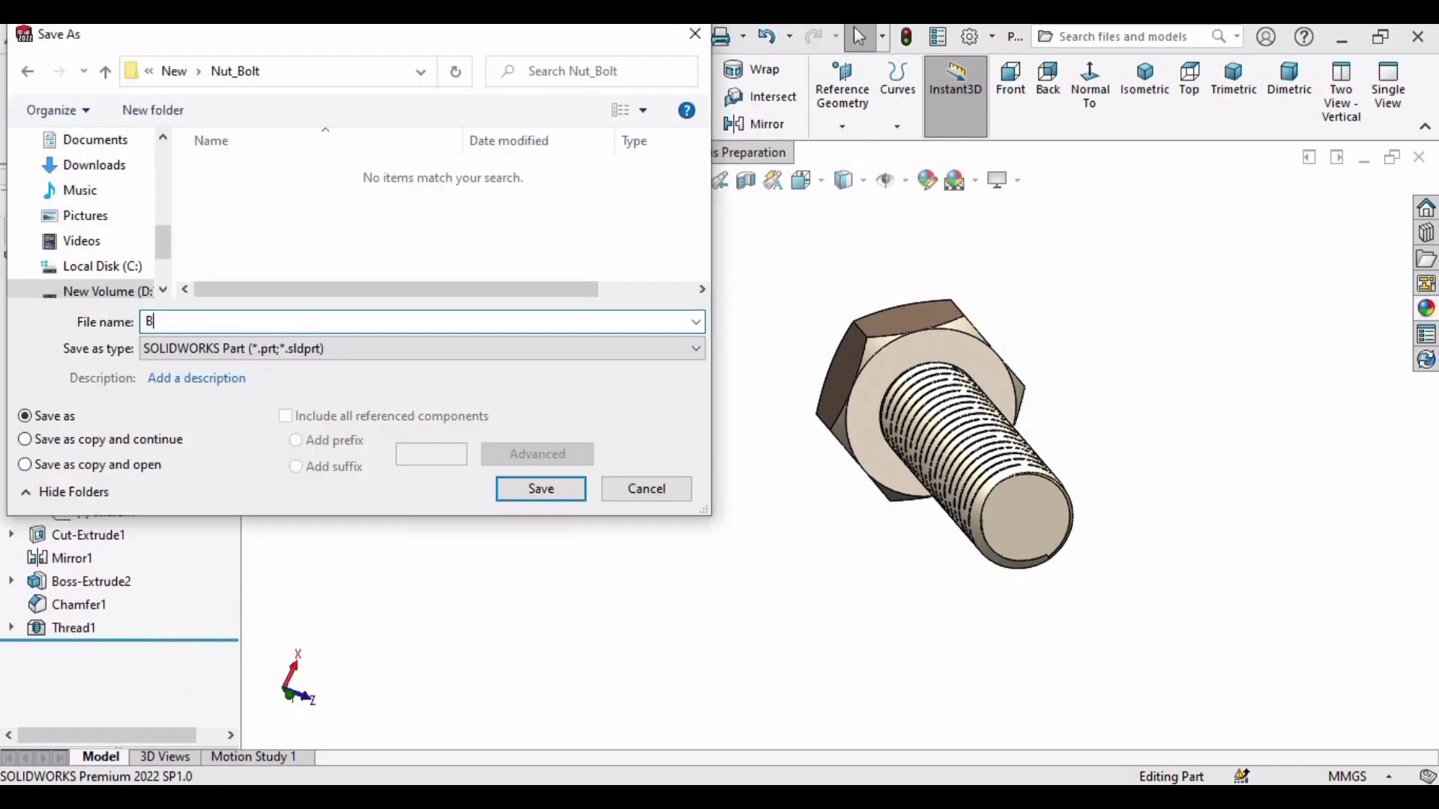
pyautogui.write('Bolt')
pyautogui.press('Return')
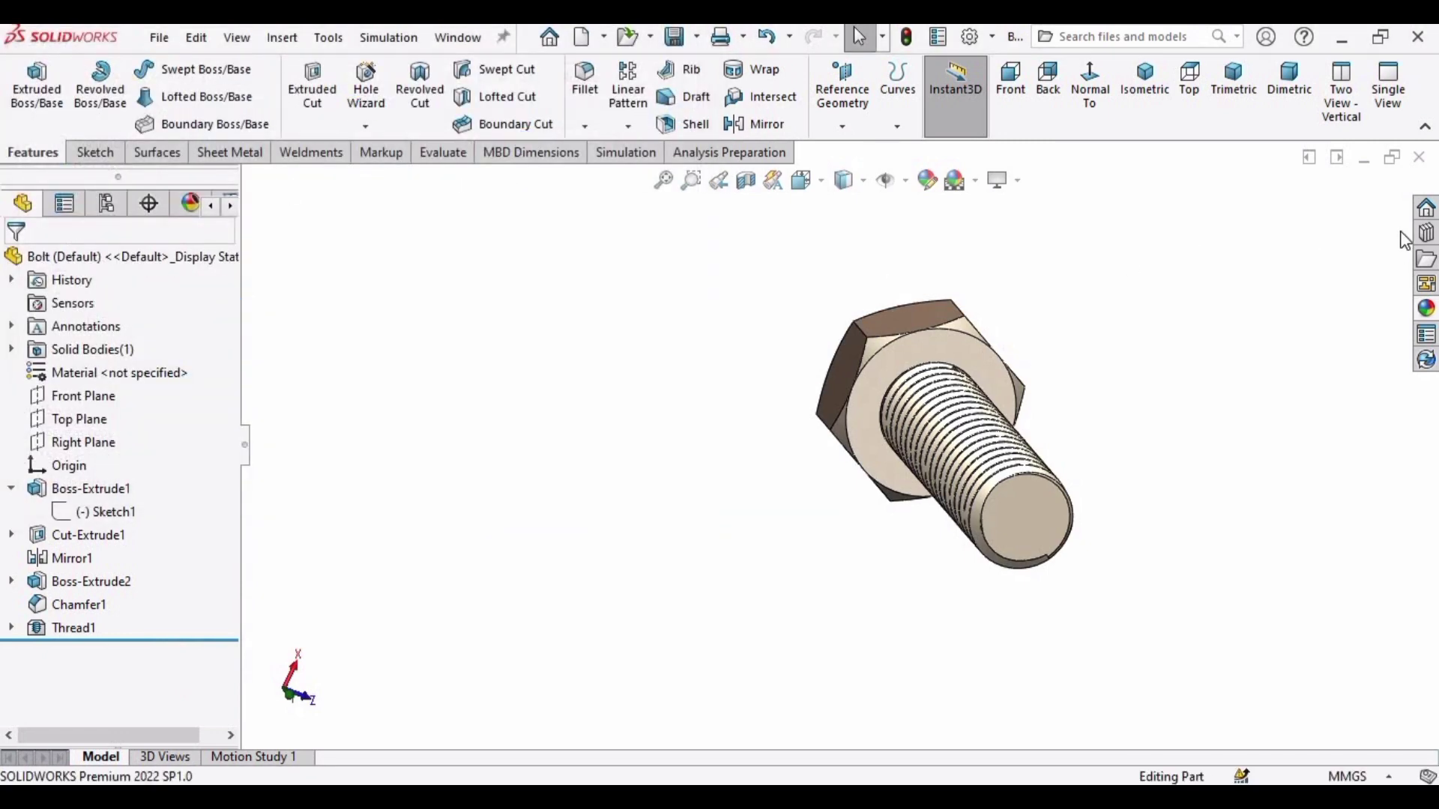
pyautogui.hotkey('ctrl', 'w')
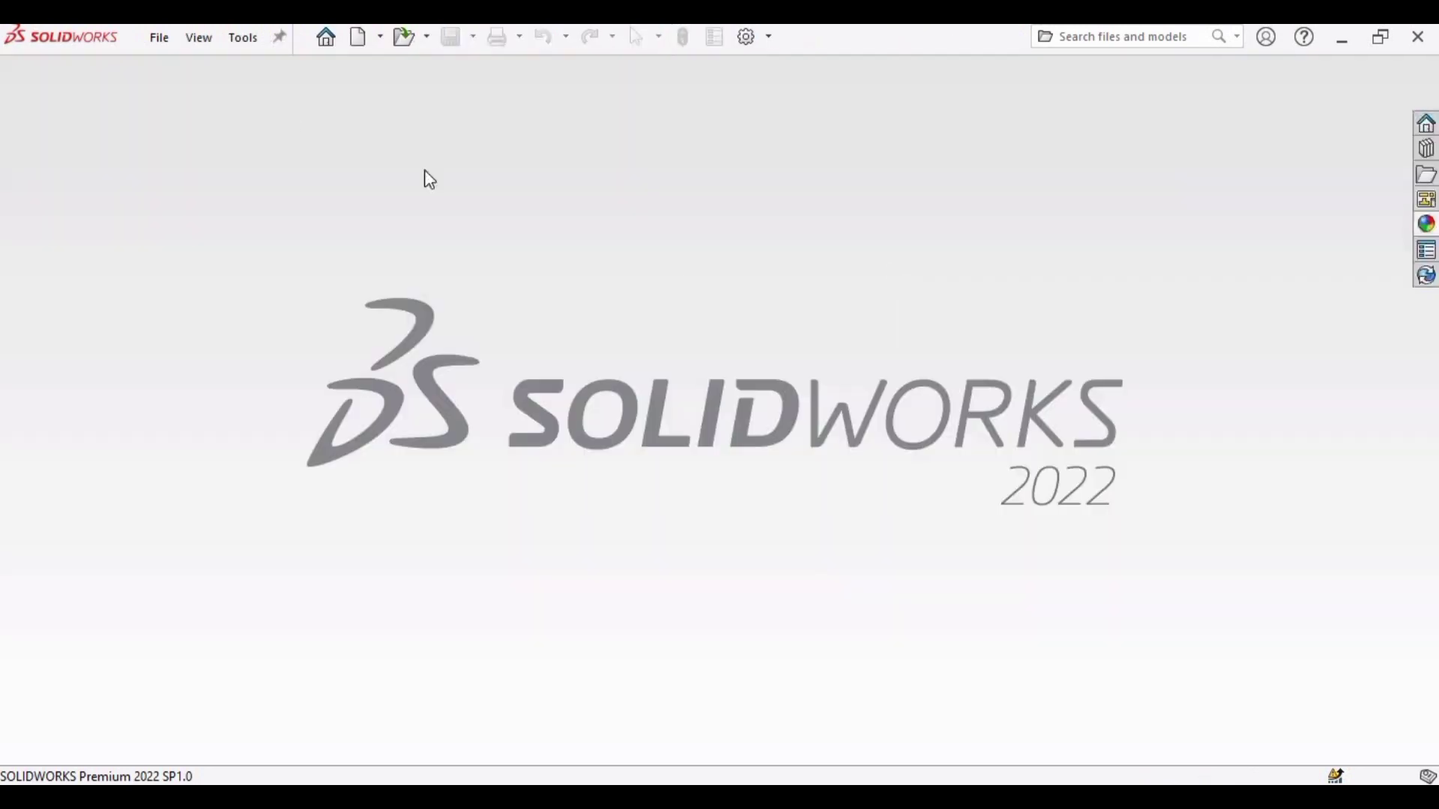
# Create a new part document with a Plain White background scene.
pyautogui.click(159, 42)
pyautogui.click(188, 70)
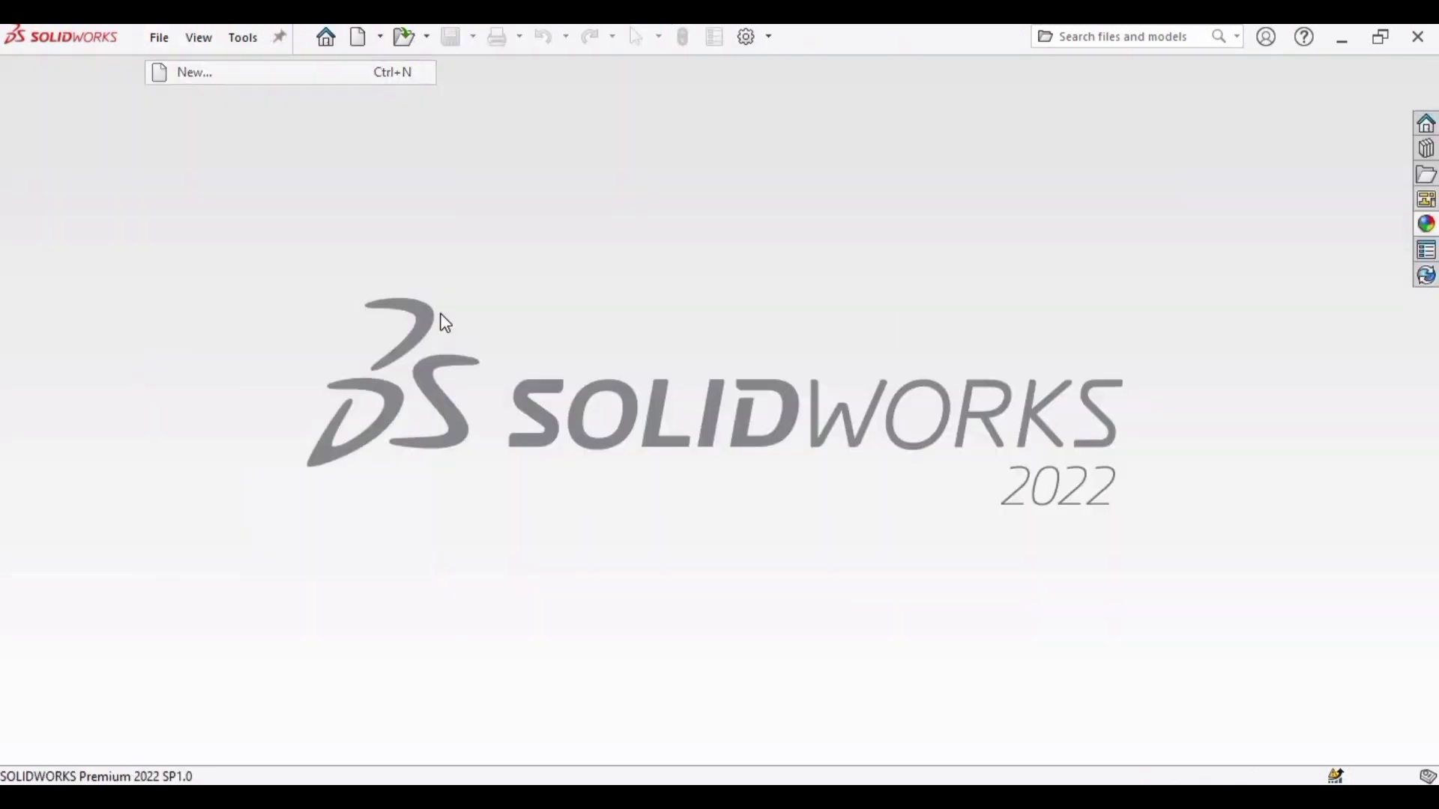
pyautogui.click(866, 673)
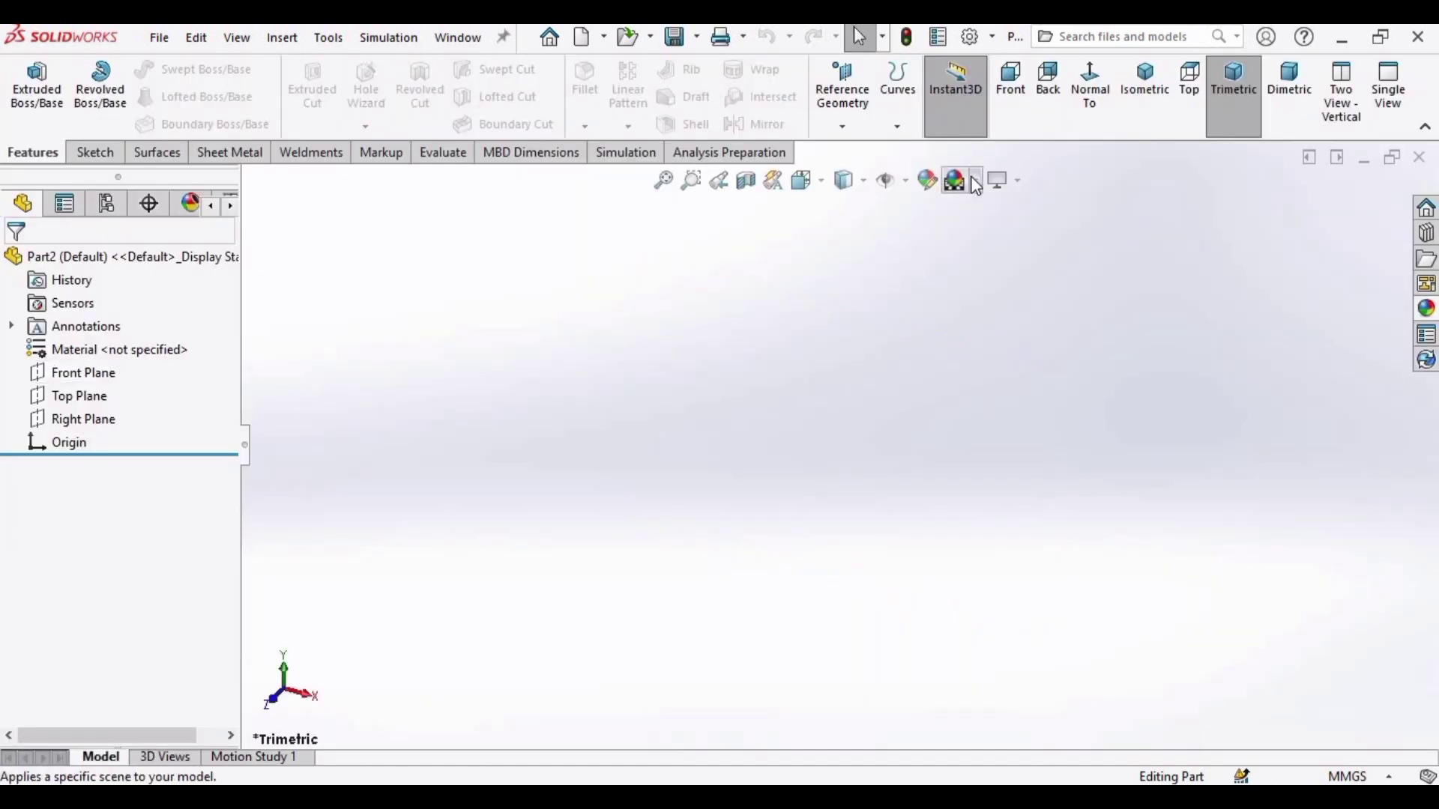
pyautogui.click(975, 180)
pyautogui.click(996, 235)
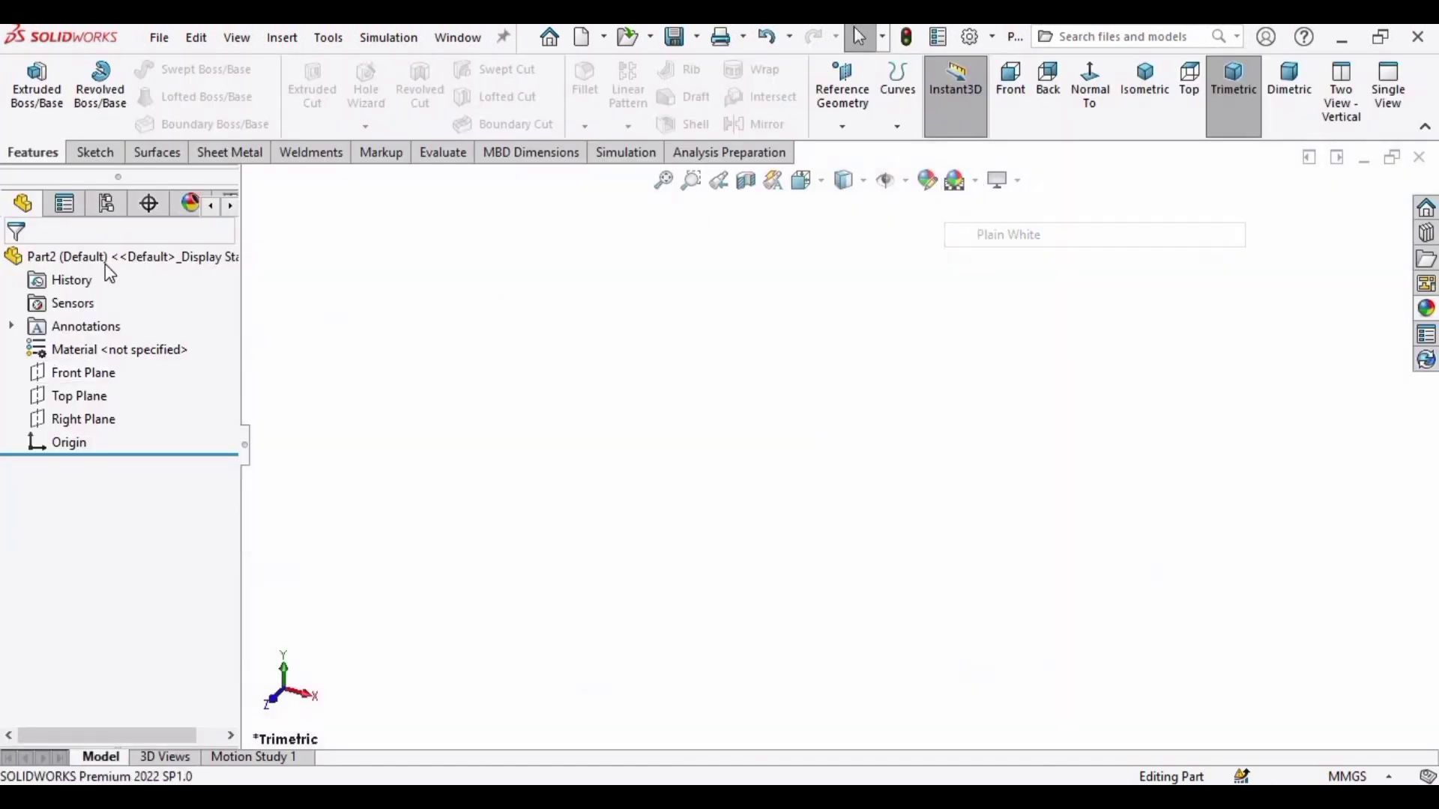
pyautogui.click(87, 400)
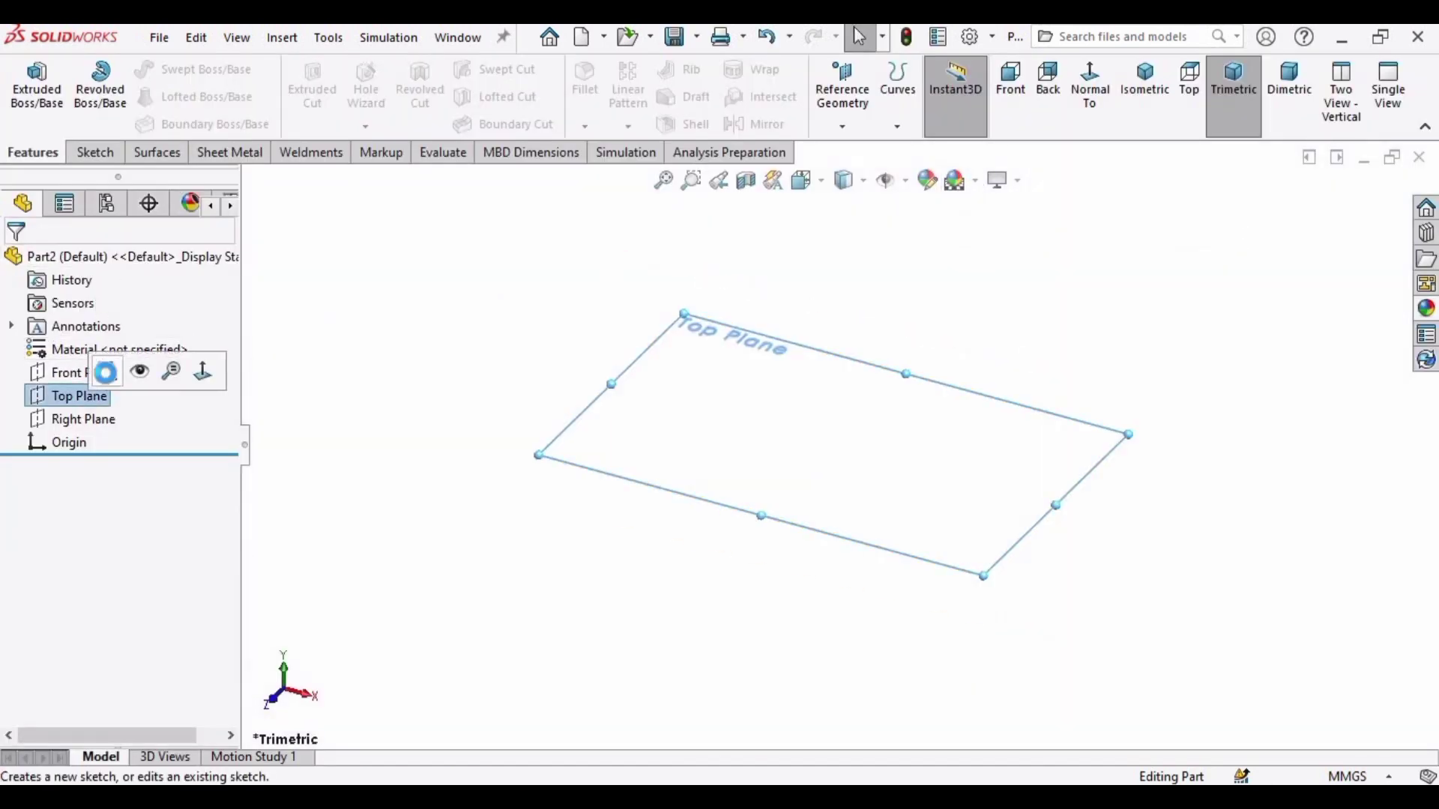
# Sketch a hexagon centred on the origin on the Top Plane.
pyautogui.click(105, 371)
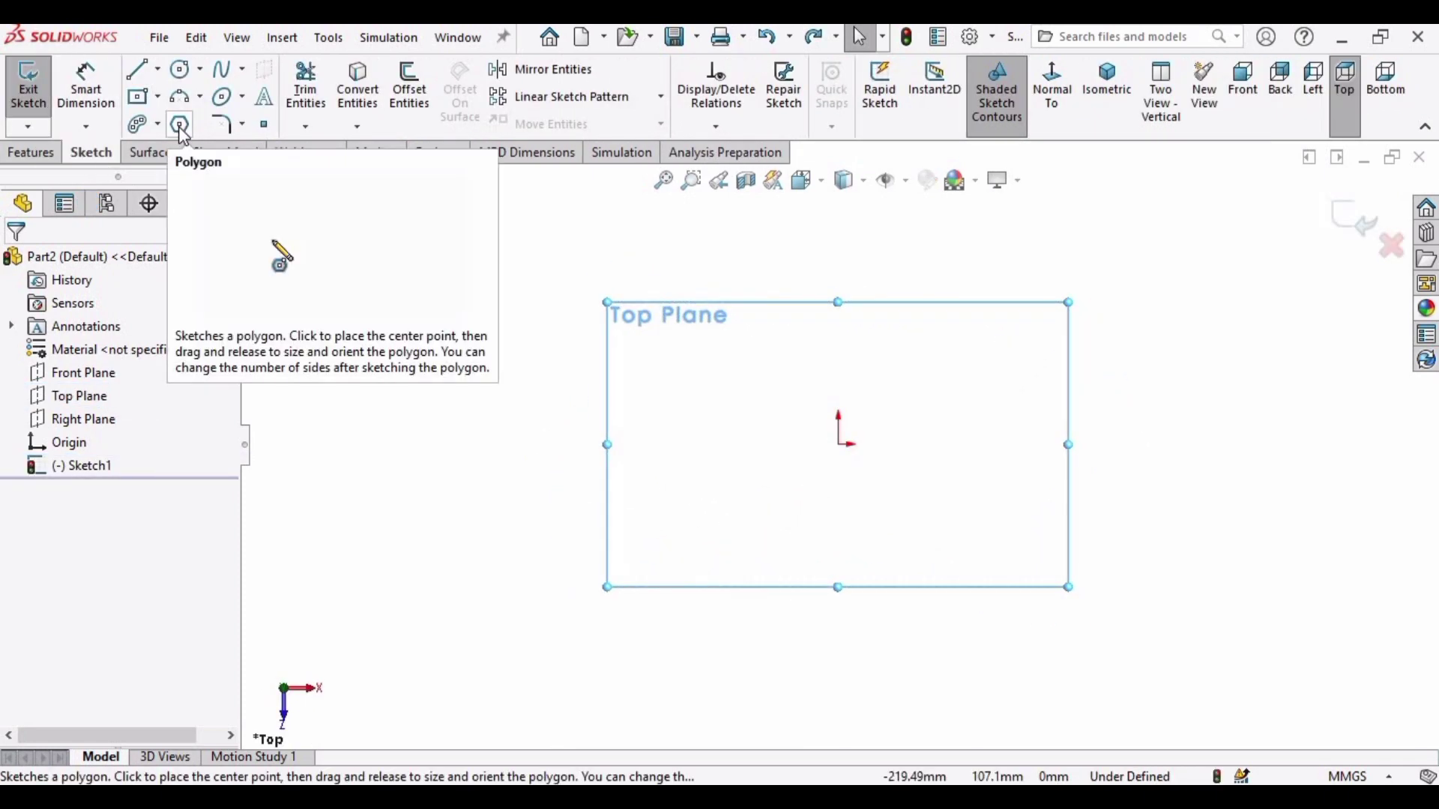
pyautogui.click(180, 124)
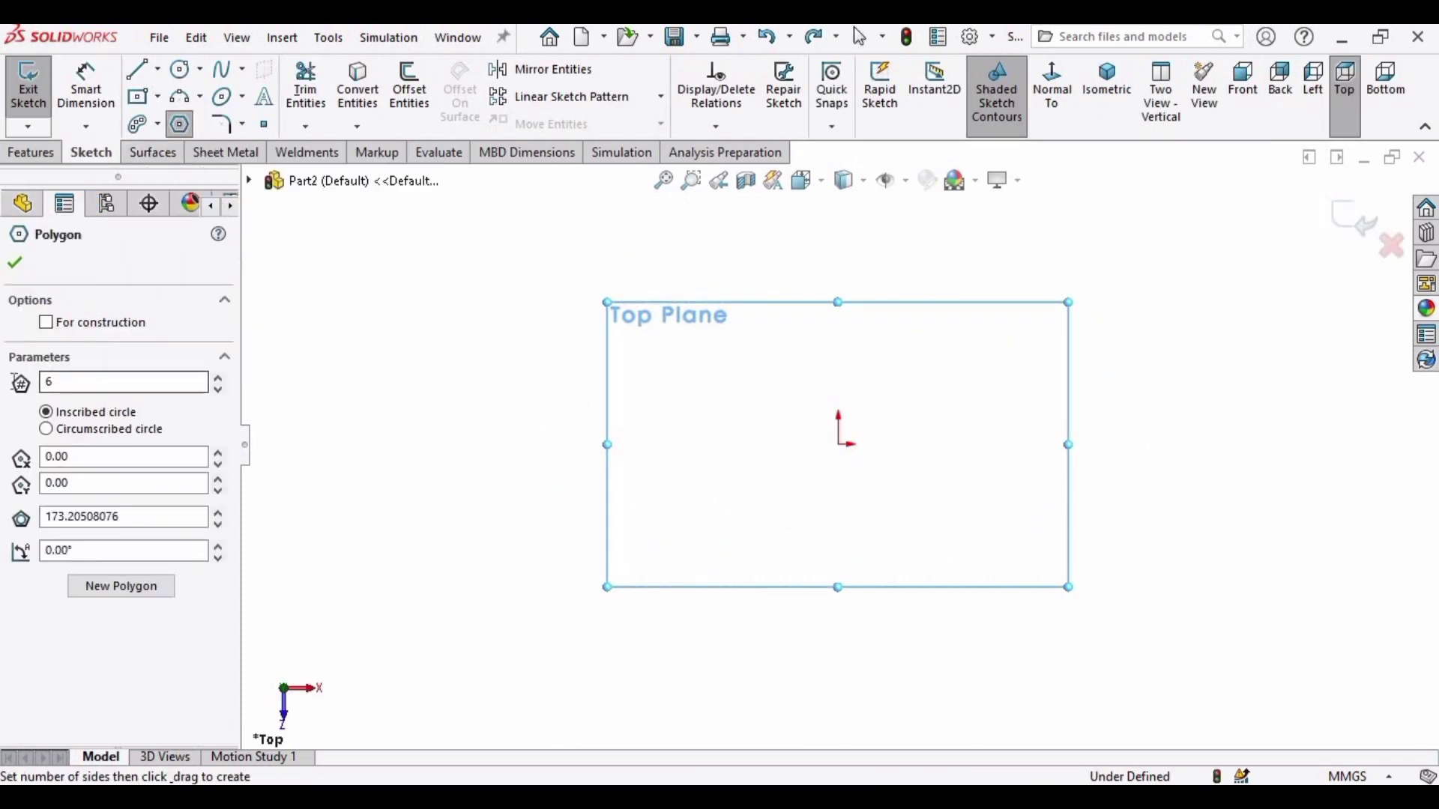
pyautogui.moveTo(839, 444)
pyautogui.mouseDown()
pyautogui.moveTo(681, 332)
pyautogui.moveTo(731, 287)
pyautogui.mouseUp()
pyautogui.press('Escape')
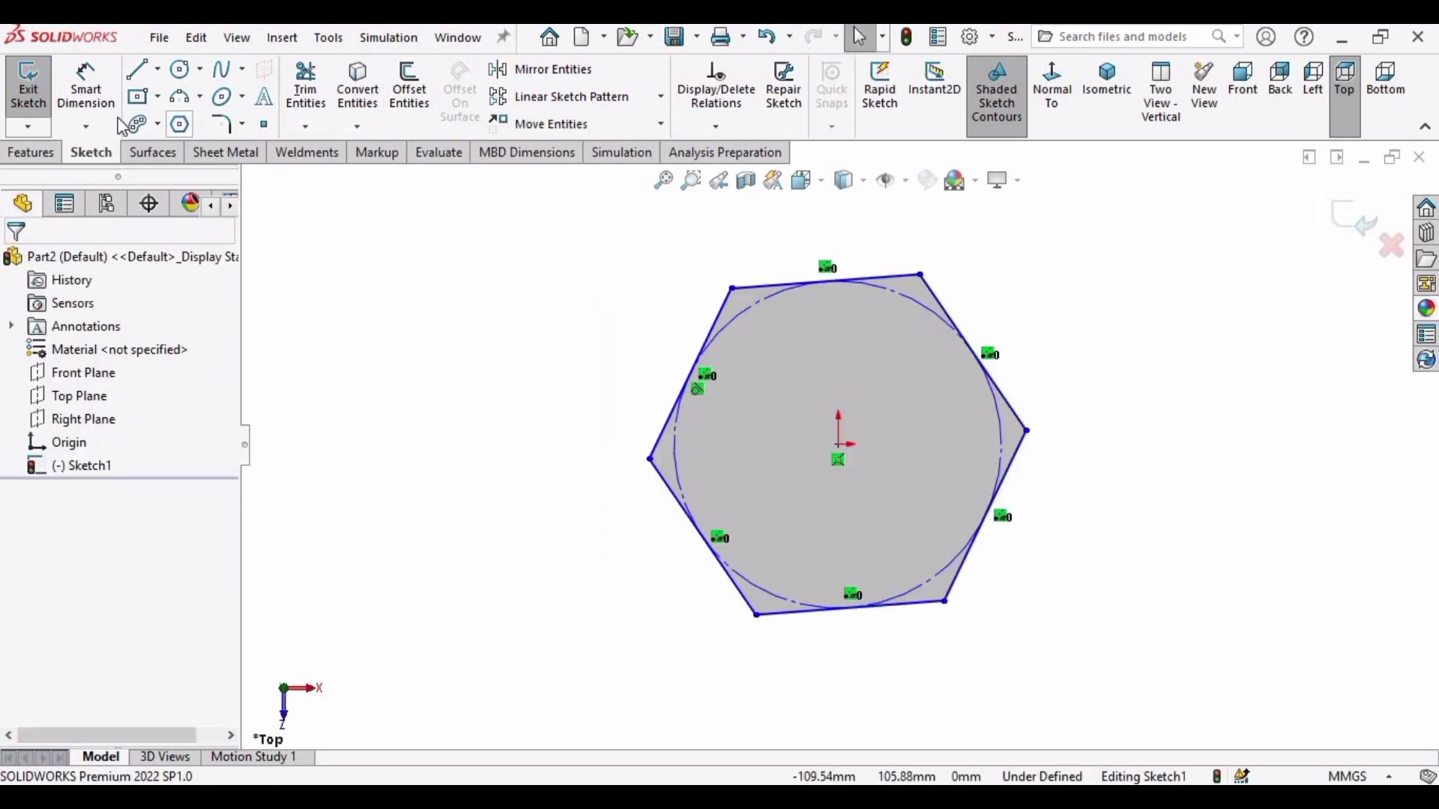
# Dimension the hexagon 20 mm across flats.
pyautogui.press('d')
pyautogui.click(909, 281)
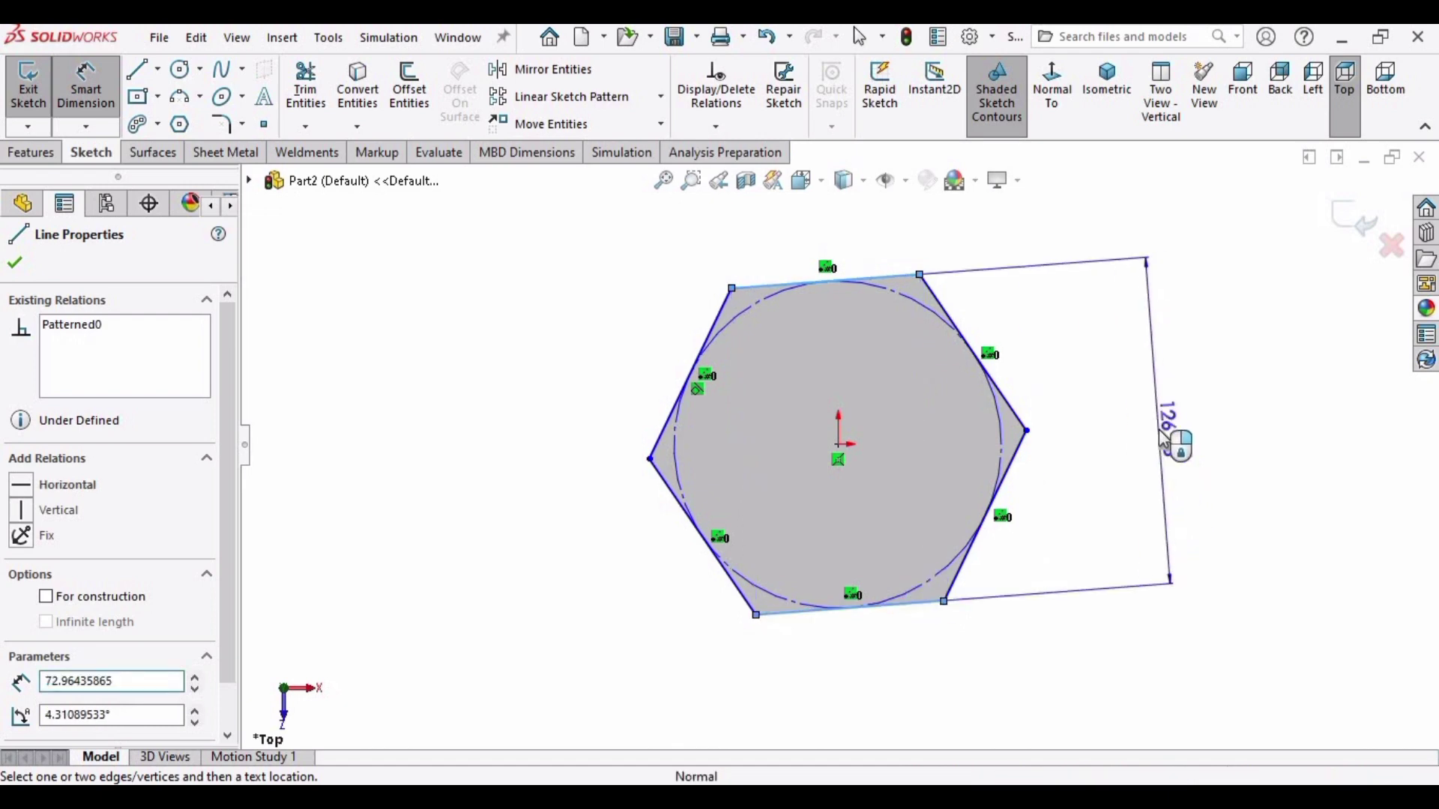
pyautogui.click(1163, 439)
pyautogui.write('20')
pyautogui.press('Return')
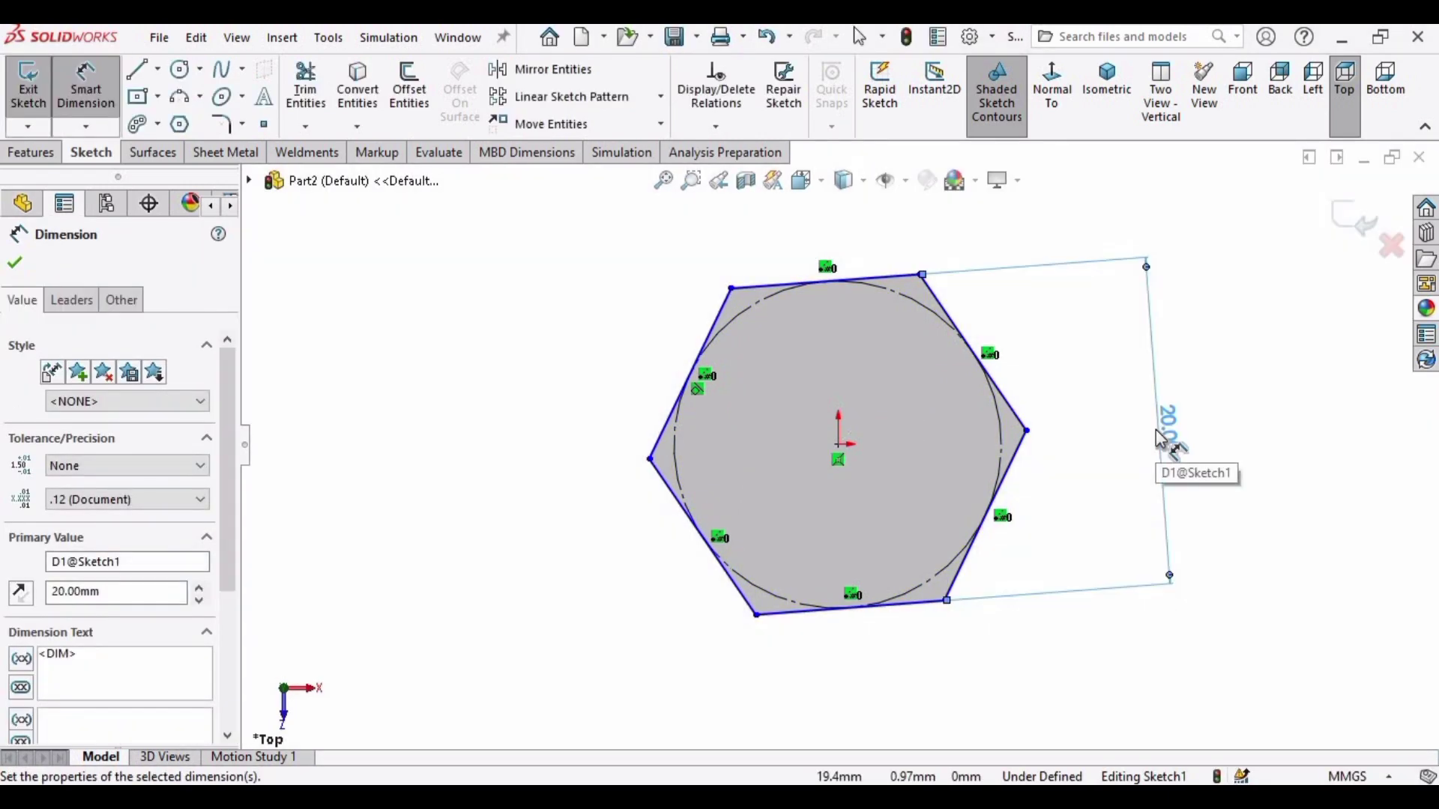
pyautogui.click(29, 153)
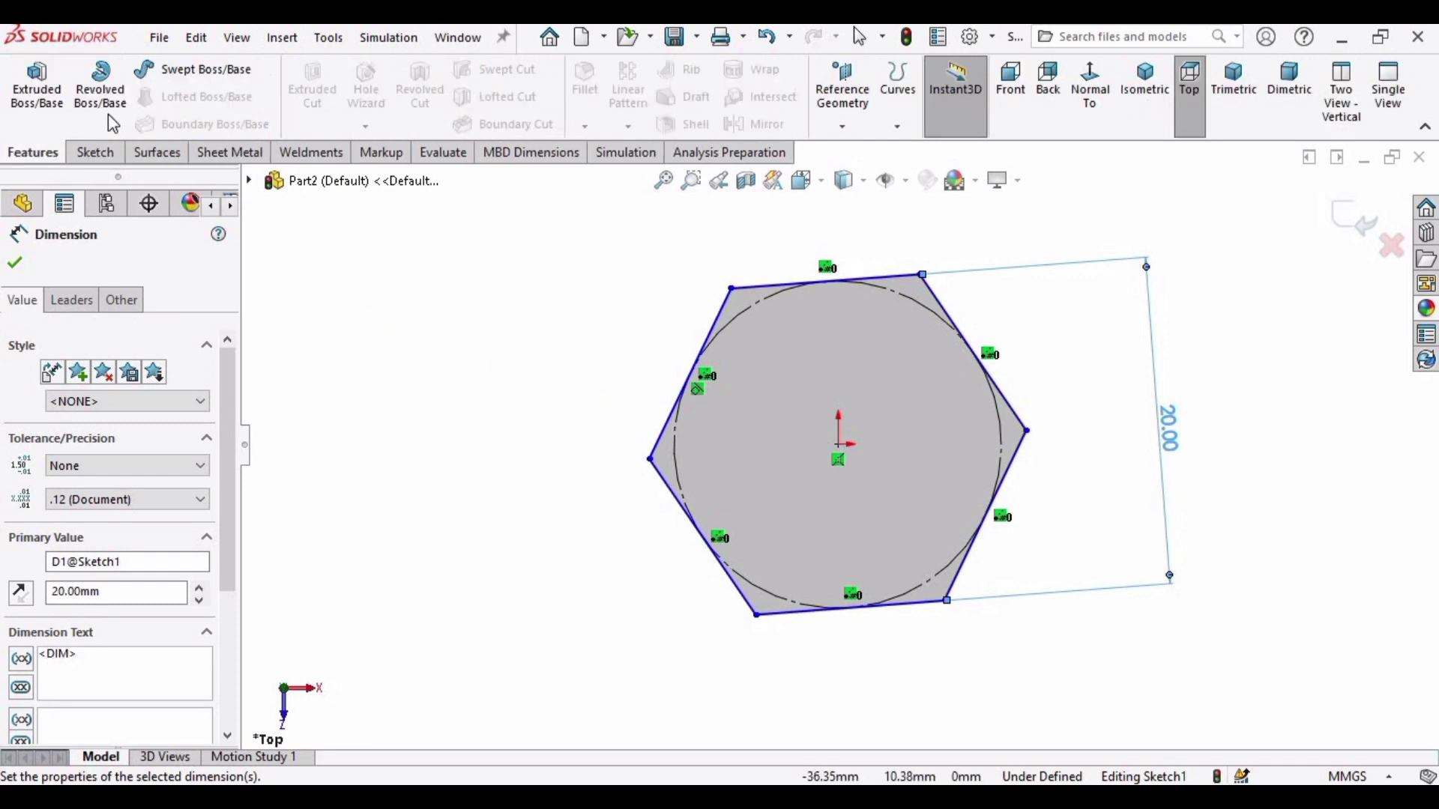
# Extrude the hexagon 9 mm Mid Plane into a solid prism.
pyautogui.click(37, 89)
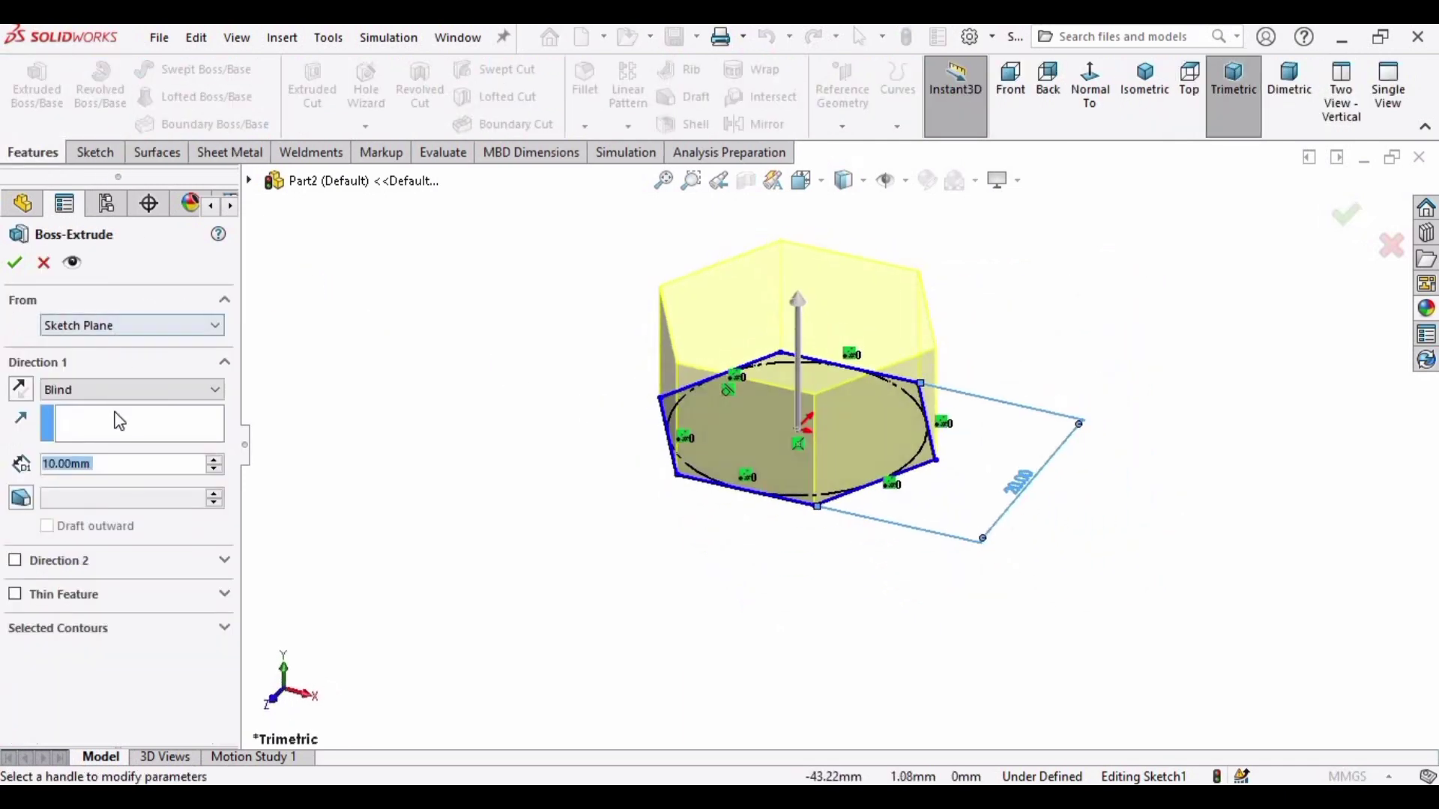
pyautogui.click(139, 385)
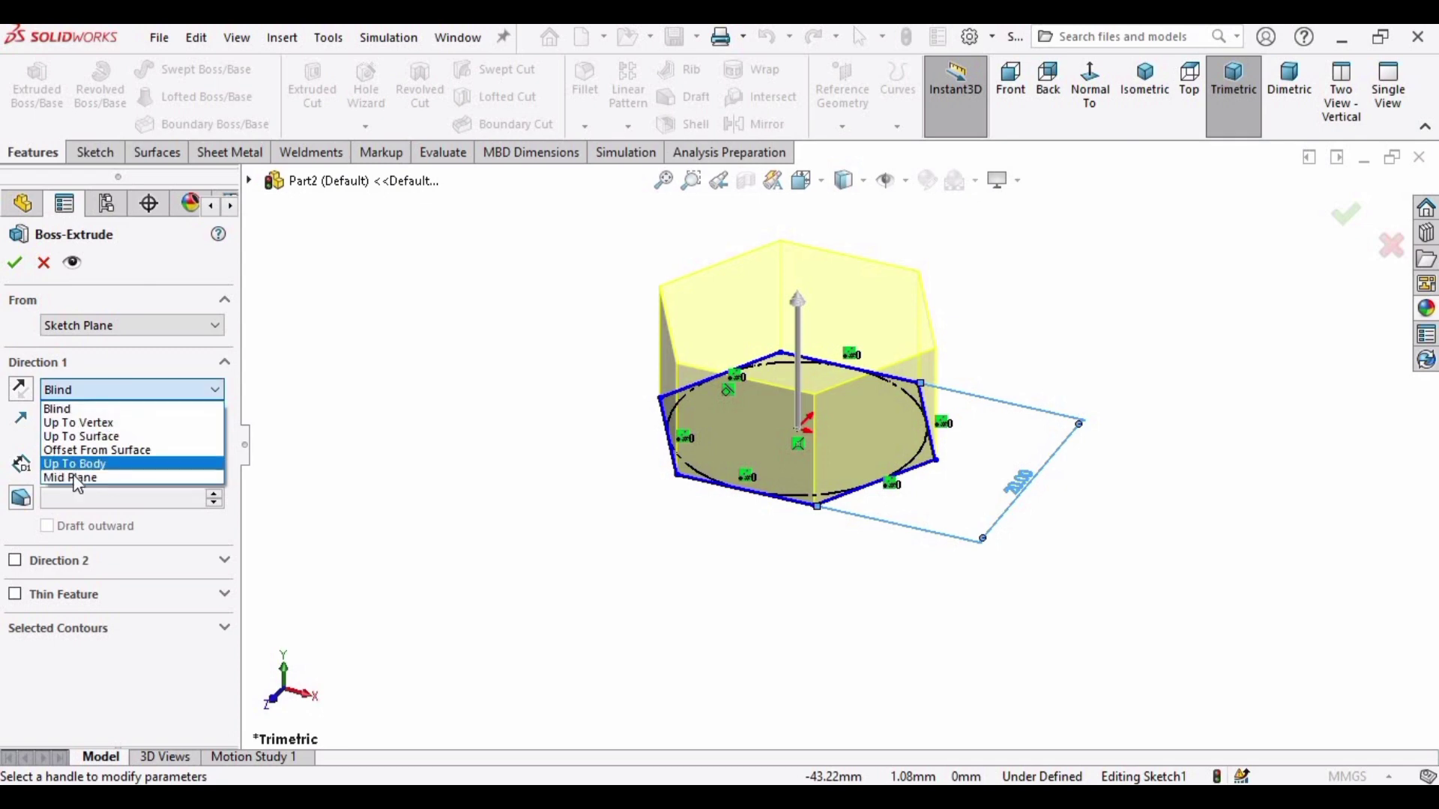
pyautogui.click(89, 469)
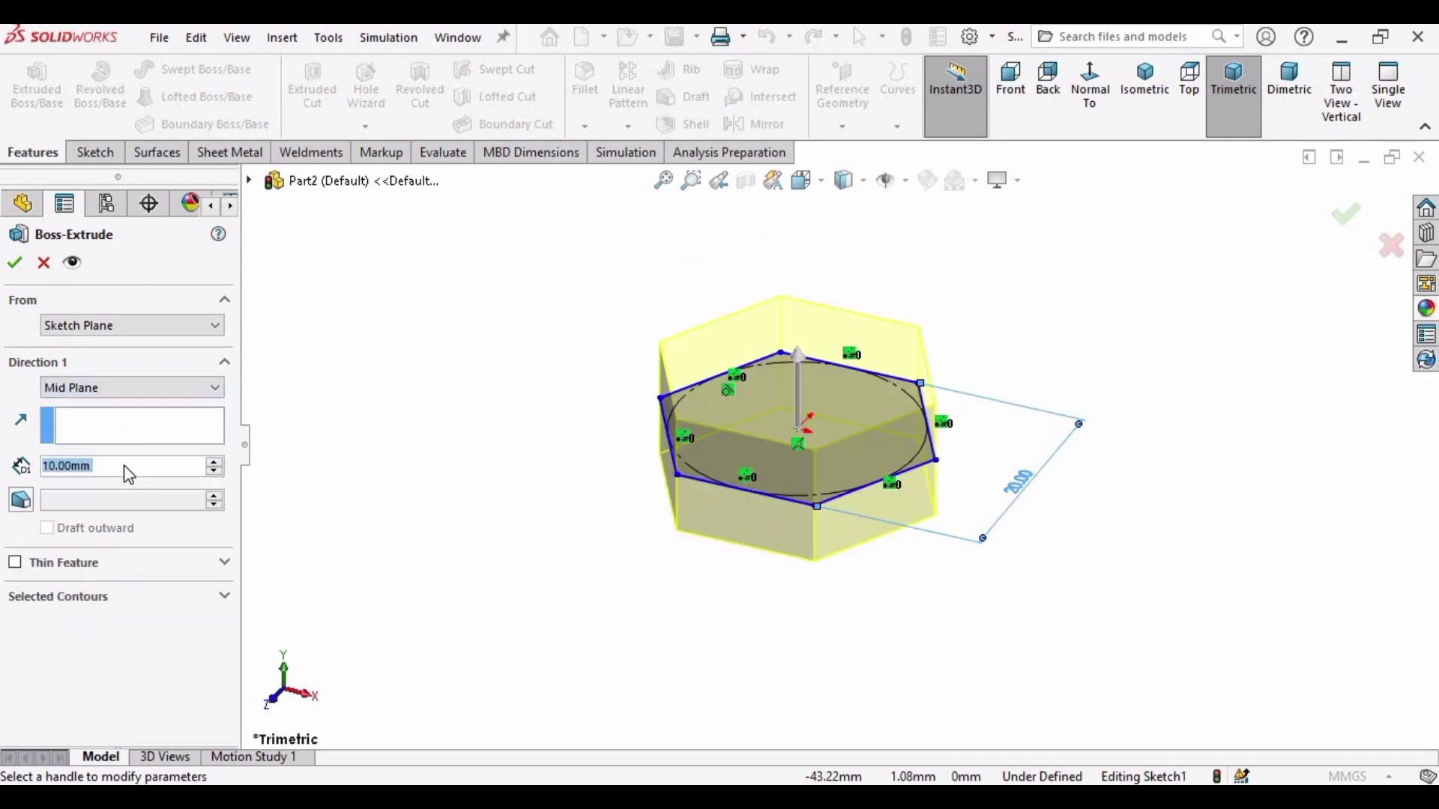
pyautogui.write('9')
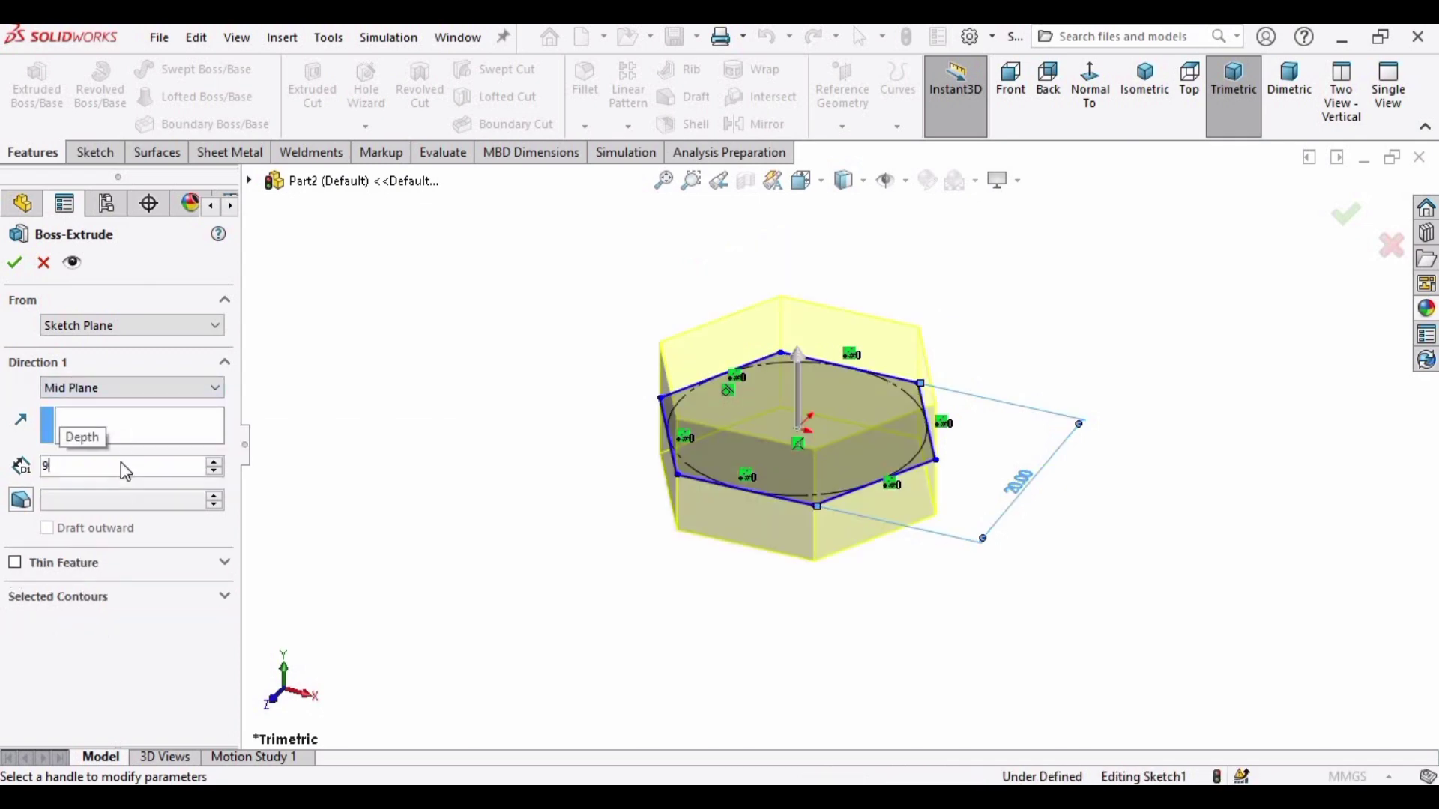
pyautogui.press('Return')
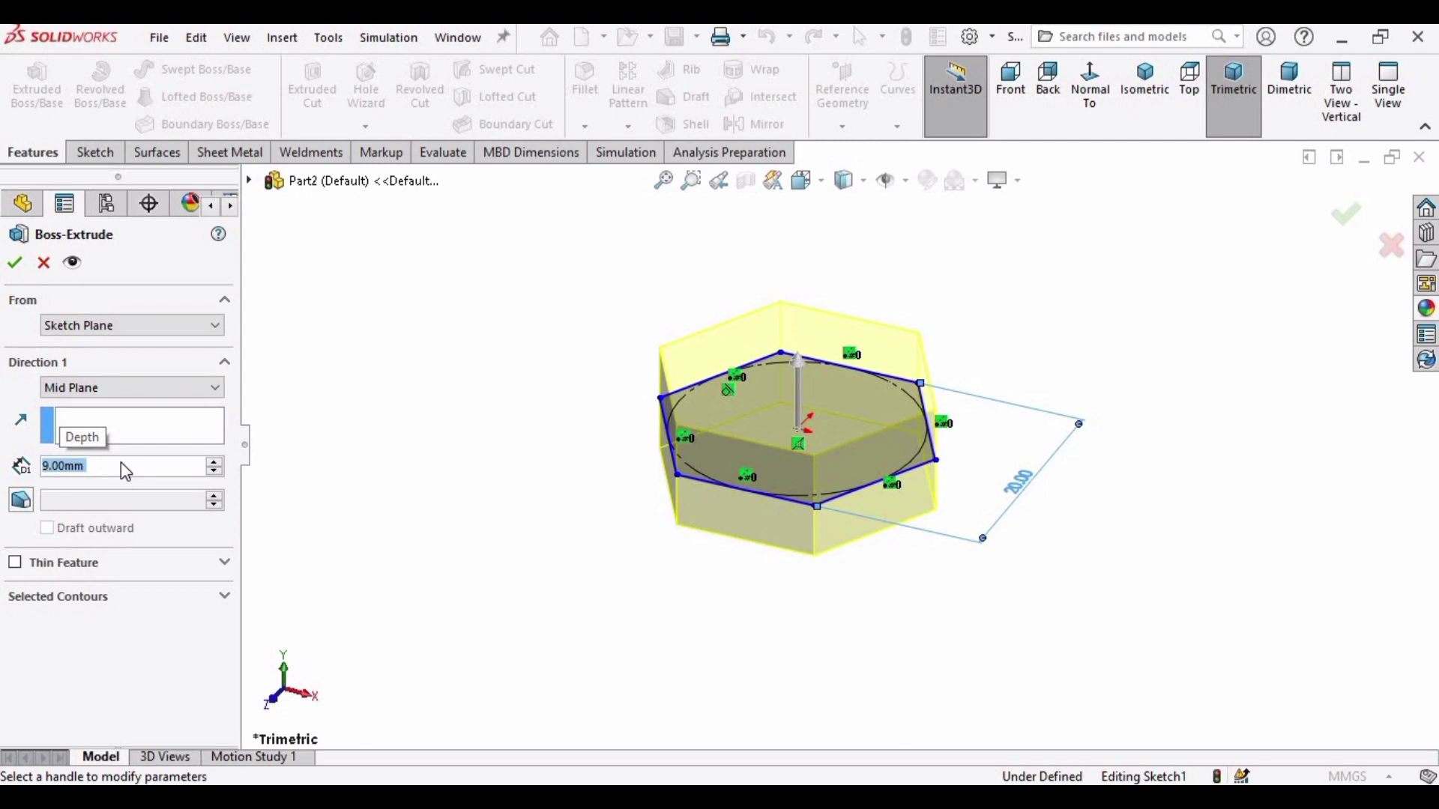
pyautogui.press('Return')
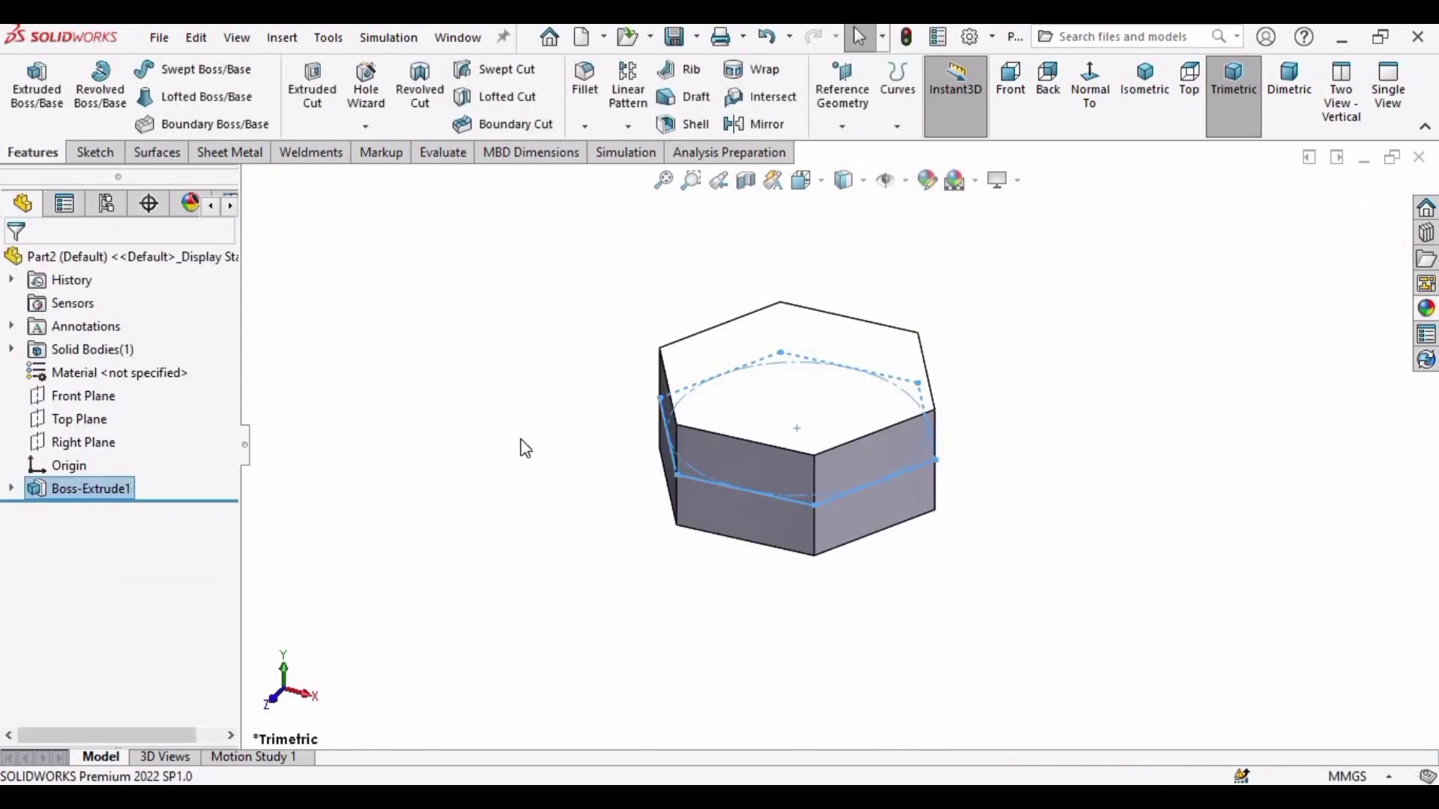
# Apply the matte nickel appearance to the prism.
pyautogui.click(1423, 308)
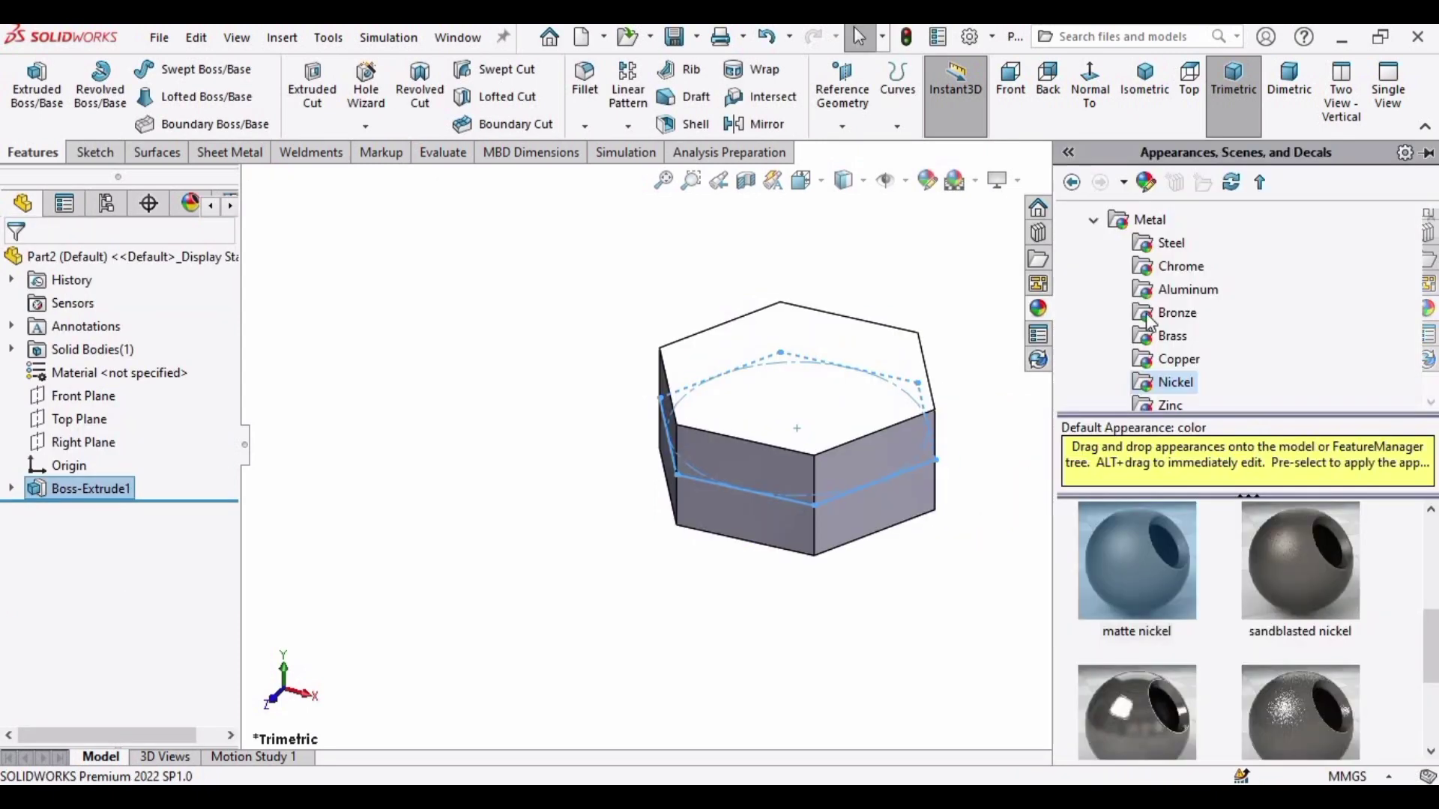
pyautogui.click(1126, 572)
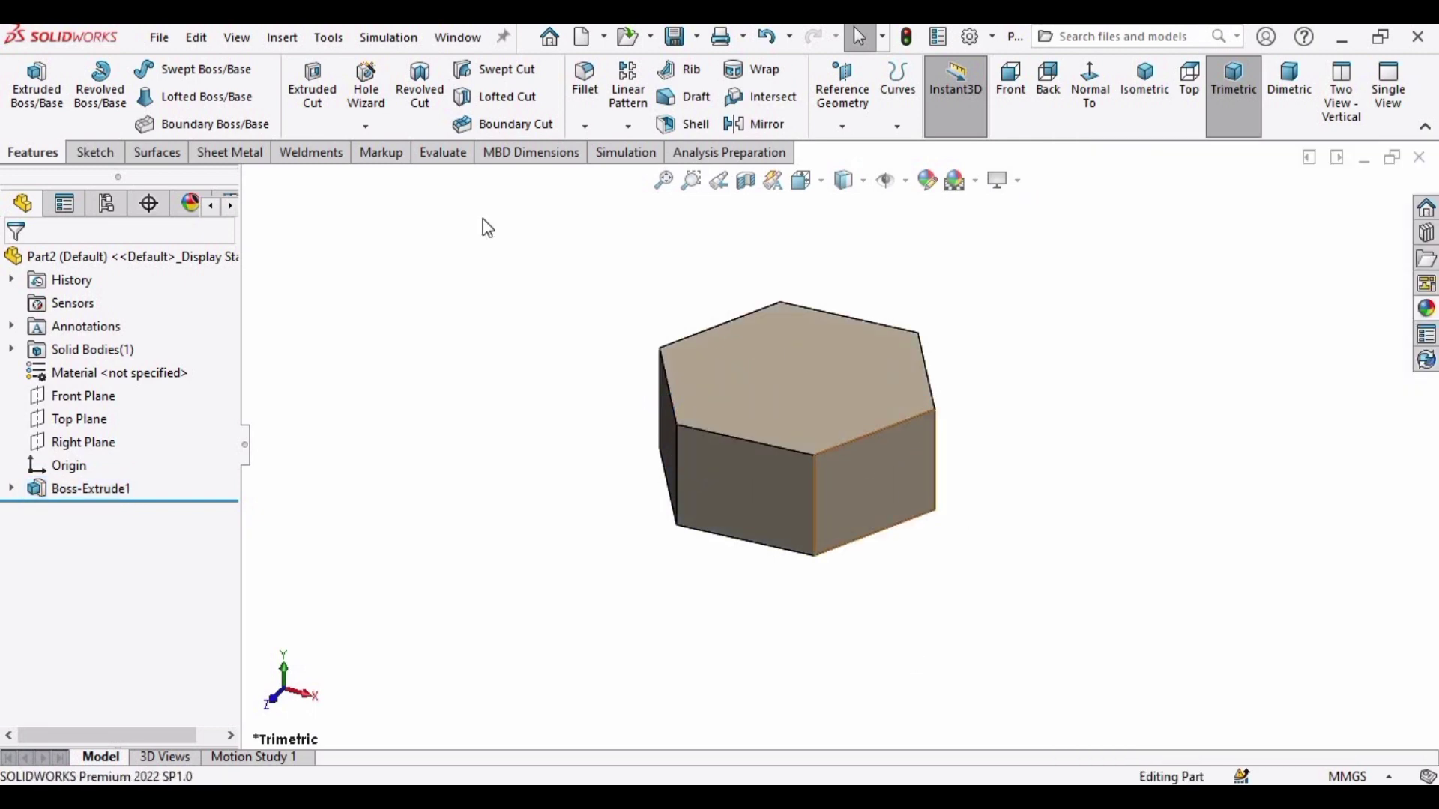
pyautogui.click(110, 157)
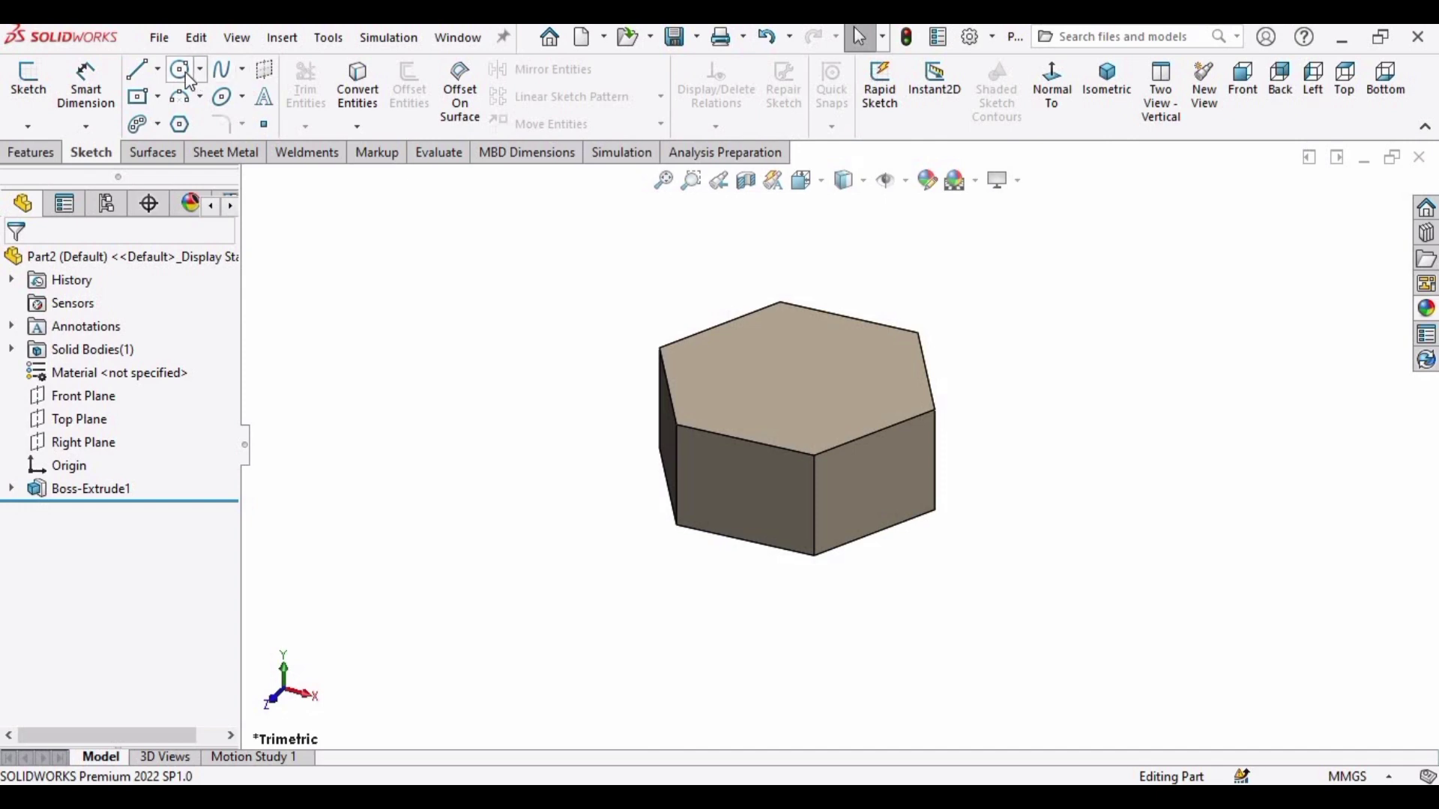
# Sketch an origin-centred circle on the top face, tangent to the hexagon flats.
pyautogui.click(188, 80)
pyautogui.click(829, 402)
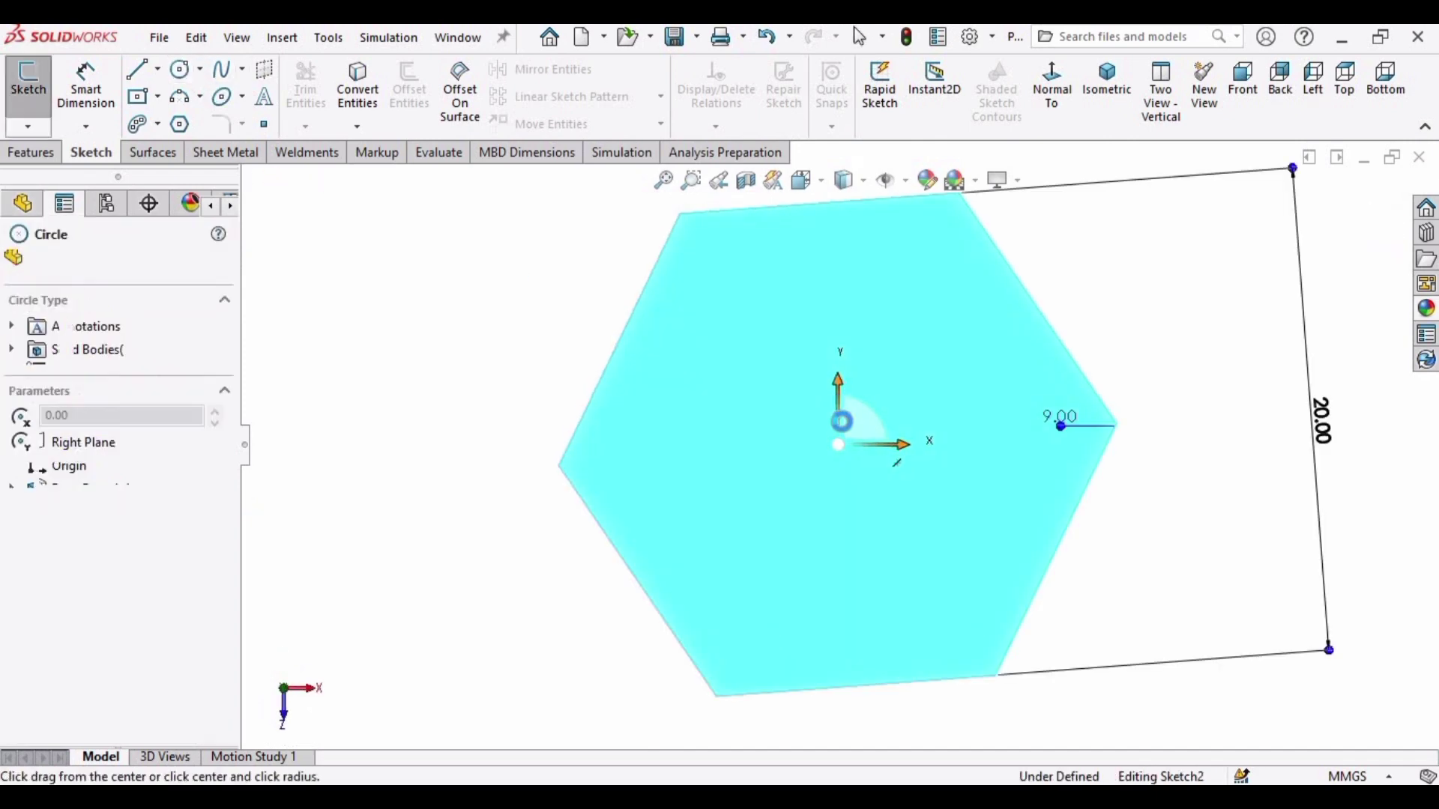
pyautogui.click(839, 445)
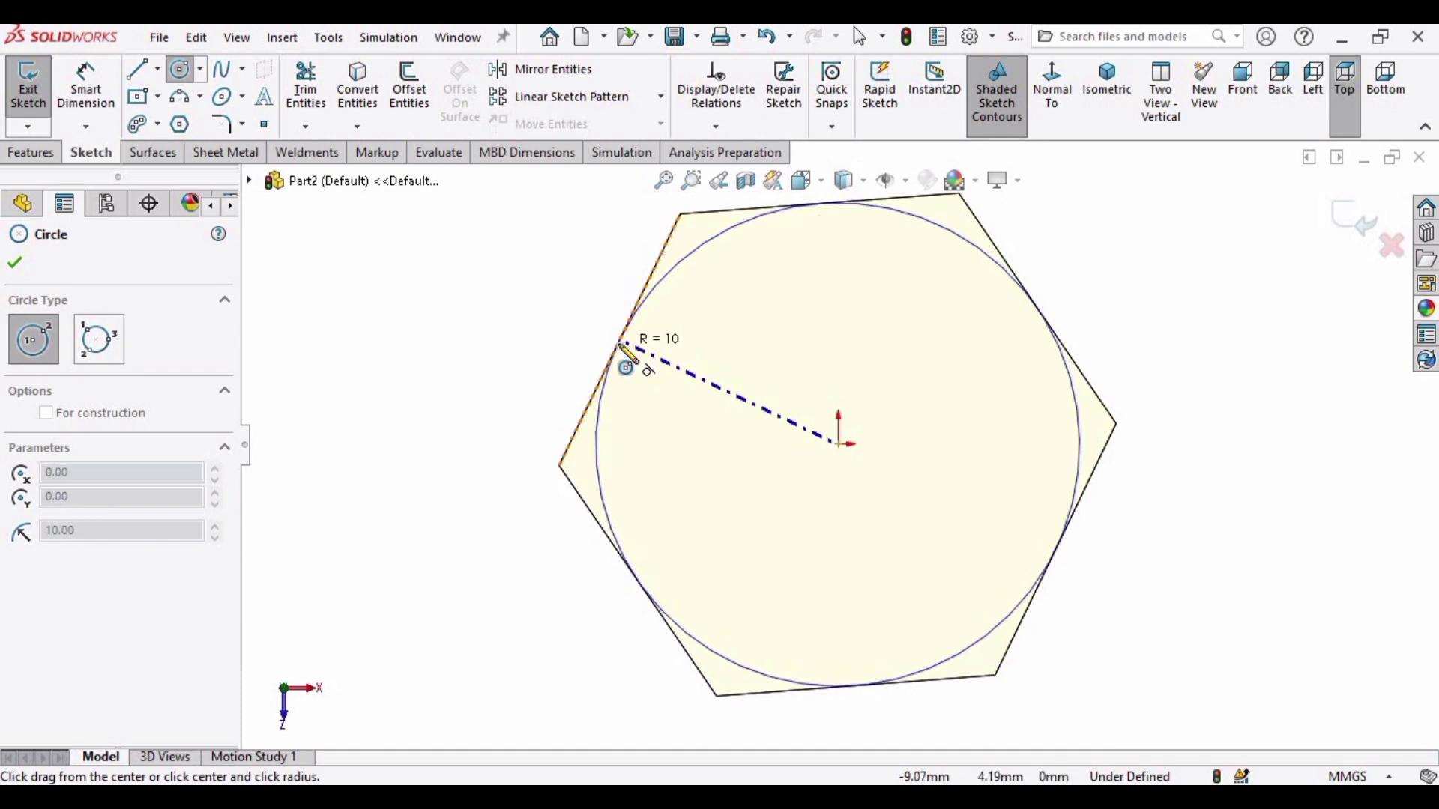
pyautogui.click(622, 345)
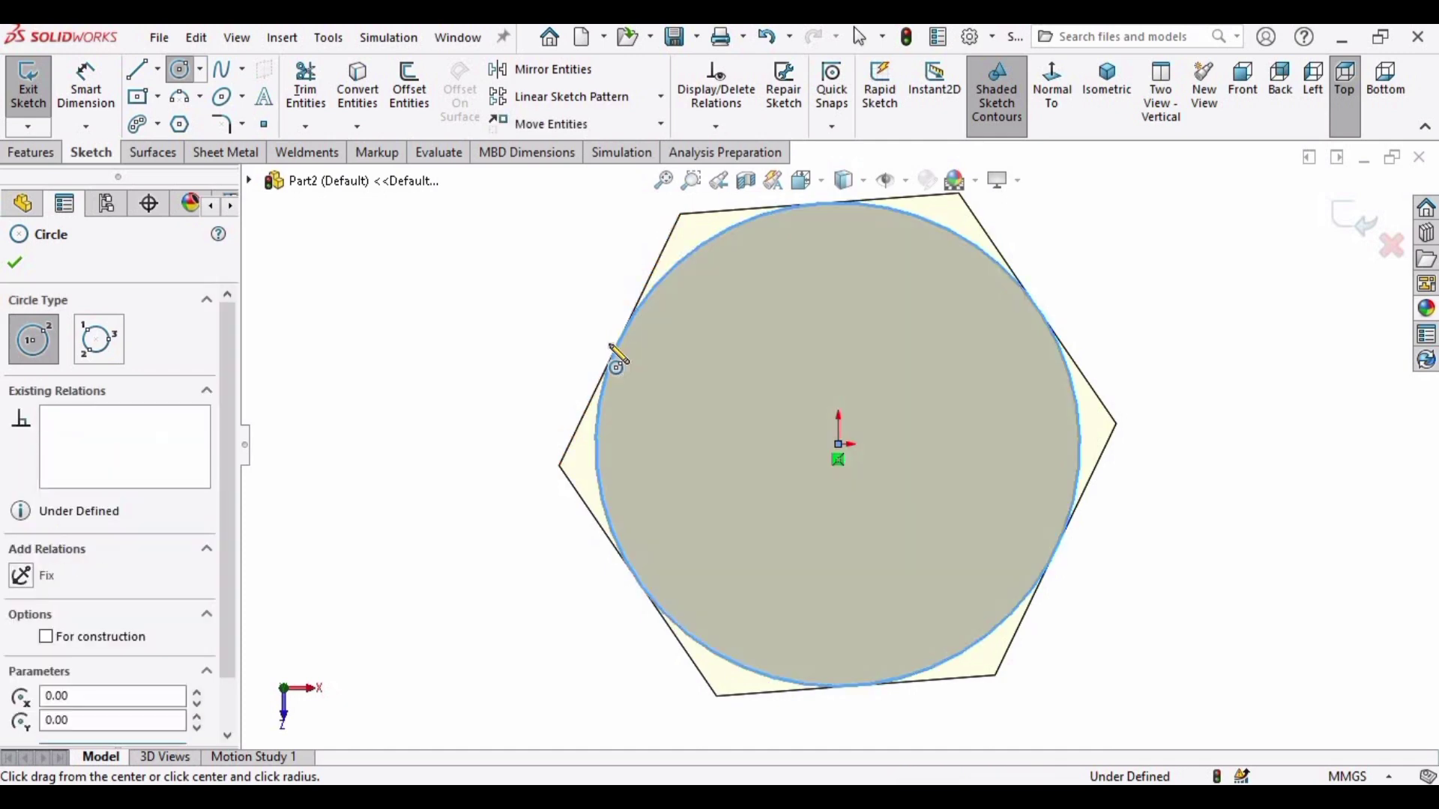
# Cut outside the circle Through All with a 45° draft to bevel the hex corners.
pyautogui.click(56, 153)
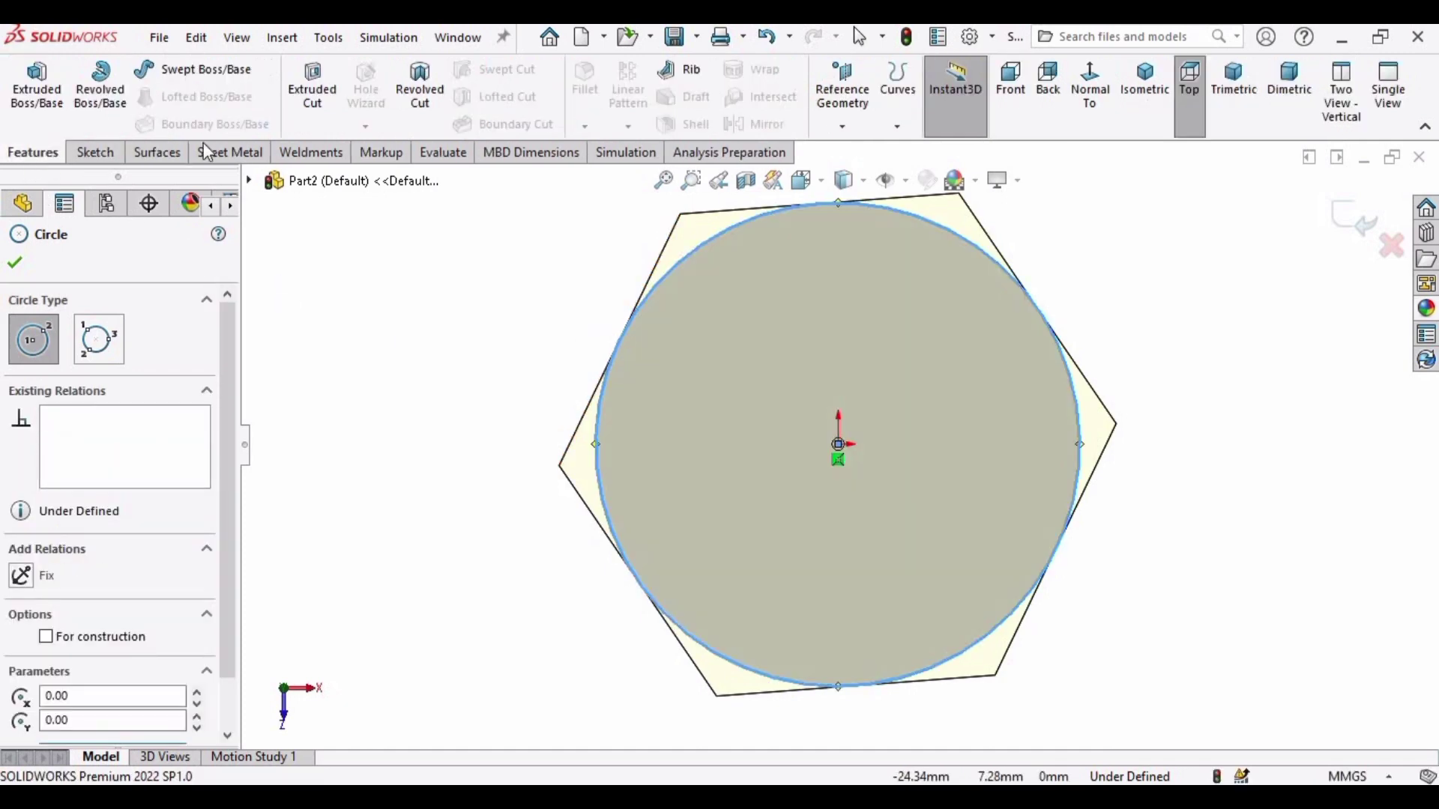
pyautogui.click(311, 88)
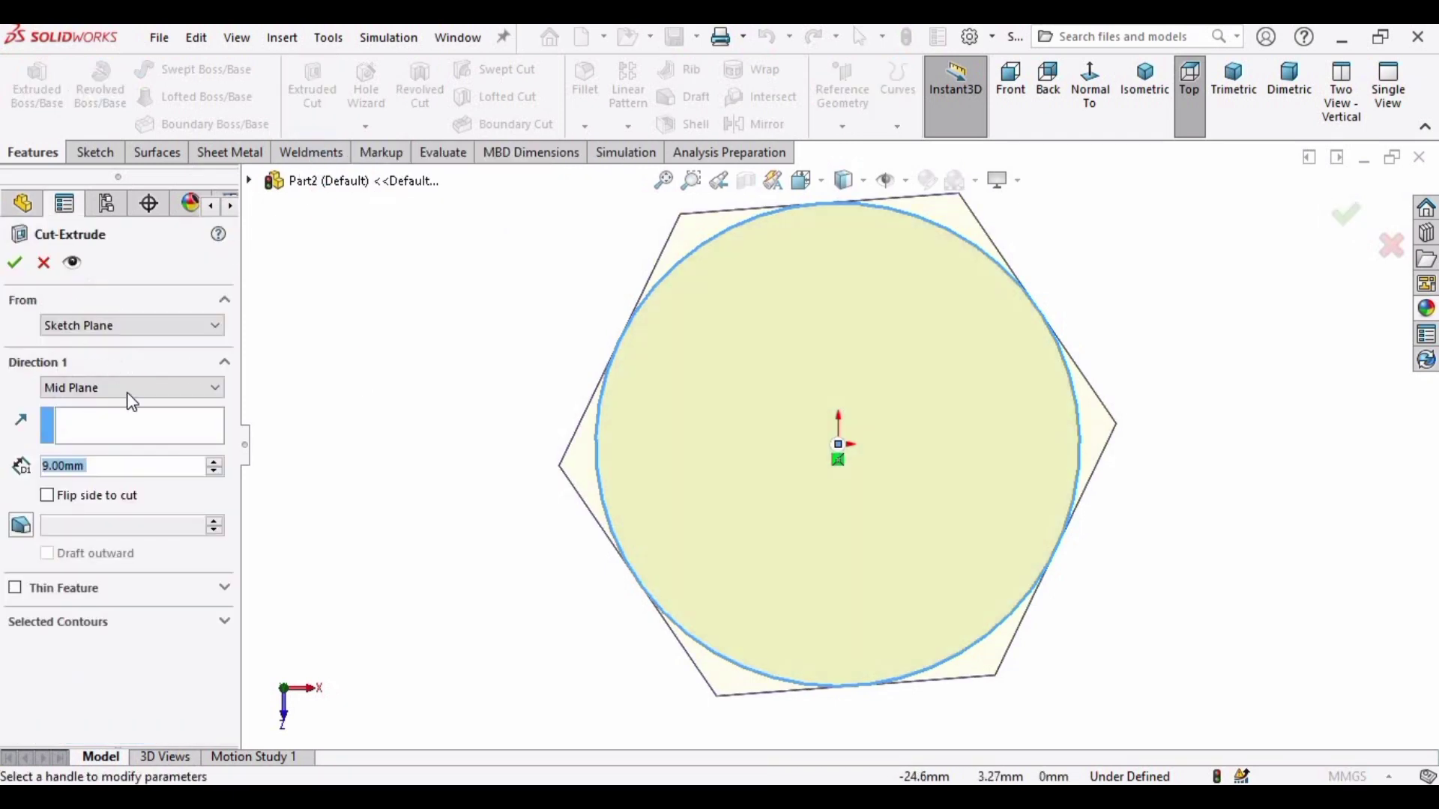
pyautogui.click(136, 387)
pyautogui.click(75, 416)
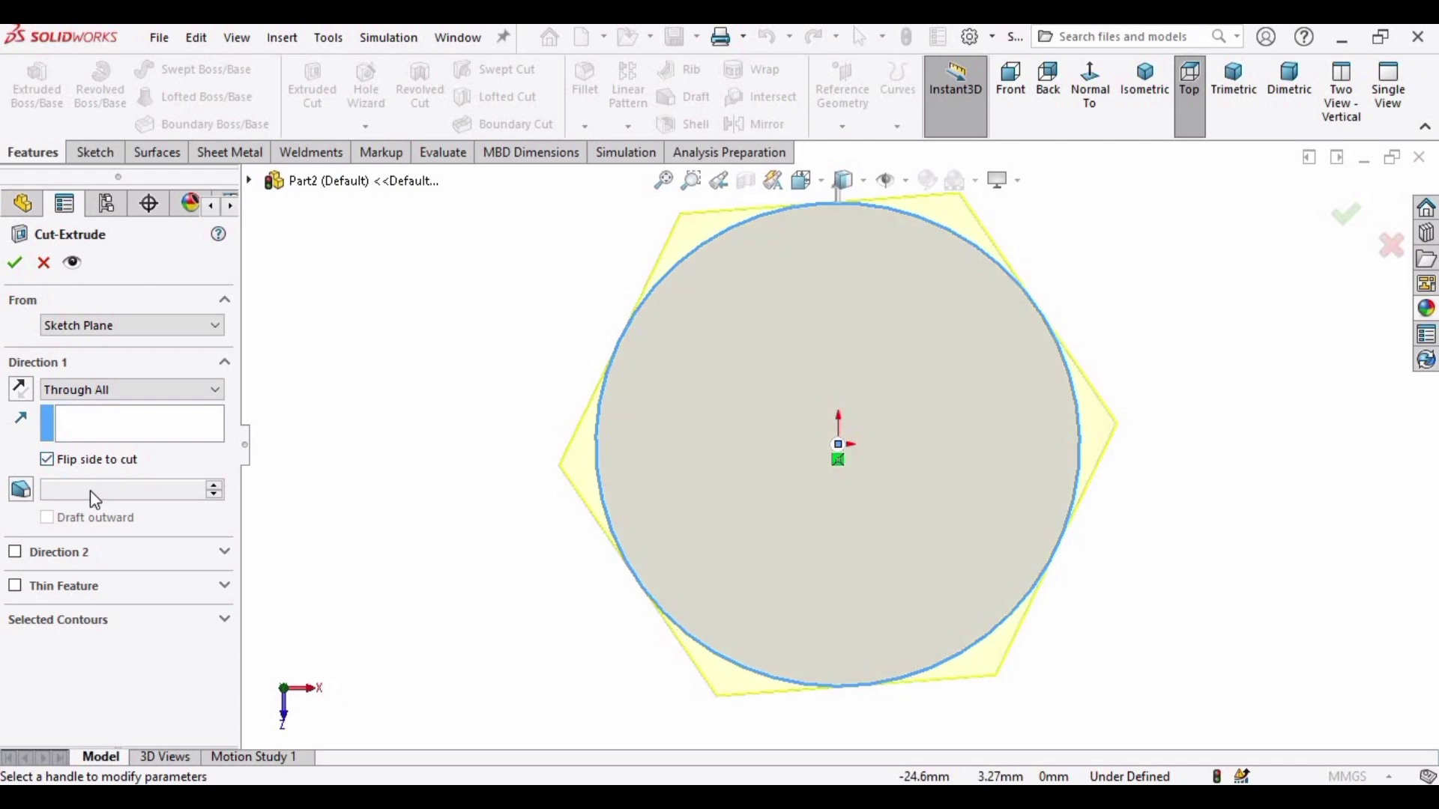
pyautogui.click(21, 490)
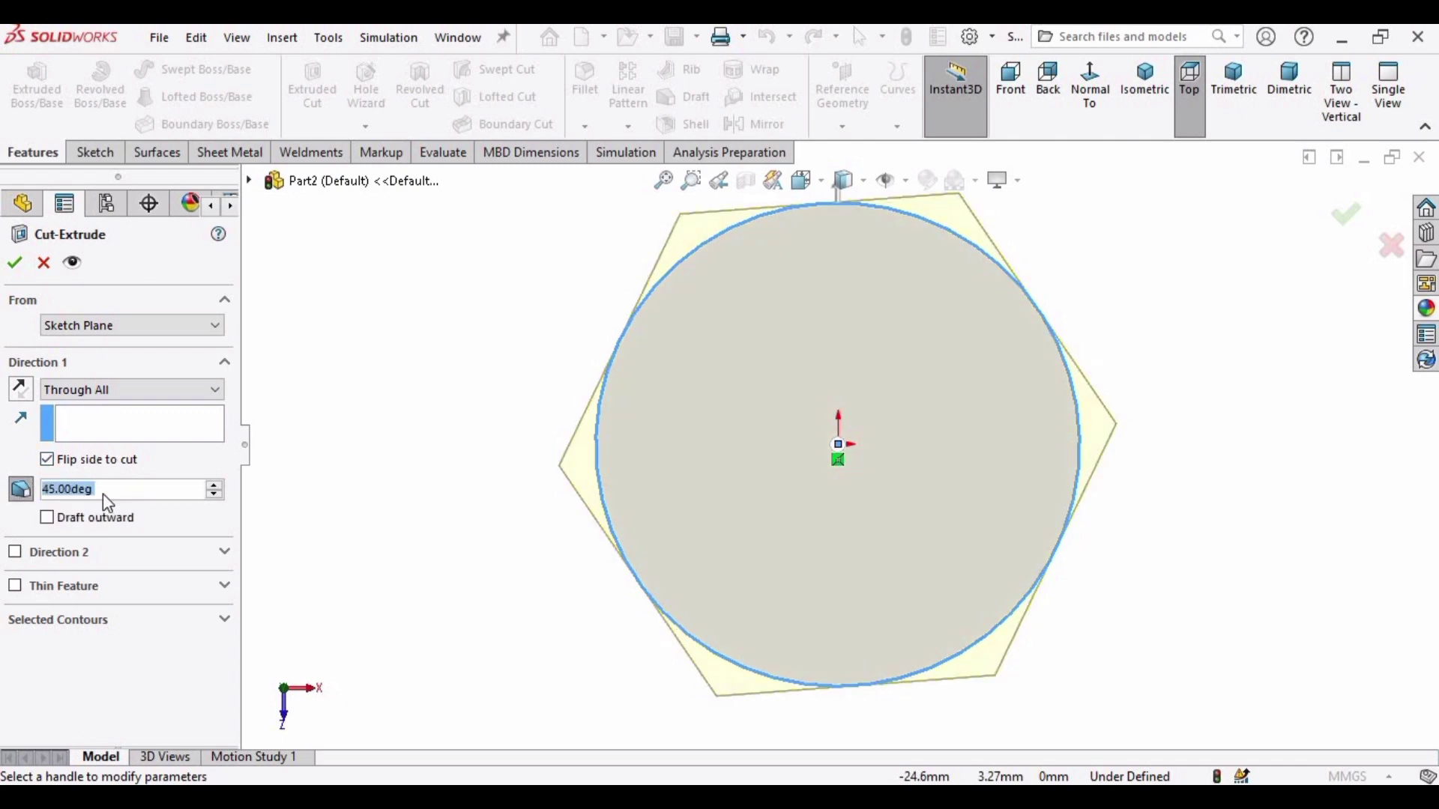
pyautogui.moveTo(545, 534); pyautogui.dragTo(410, 445, button='middle')
pyautogui.click(17, 261)
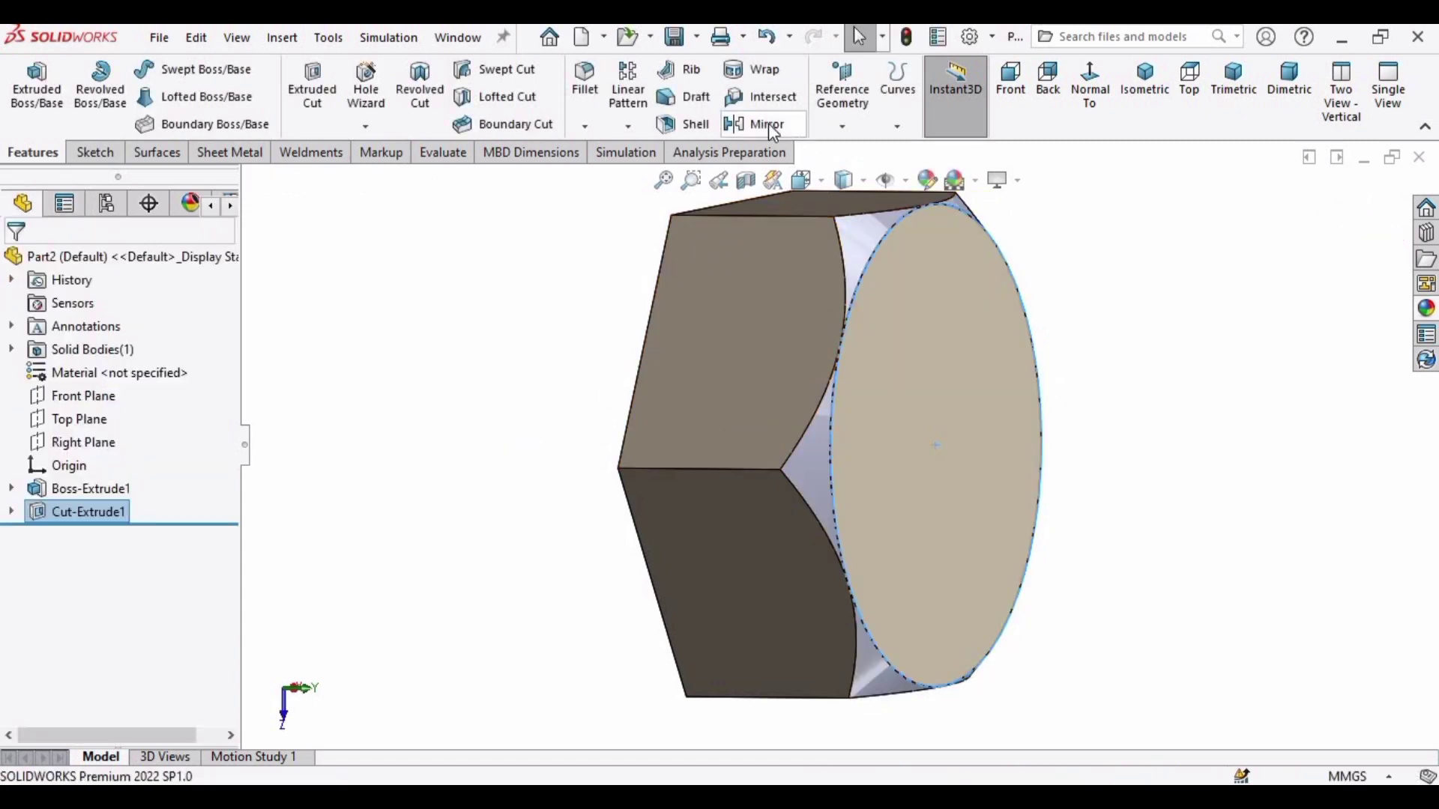
# Mirror Cut-Extrude1 about the Top Plane so the nut's other end is also beveled.
pyautogui.click(774, 129)
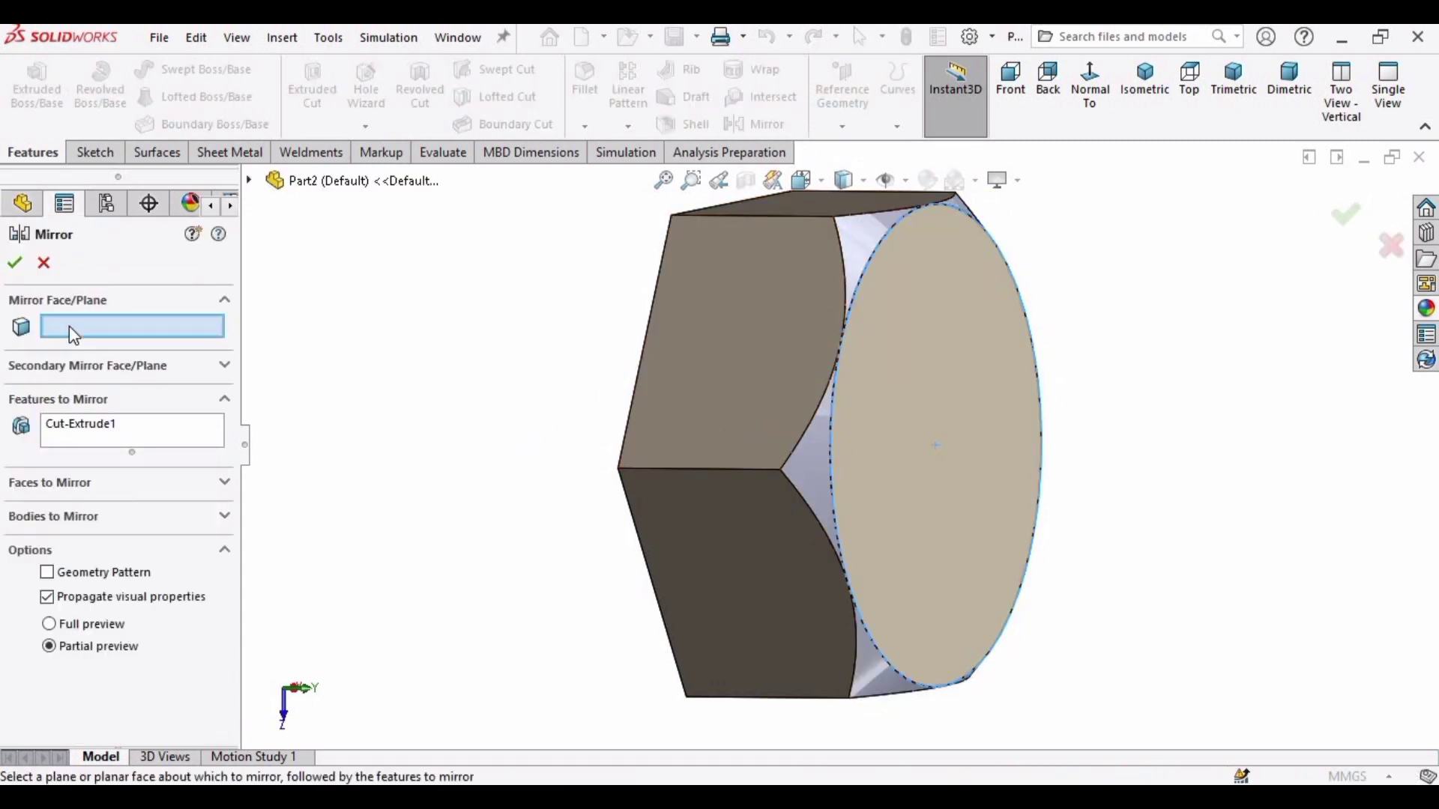
pyautogui.click(250, 180)
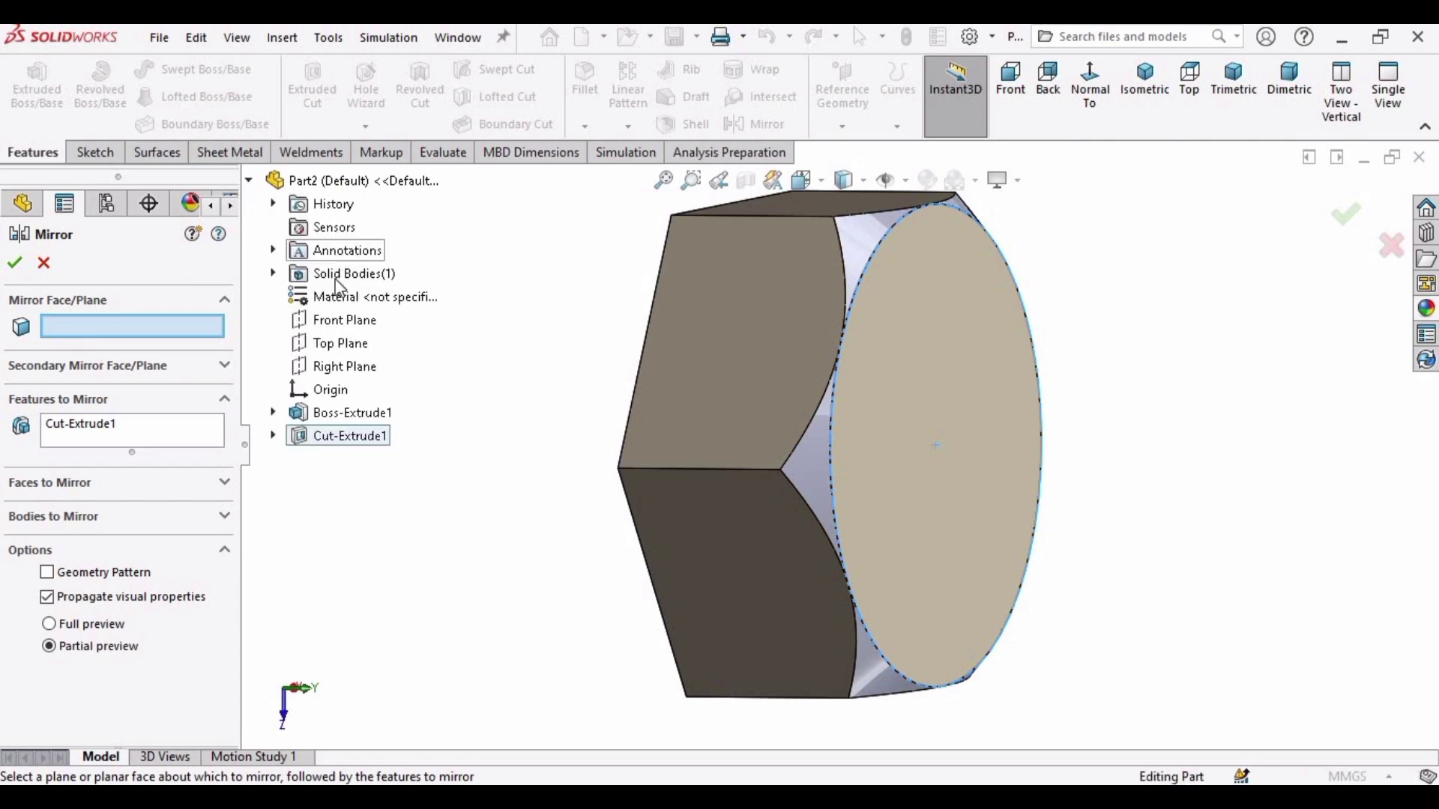
pyautogui.click(318, 344)
pyautogui.moveTo(595, 408); pyautogui.dragTo(642, 395, button='middle')
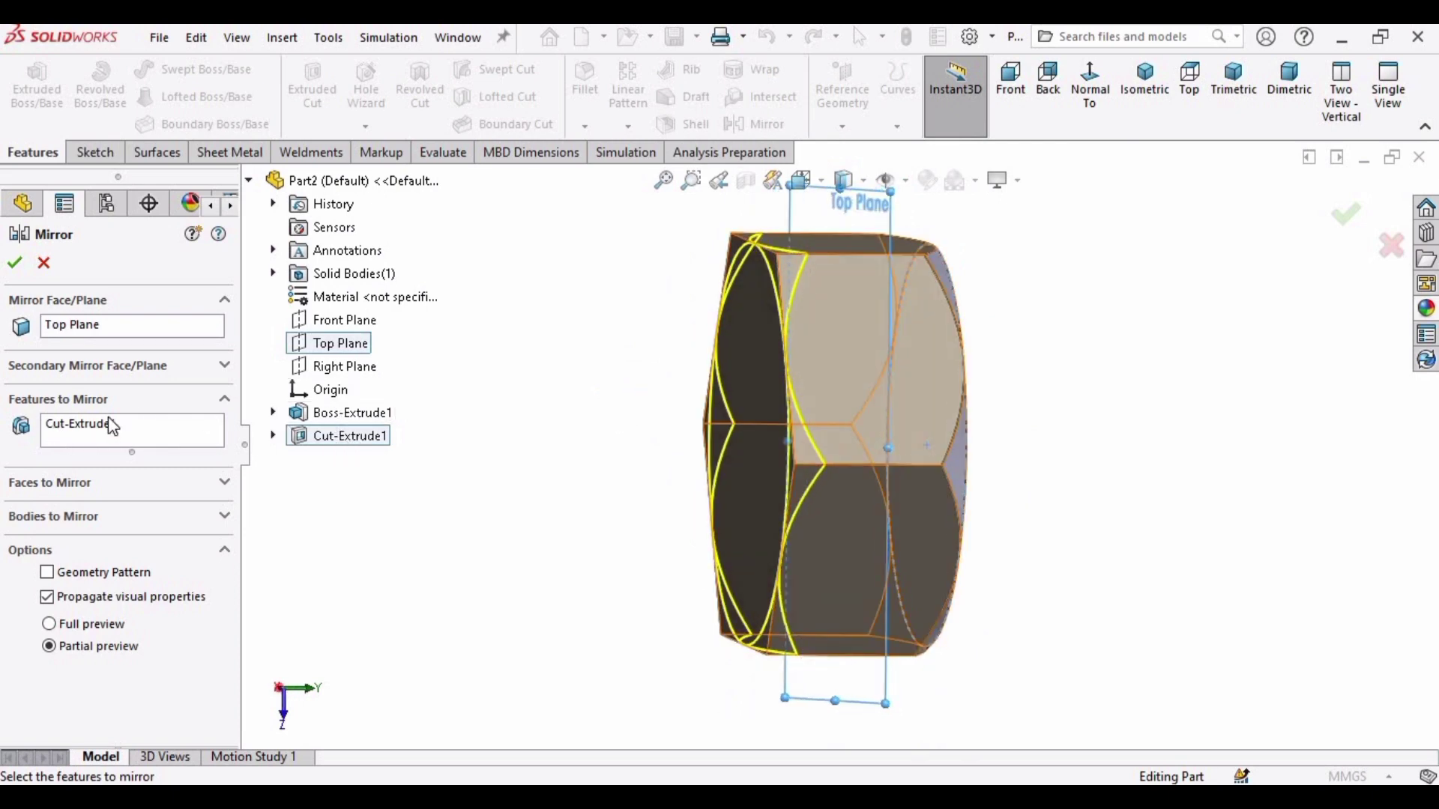
pyautogui.press('Return')
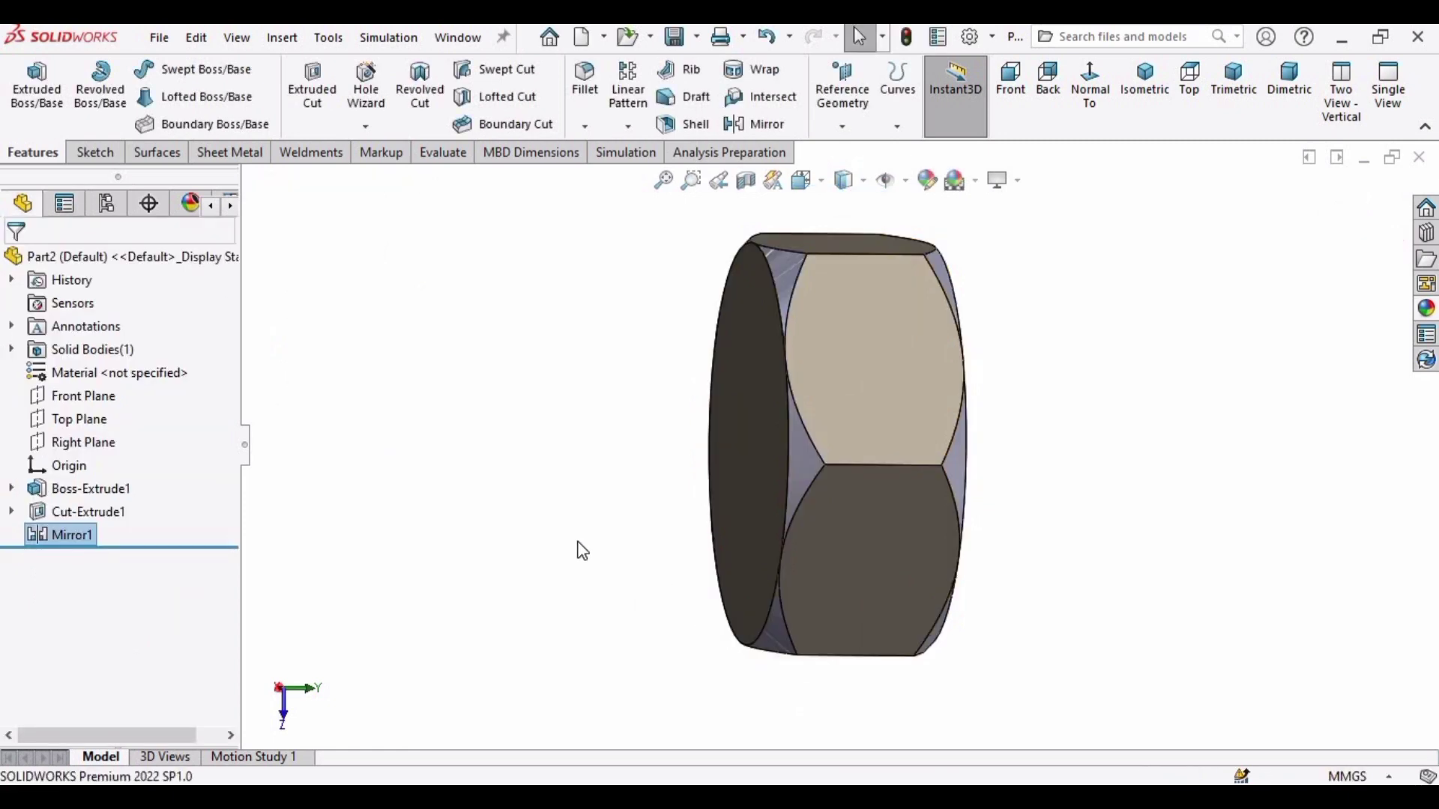
pyautogui.moveTo(1021, 523); pyautogui.dragTo(498, 520, button='middle')
pyautogui.scroll(-5, 784, 505)
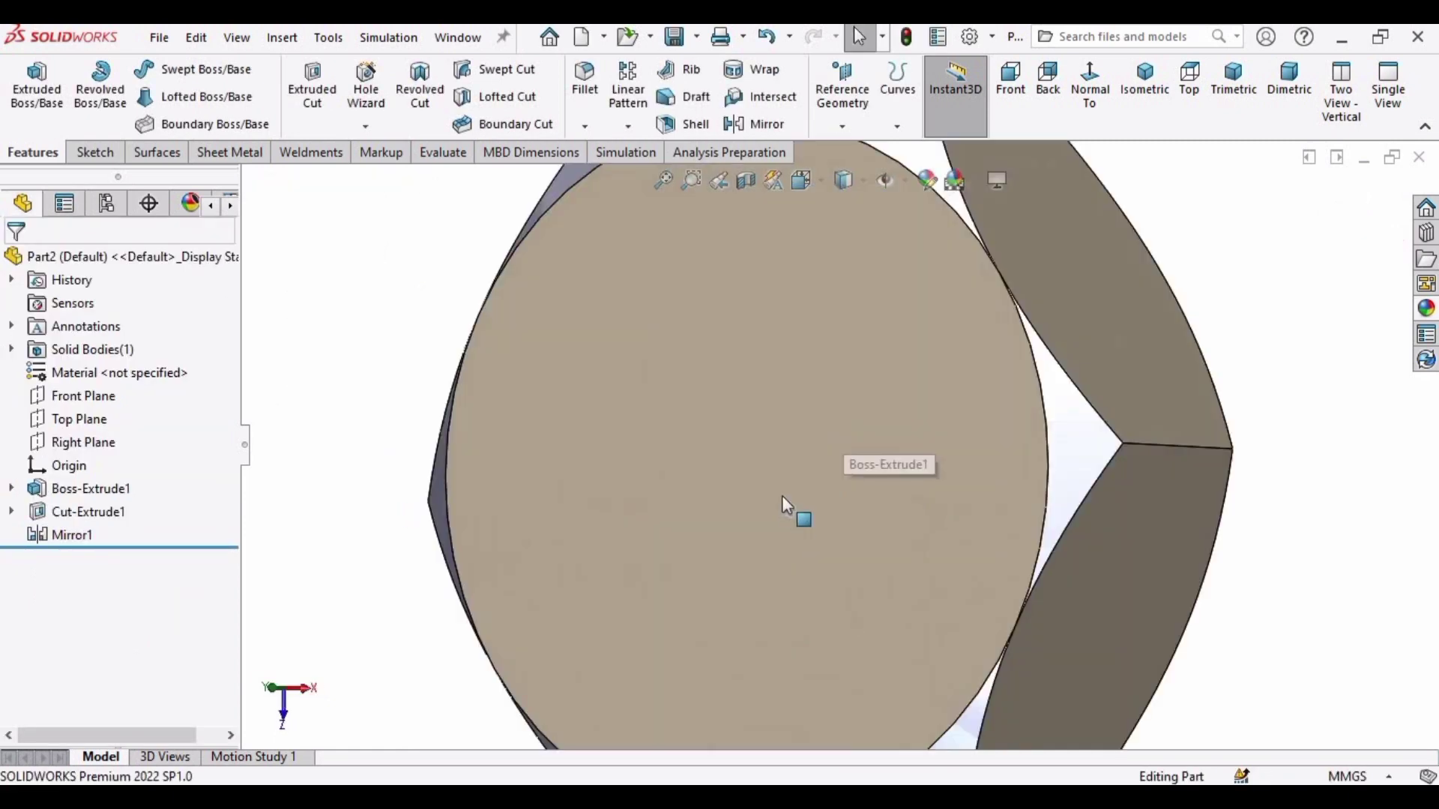
pyautogui.scroll(1, 739, 552)
pyautogui.scroll(2, 727, 547)
# Sketch a circle centred on the origin on the nut's end face.
pyautogui.click(796, 459)
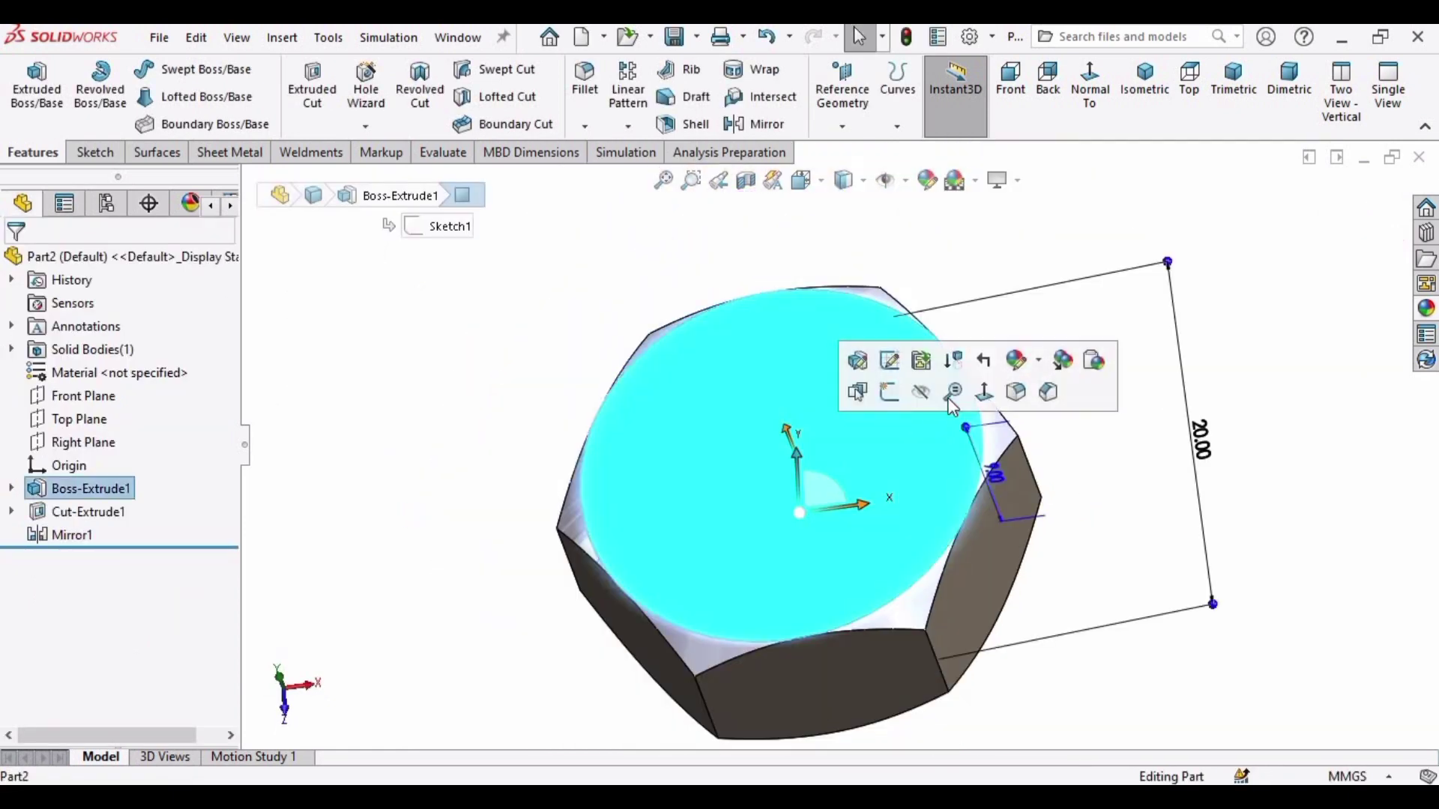
pyautogui.click(881, 396)
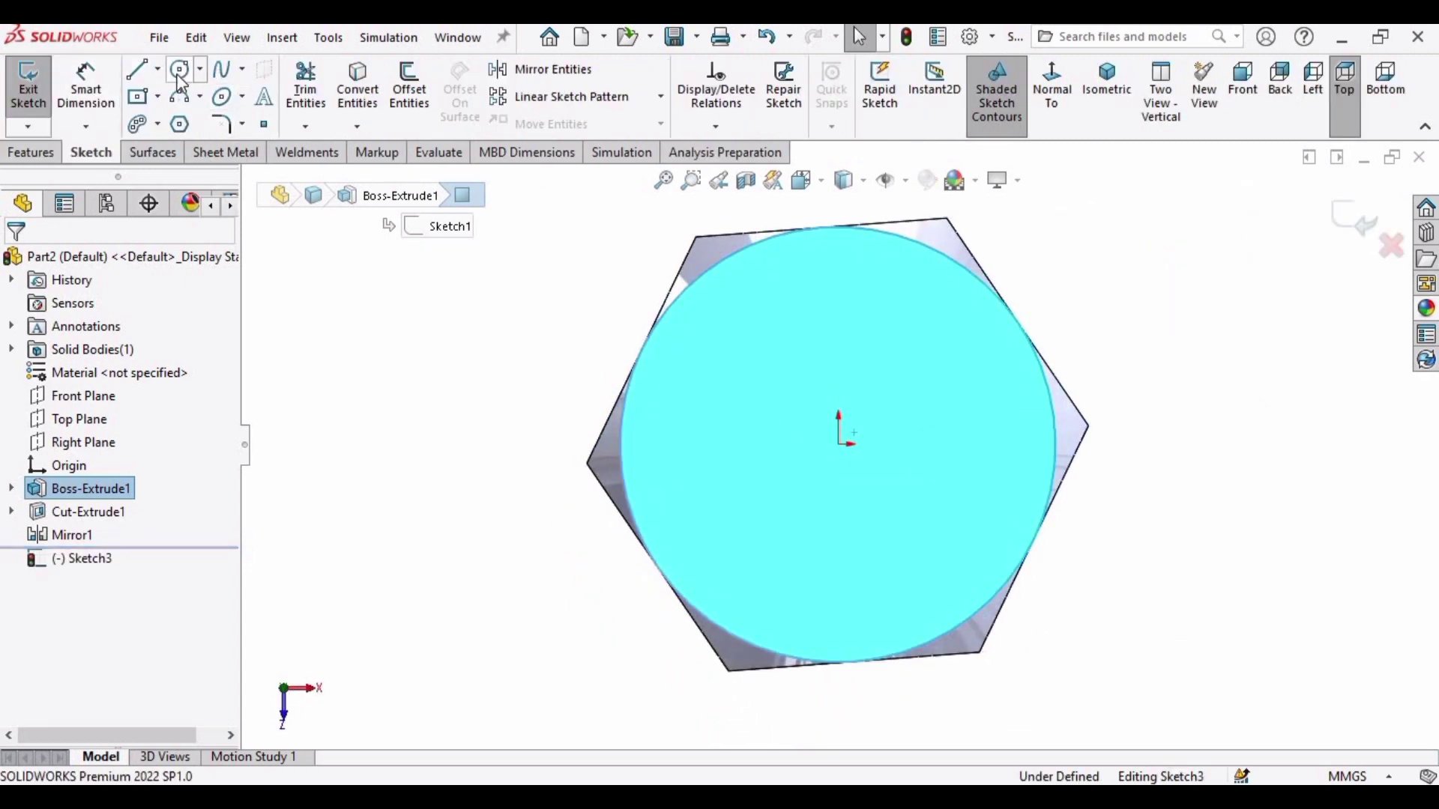
pyautogui.click(839, 444)
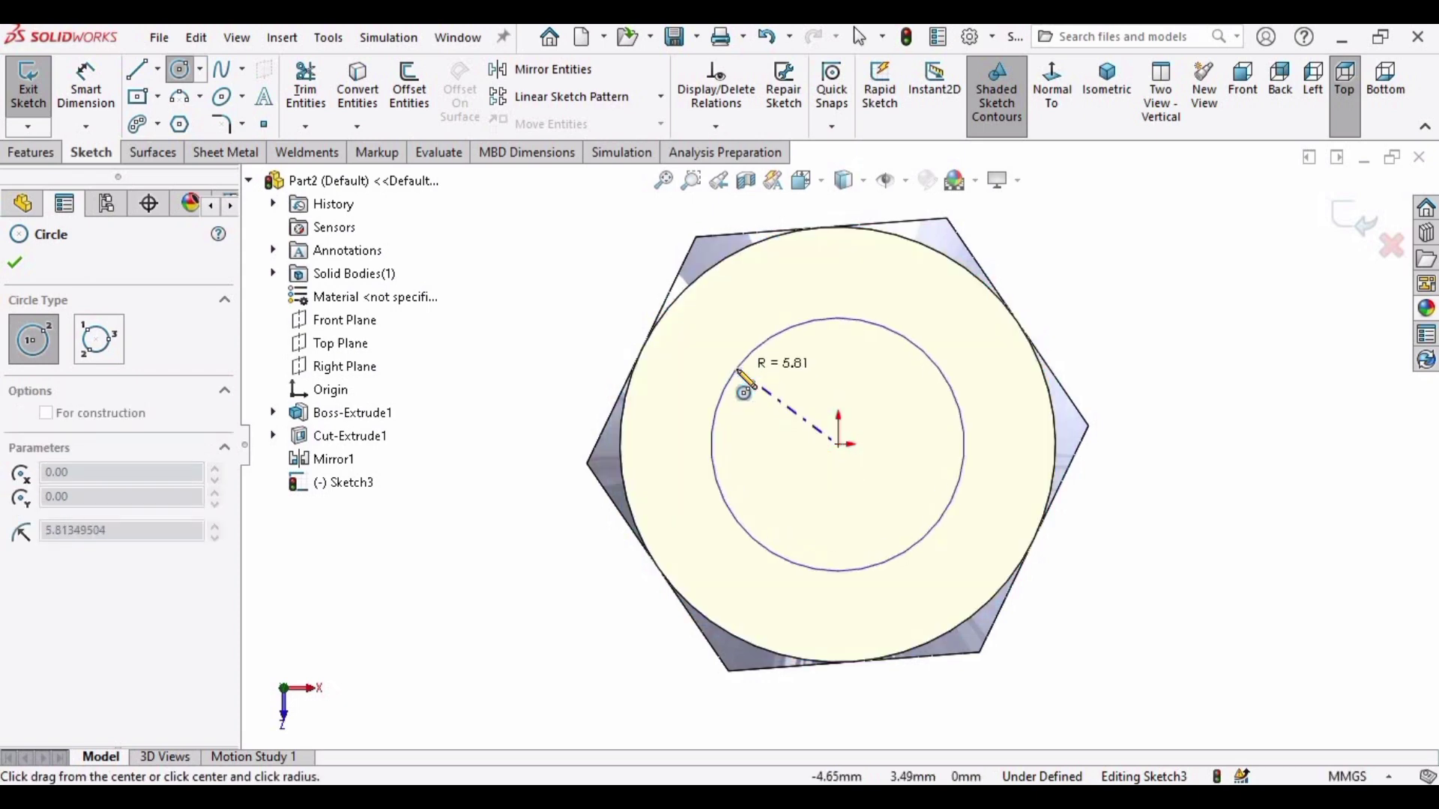
pyautogui.click(745, 386)
pyautogui.press('Escape')
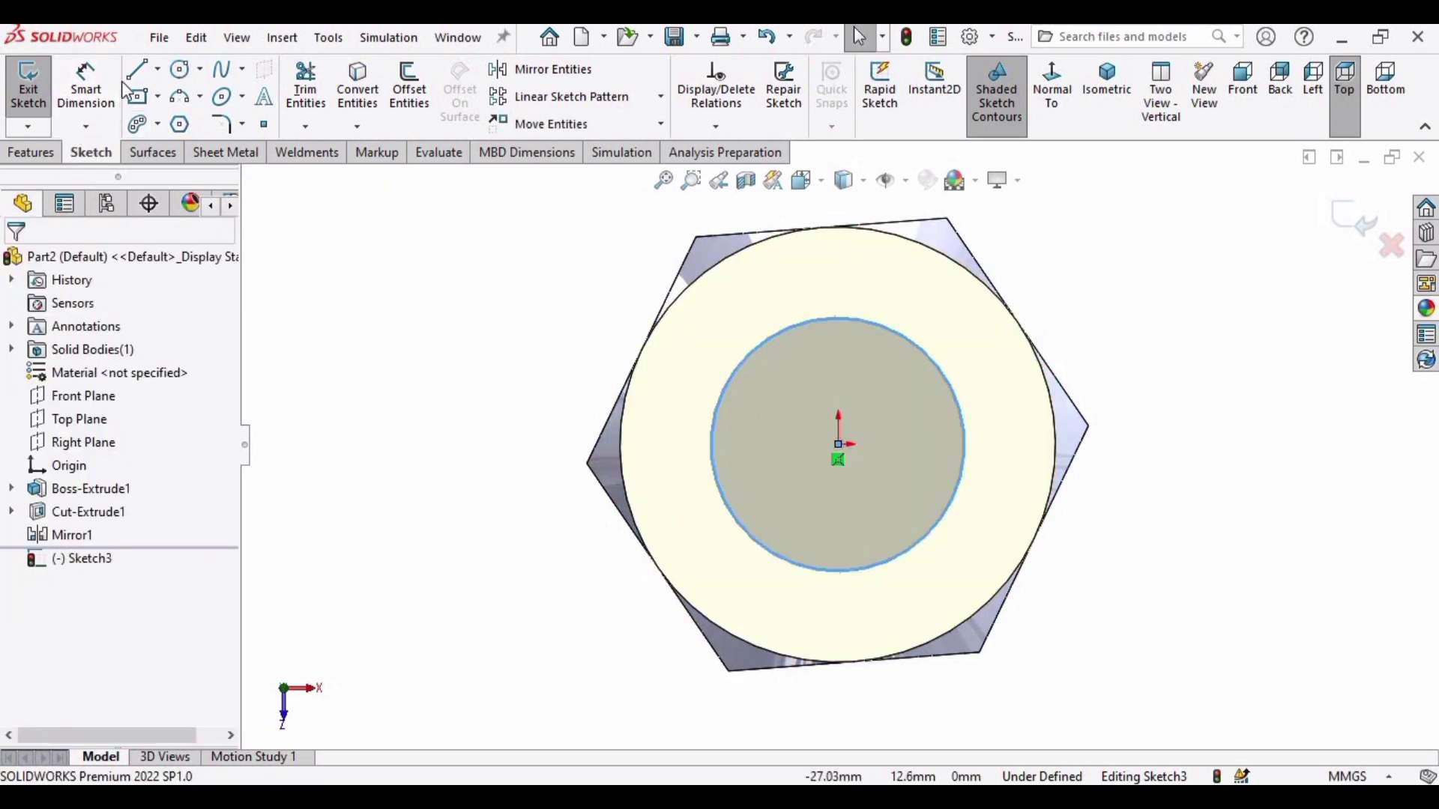
# Dimension the circle to a 10.38 mm diameter.
pyautogui.click(114, 109)
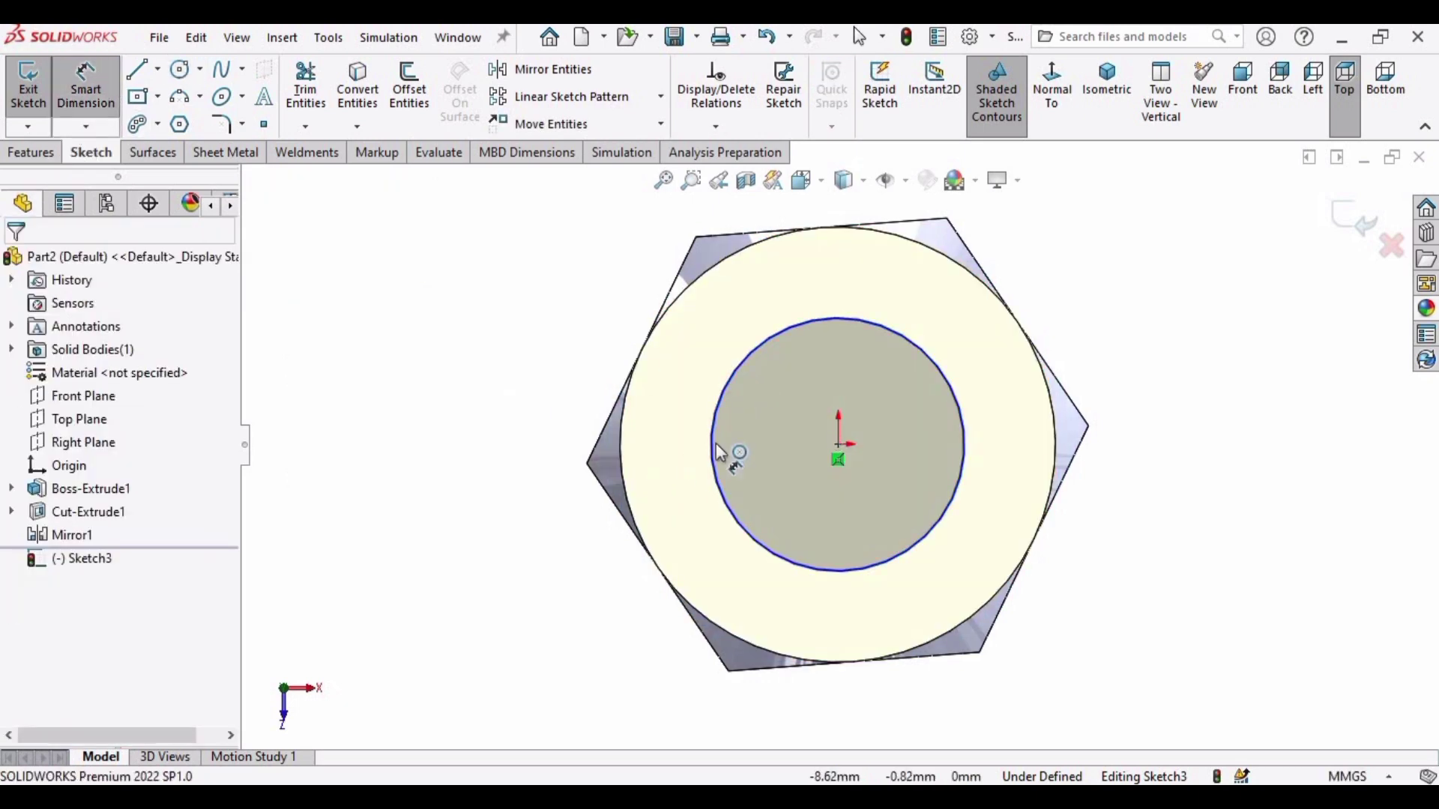
pyautogui.click(721, 486)
pyautogui.click(528, 468)
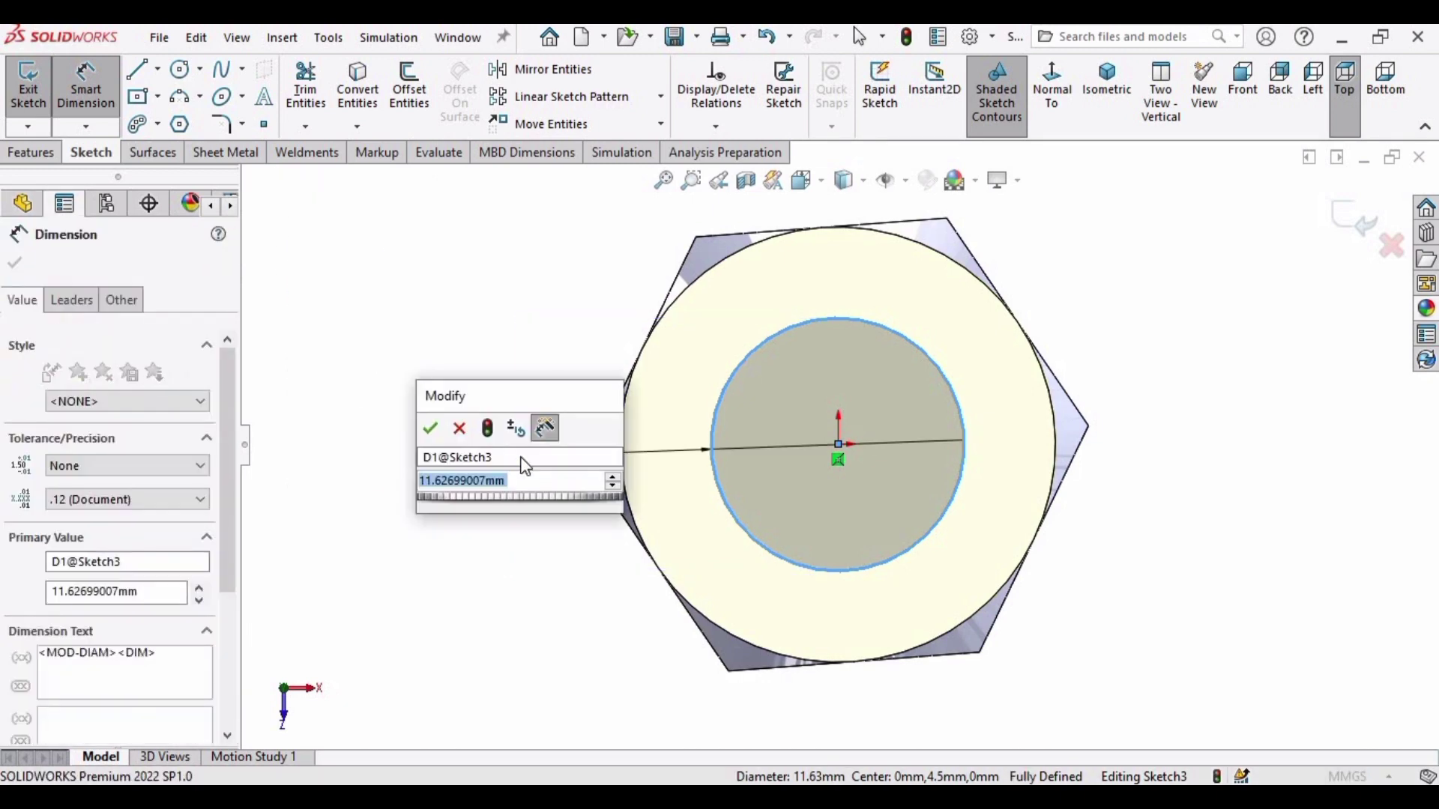
pyautogui.write('10.38')
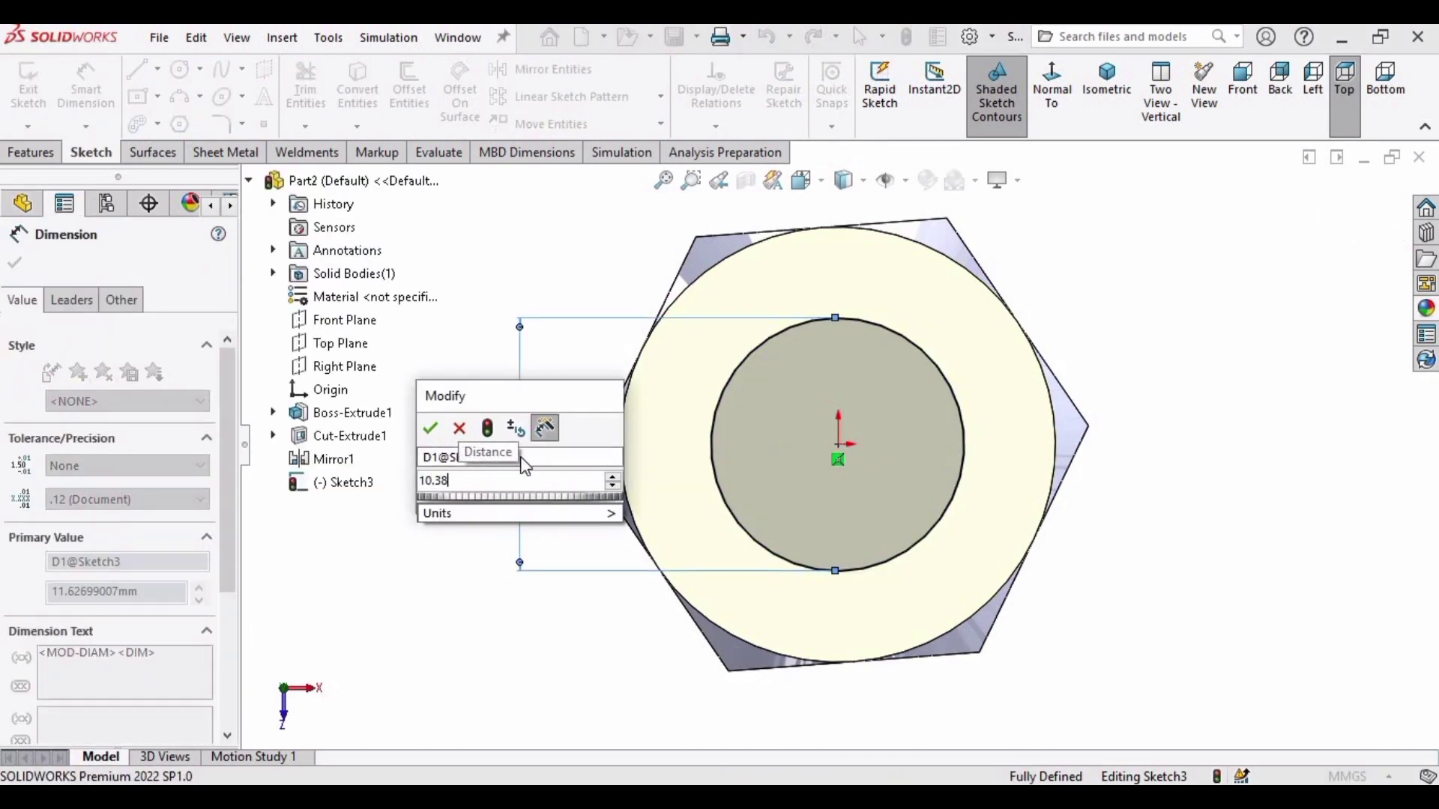
pyautogui.press('Return')
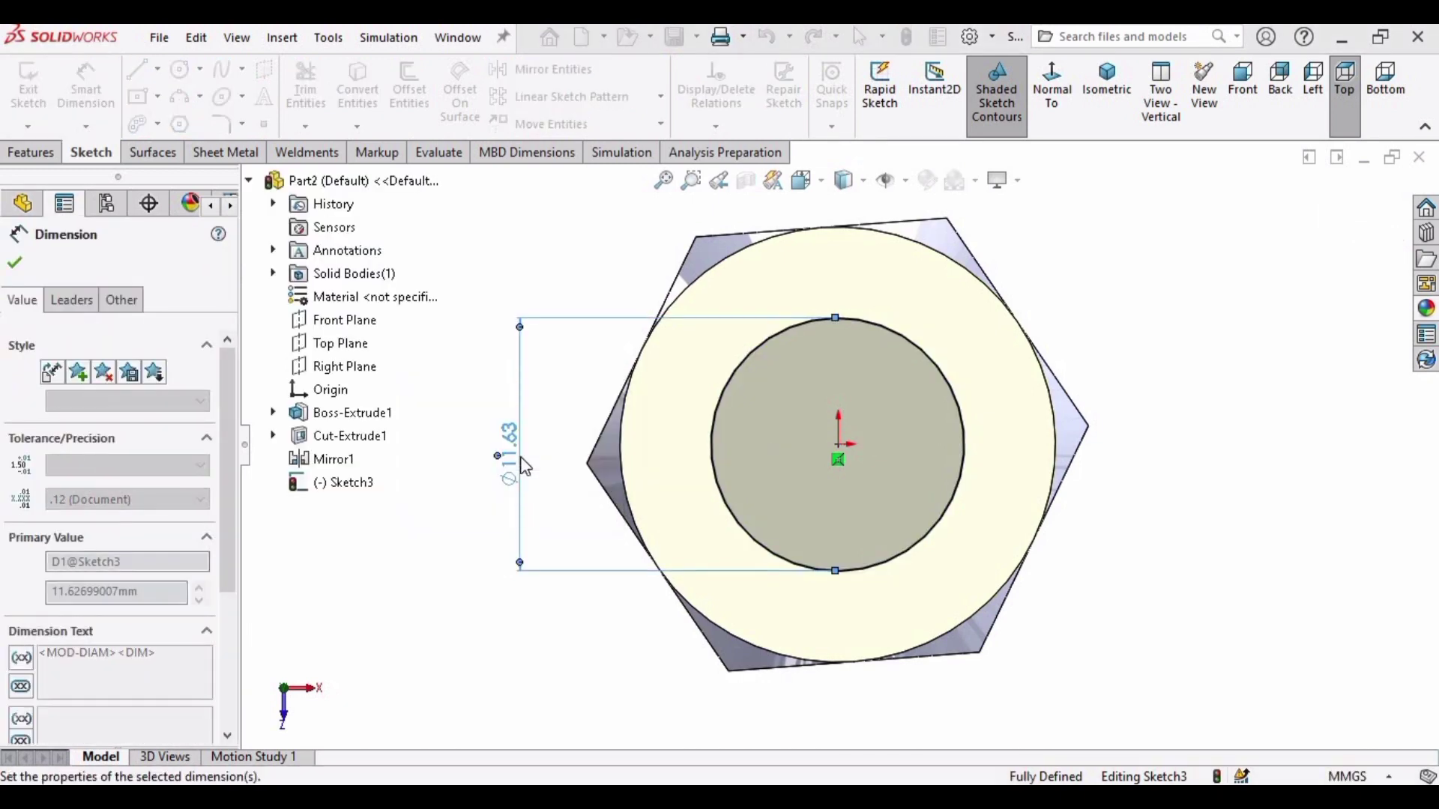
pyautogui.press('Escape')
# Cut the circle Through All to bore the hole through the nut.
pyautogui.click(30, 149)
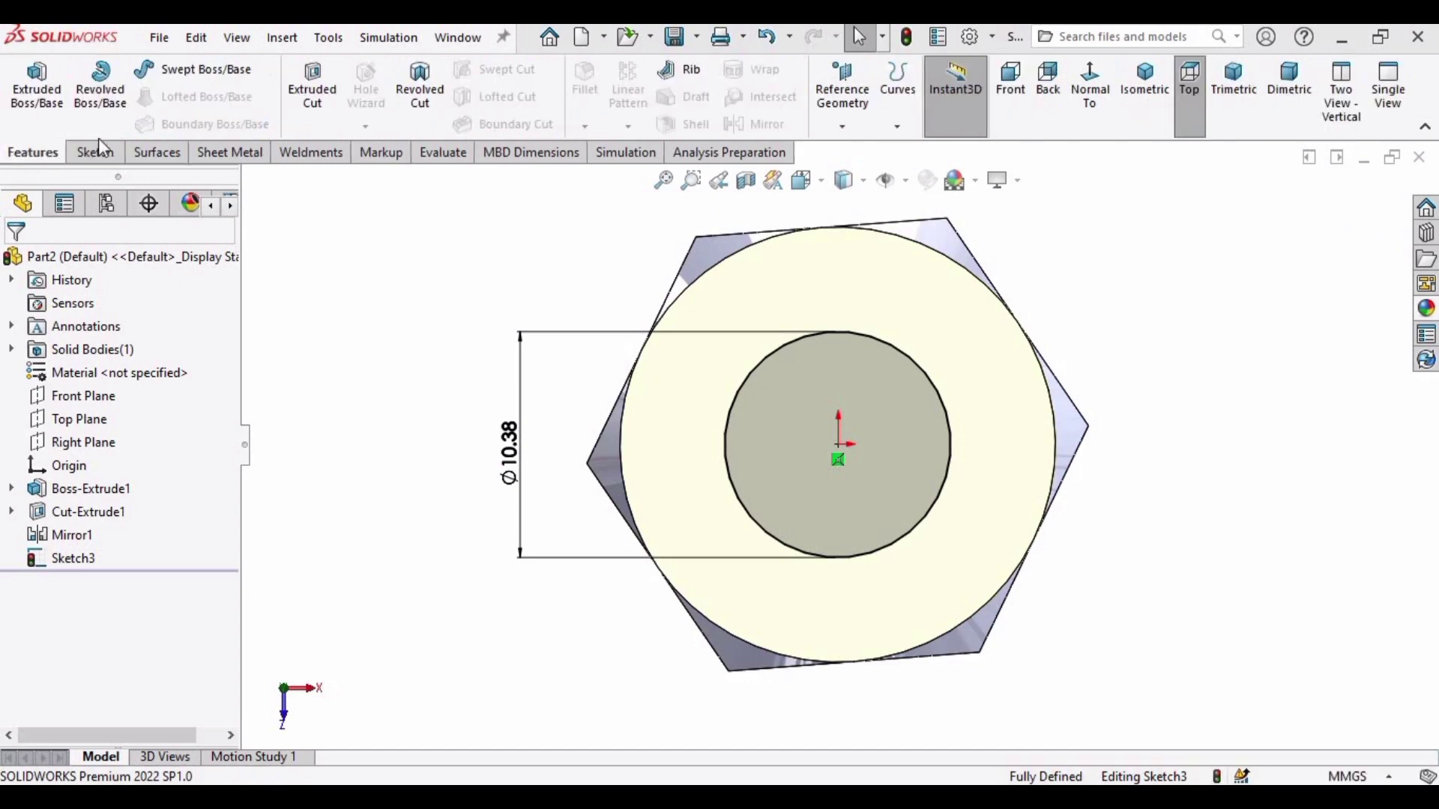
pyautogui.click(313, 89)
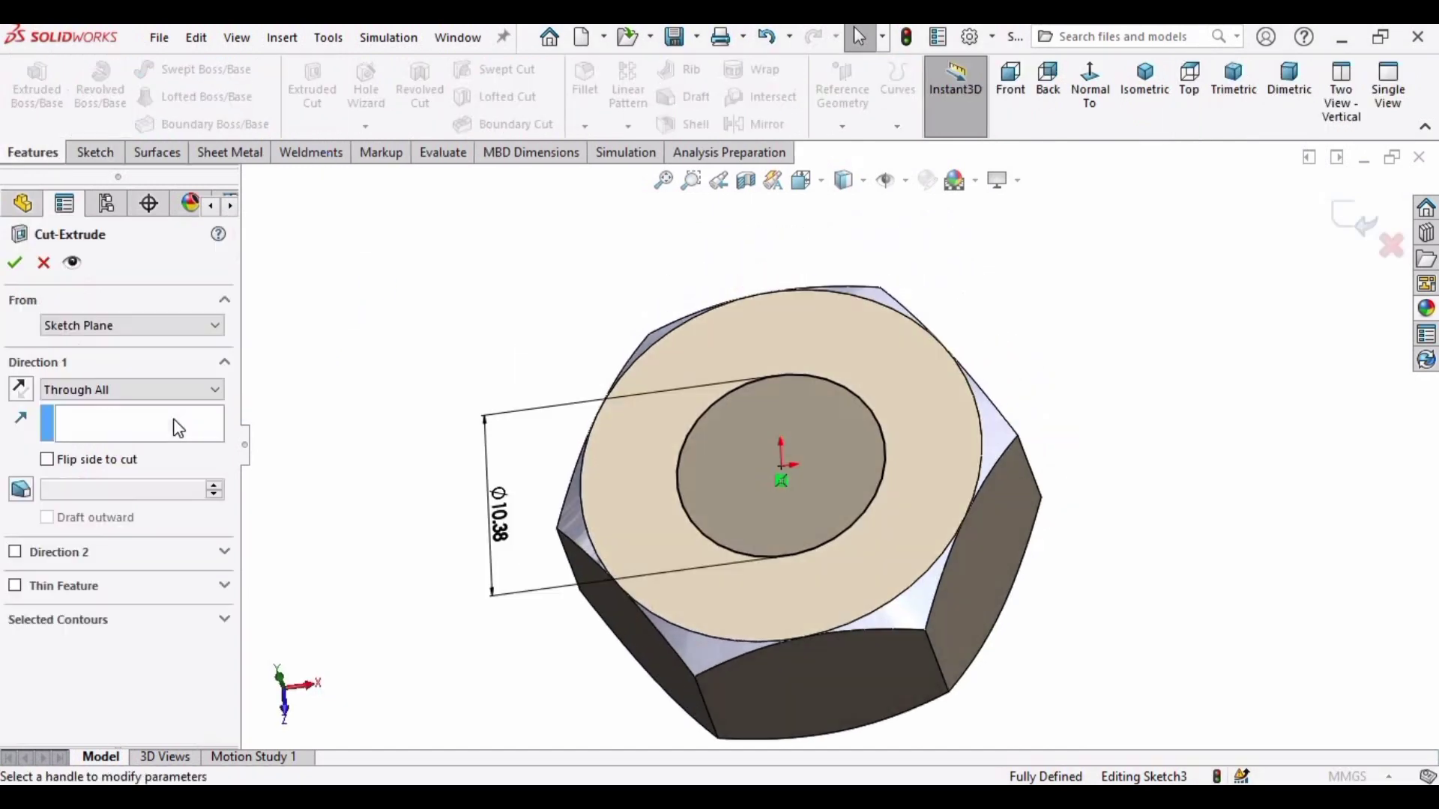
pyautogui.click(124, 390)
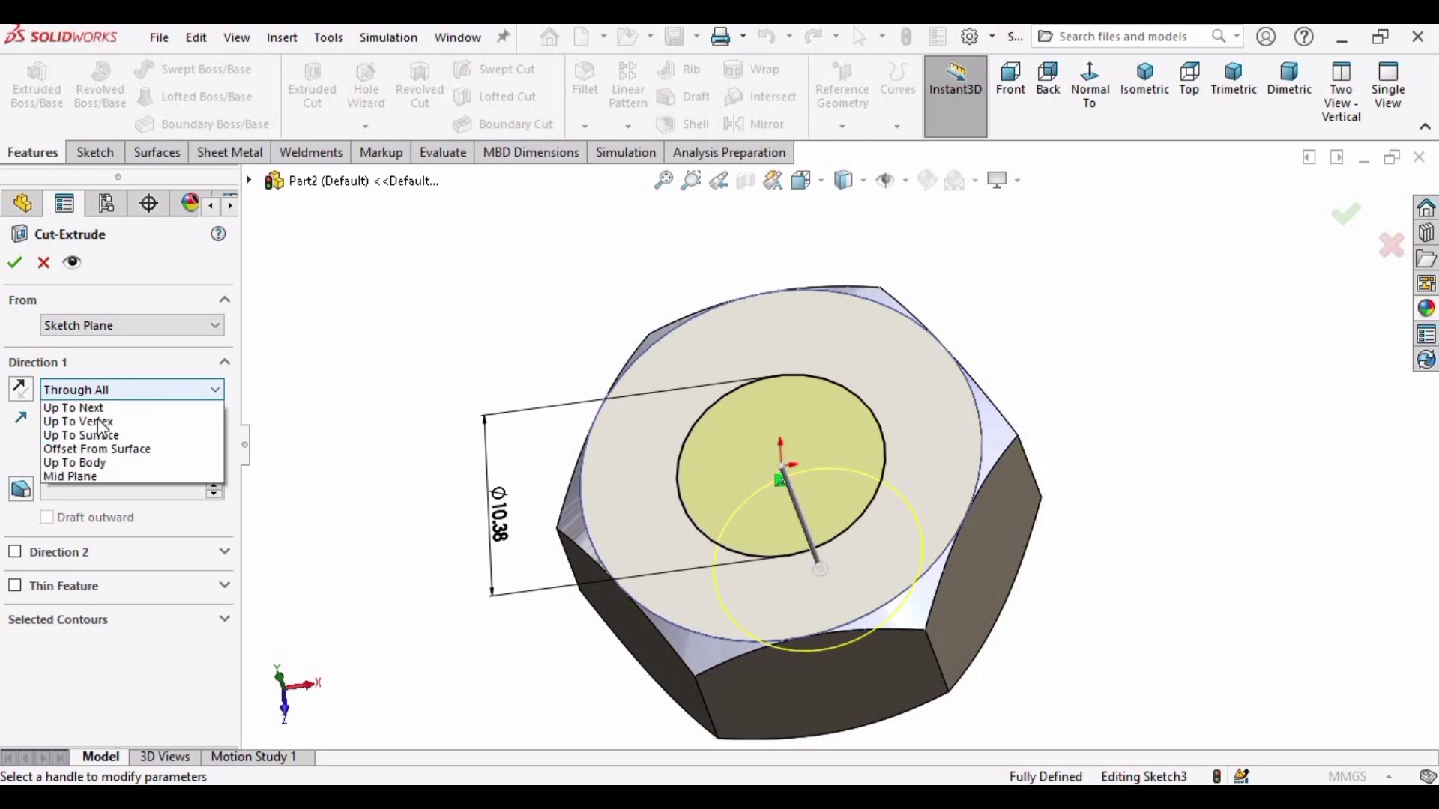
pyautogui.click(34, 306)
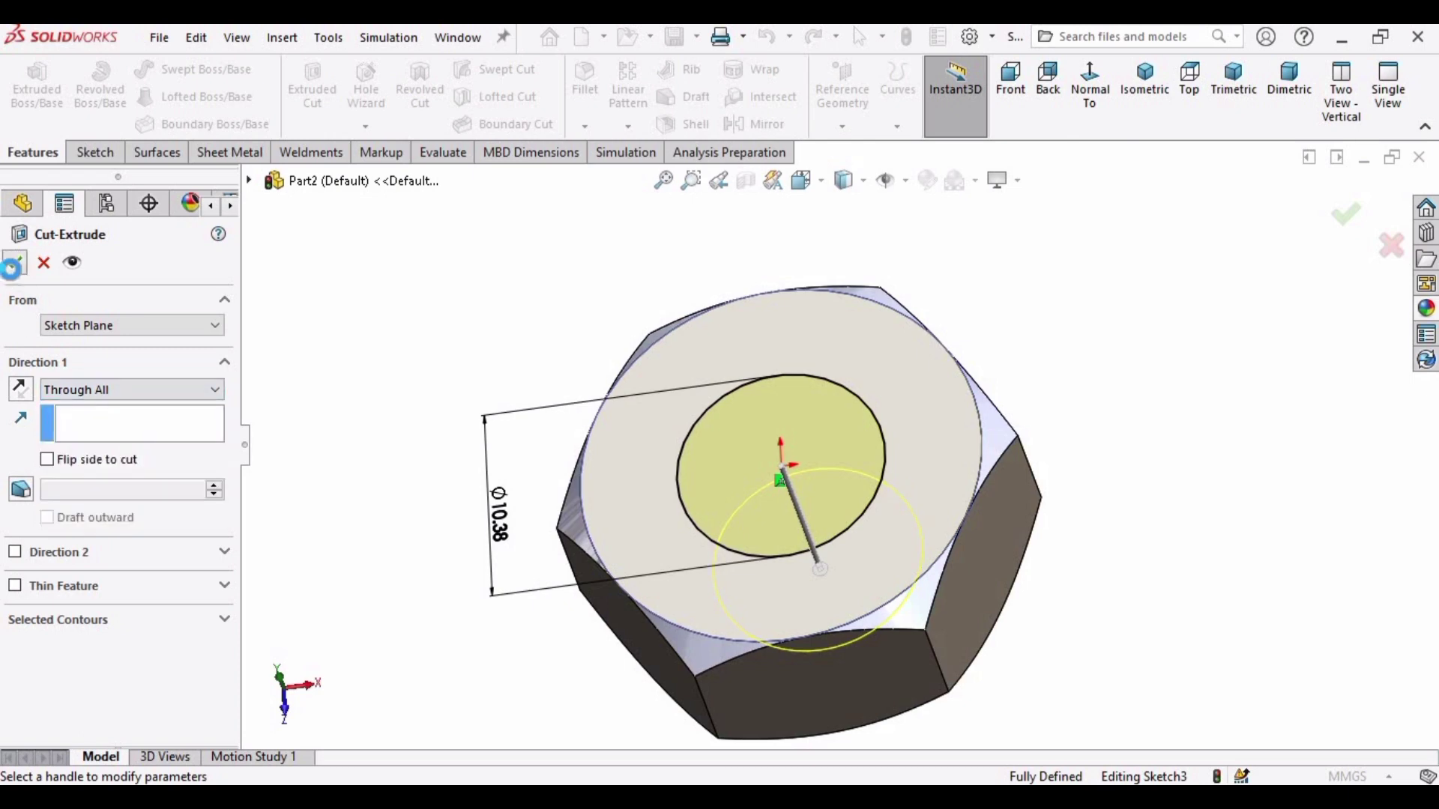
pyautogui.click(13, 264)
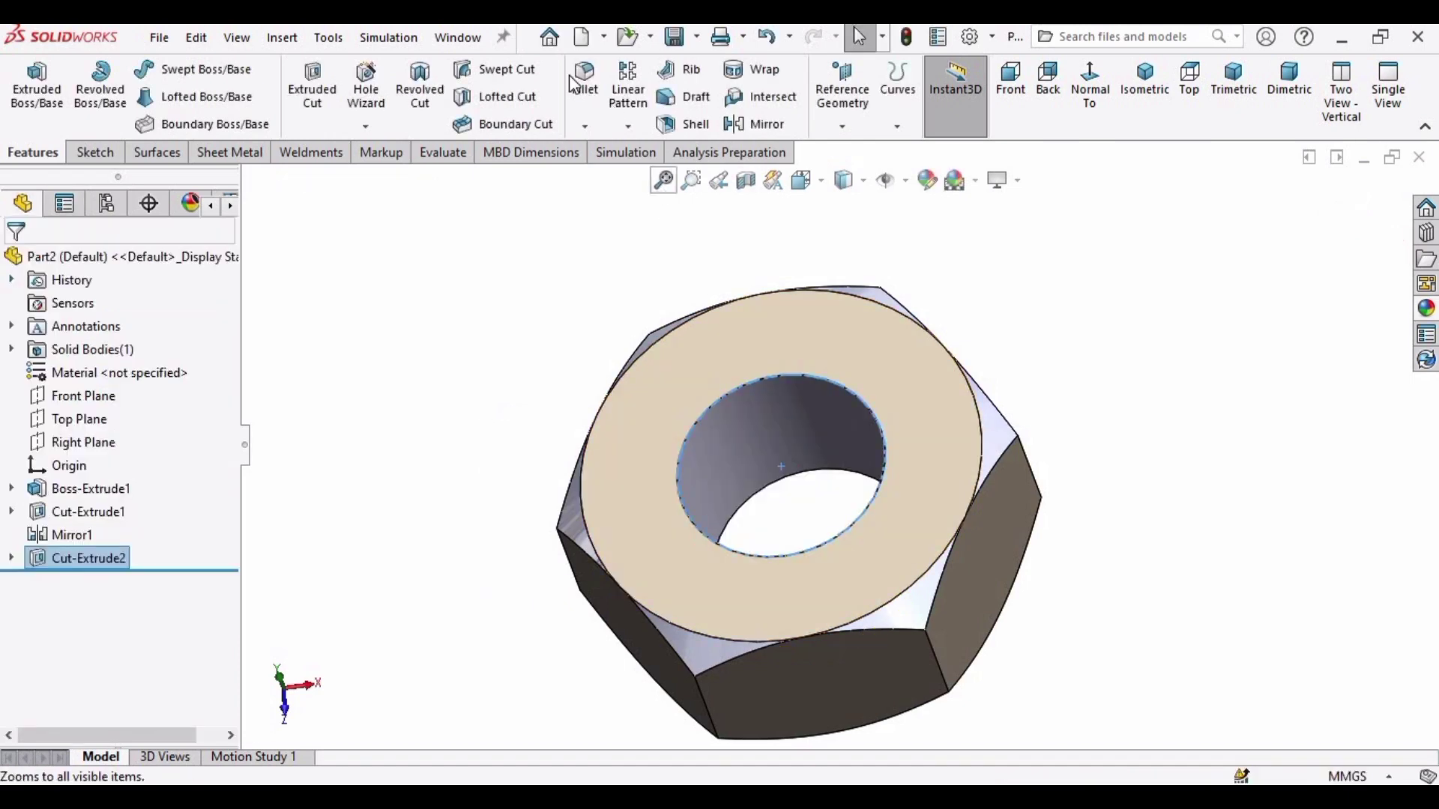
# Chamfer both rim edges of the nut's bore at 0.5 mm × 45°.
pyautogui.click(583, 127)
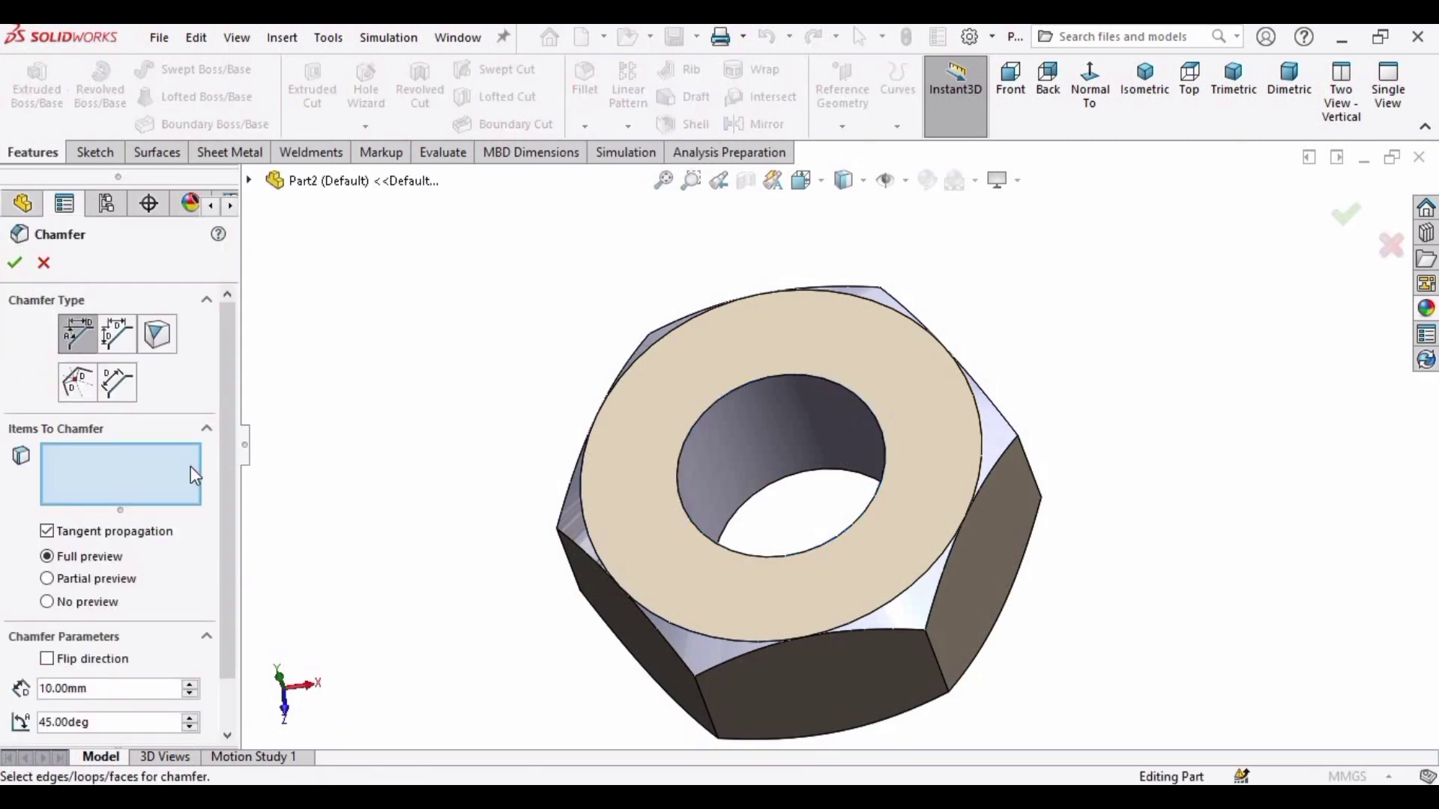
pyautogui.click(65, 472)
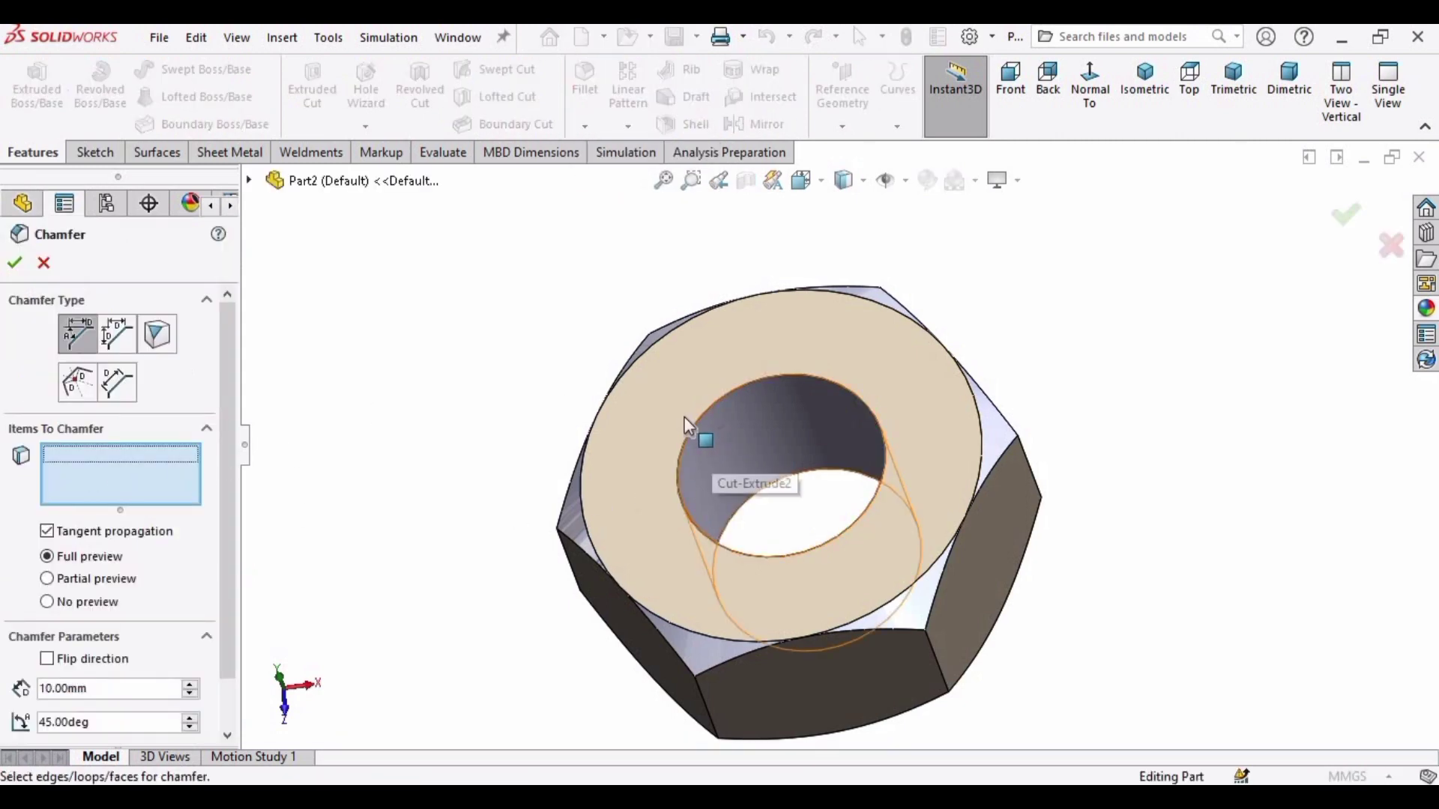
pyautogui.click(678, 463)
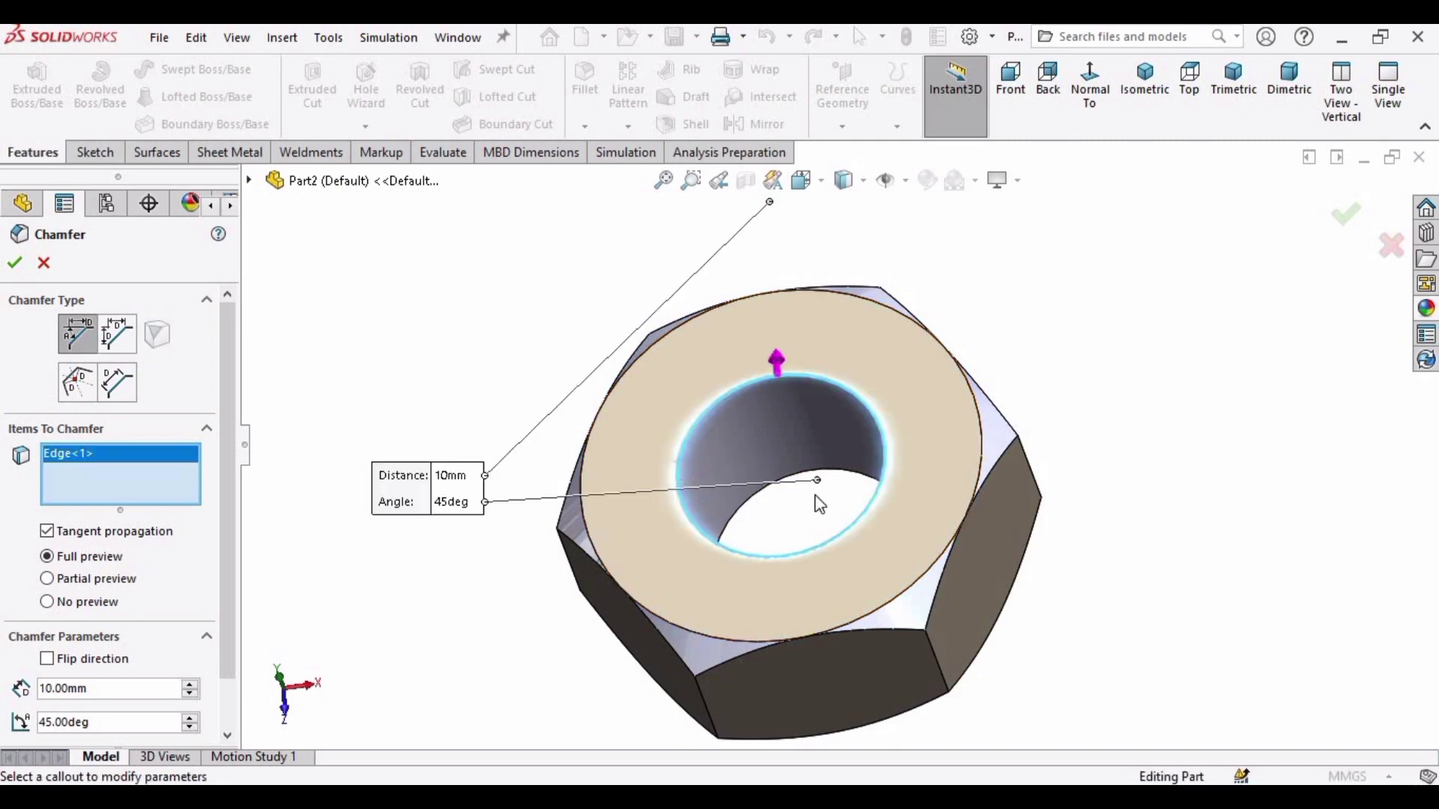
pyautogui.moveTo(956, 505); pyautogui.dragTo(637, 480, button='middle')
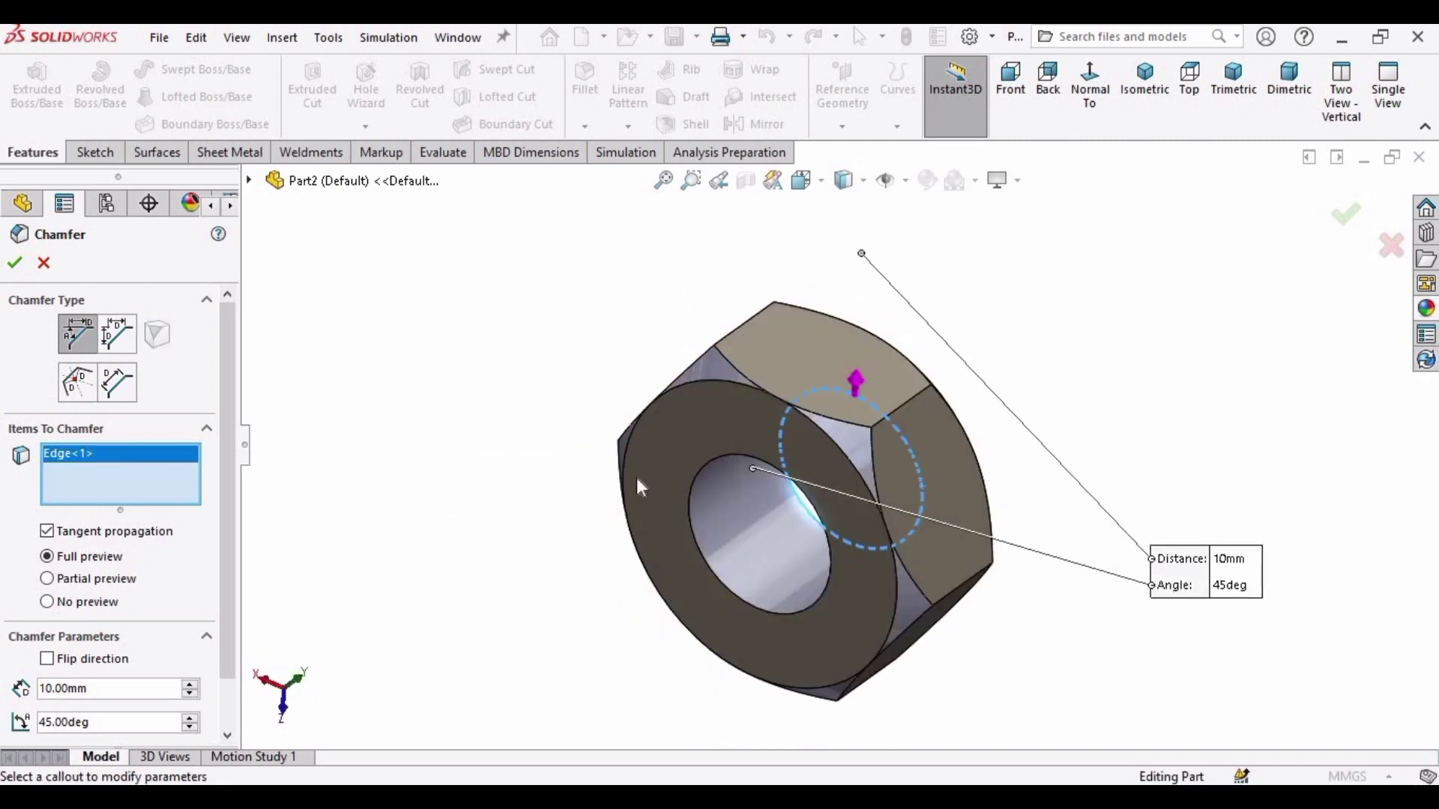
pyautogui.click(687, 559)
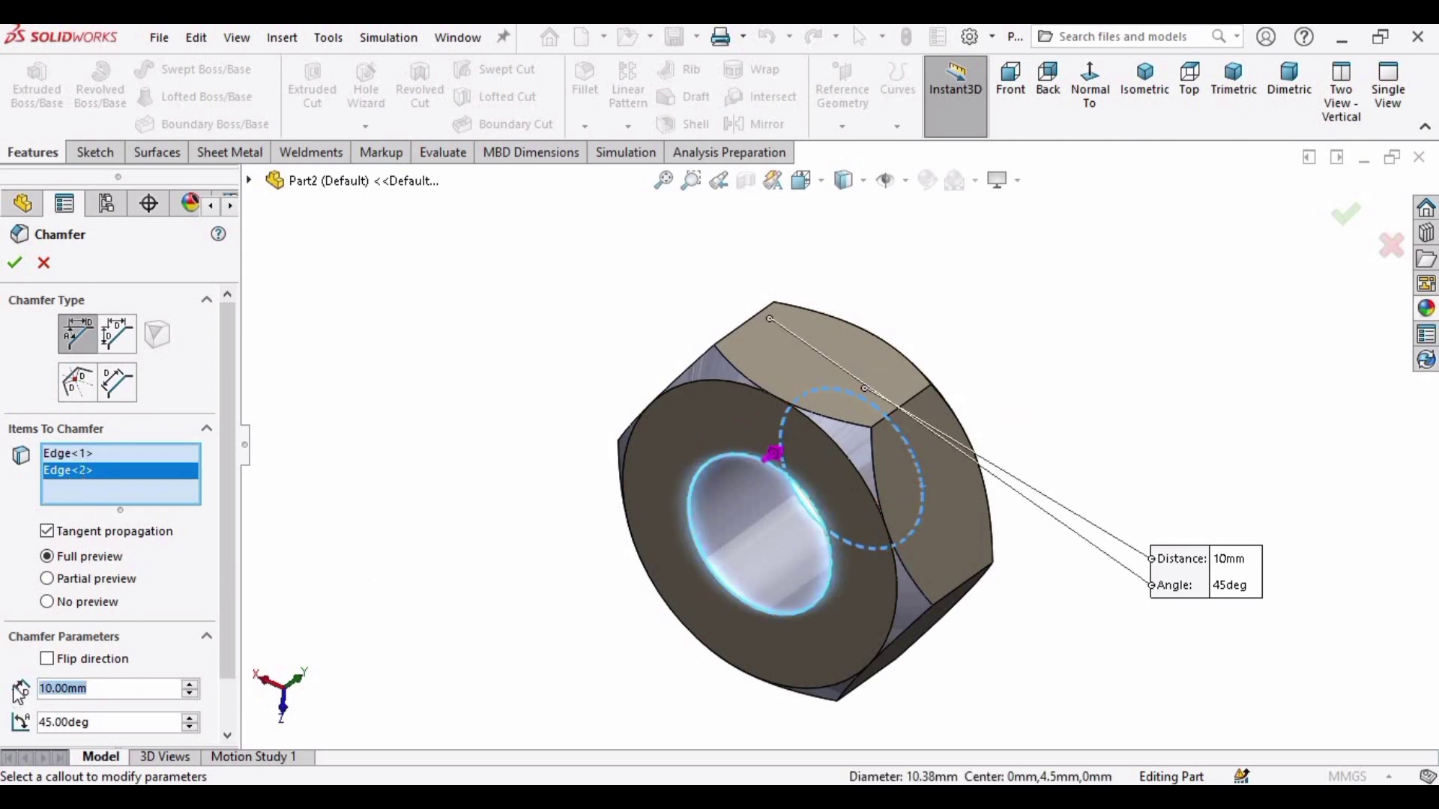
pyautogui.write('0.5')
pyautogui.press('Return')
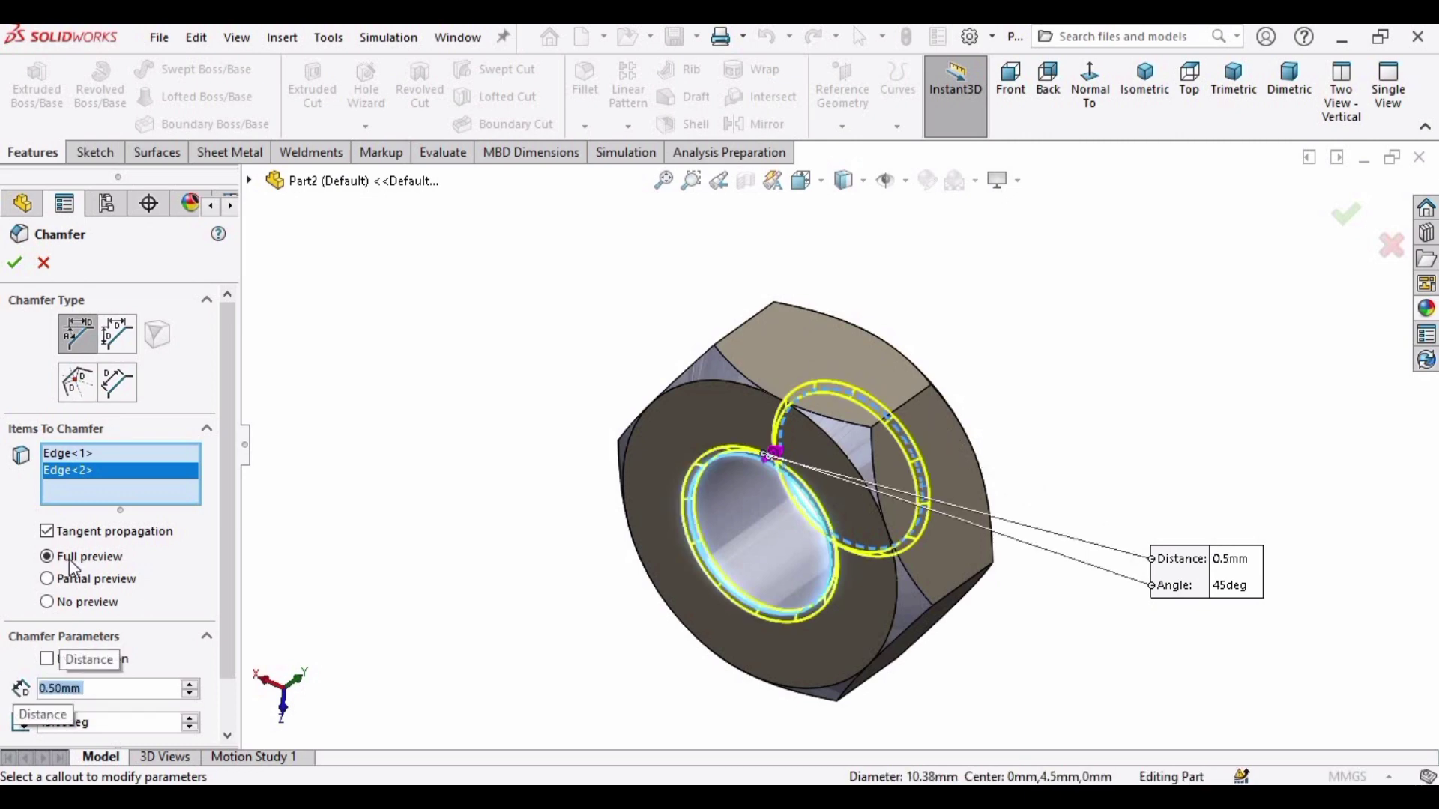
pyautogui.click(15, 264)
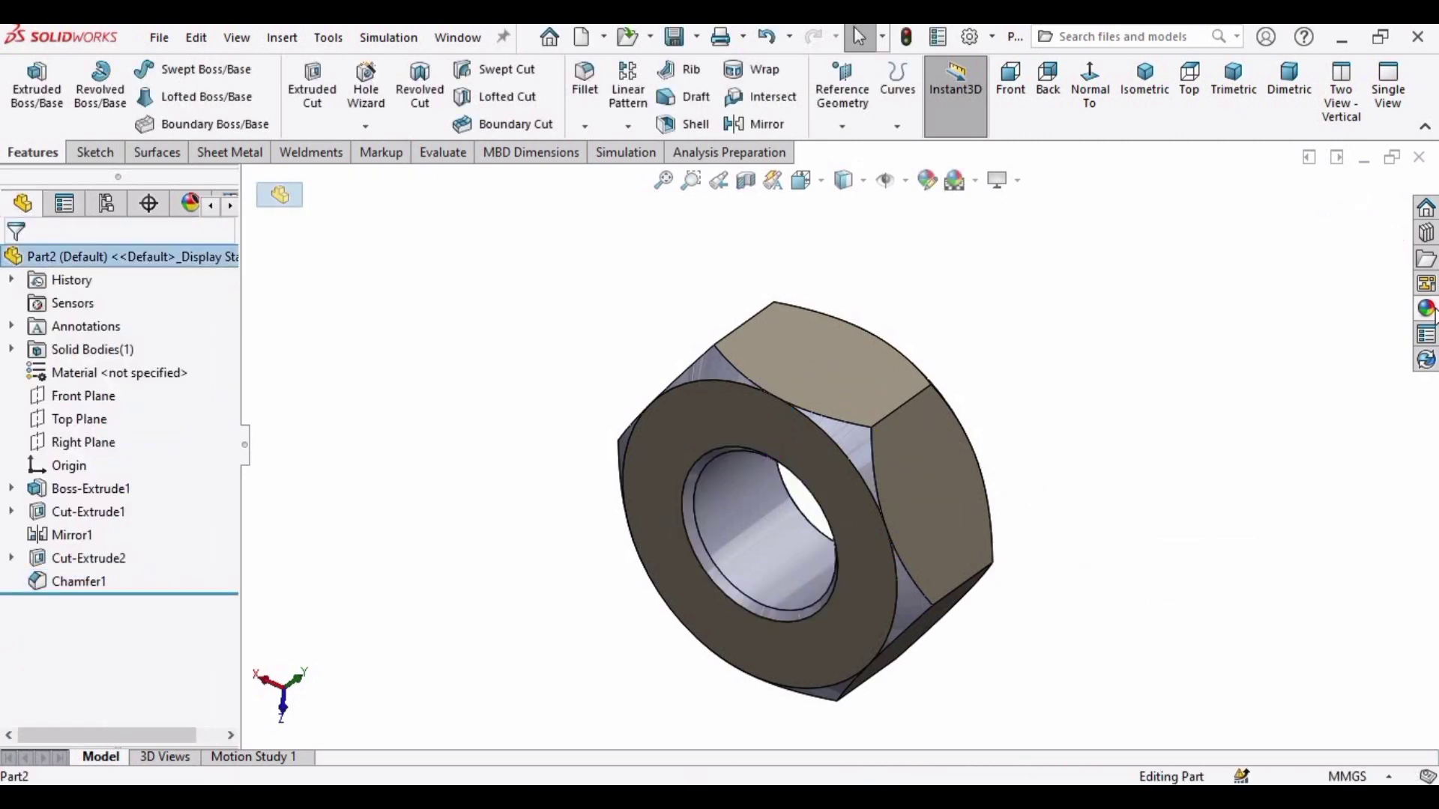
# Give the nut a matte nickel appearance and start a thread on the bore's edge.
pyautogui.click(1426, 308)
pyautogui.click(1147, 600)
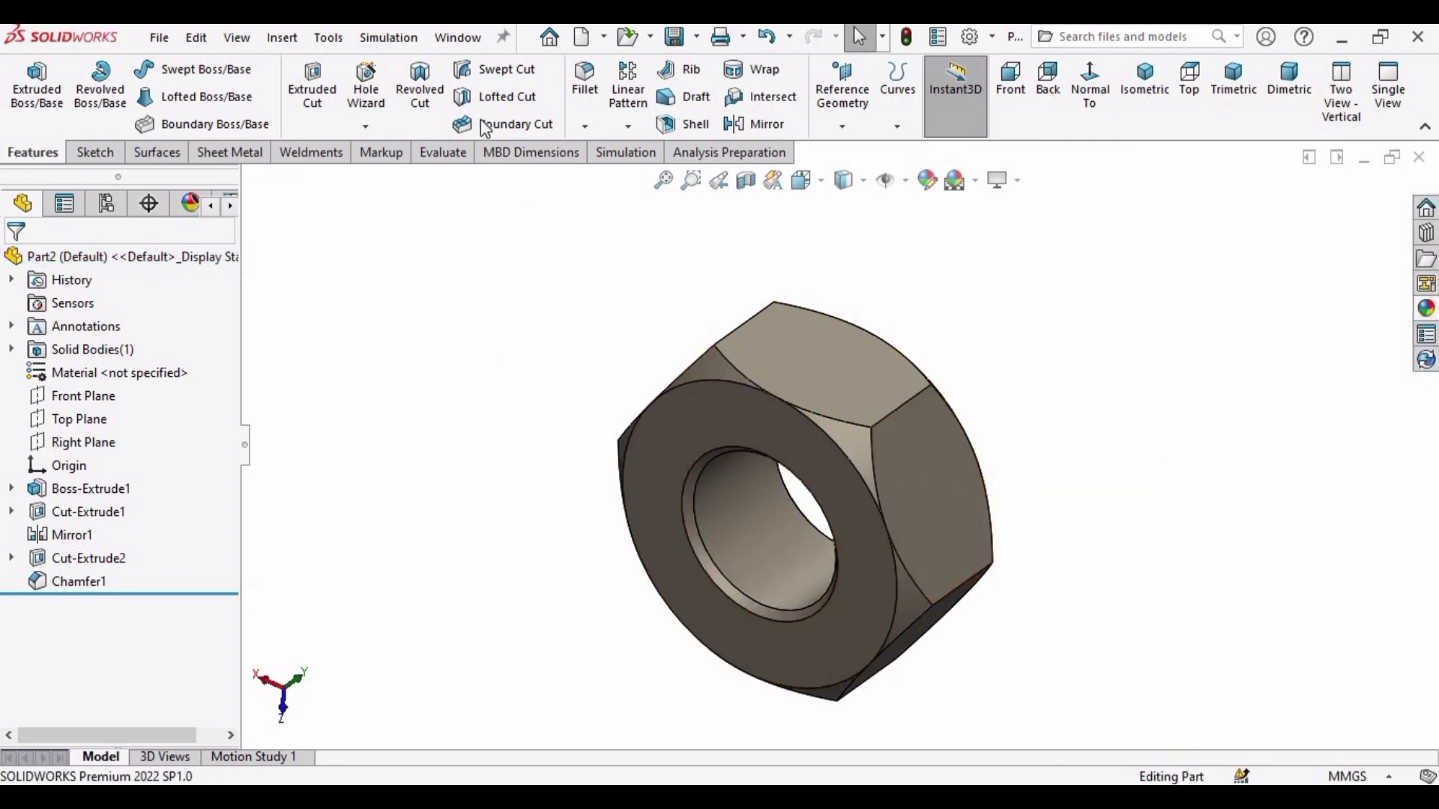
pyautogui.click(363, 128)
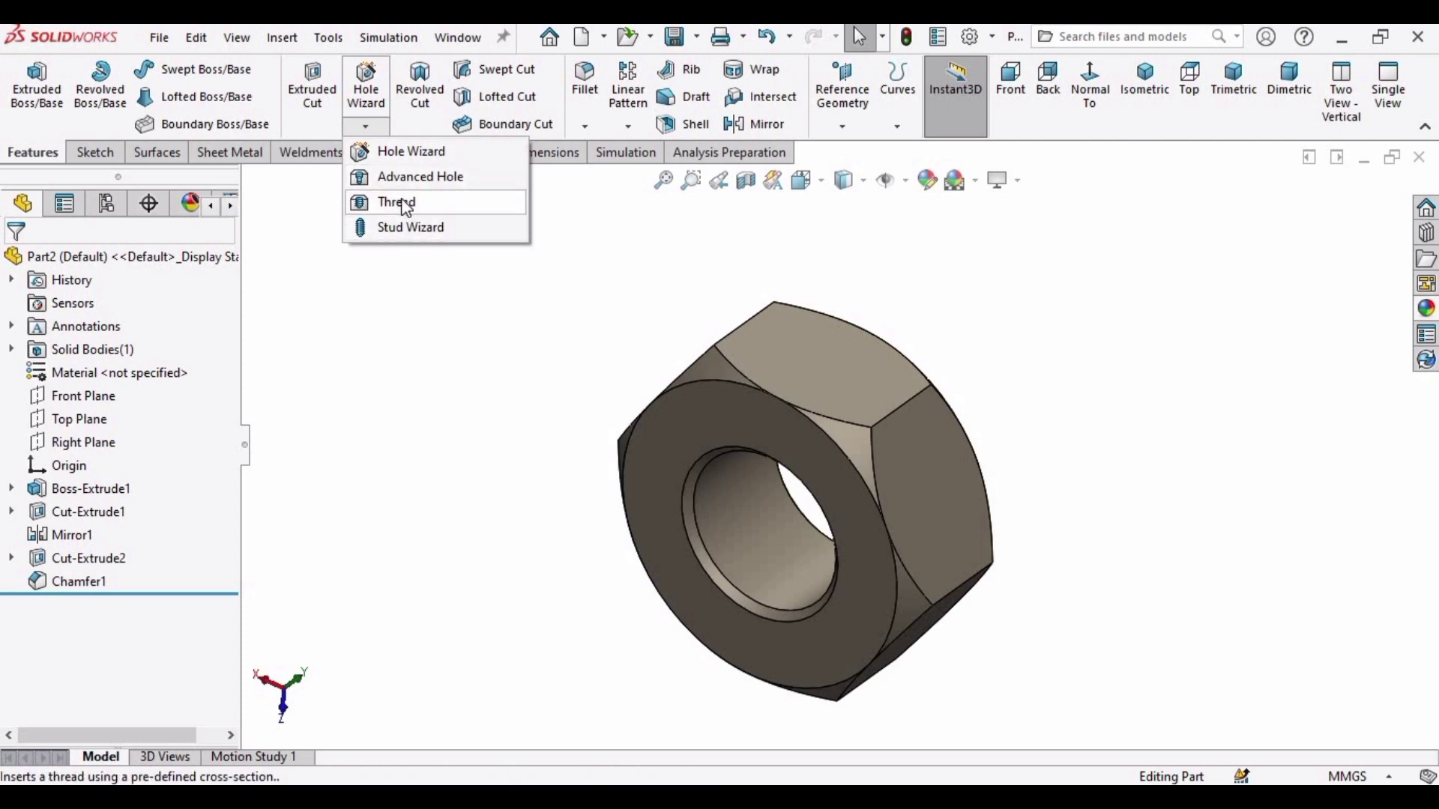
pyautogui.click(402, 200)
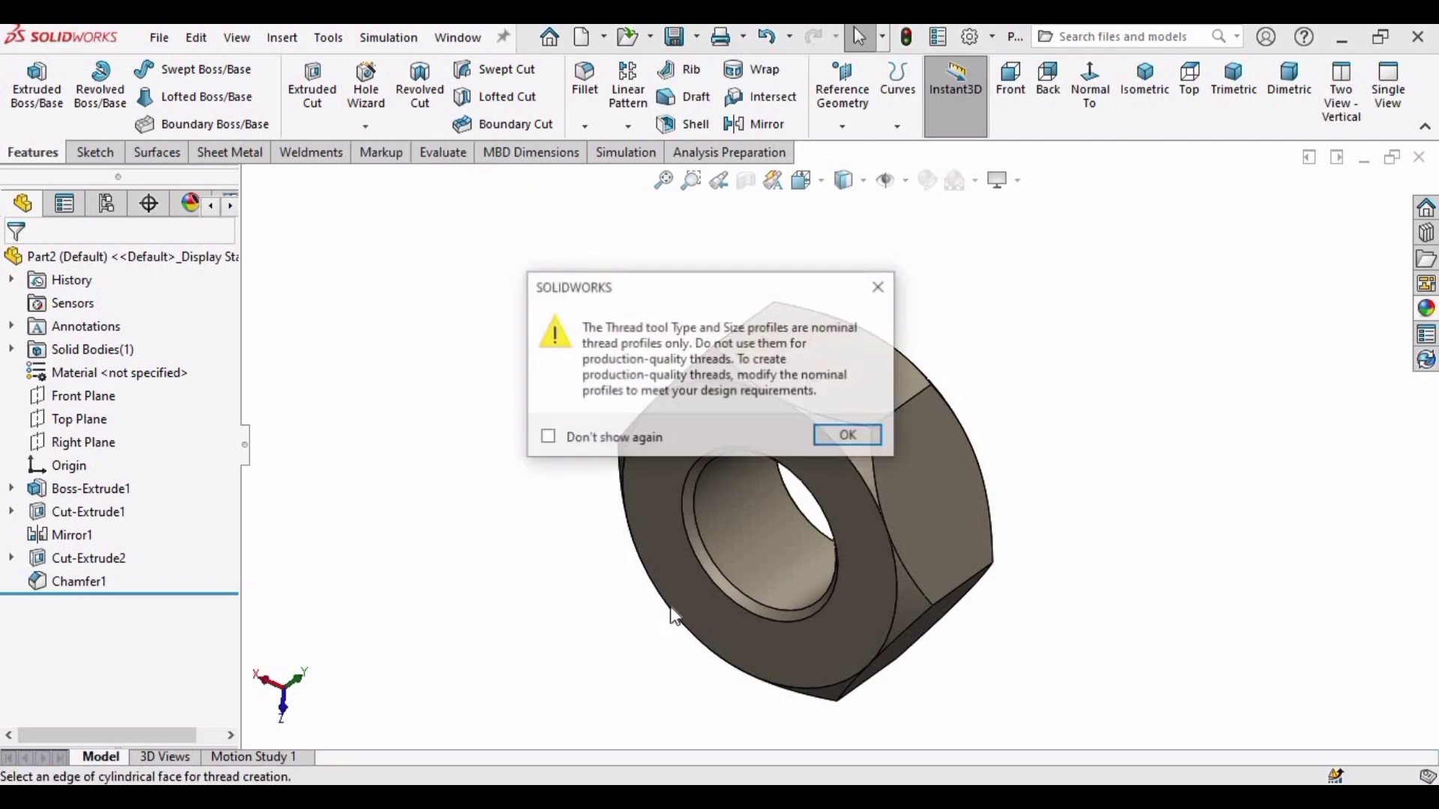
pyautogui.click(849, 436)
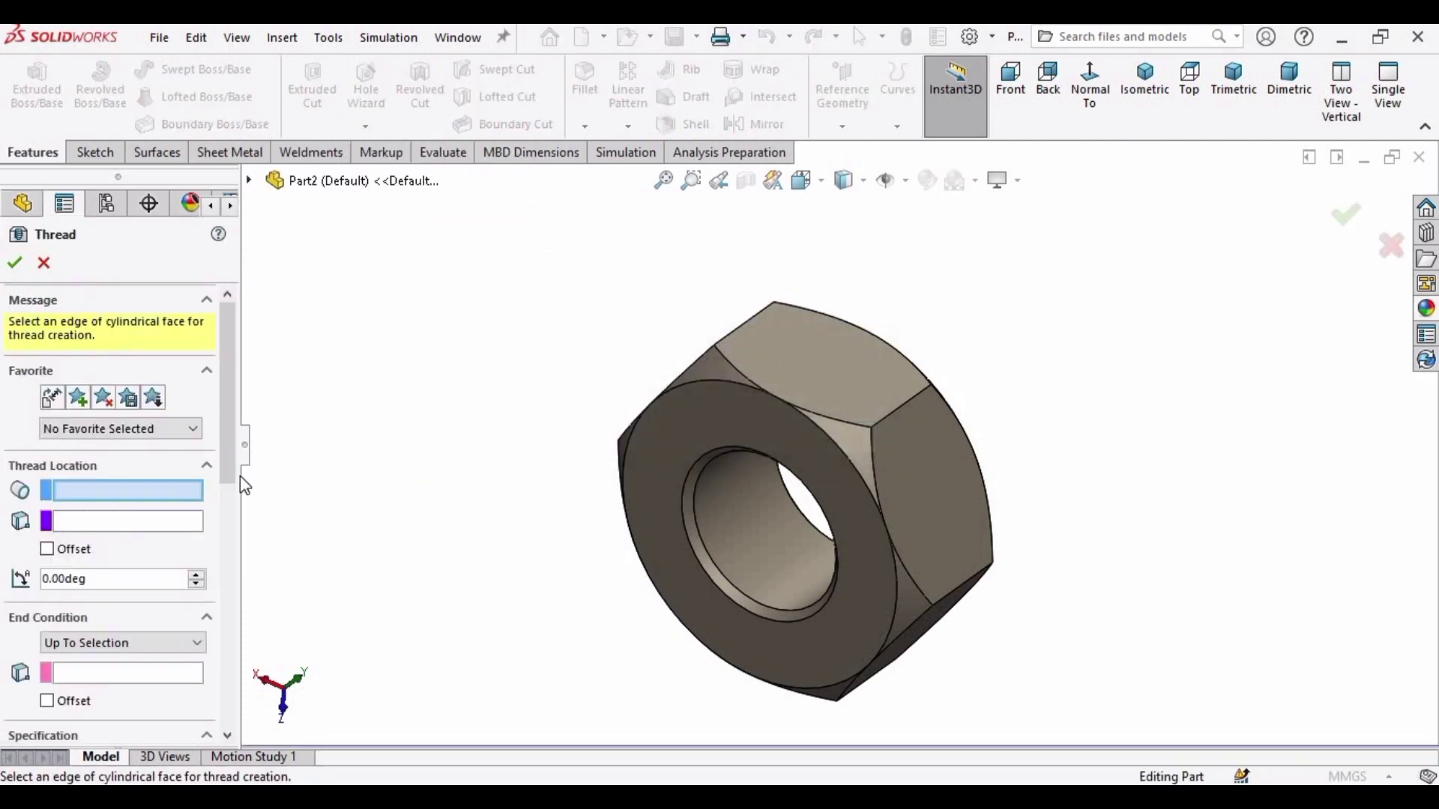
pyautogui.scroll(-6, 745, 568)
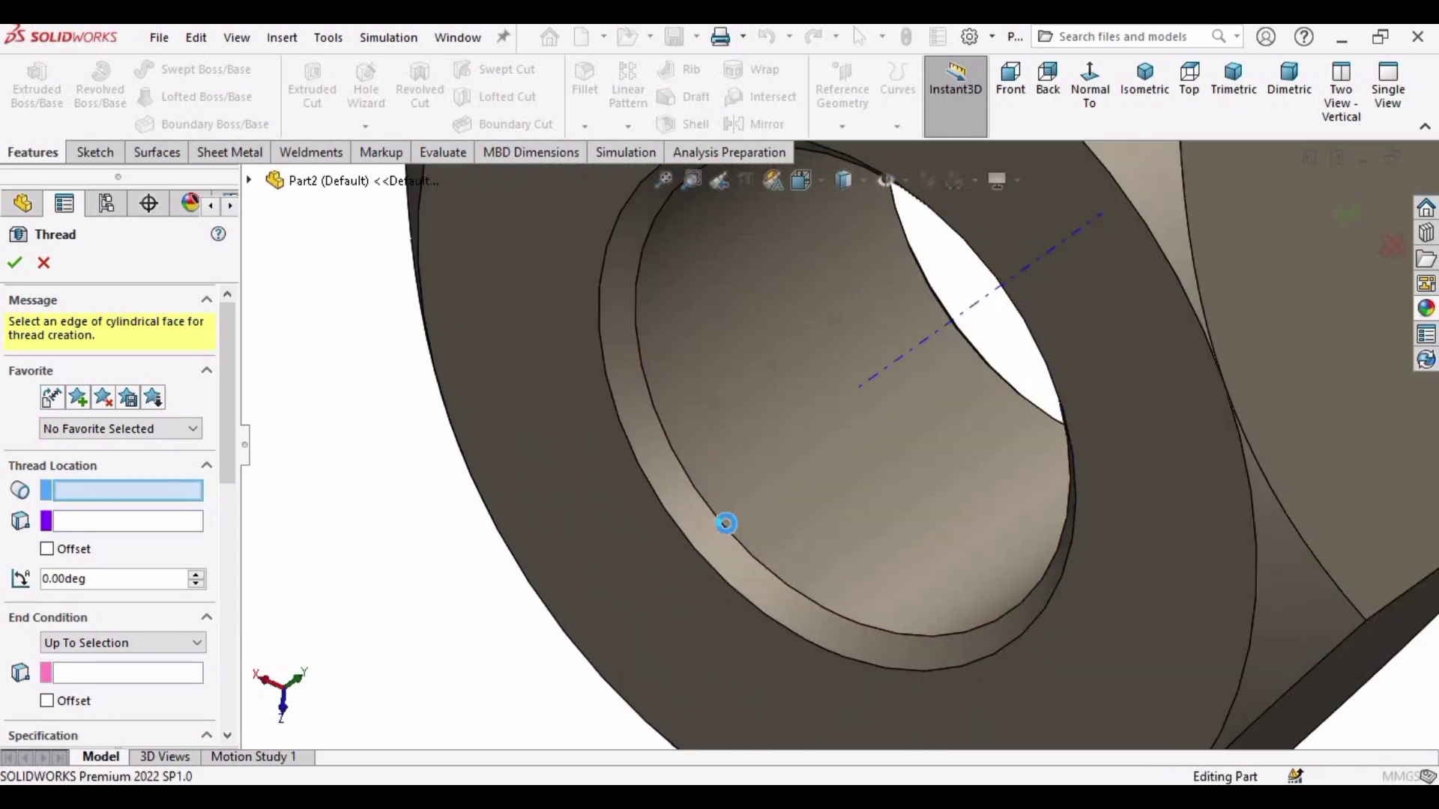
pyautogui.click(726, 524)
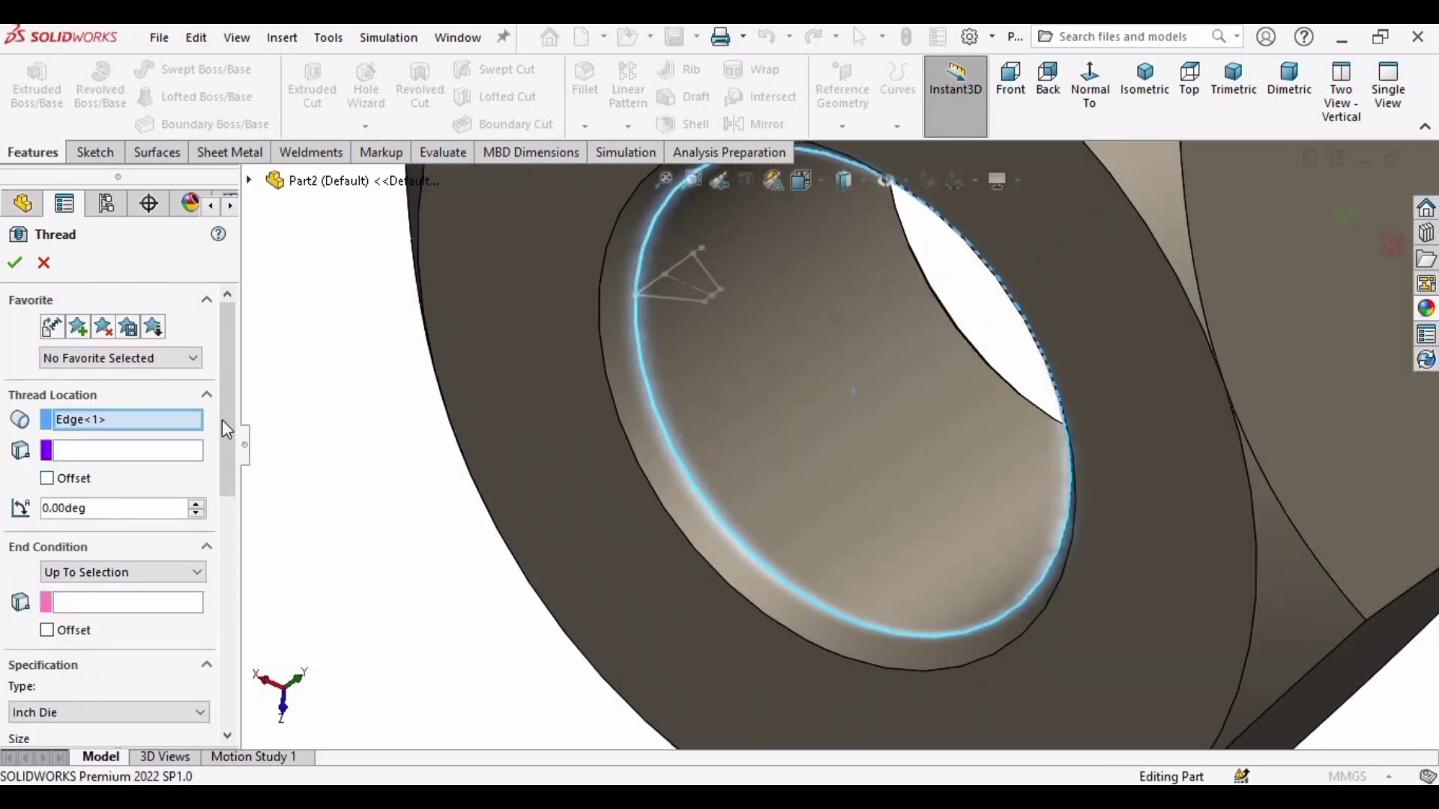
# Set the thread's end condition to Up To Selection at the nut face.
pyautogui.scroll(-3, 231, 477)
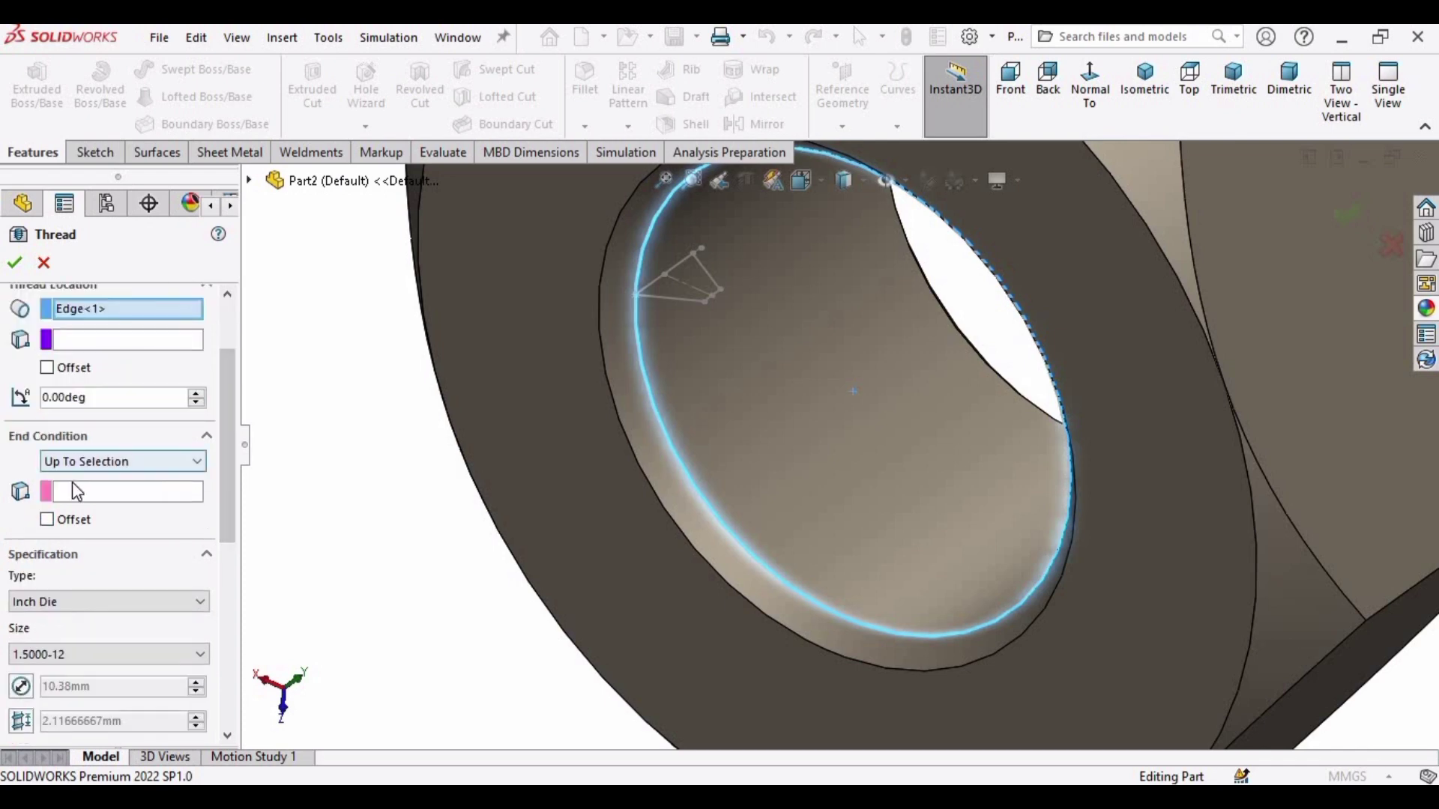
pyautogui.click(114, 487)
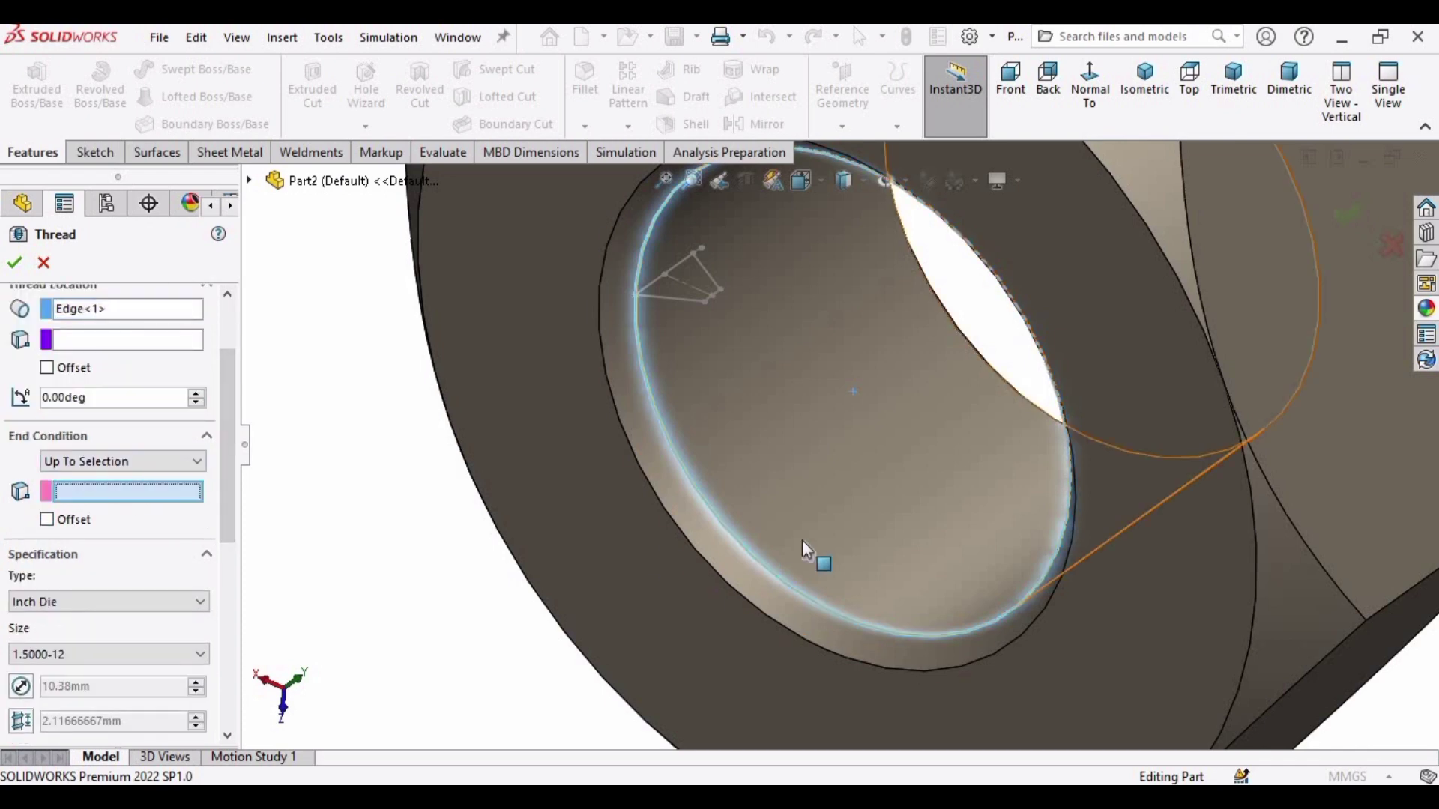
pyautogui.moveTo(802, 540)
pyautogui.mouseDown(button='middle')
pyautogui.moveTo(684, 547)
pyautogui.moveTo(808, 541)
pyautogui.mouseUp(button='middle')
pyautogui.scroll(2, 810, 546)
pyautogui.click(585, 482)
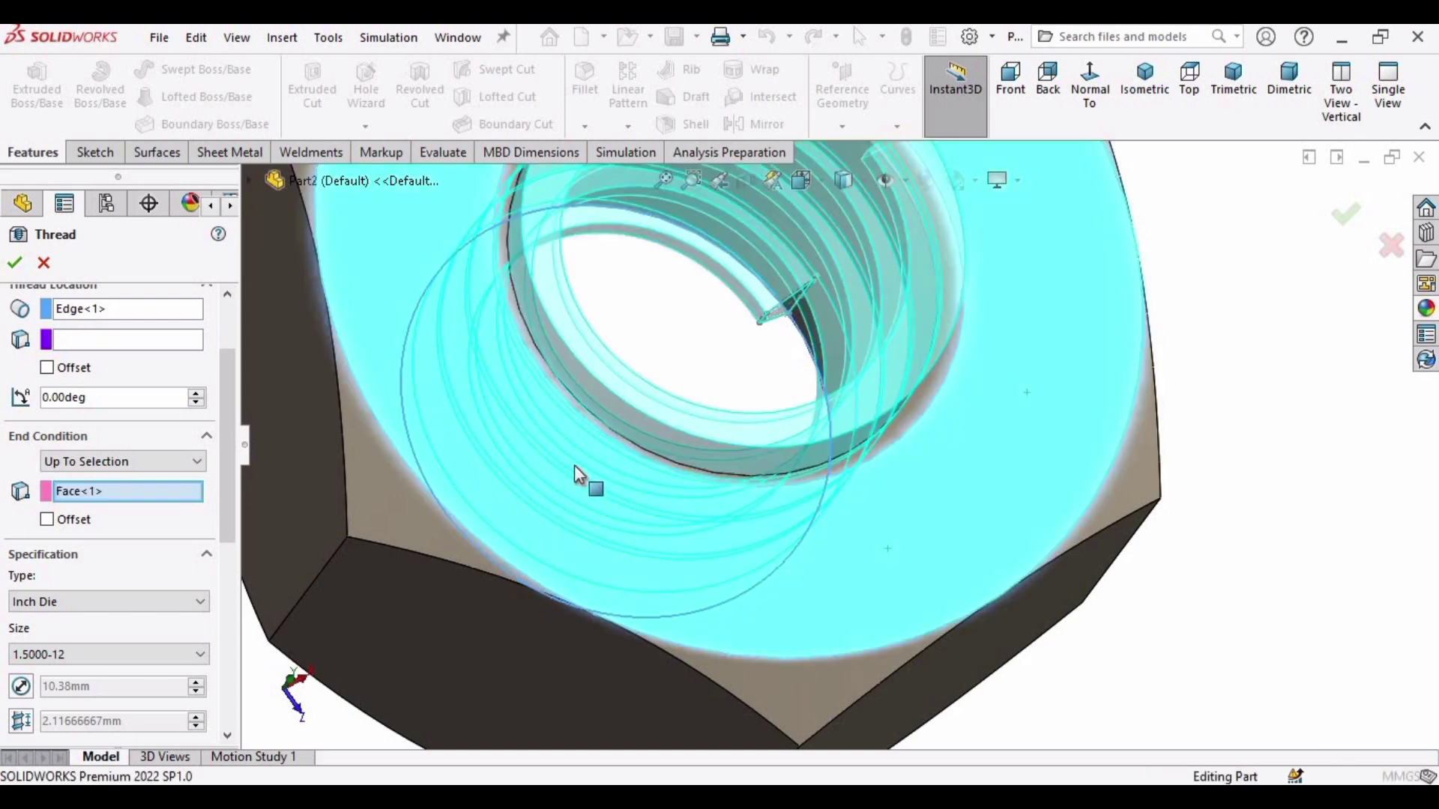
pyautogui.scroll(3, 667, 353)
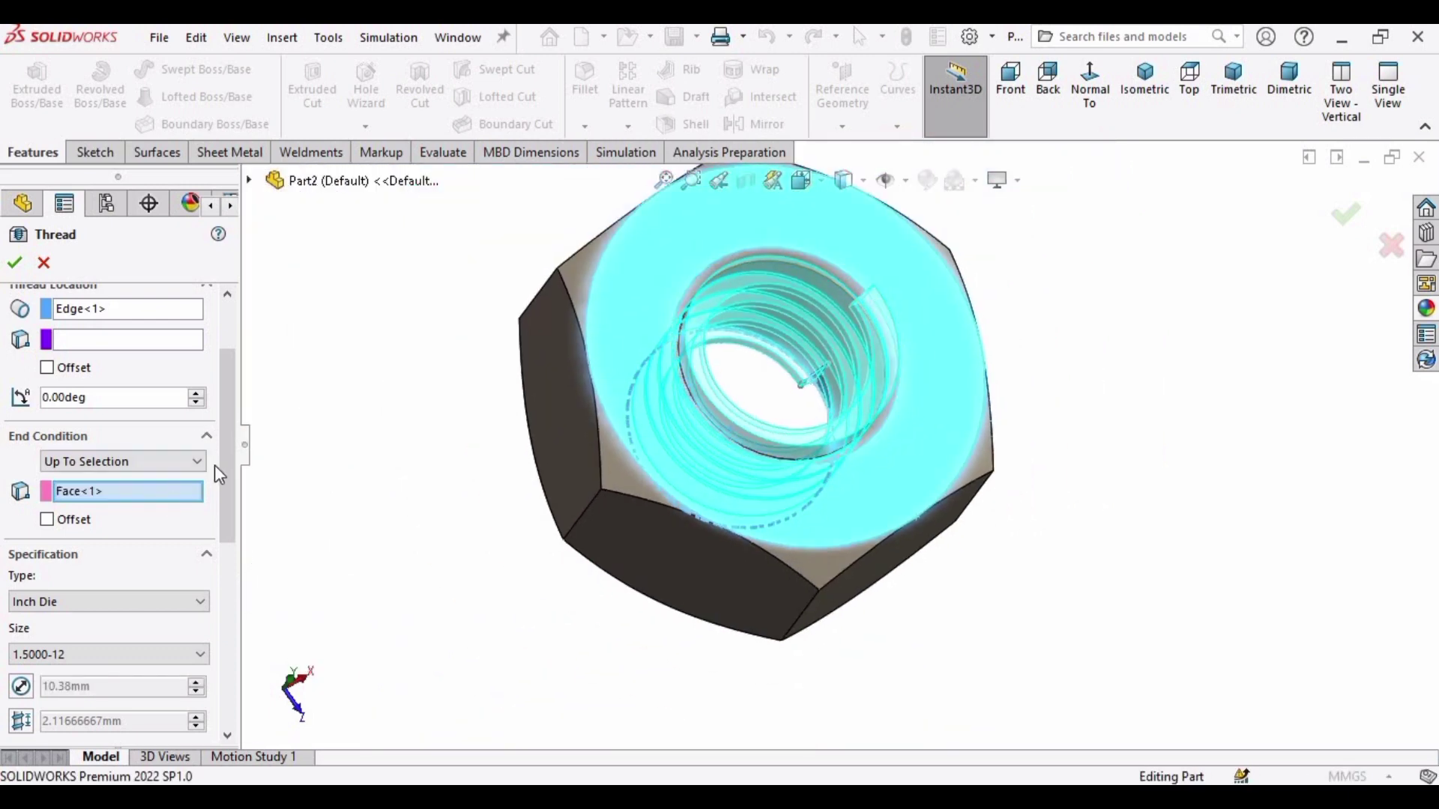
pyautogui.scroll(-3, 115, 460)
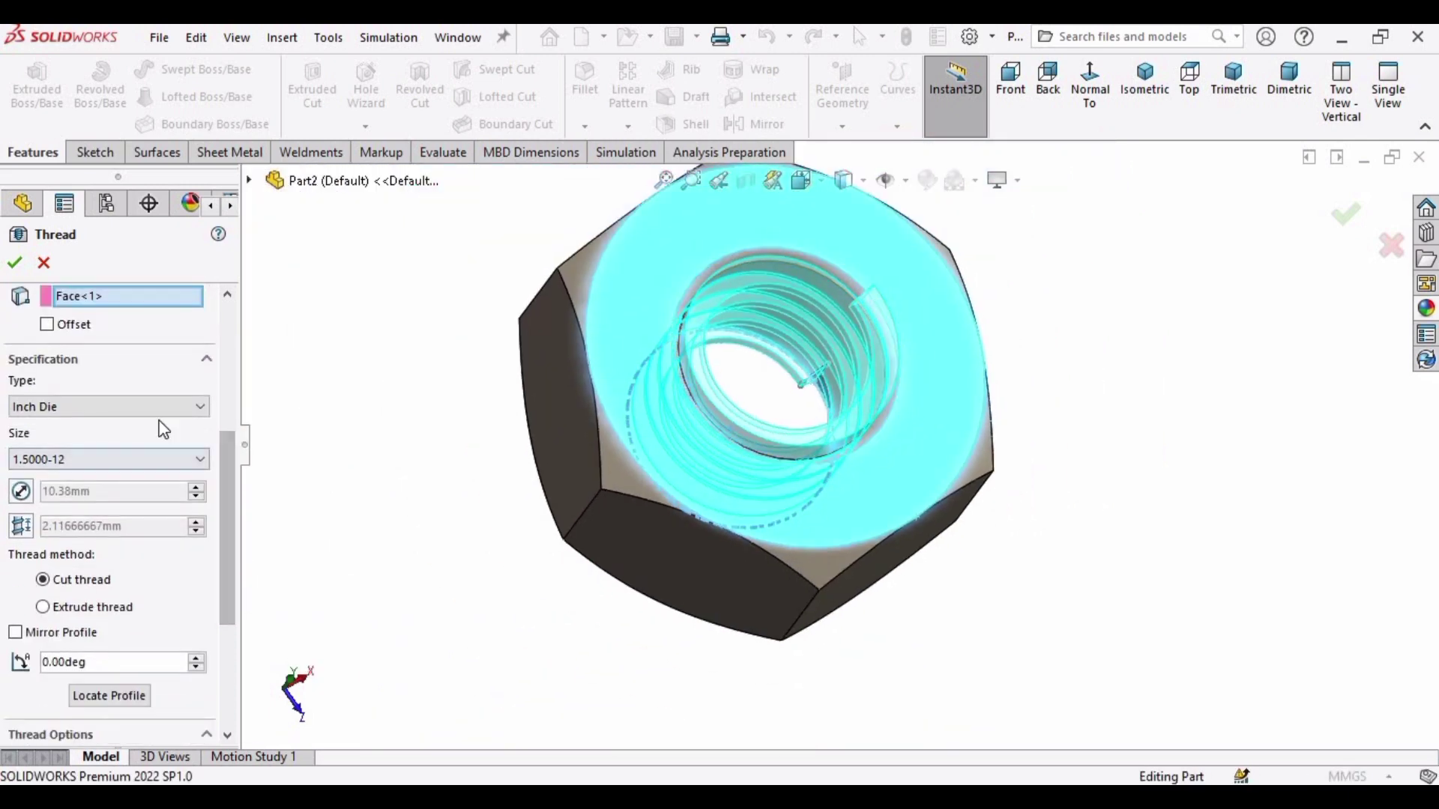
# Choose thread type Inch Tap, size 1.5000-12, and create Thread1.
pyautogui.click(203, 408)
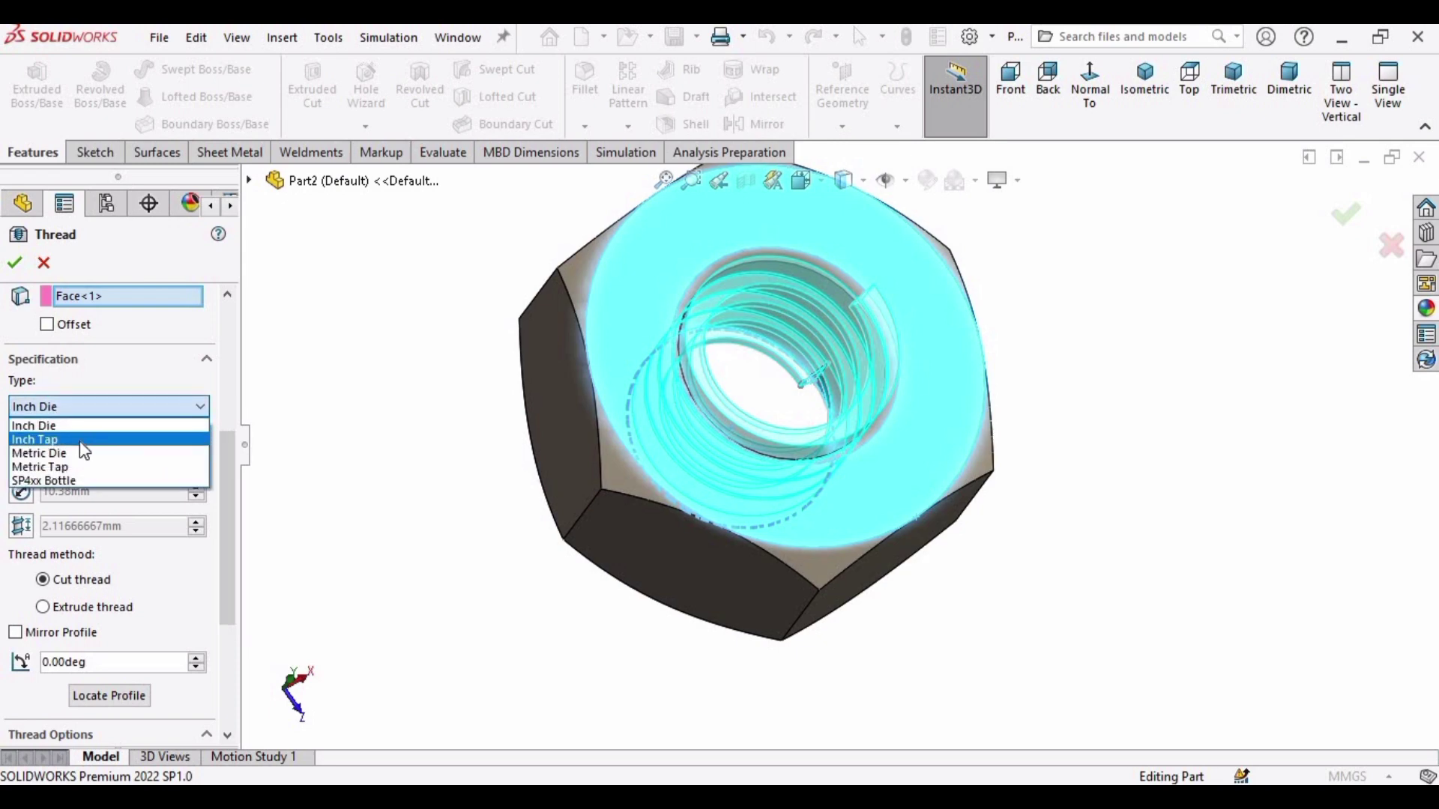
pyautogui.click(44, 440)
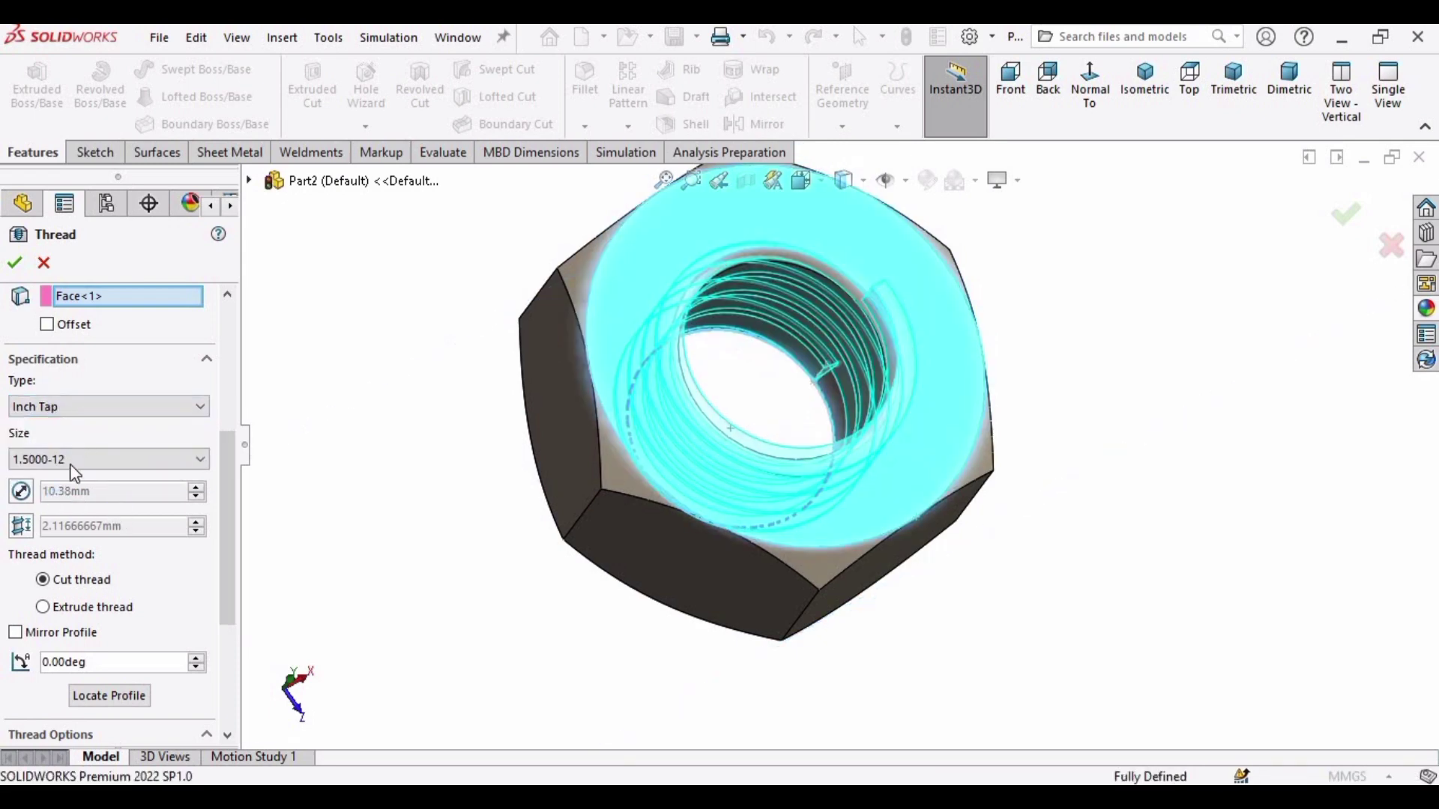
pyautogui.click(72, 464)
pyautogui.click(71, 464)
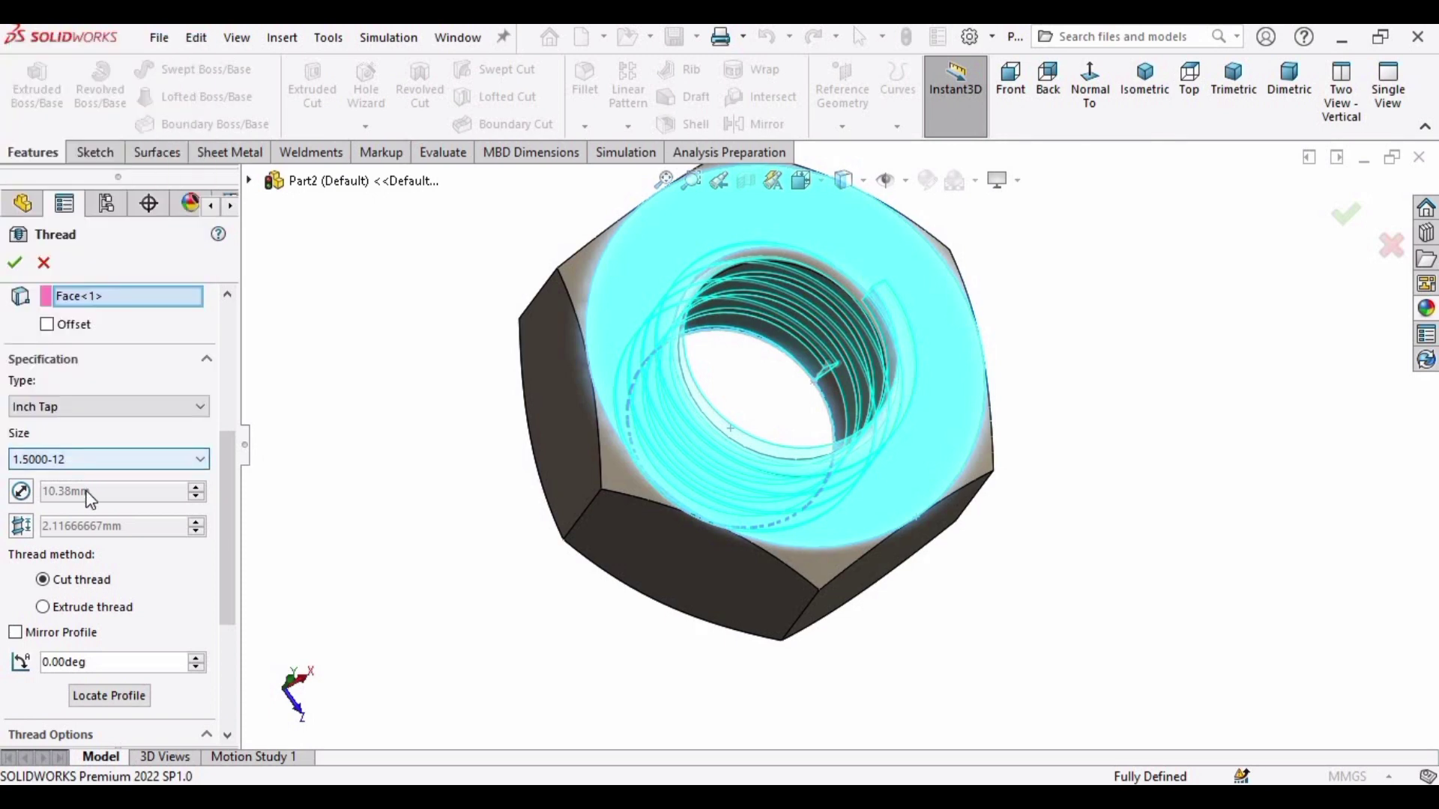
pyautogui.scroll(5, 111, 522)
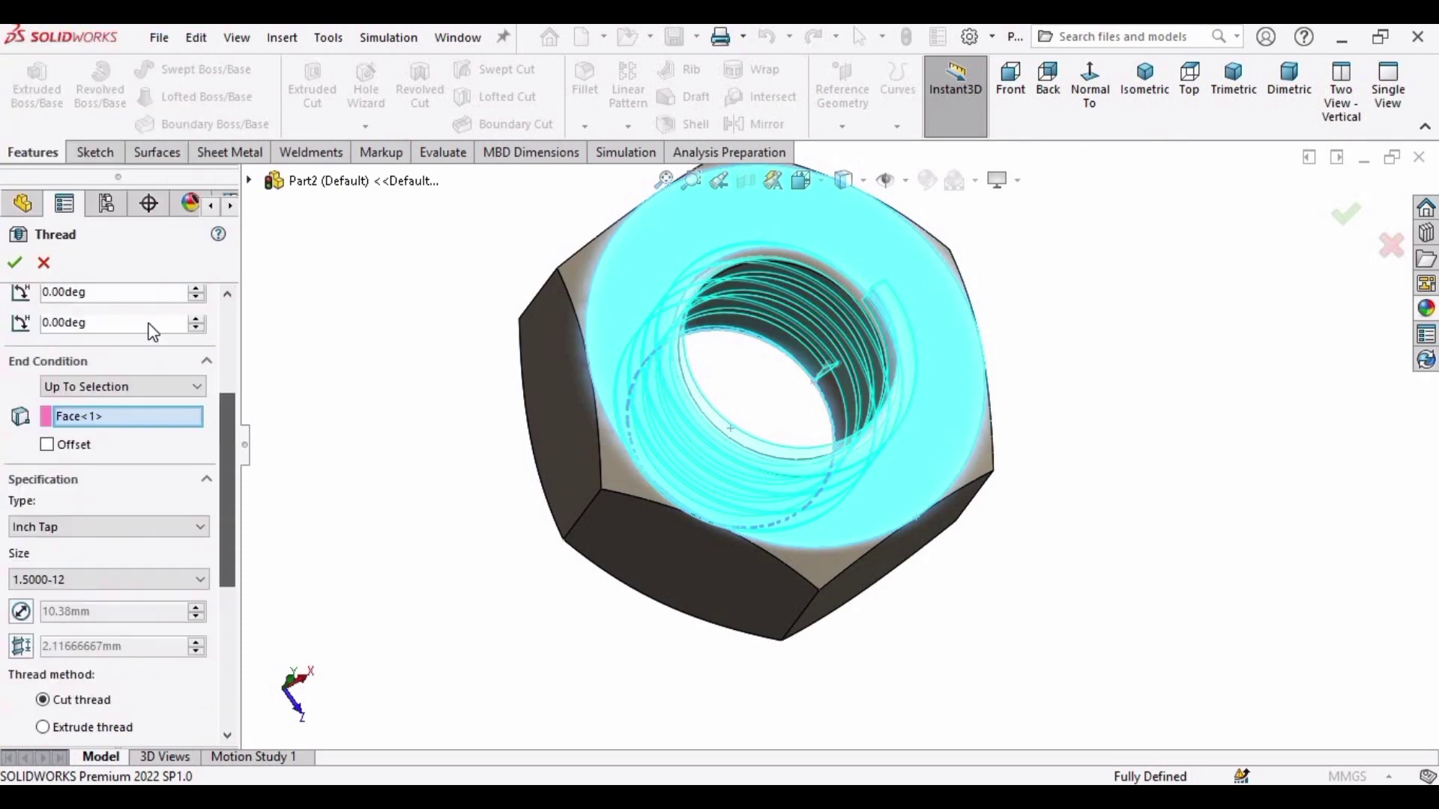
pyautogui.click(17, 267)
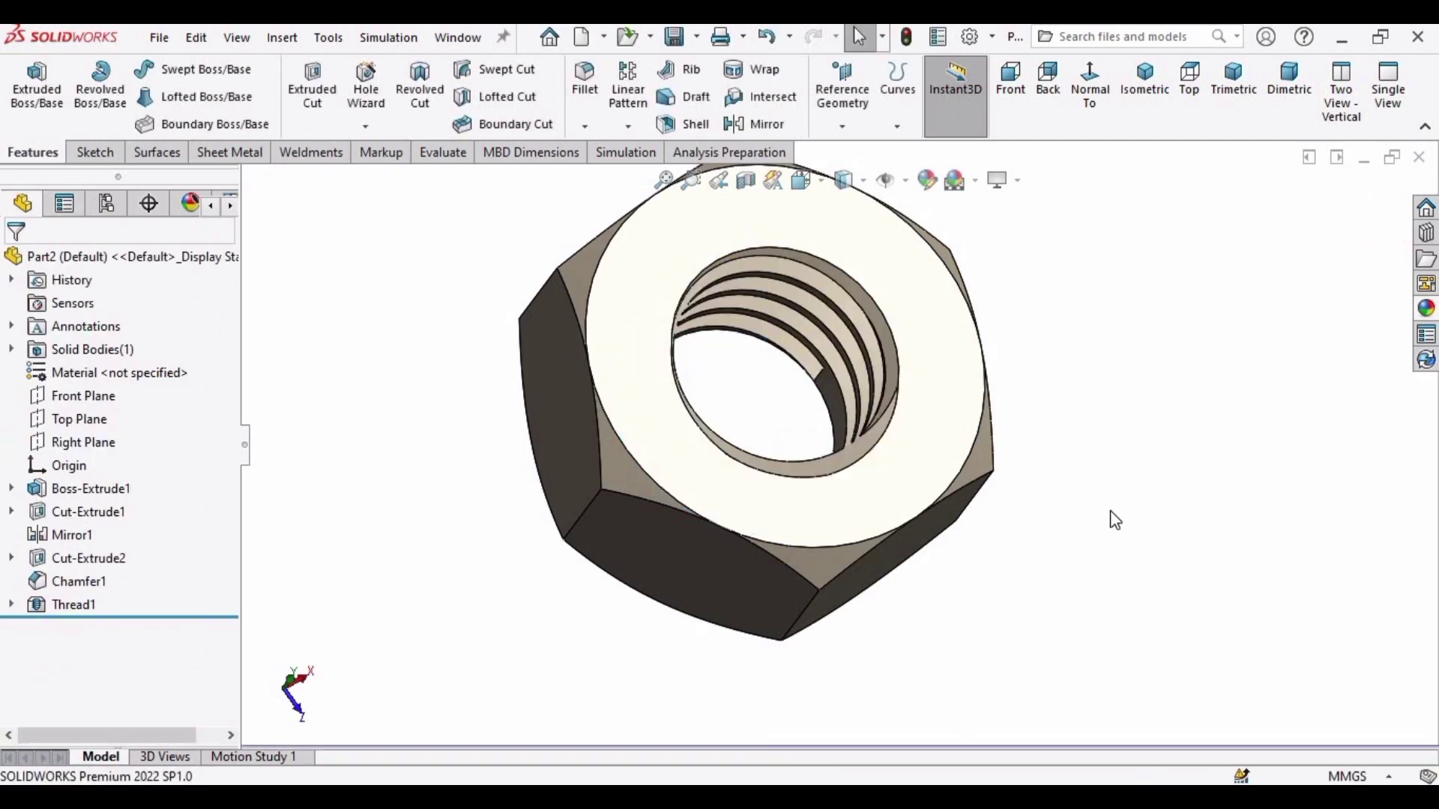
pyautogui.moveTo(681, 412); pyautogui.dragTo(812, 452, button='middle')
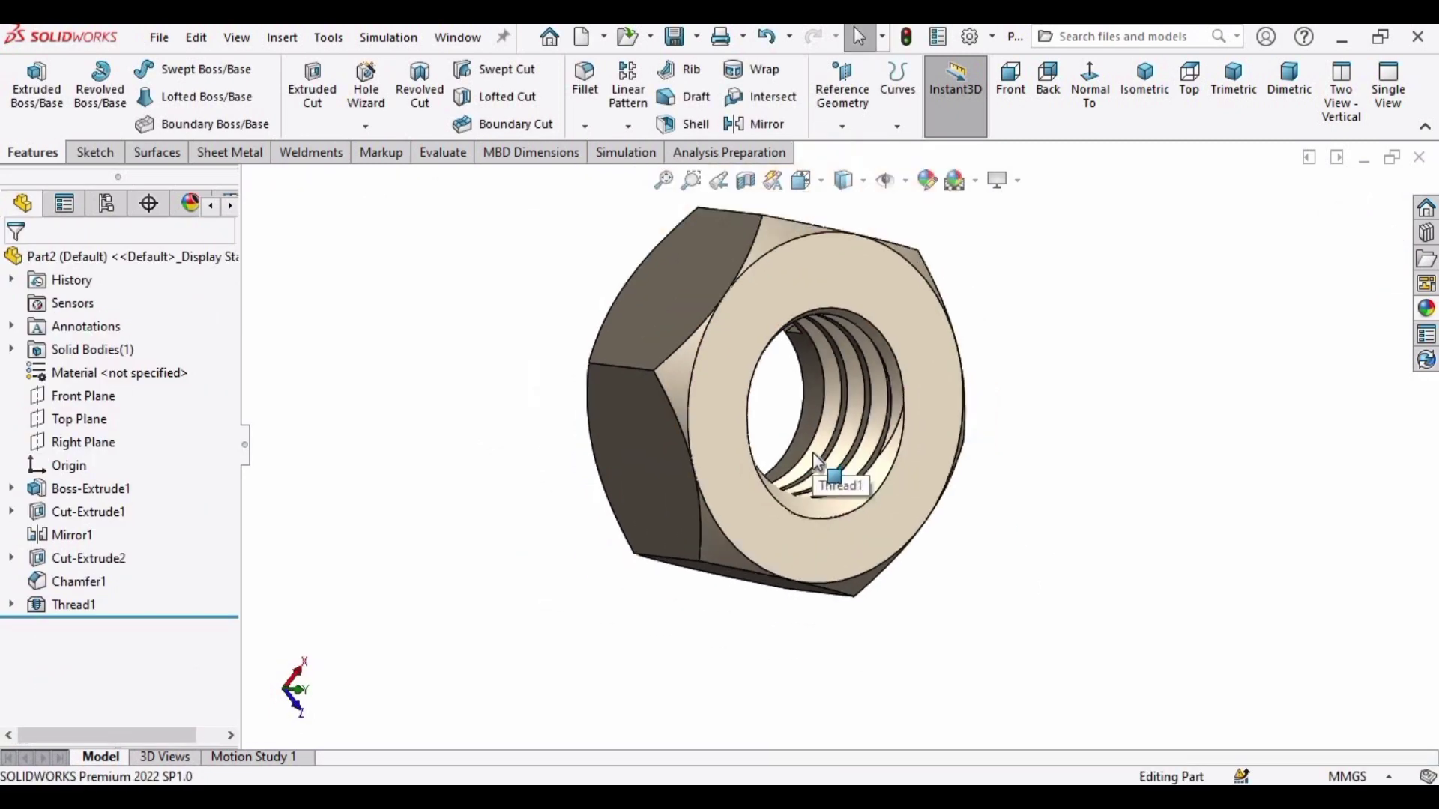
pyautogui.scroll(3, 812, 452)
# Rebuild and save the part as Nut in the Nut_Bolt folder, then close it.
pyautogui.click(161, 42)
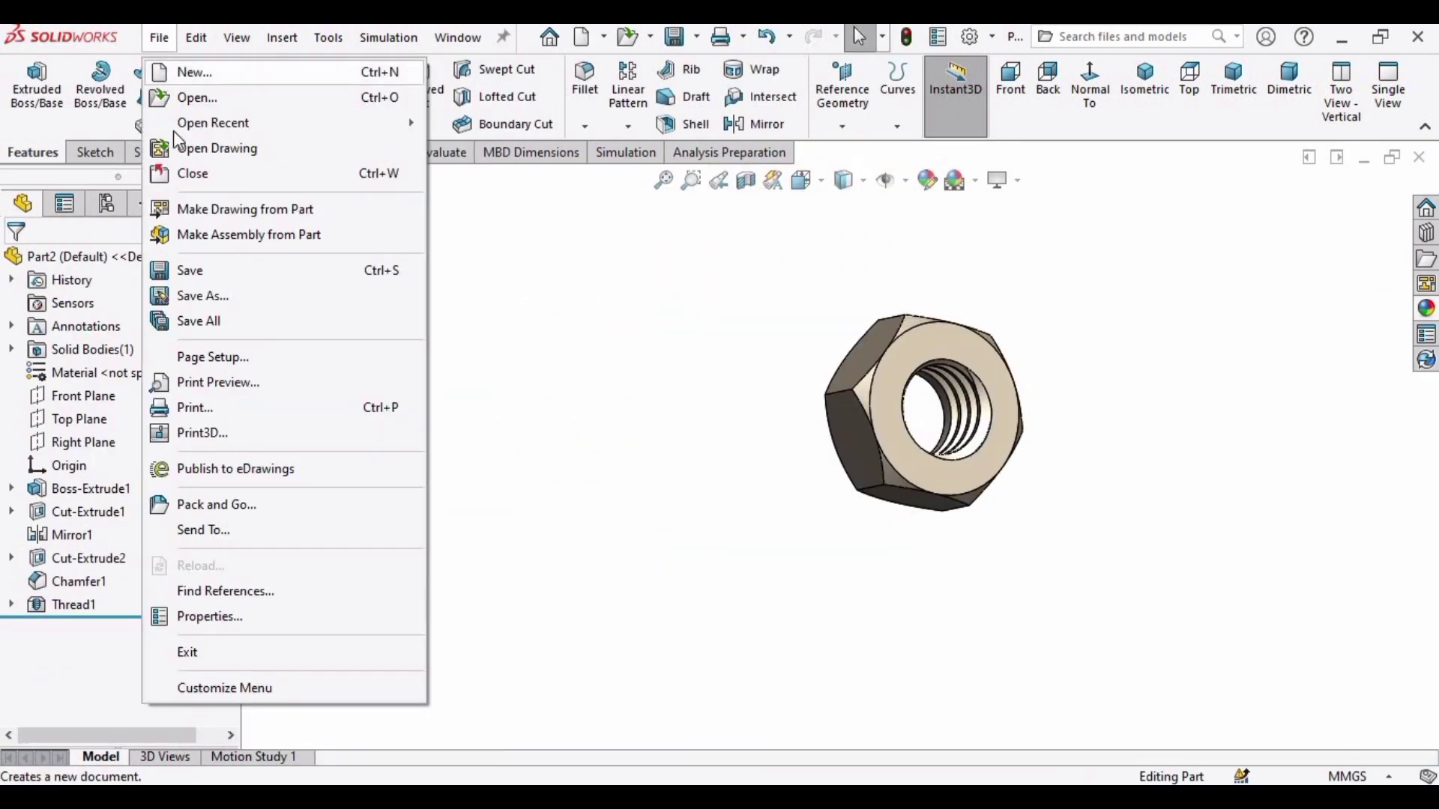
pyautogui.click(209, 295)
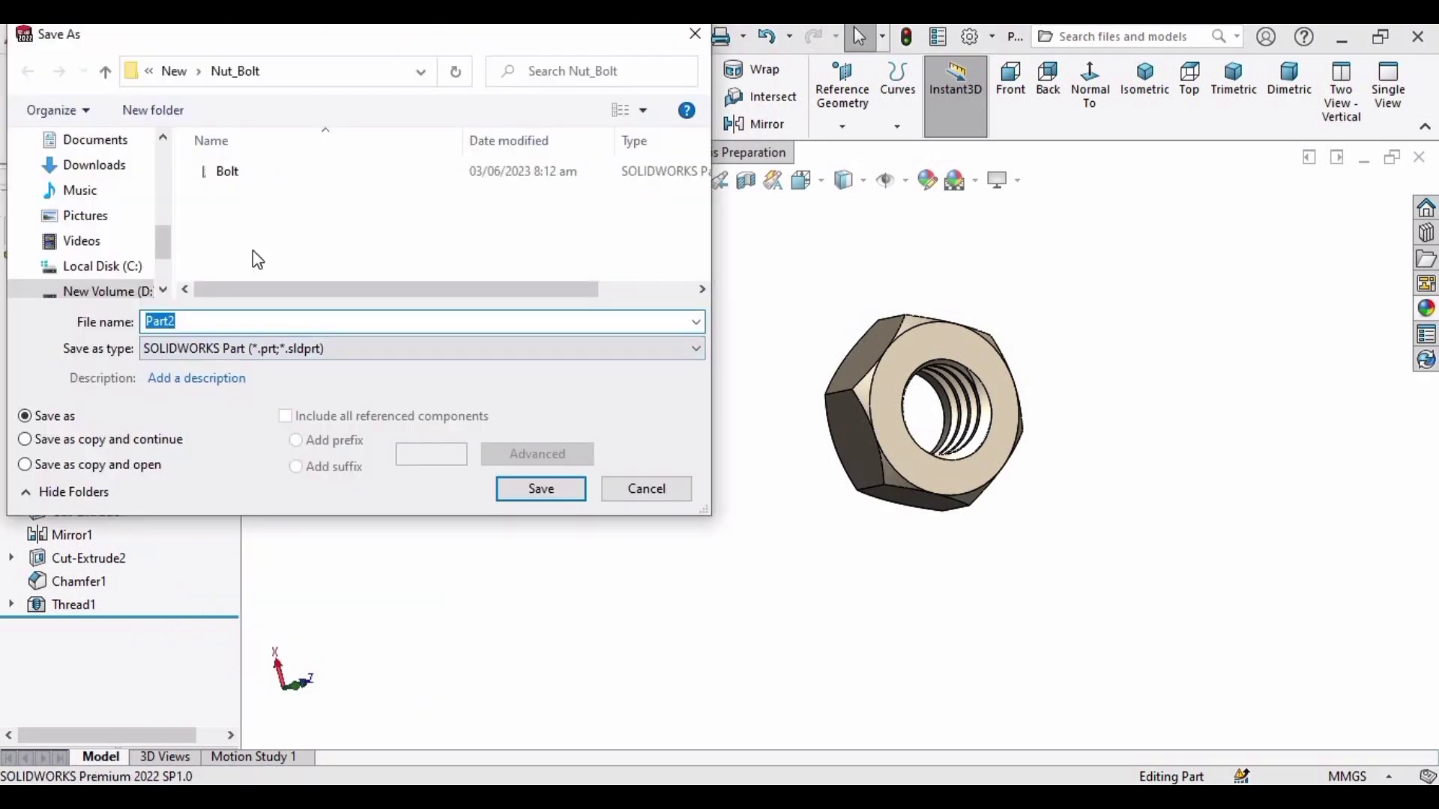
pyautogui.write('Nut')
pyautogui.press('Return')
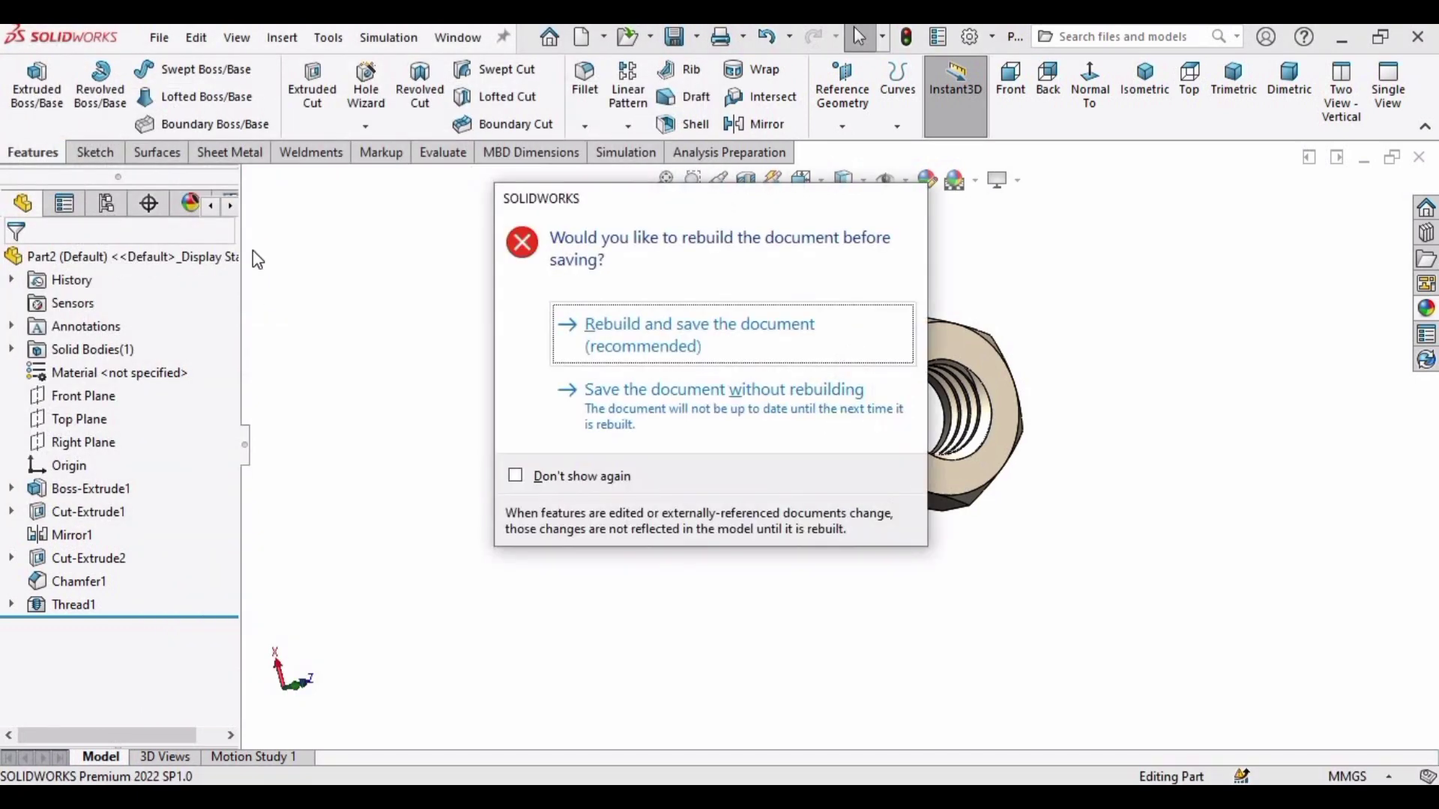
pyautogui.click(663, 336)
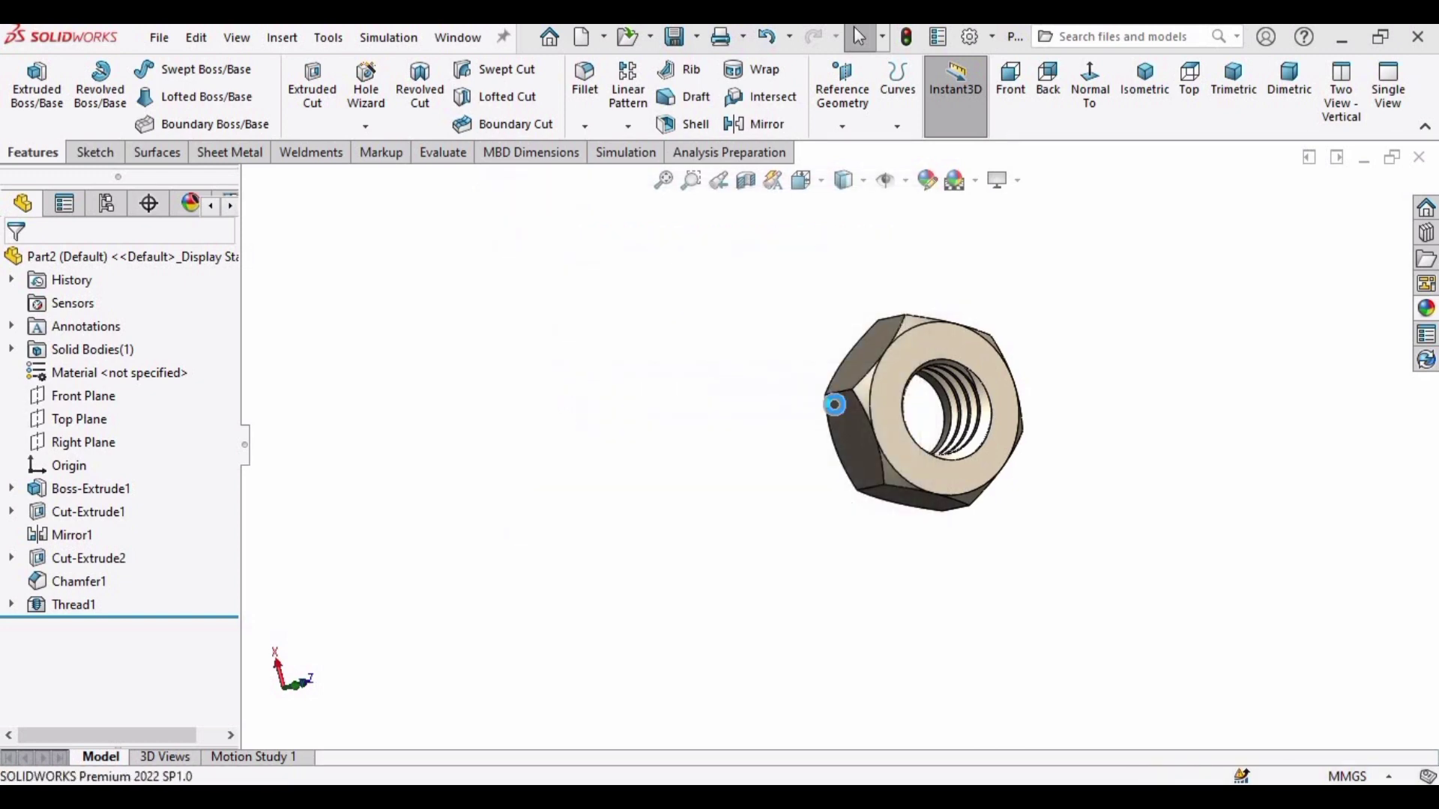
pyautogui.hotkey('ctrl', 'w')
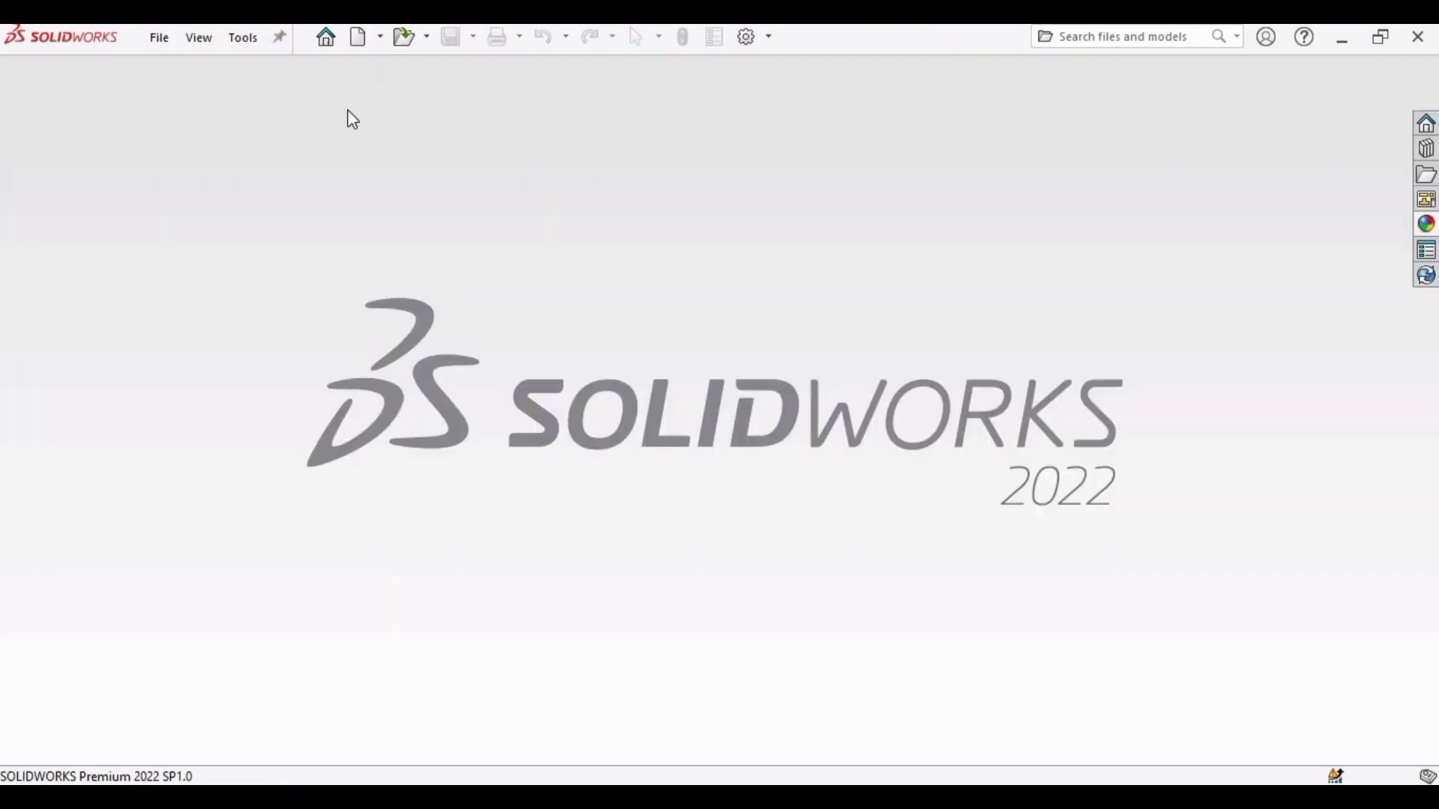
# Create a new assembly and place the Bolt as its fixed first component.
pyautogui.click(159, 38)
pyautogui.click(159, 39)
pyautogui.click(158, 39)
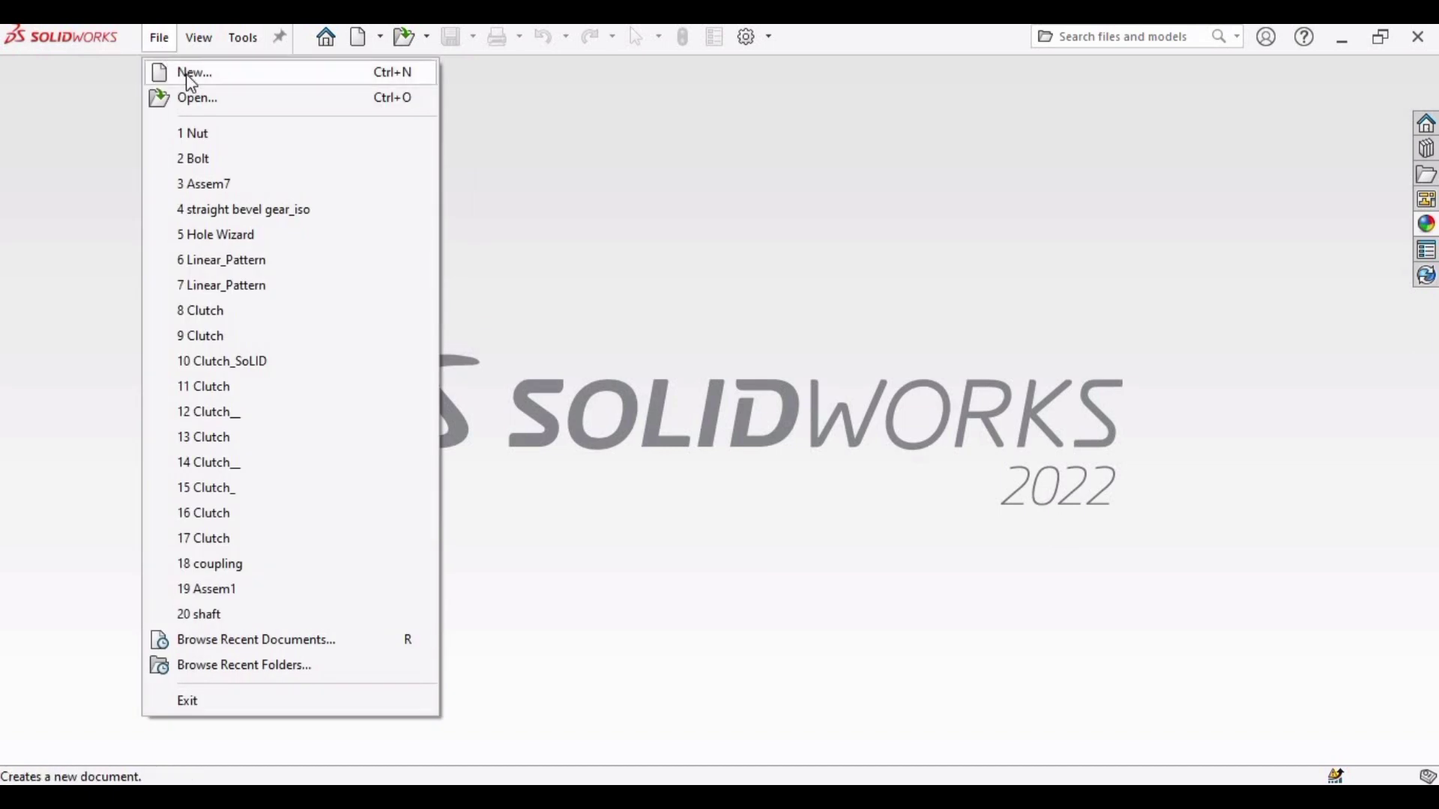
pyautogui.click(193, 73)
pyautogui.click(776, 449)
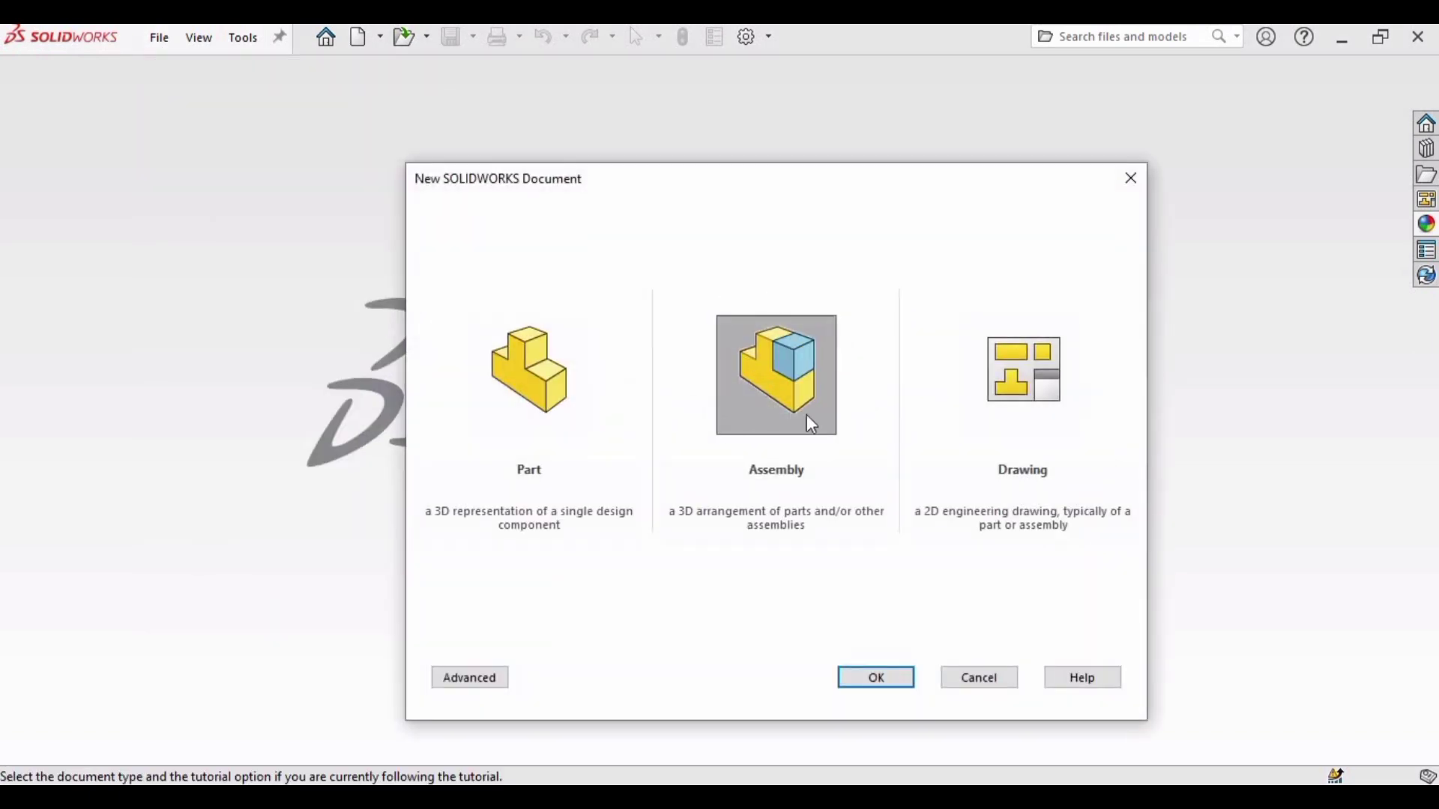
pyautogui.click(873, 683)
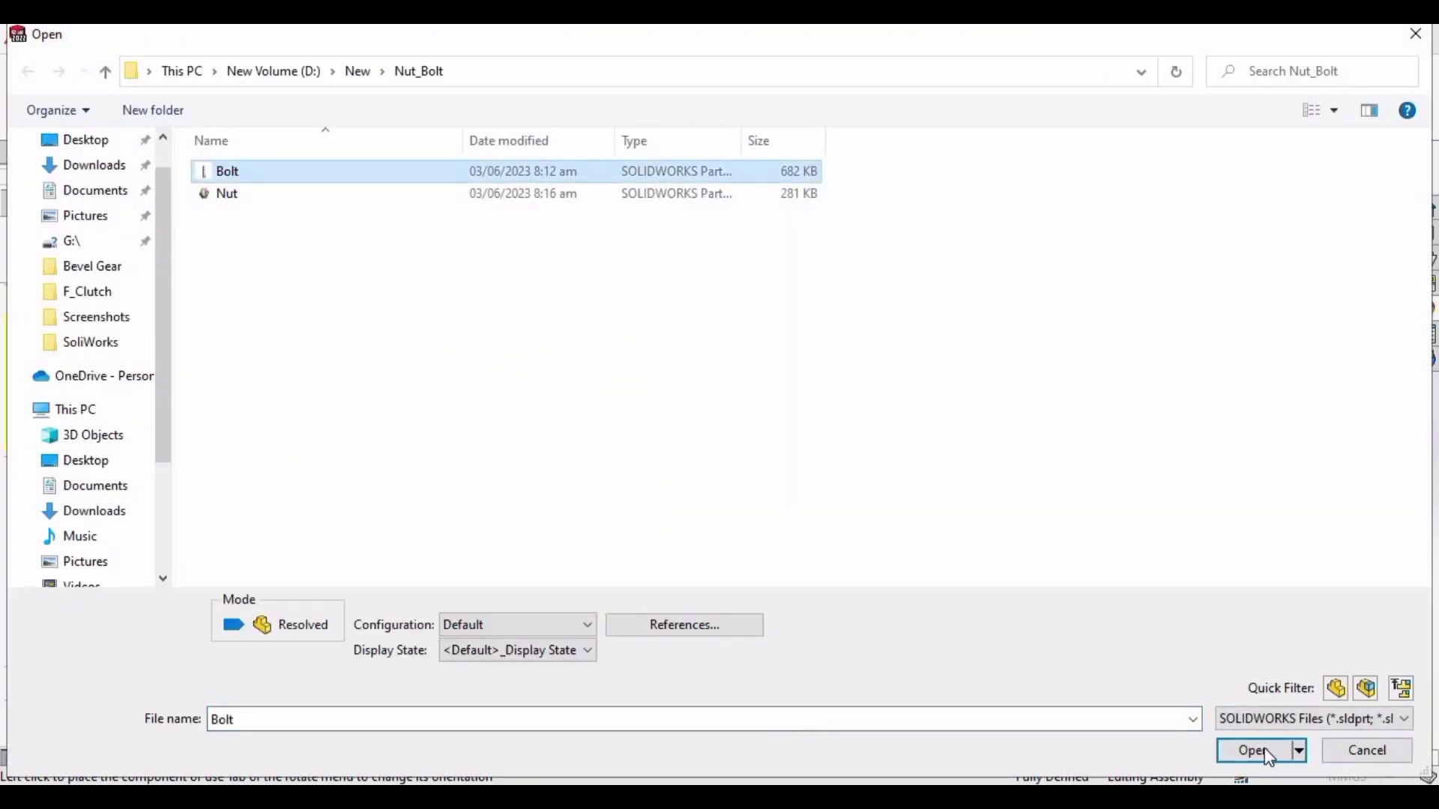
pyautogui.click(1266, 751)
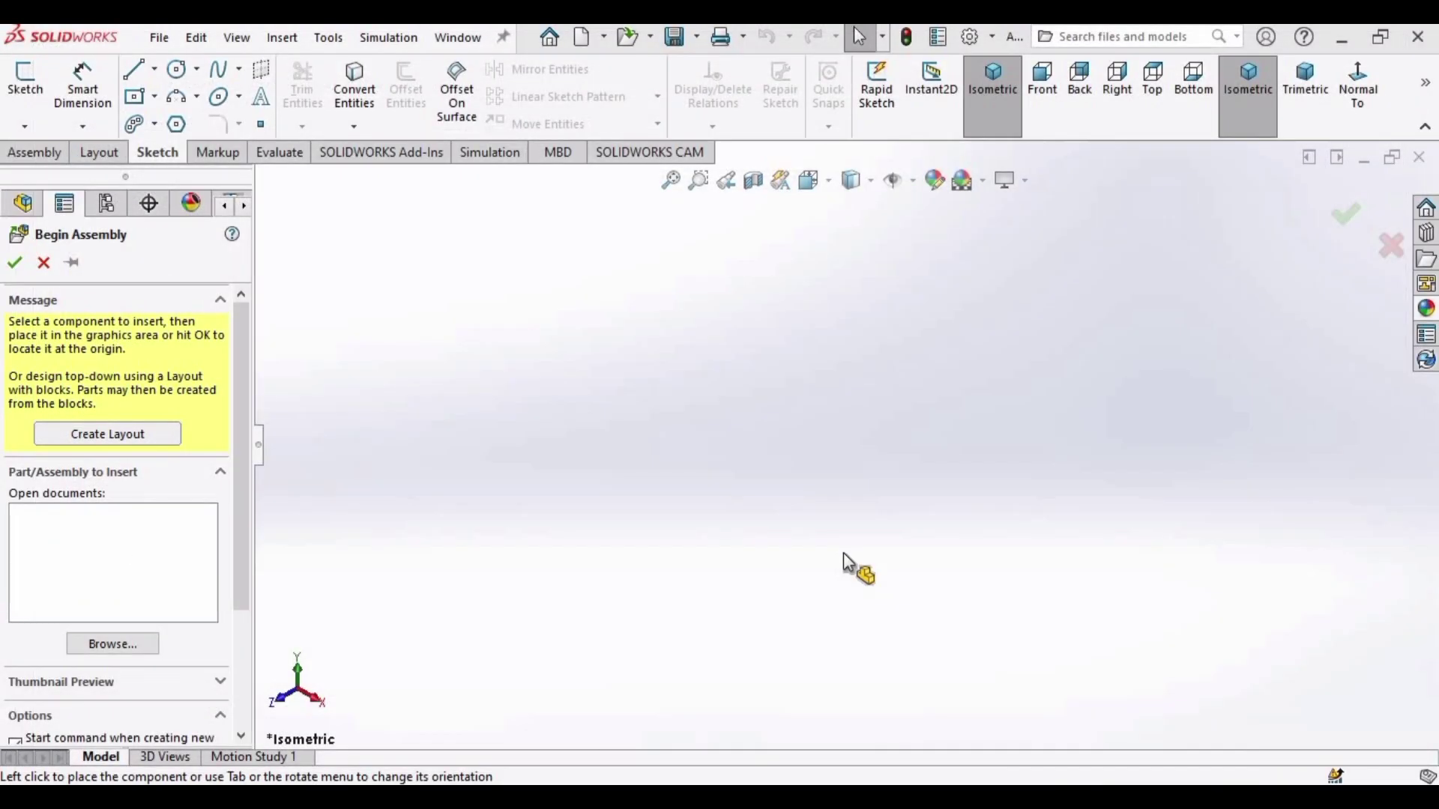
pyautogui.click(802, 409)
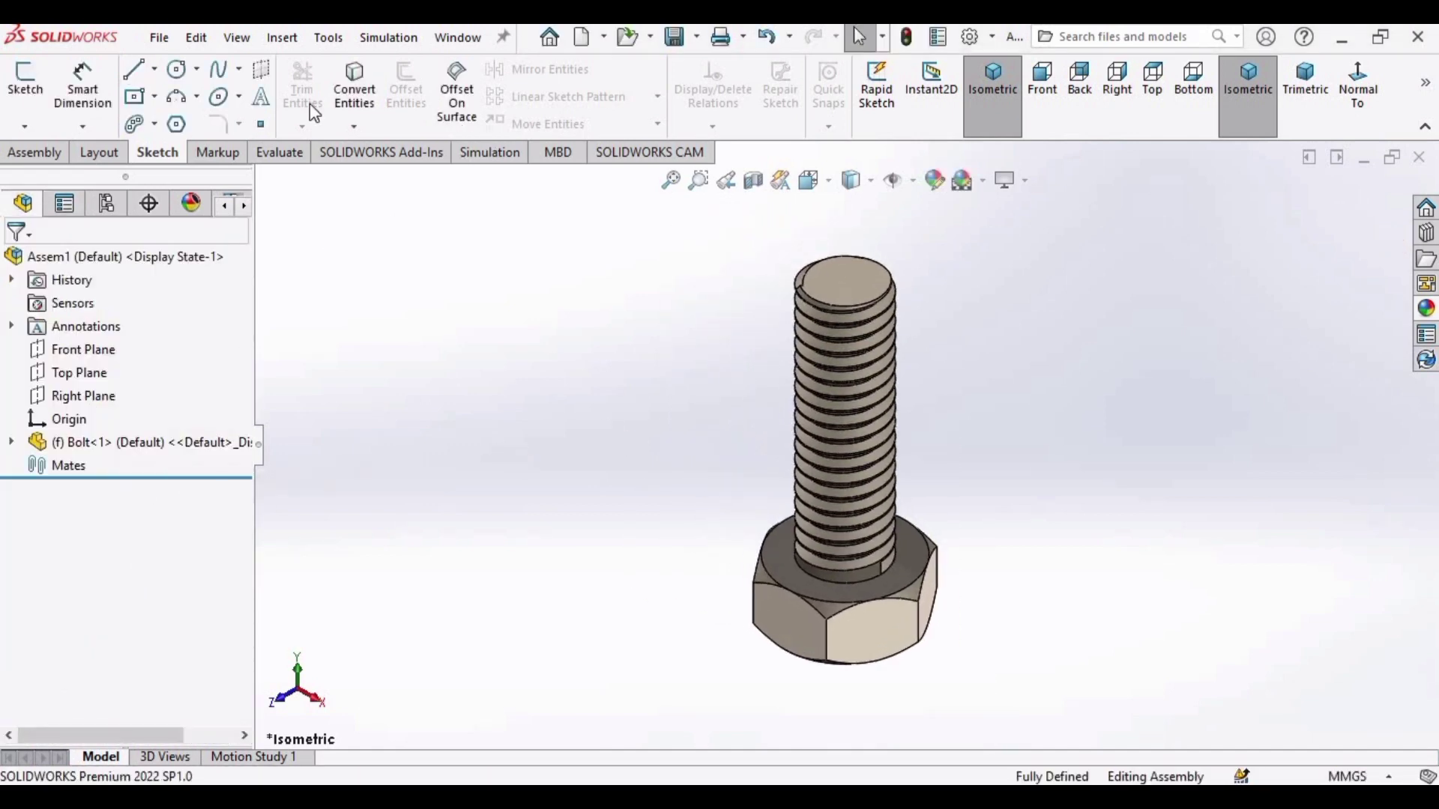
# Insert the Nut part from file and place it beside the bolt.
pyautogui.click(41, 154)
pyautogui.click(117, 87)
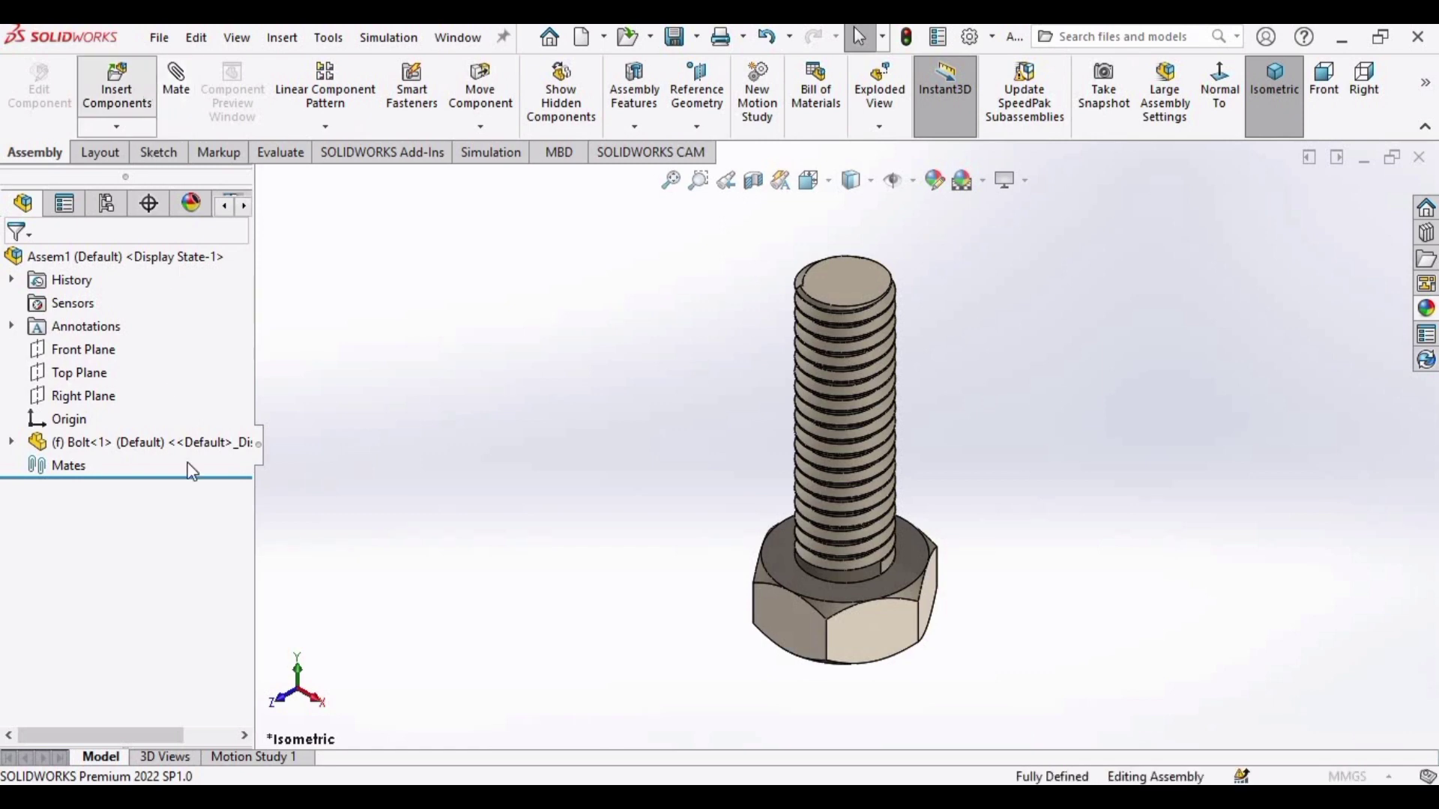
pyautogui.click(113, 625)
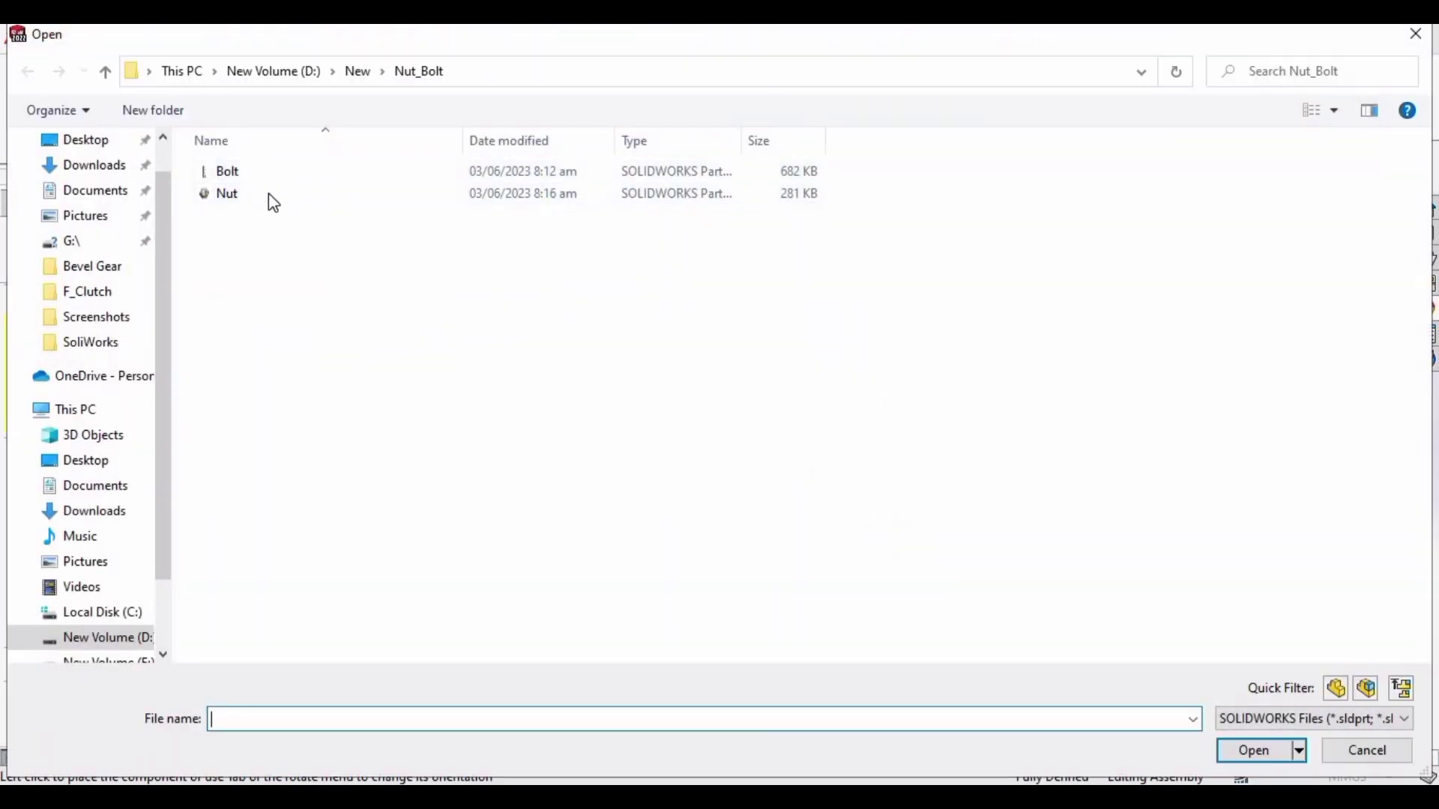
pyautogui.click(1250, 750)
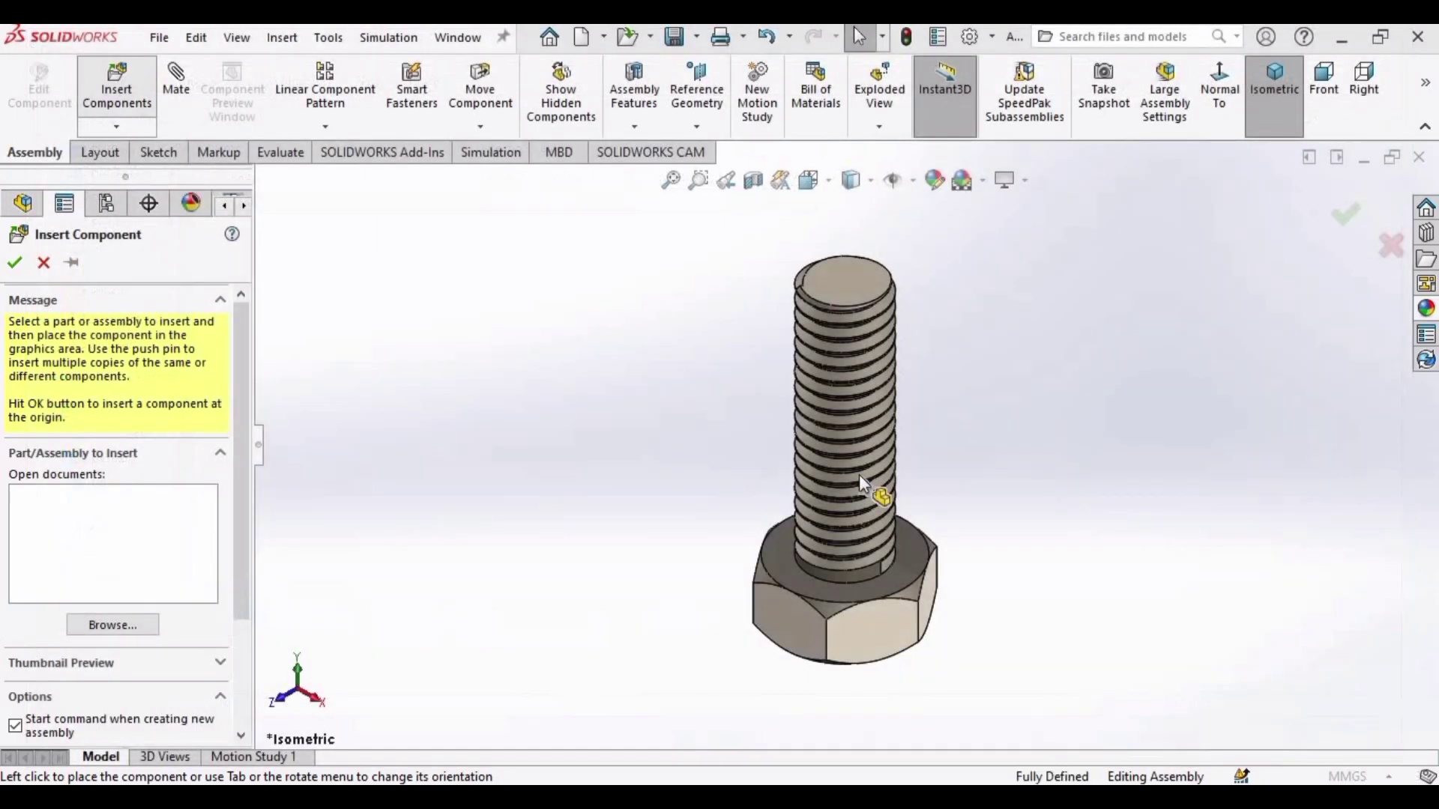
pyautogui.click(597, 405)
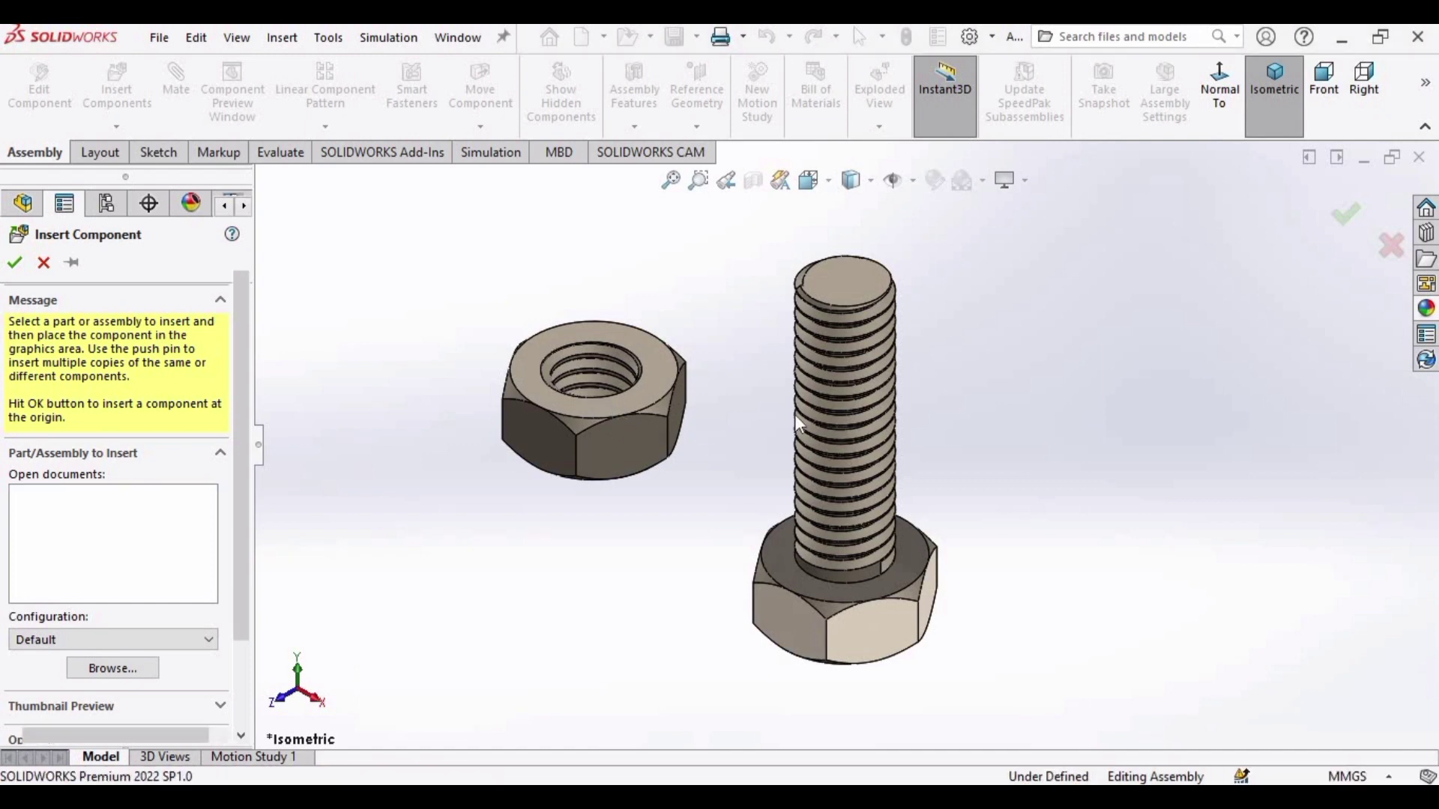
pyautogui.moveTo(879, 370); pyautogui.dragTo(784, 408, button='middle')
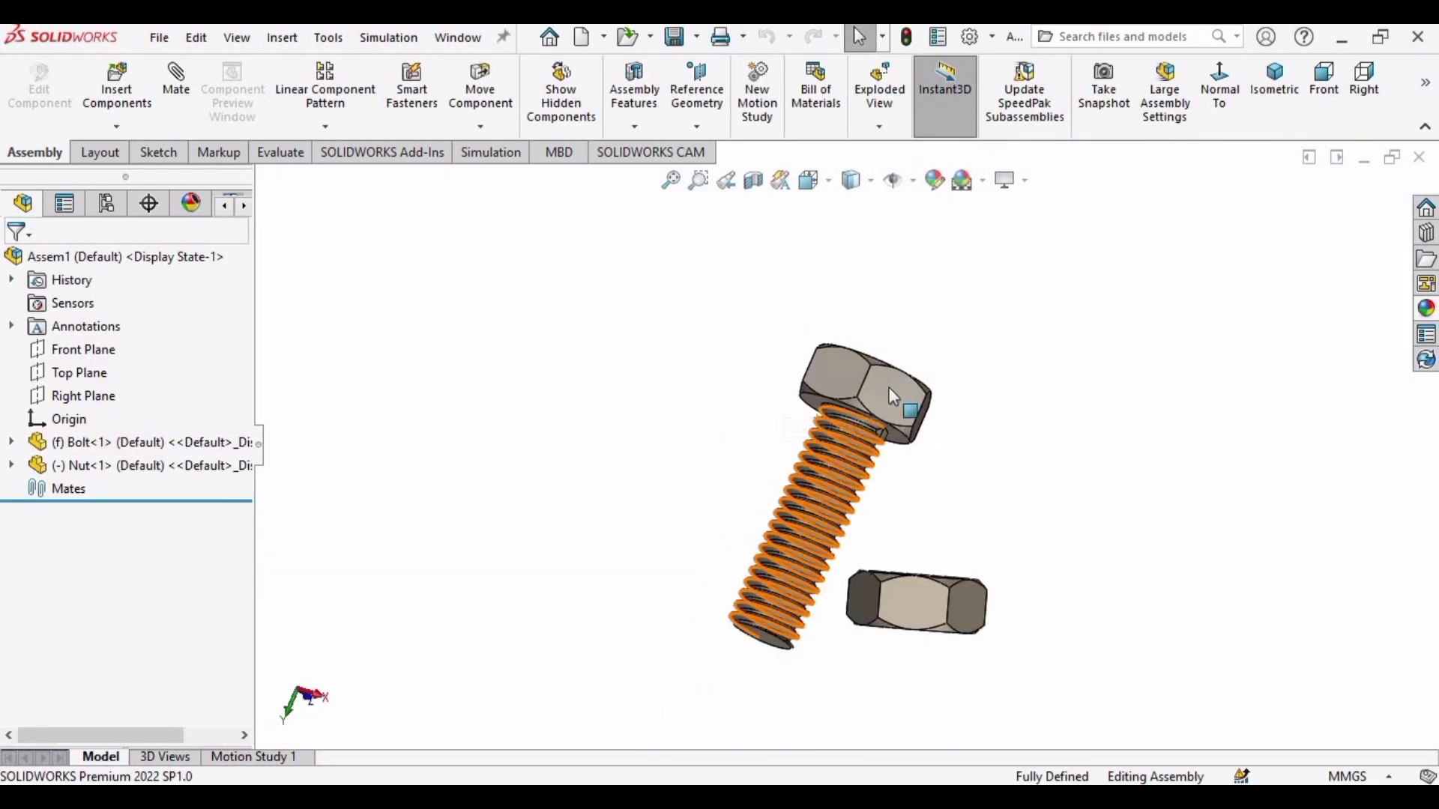
# Open the Bolt part and create reference axis Axis2 from its threaded shank face.
pyautogui.click(891, 391)
pyautogui.rightClick(888, 369)
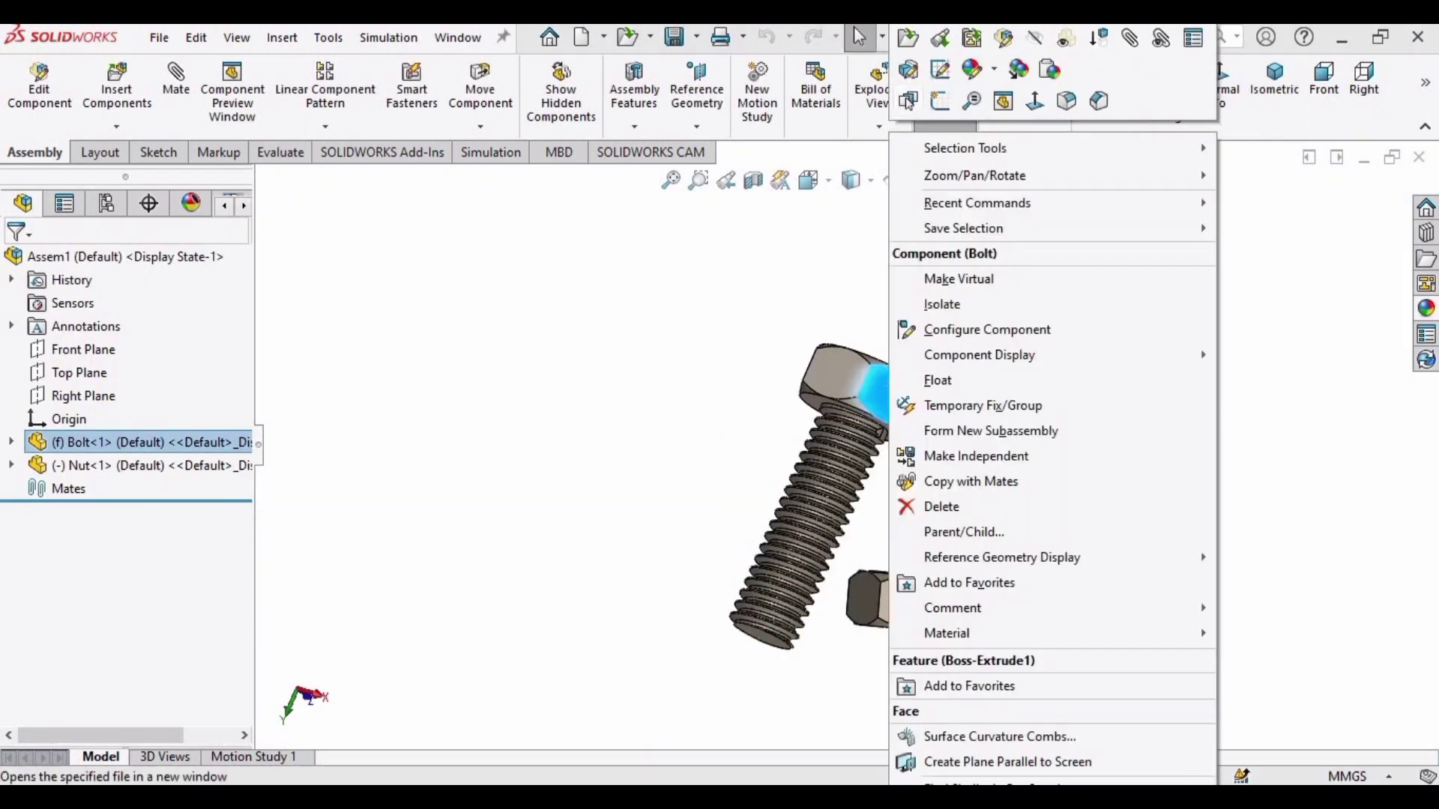
pyautogui.click(910, 42)
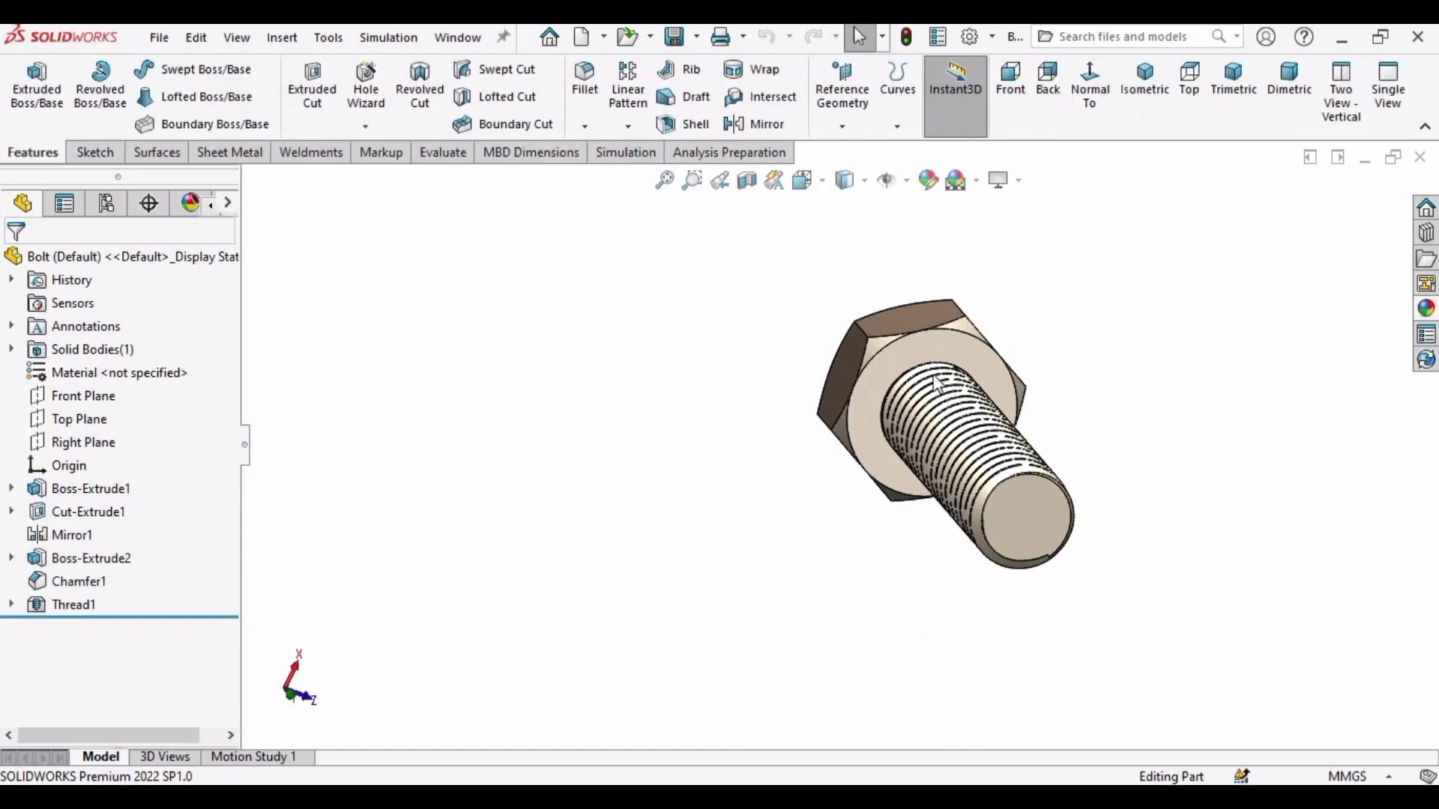
pyautogui.click(842, 126)
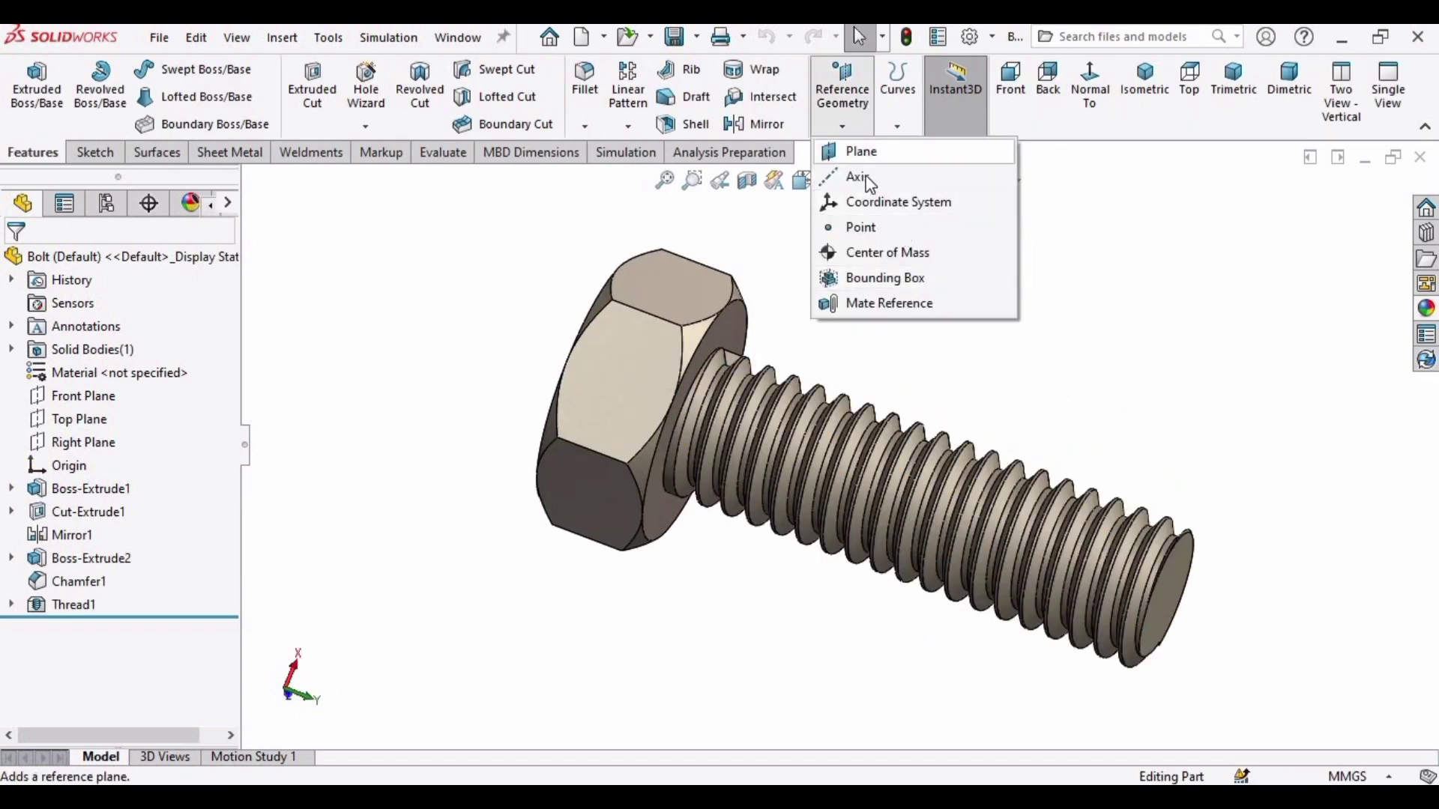
pyautogui.scroll(-5, 768, 494)
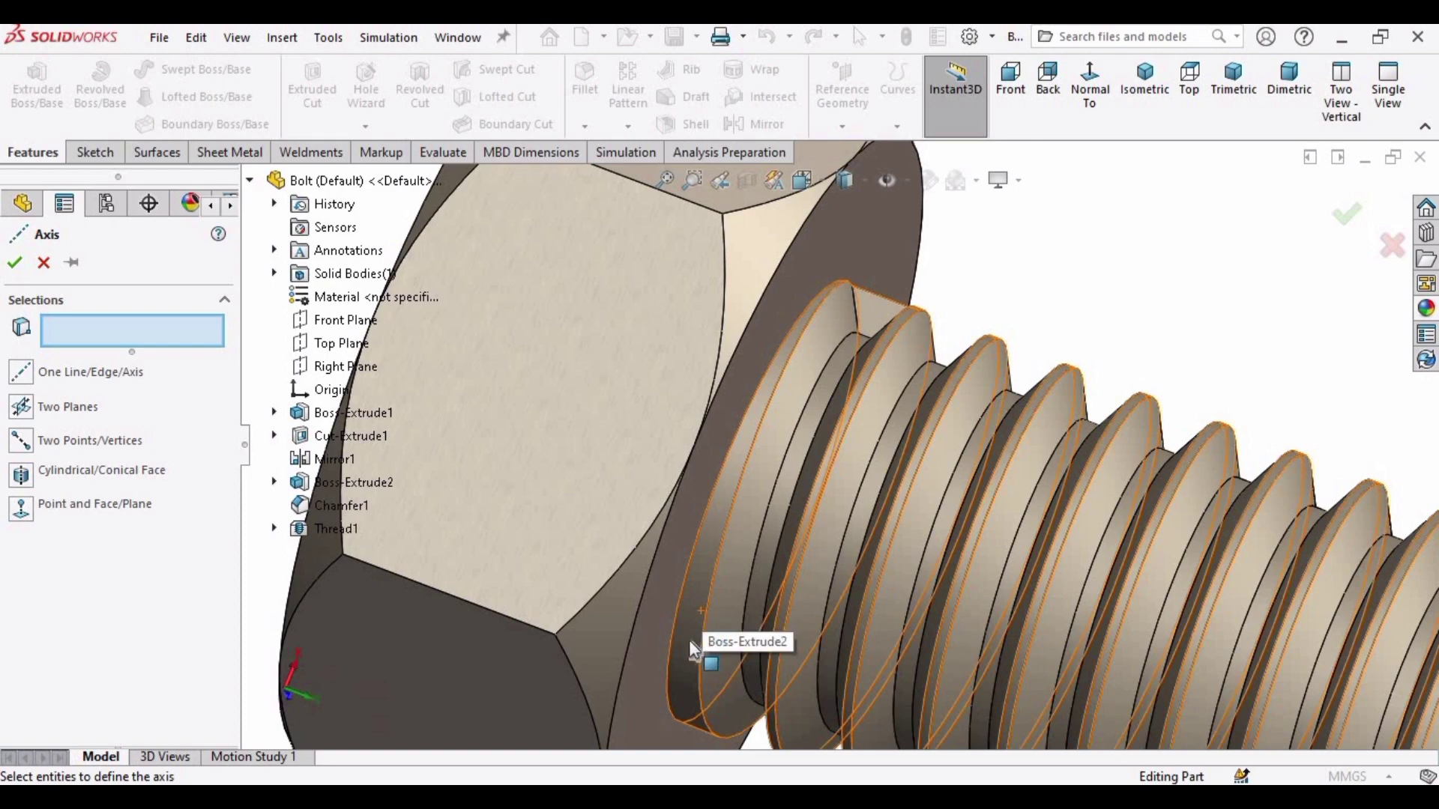
pyautogui.click(690, 640)
pyautogui.scroll(5, 690, 641)
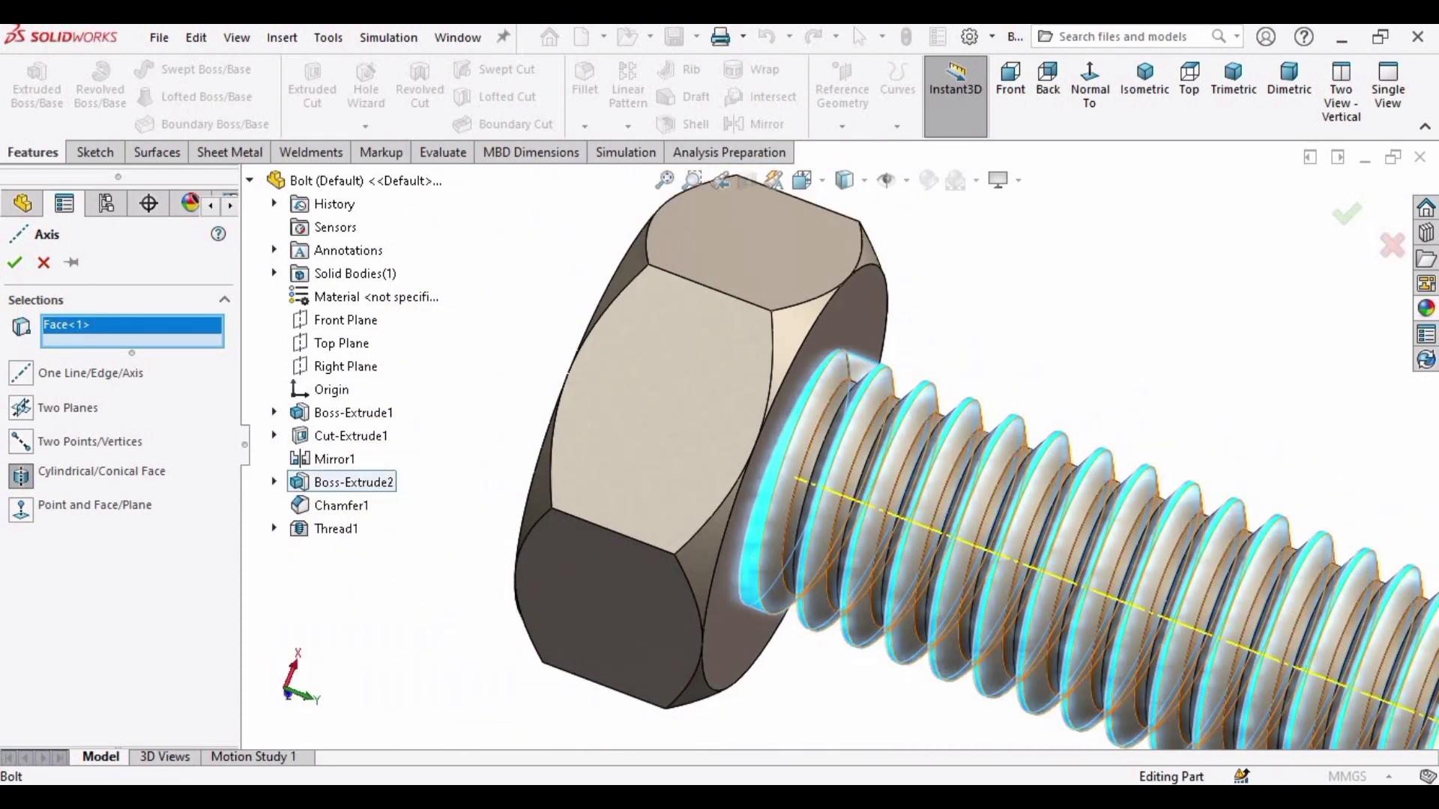
pyautogui.scroll(3, 1270, 733)
pyautogui.scroll(-8, 1021, 504)
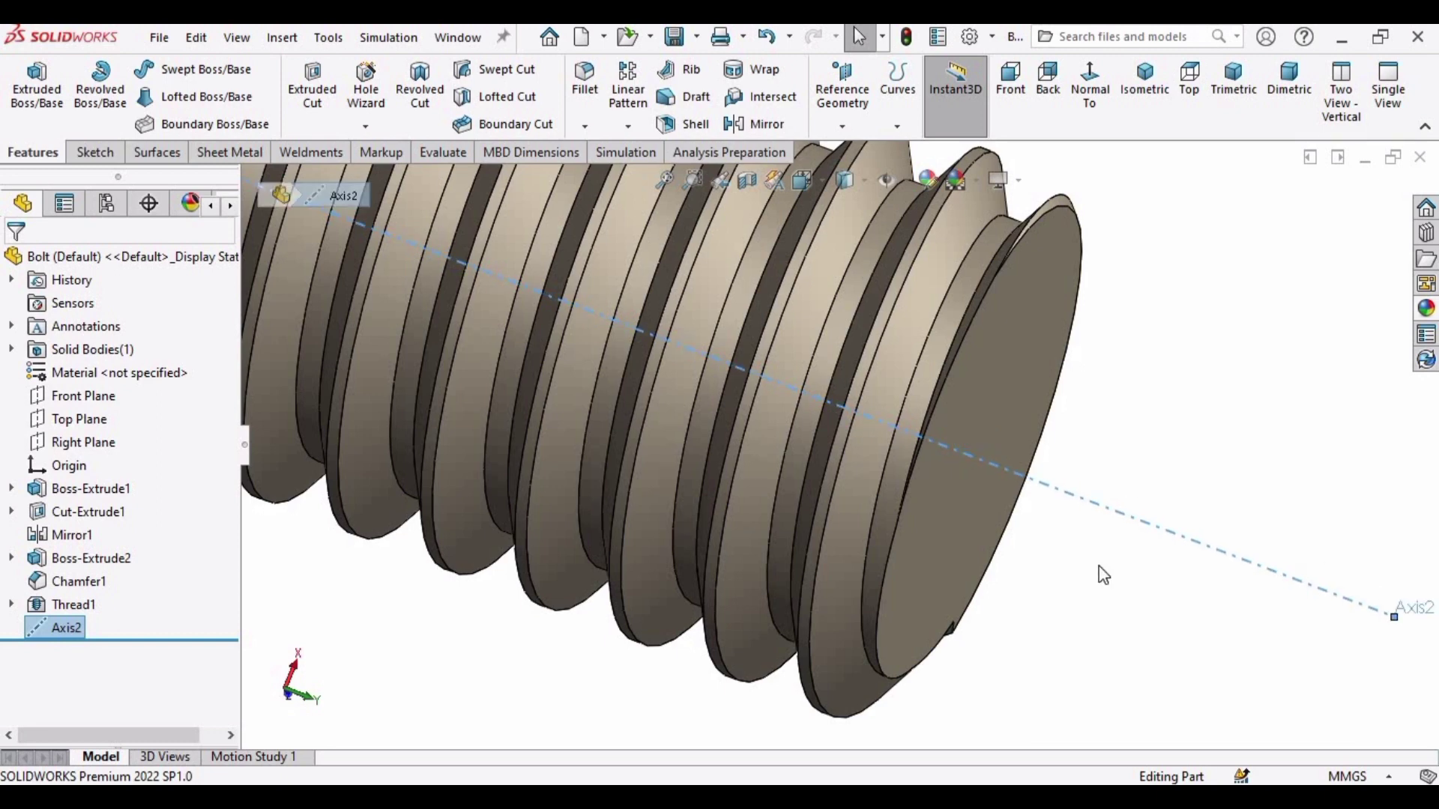
pyautogui.scroll(3, 1098, 565)
pyautogui.scroll(2, 854, 297)
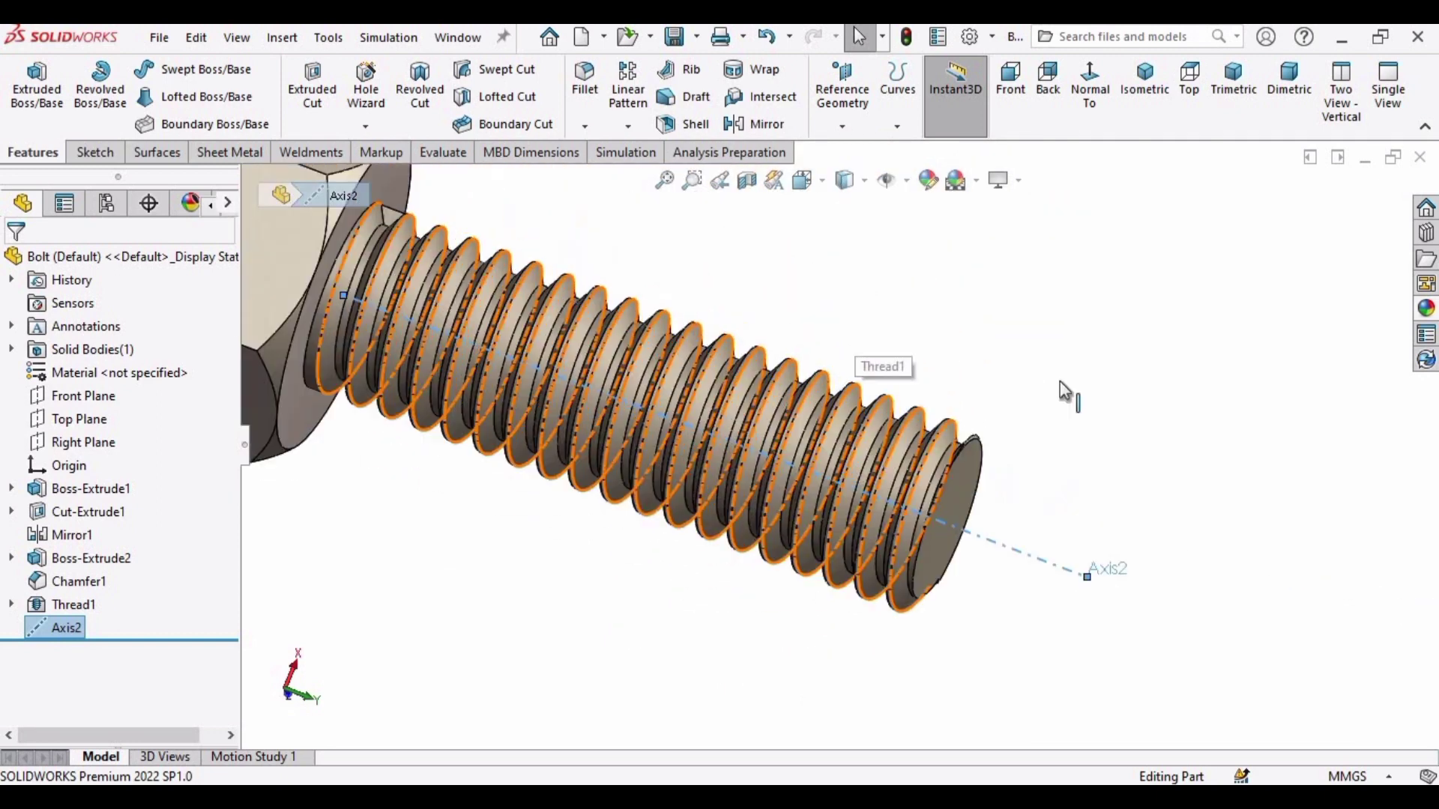
# Hide the reference axes with View Axes, then show them again.
pyautogui.click(1034, 592)
pyautogui.scroll(2, 1034, 592)
pyautogui.click(909, 184)
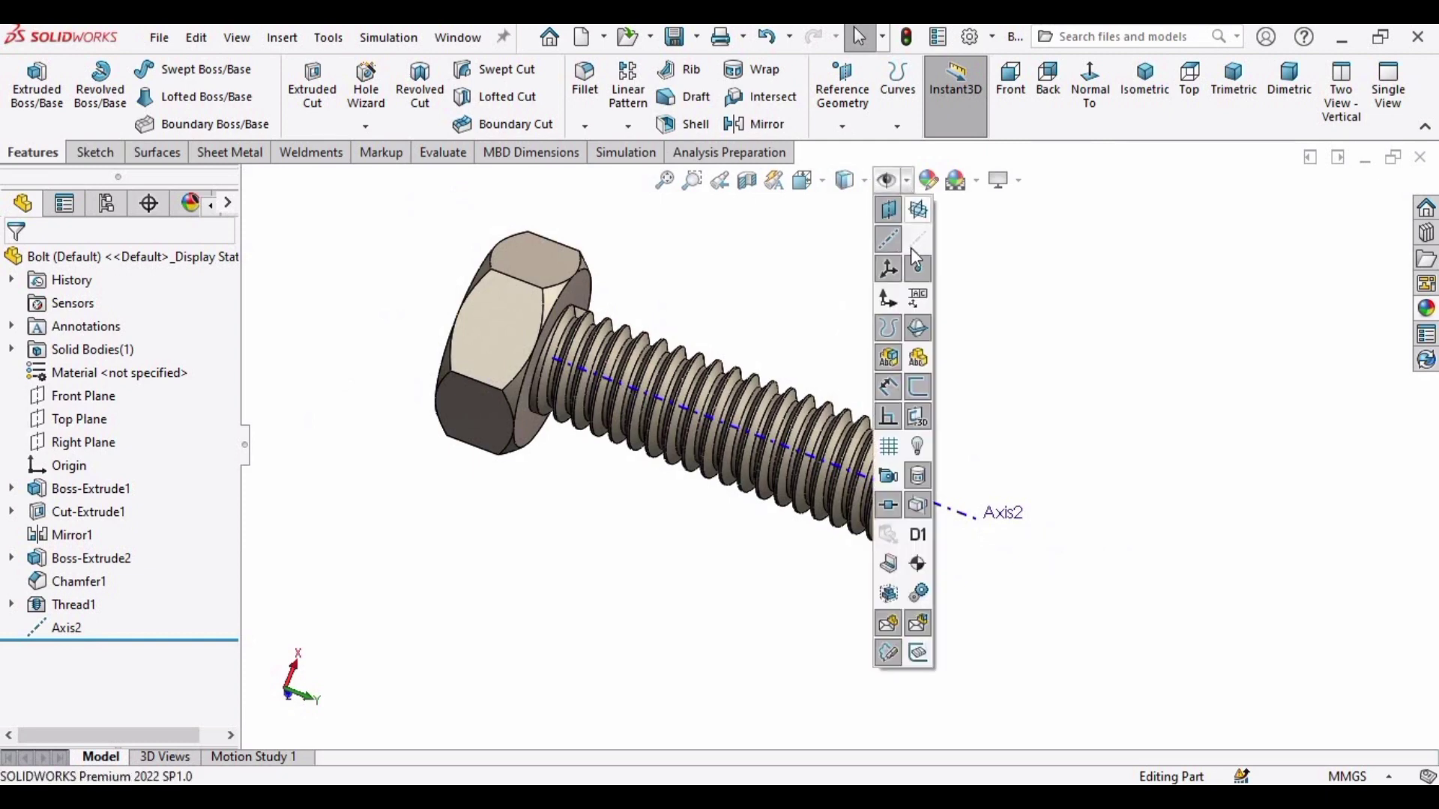
pyautogui.click(888, 240)
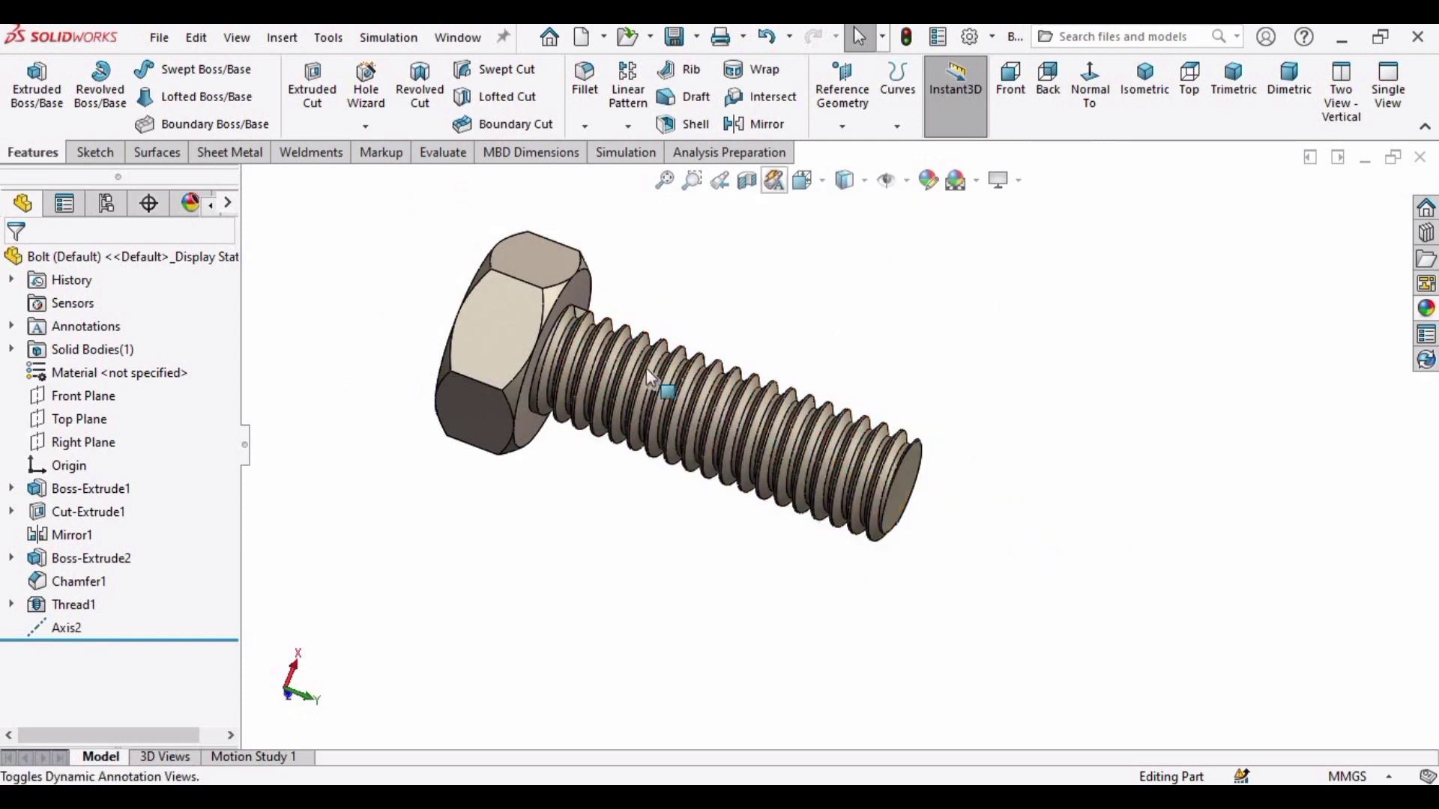
pyautogui.click(907, 184)
pyautogui.click(887, 247)
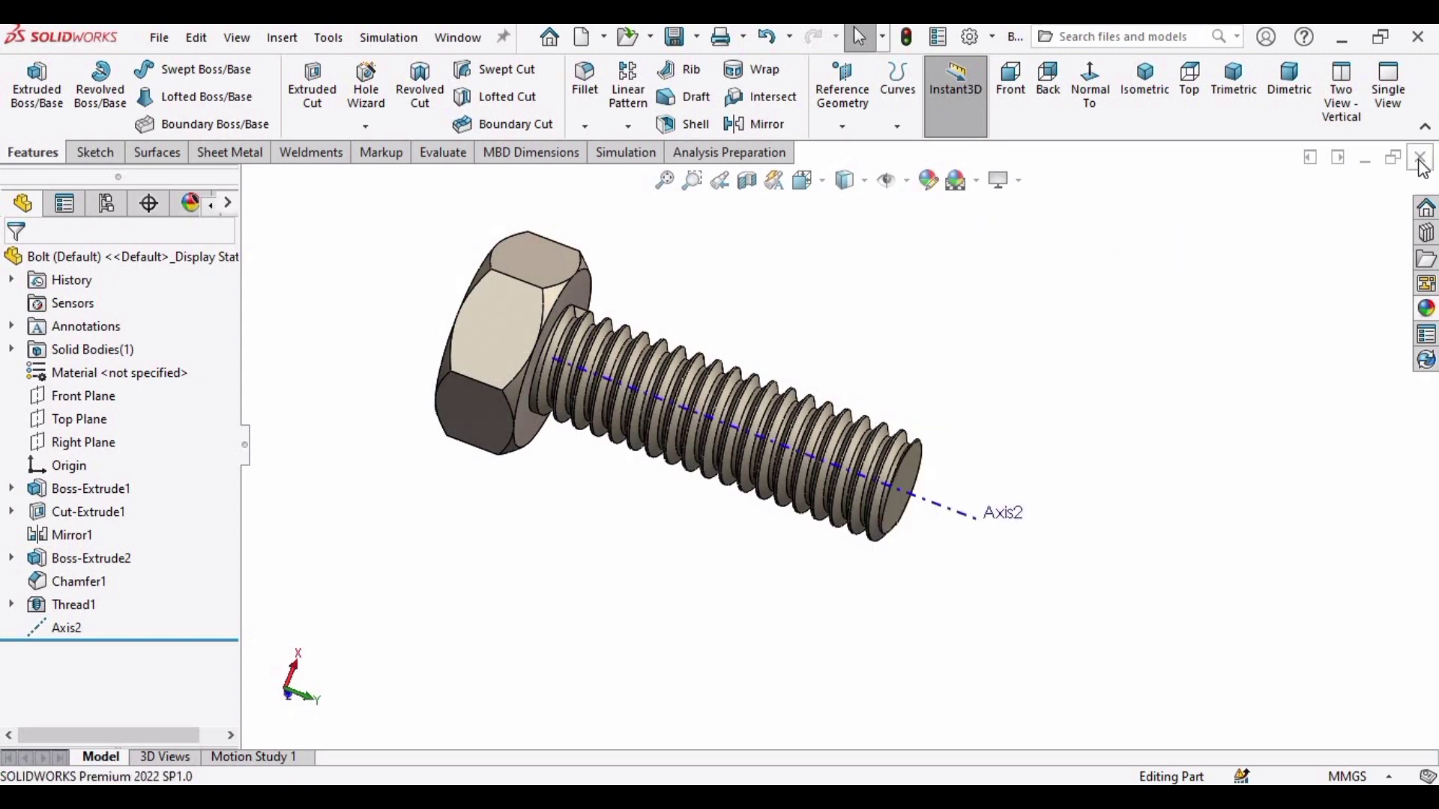
# Return to the assembly and open the Nut part in its own window.
pyautogui.hotkey('ctrl', 'Tab')
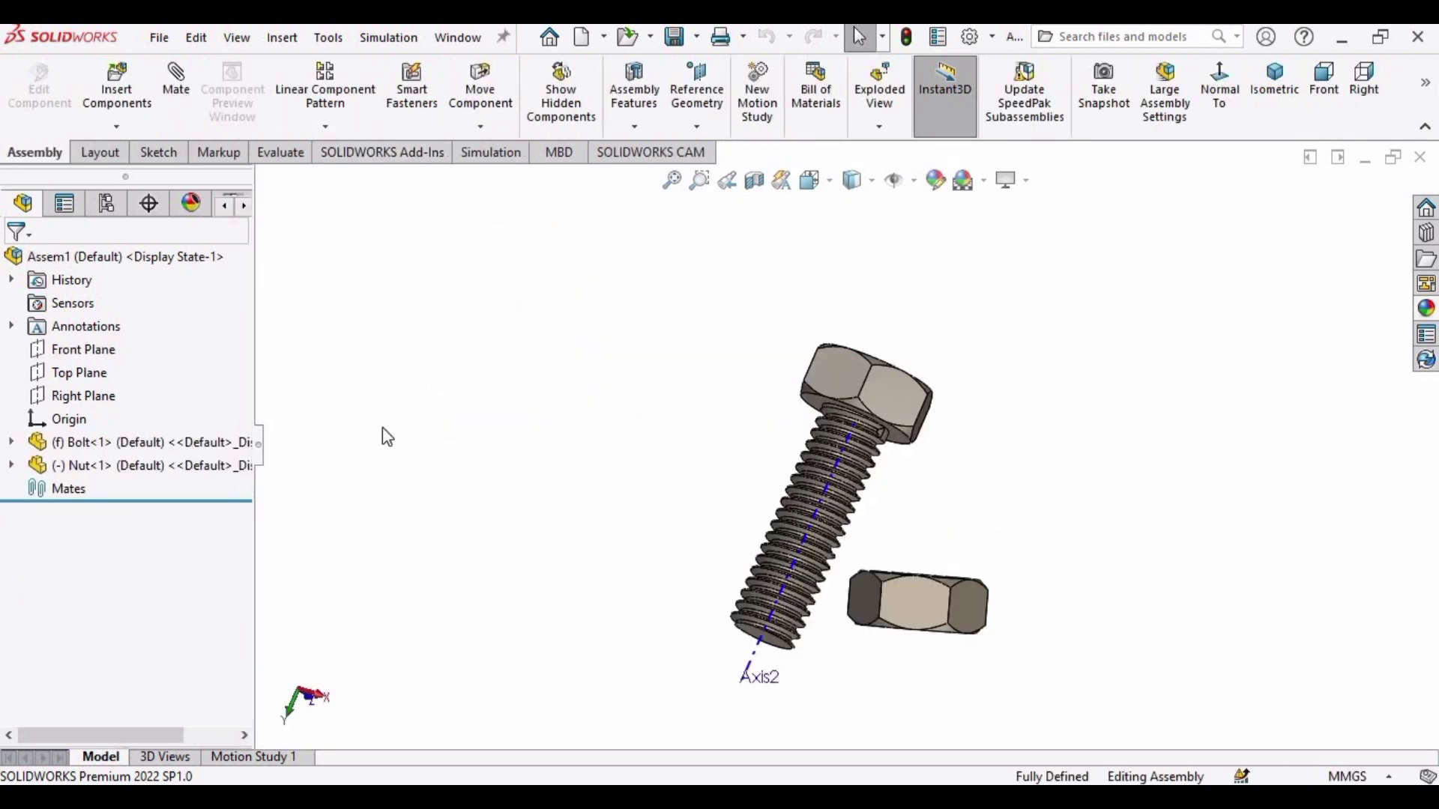
pyautogui.scroll(5, 1043, 605)
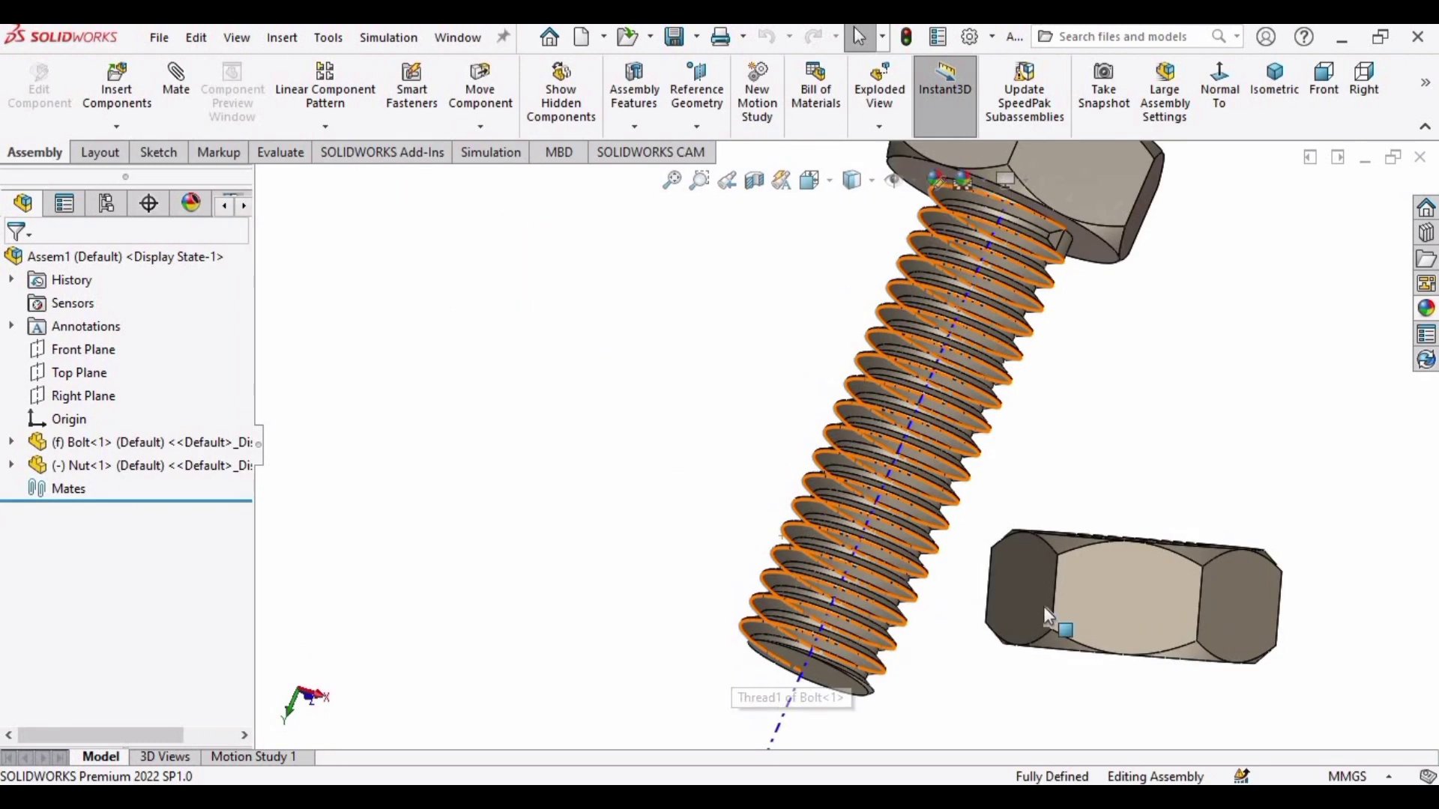
pyautogui.scroll(-4, 1043, 606)
pyautogui.moveTo(1094, 605); pyautogui.dragTo(1053, 559, button='middle')
pyautogui.scroll(5, 1053, 558)
pyautogui.click(873, 489)
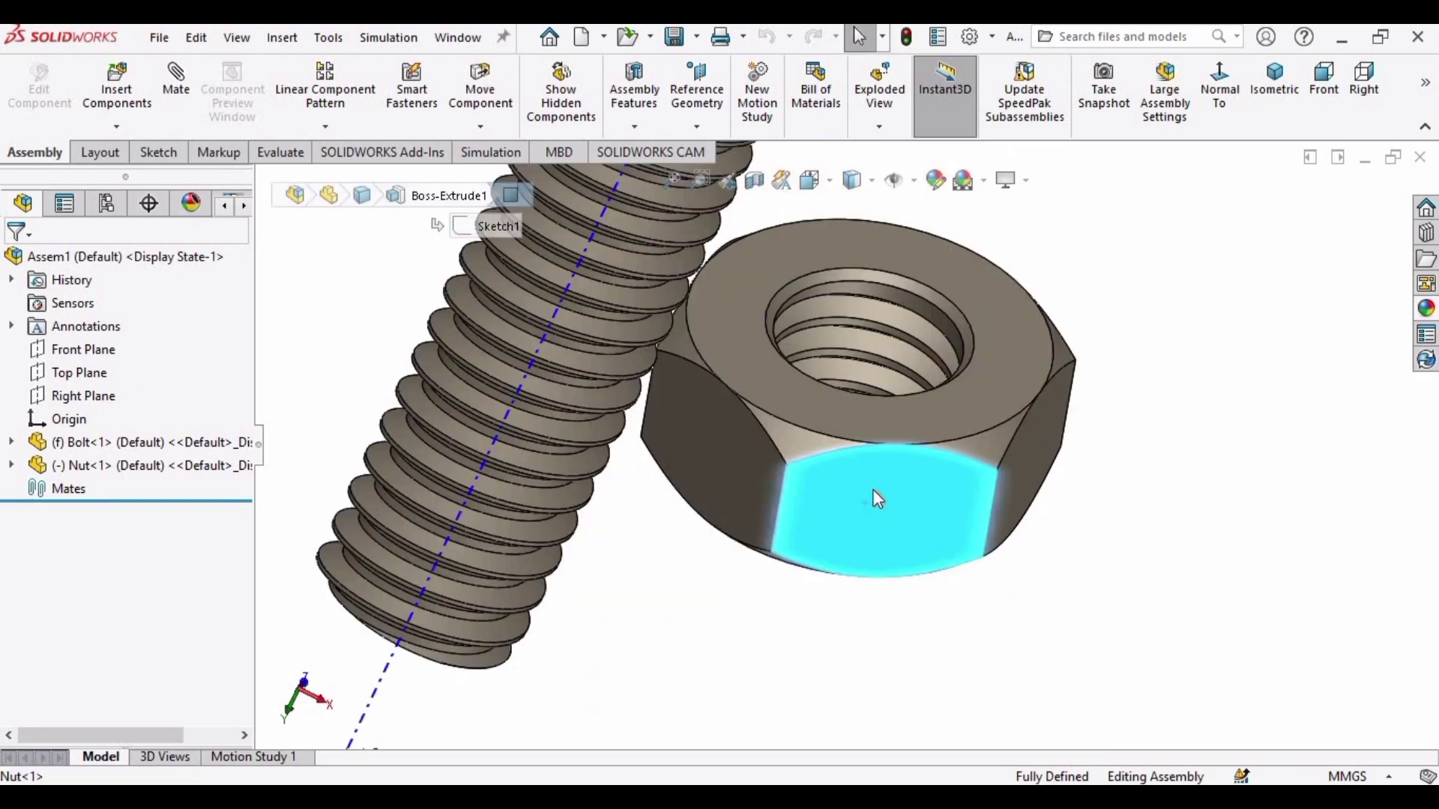
pyautogui.rightClick(872, 451)
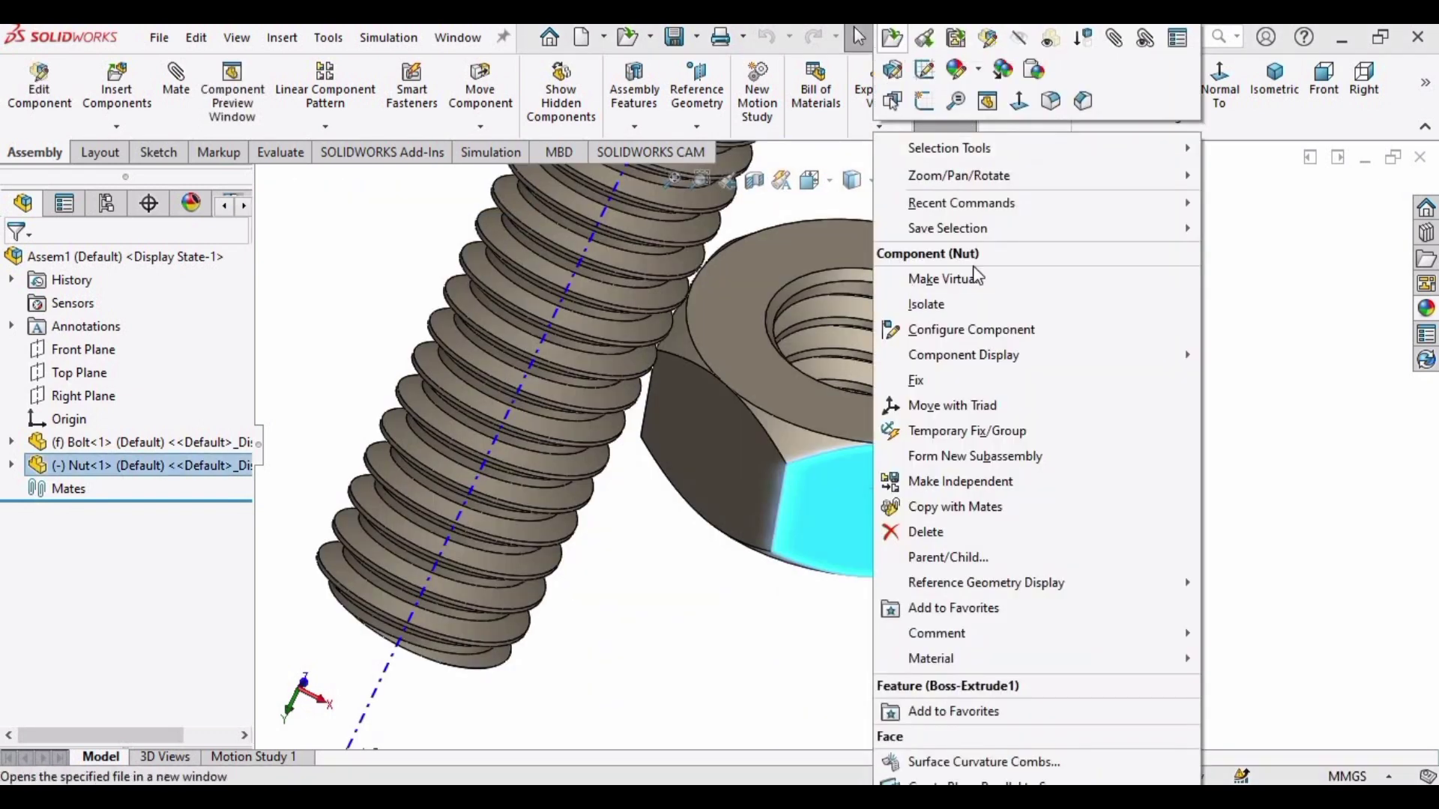
pyautogui.press('Escape')
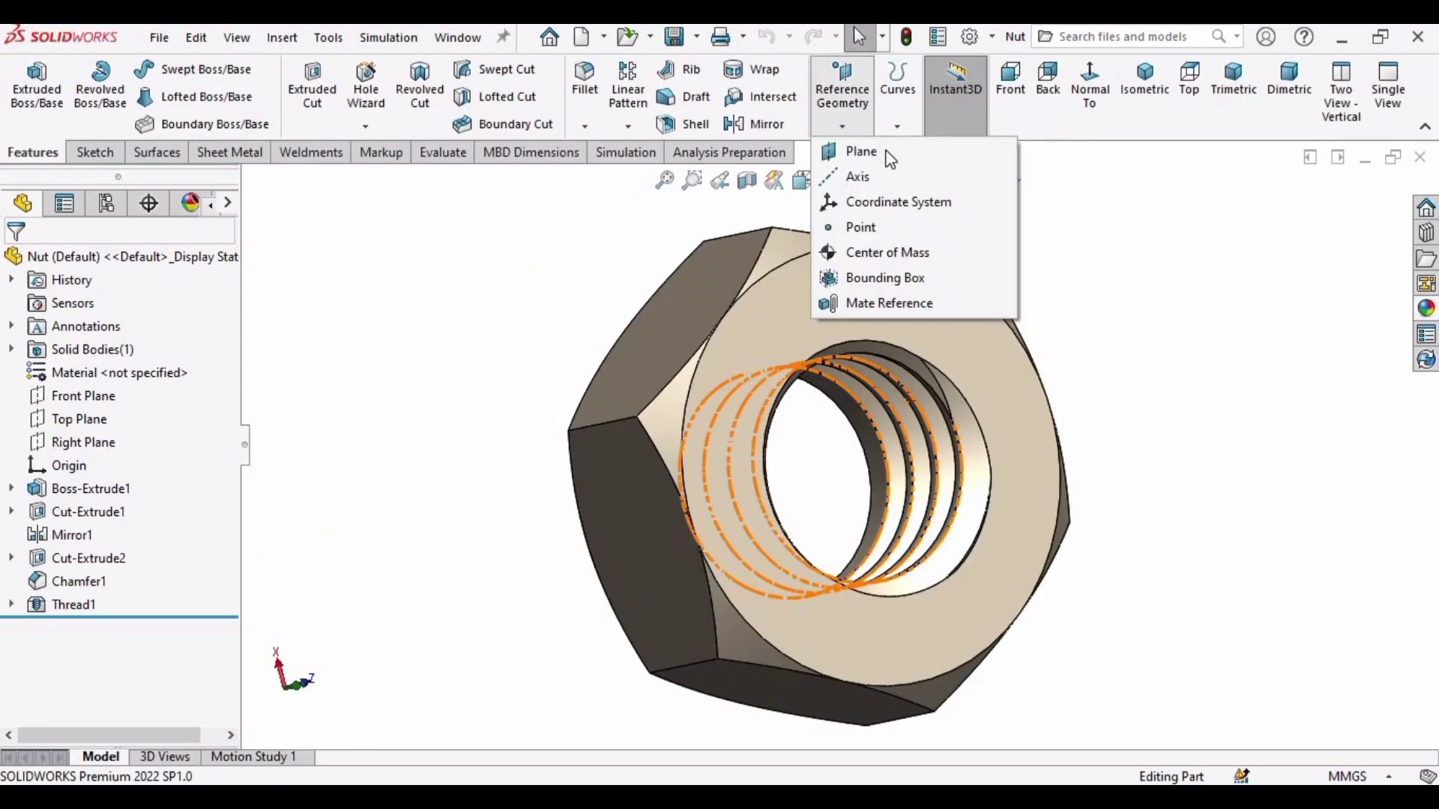
# Create reference axis Axis1 from the nut hole's conical chamfer face.
pyautogui.click(897, 82)
pyautogui.click(824, 86)
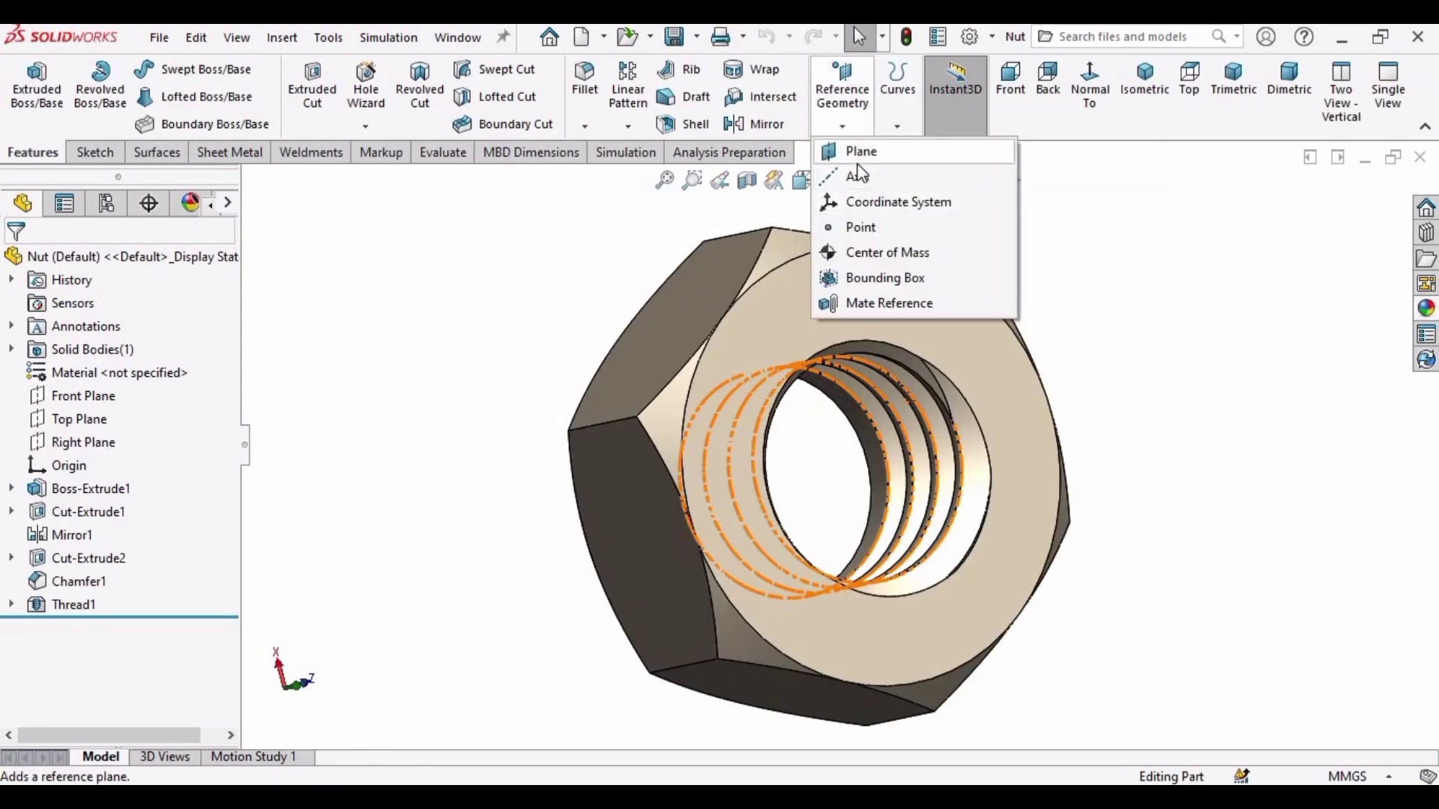
pyautogui.click(854, 177)
pyautogui.moveTo(1108, 372); pyautogui.dragTo(707, 398, button='middle')
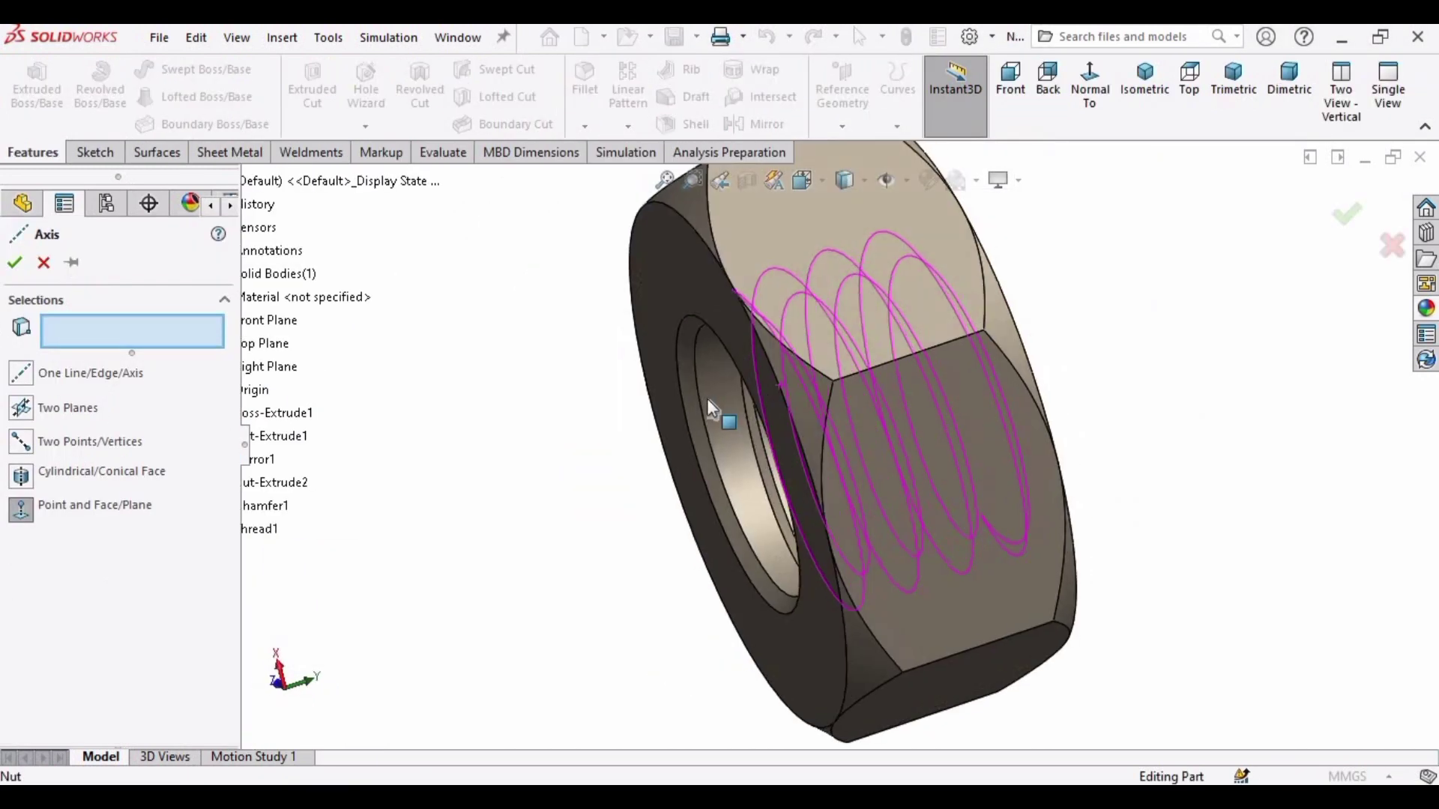
pyautogui.scroll(-5, 717, 399)
pyautogui.click(716, 447)
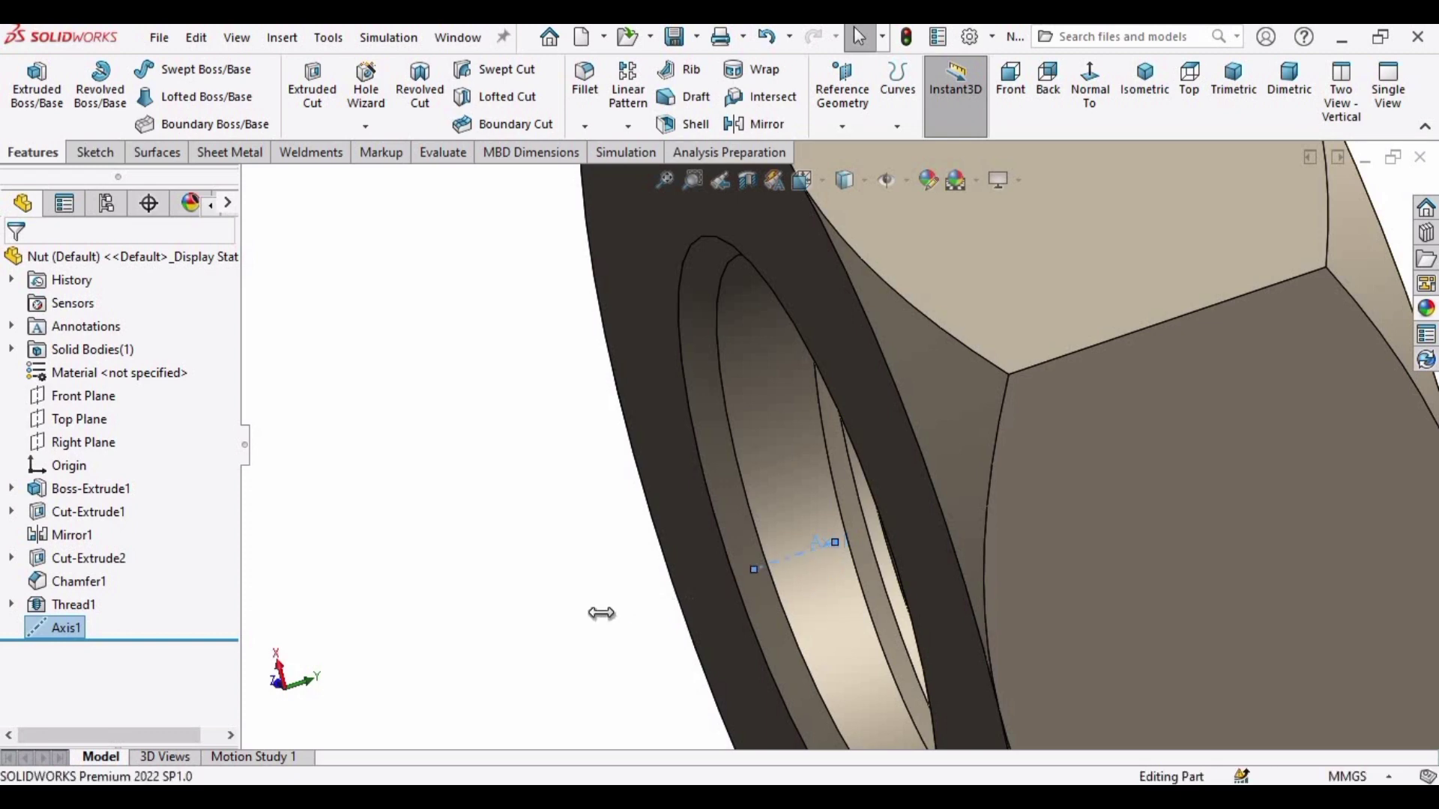
pyautogui.scroll(3, 809, 596)
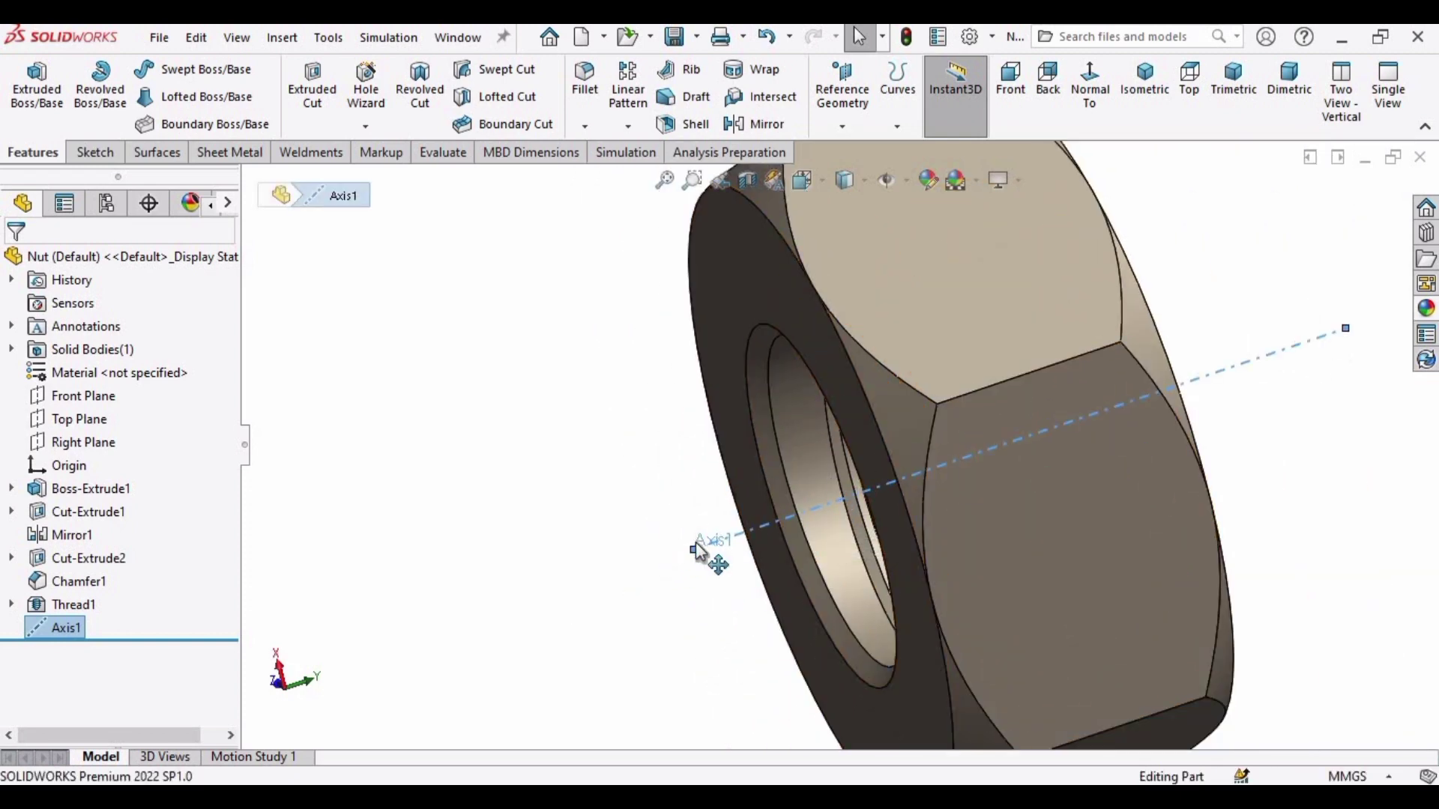
pyautogui.scroll(4, 860, 560)
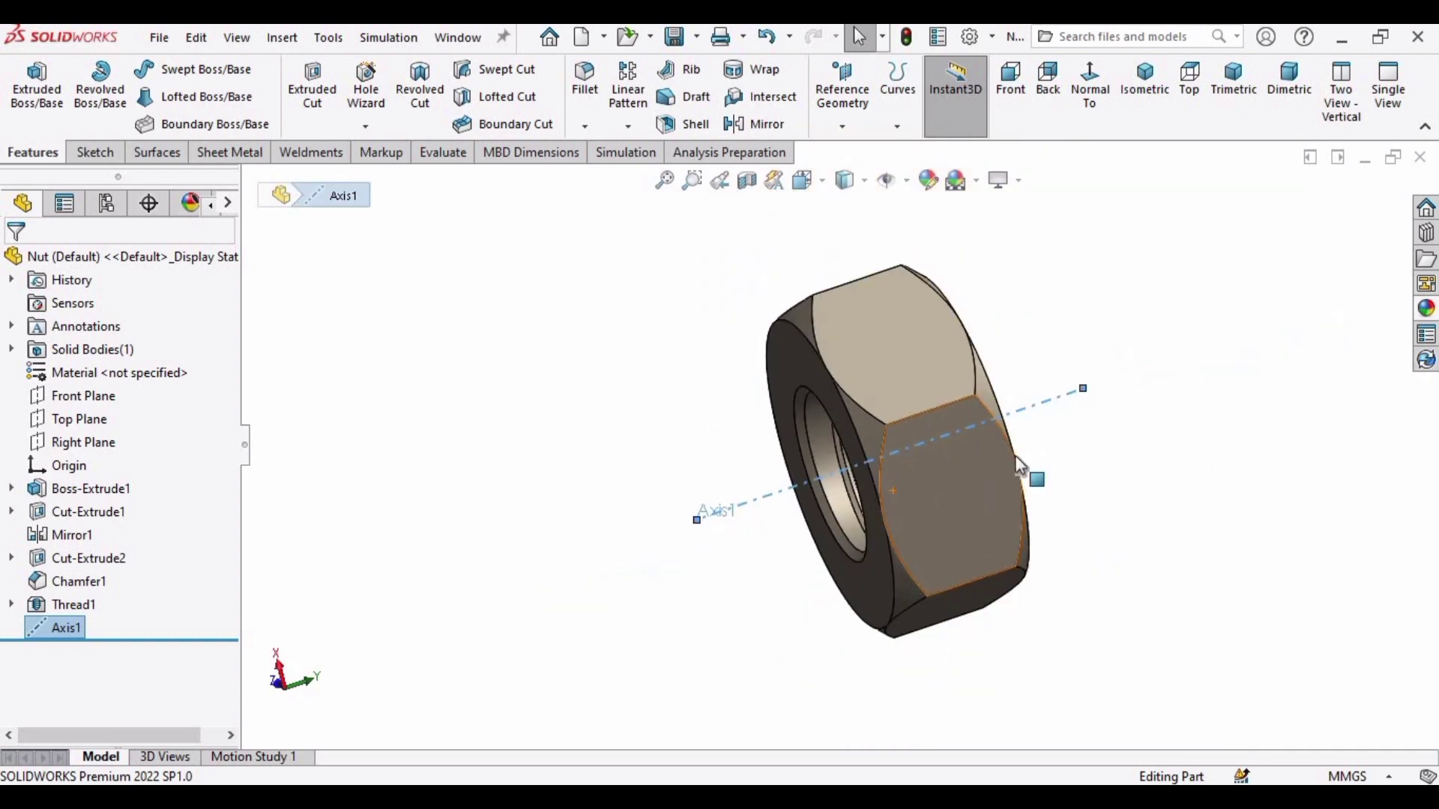
pyautogui.moveTo(1021, 472); pyautogui.dragTo(817, 543, button='middle')
pyautogui.click(1289, 79)
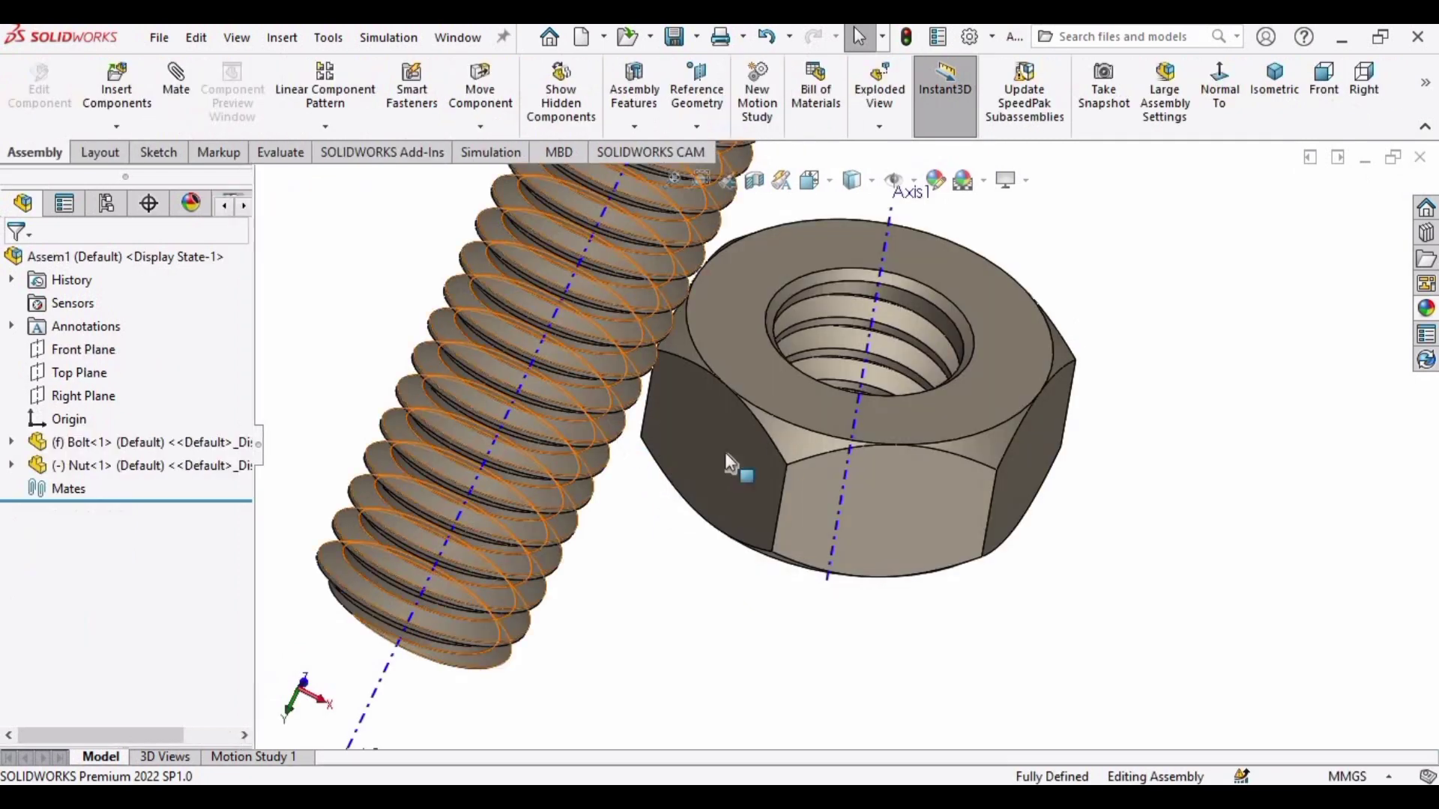
pyautogui.moveTo(726, 452); pyautogui.dragTo(769, 381, button='middle')
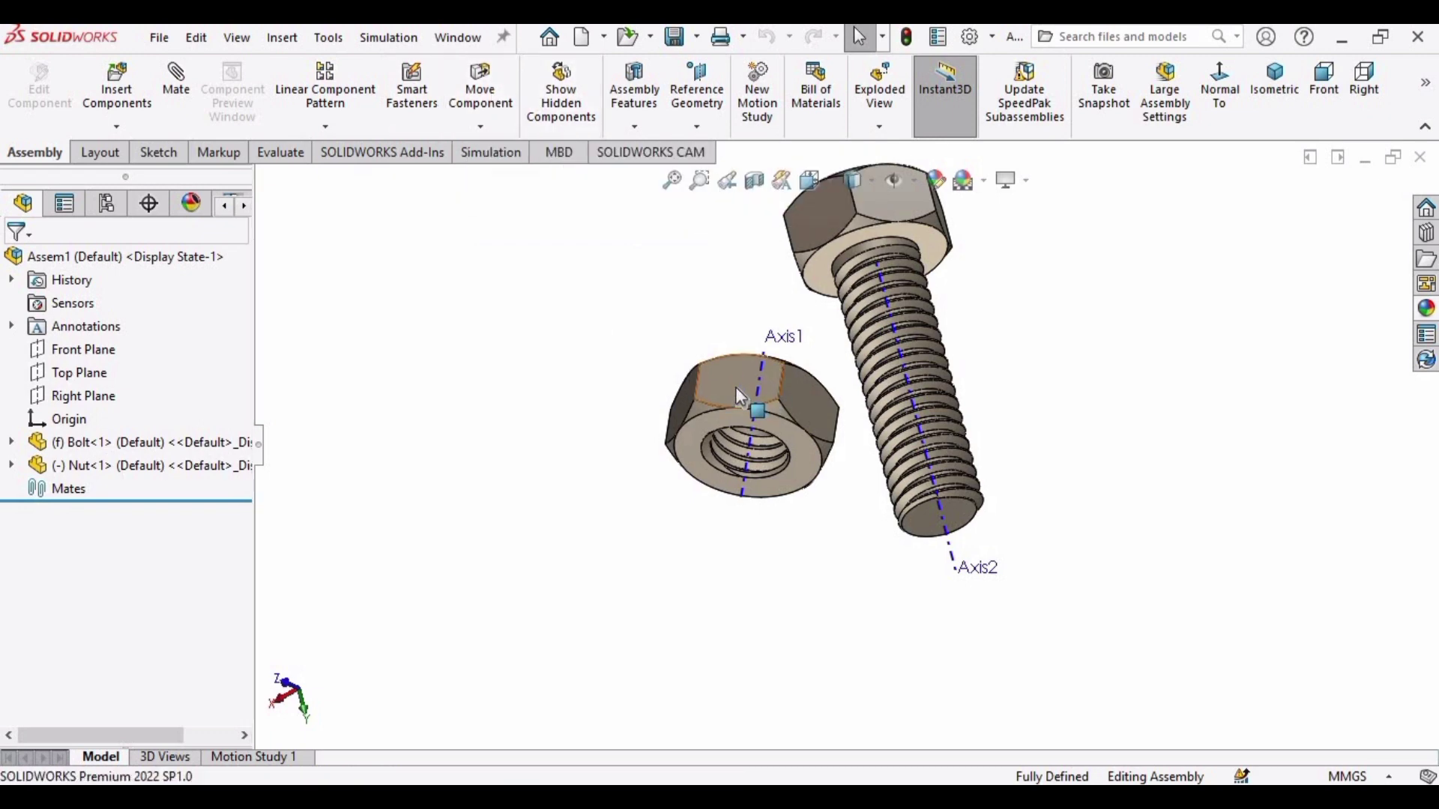
# Add a Coincident mate between the bolt's Axis2 and the nut's Axis1.
pyautogui.moveTo(741, 396); pyautogui.dragTo(963, 663)
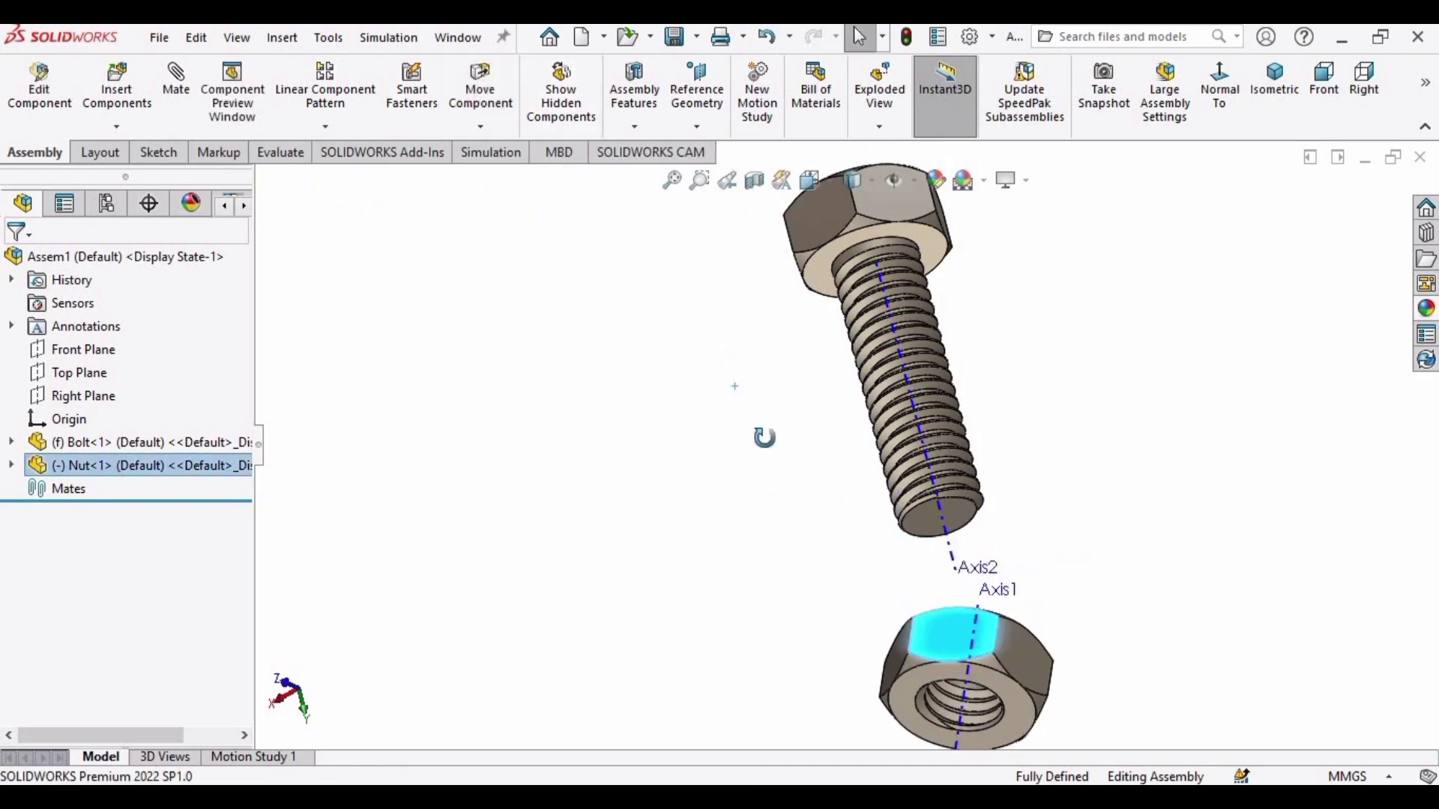
pyautogui.moveTo(763, 437); pyautogui.dragTo(749, 584, button='middle')
pyautogui.click(749, 584)
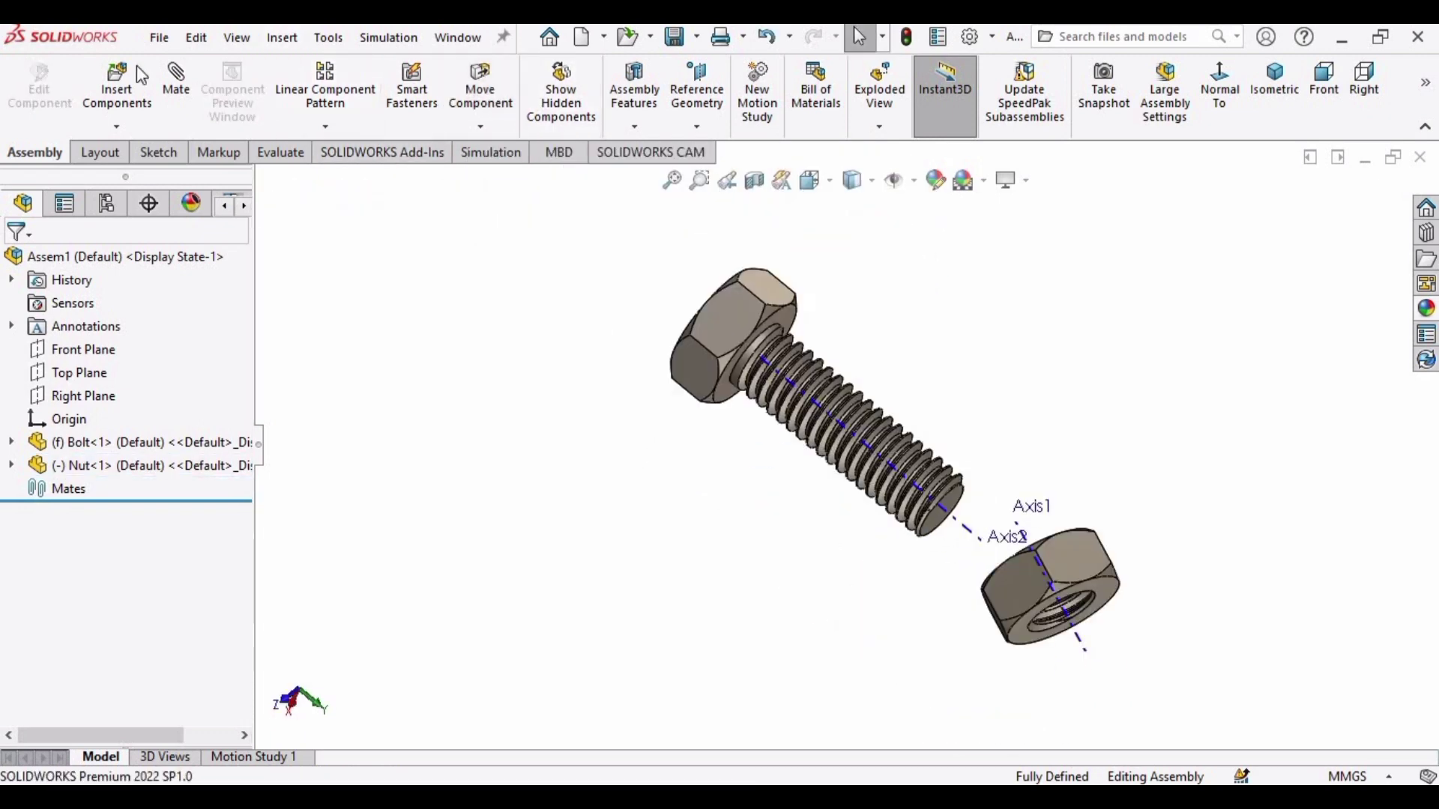
pyautogui.click(176, 82)
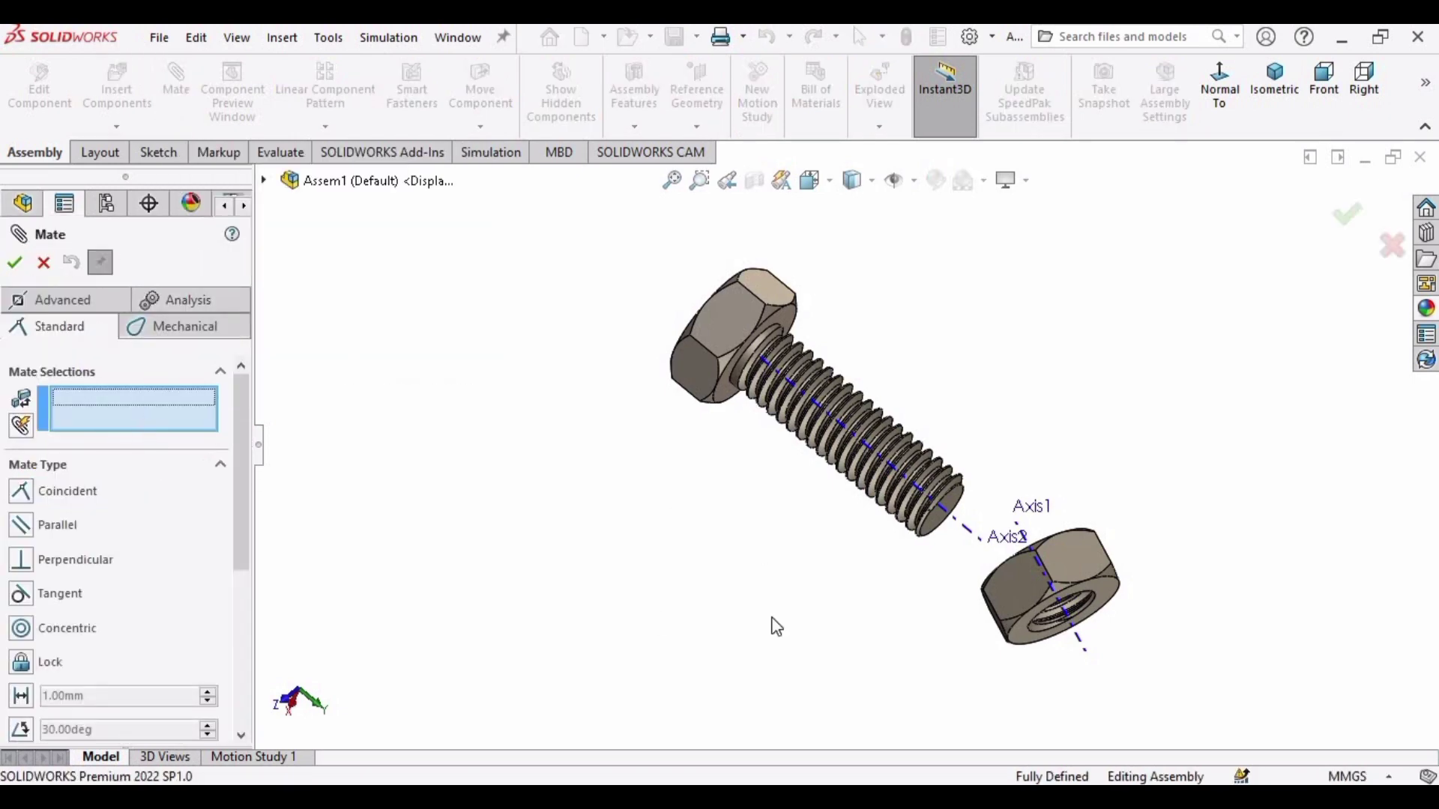
pyautogui.scroll(-3, 962, 556)
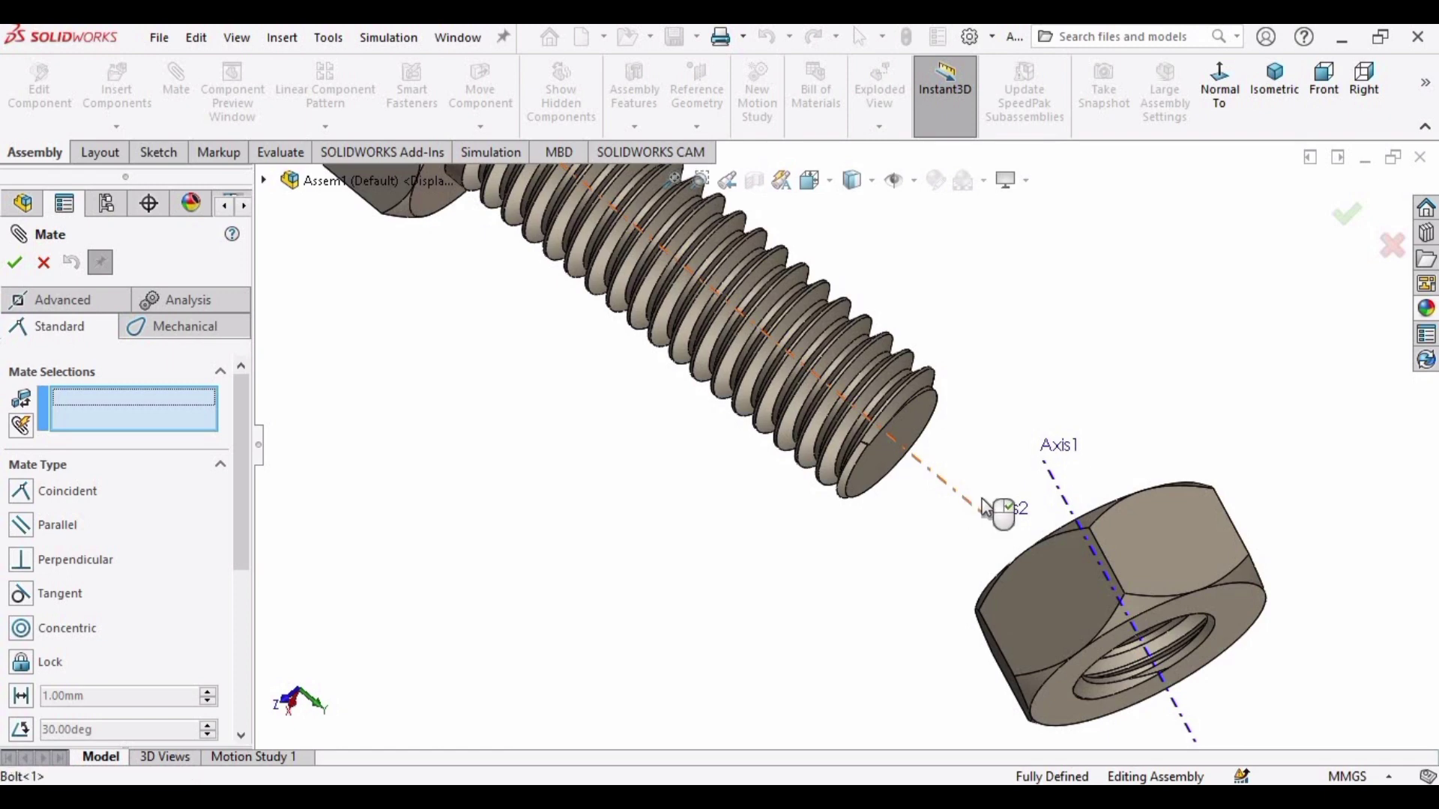
pyautogui.click(987, 514)
pyautogui.click(1056, 493)
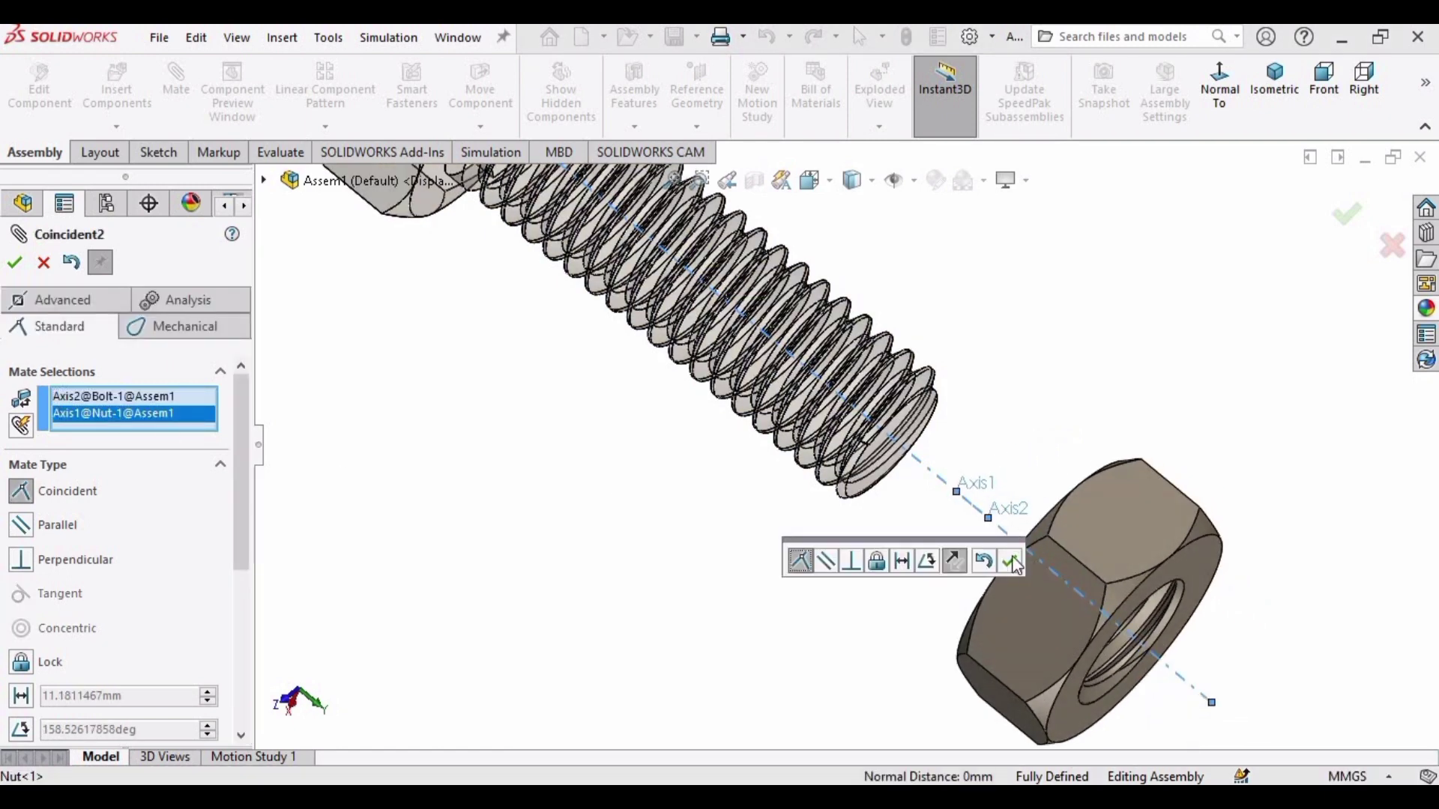
pyautogui.click(1010, 564)
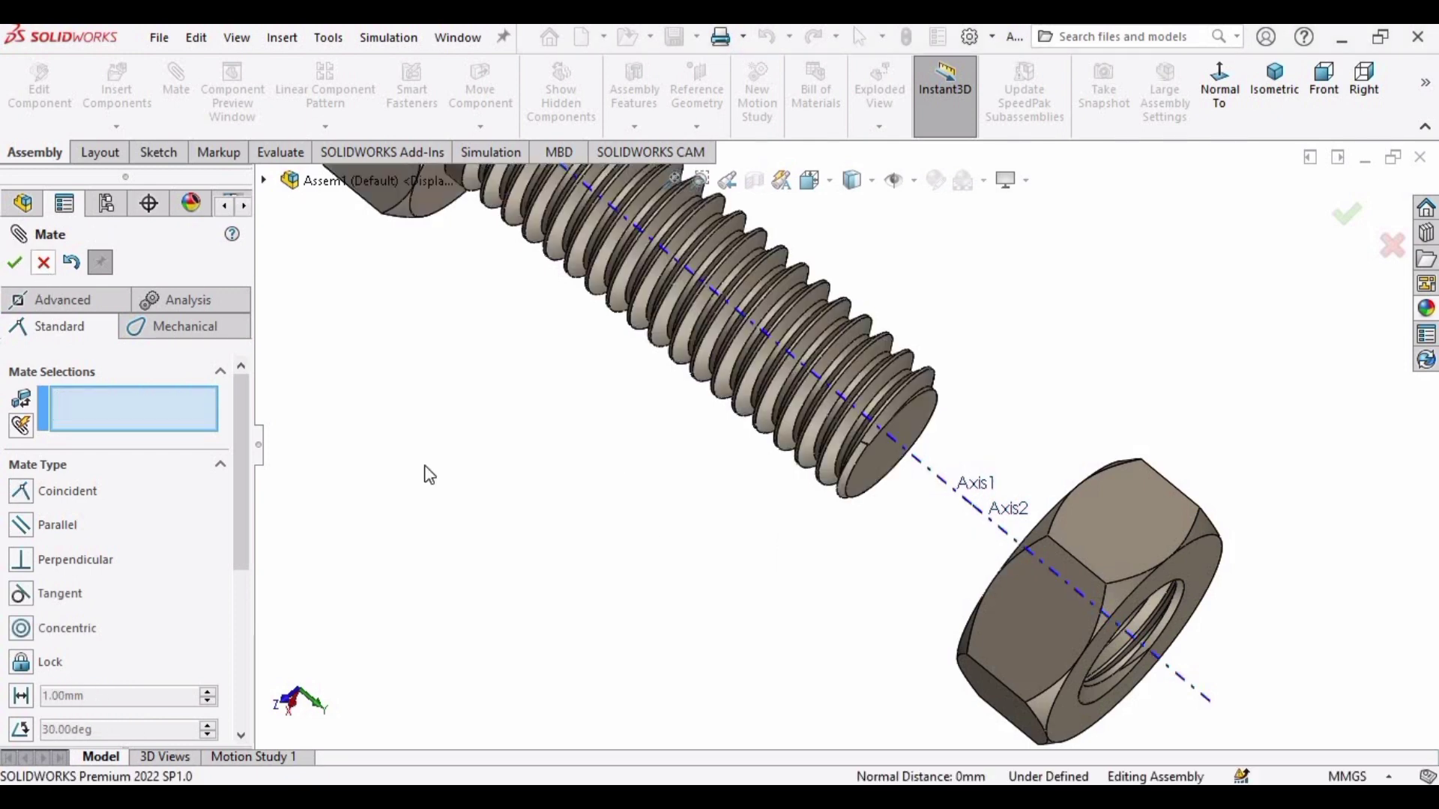
pyautogui.press('Escape')
# Drag the nut along the bolt to check that it slides on the shared axis.
pyautogui.moveTo(882, 501); pyautogui.dragTo(854, 543, button='middle')
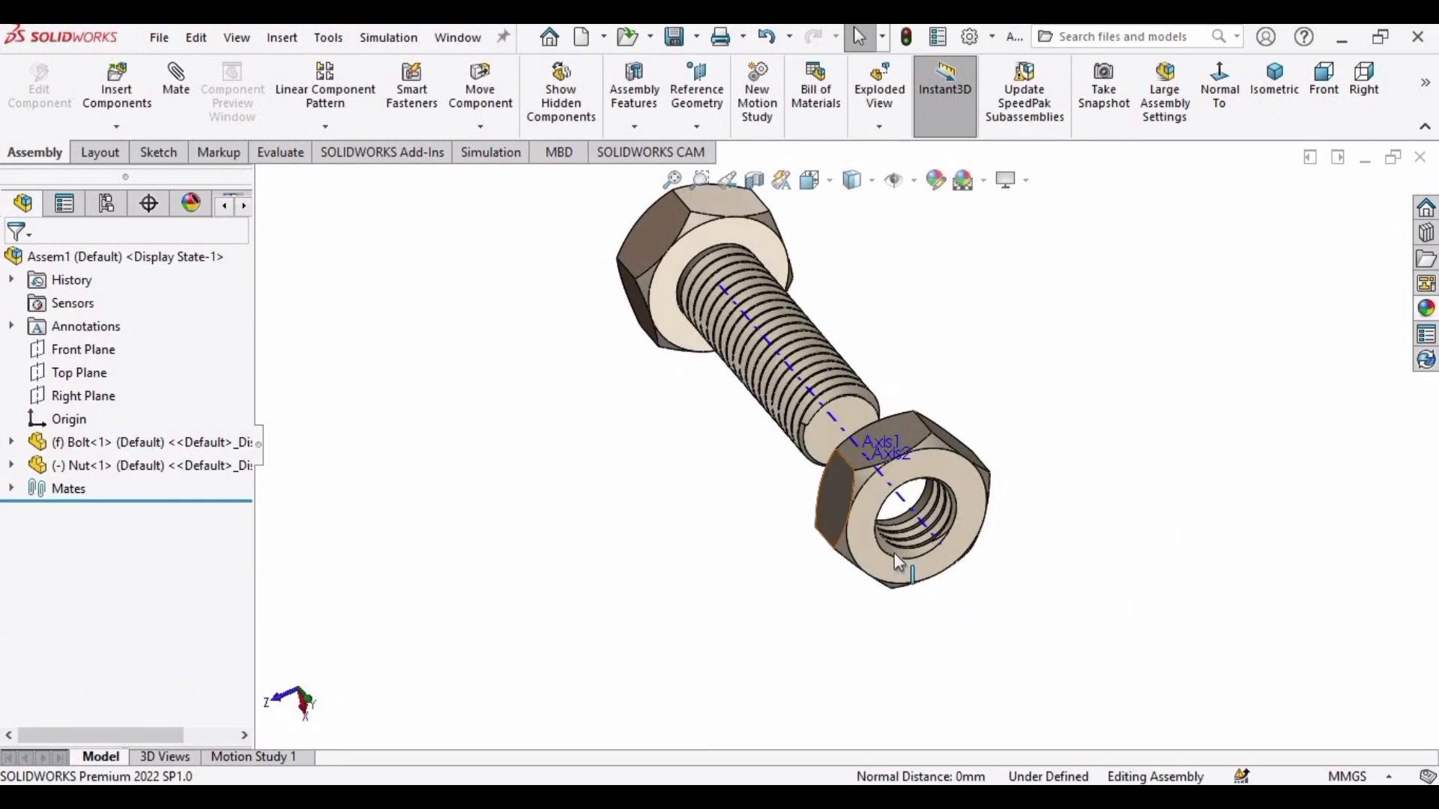
pyautogui.moveTo(850, 541); pyautogui.dragTo(791, 507)
pyautogui.moveTo(790, 508); pyautogui.dragTo(735, 604, button='middle')
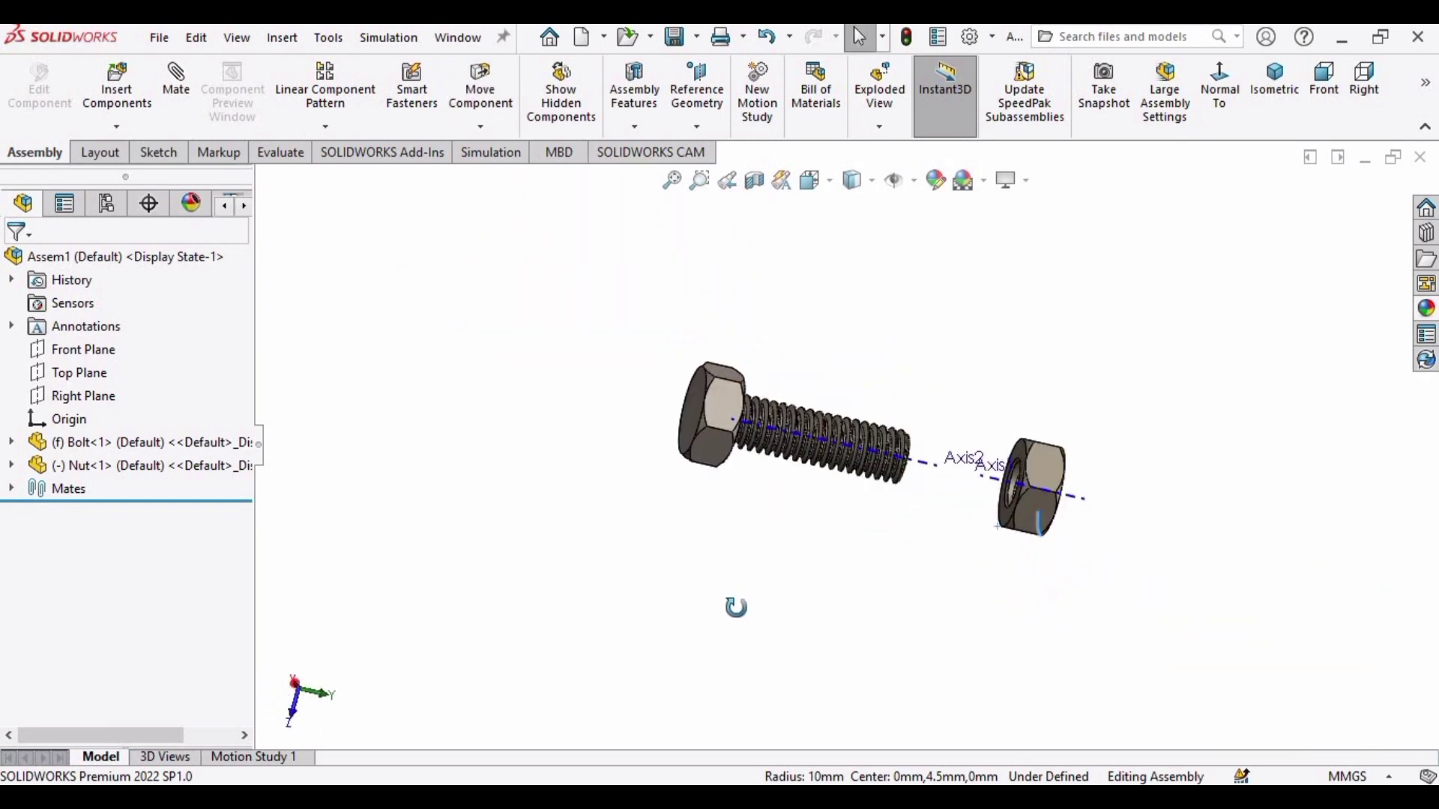
pyautogui.scroll(-3, 1082, 356)
pyautogui.scroll(3, 840, 448)
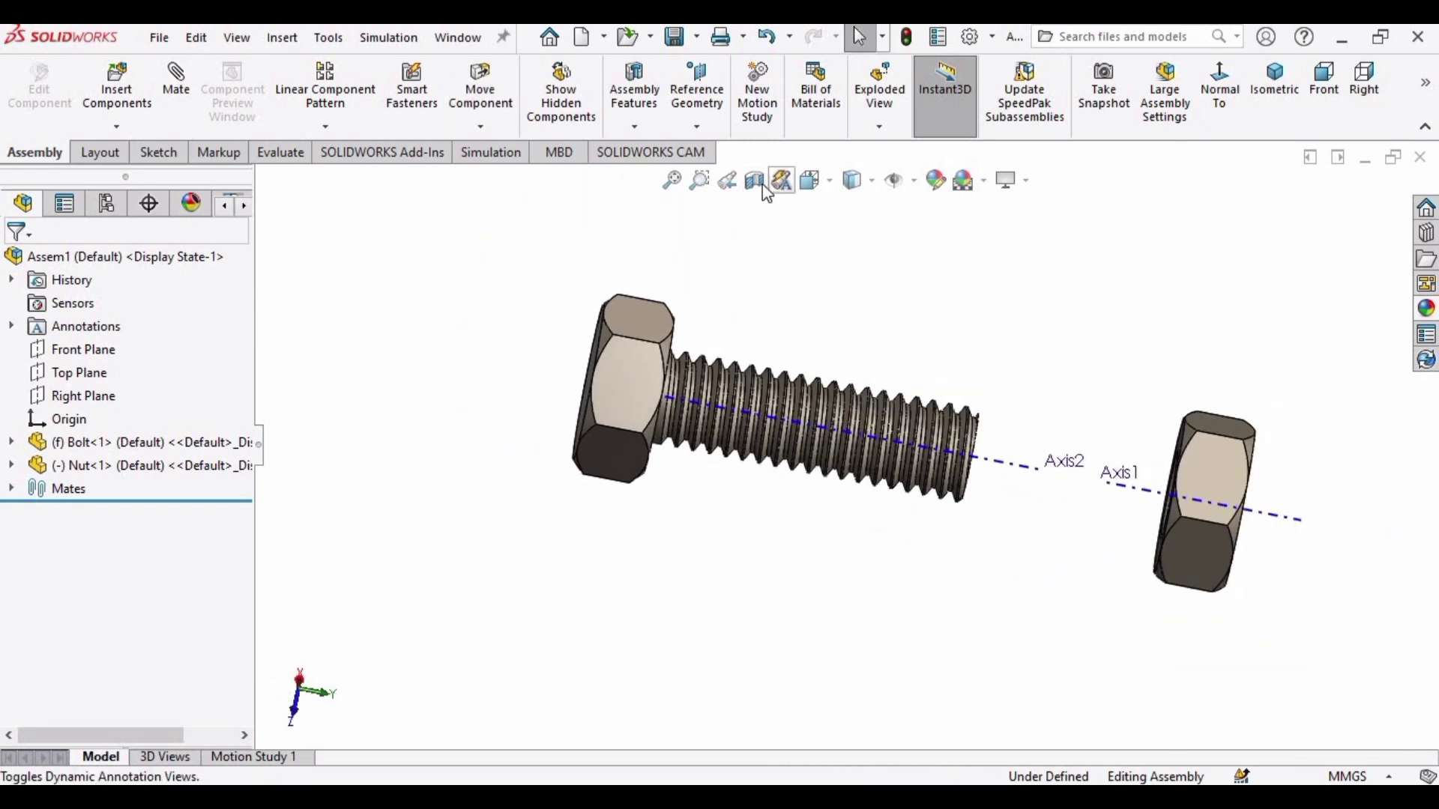
# Move the nut onto the bolt's threaded shank.
pyautogui.click(754, 181)
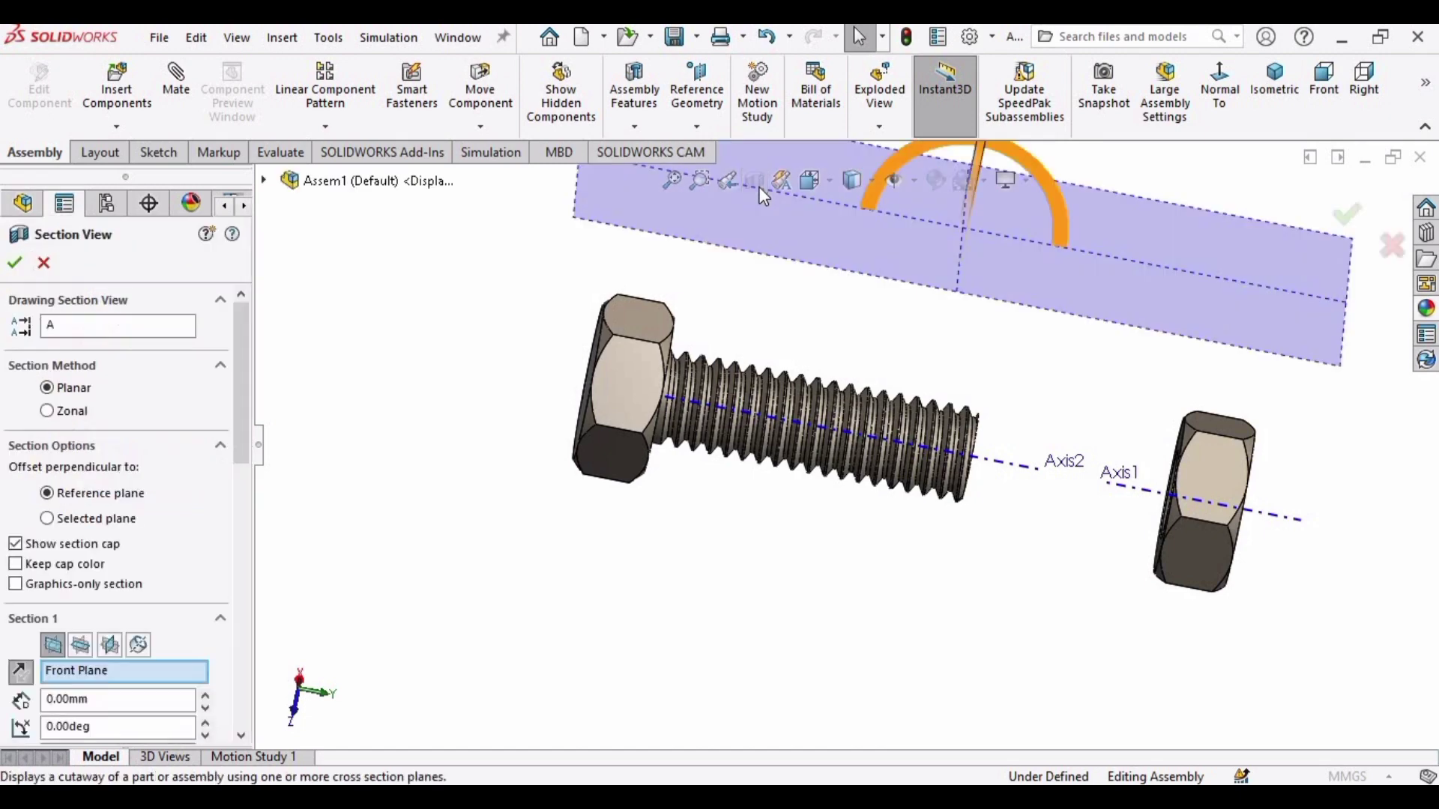
pyautogui.click(755, 181)
pyautogui.click(866, 437)
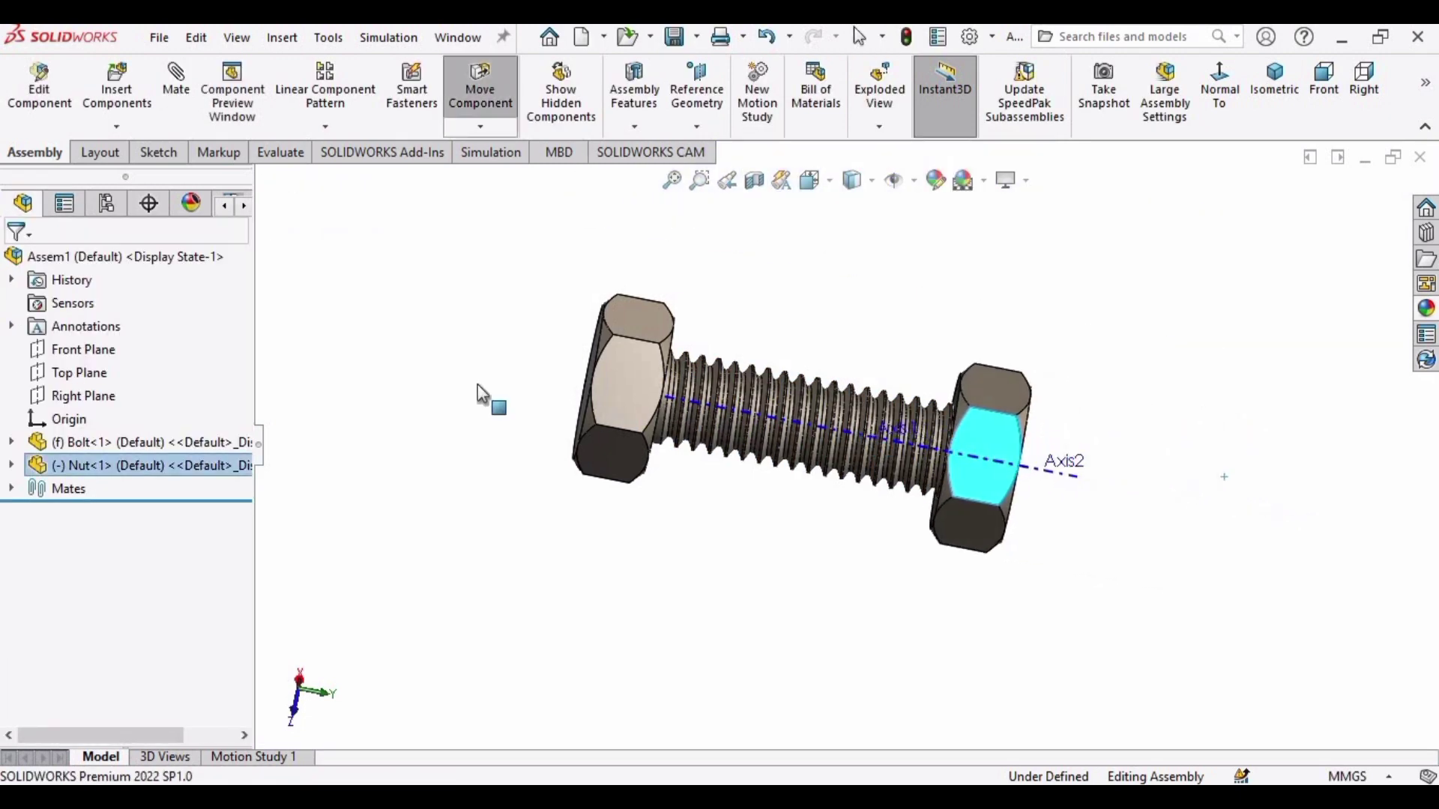
pyautogui.scroll(-3, 860, 343)
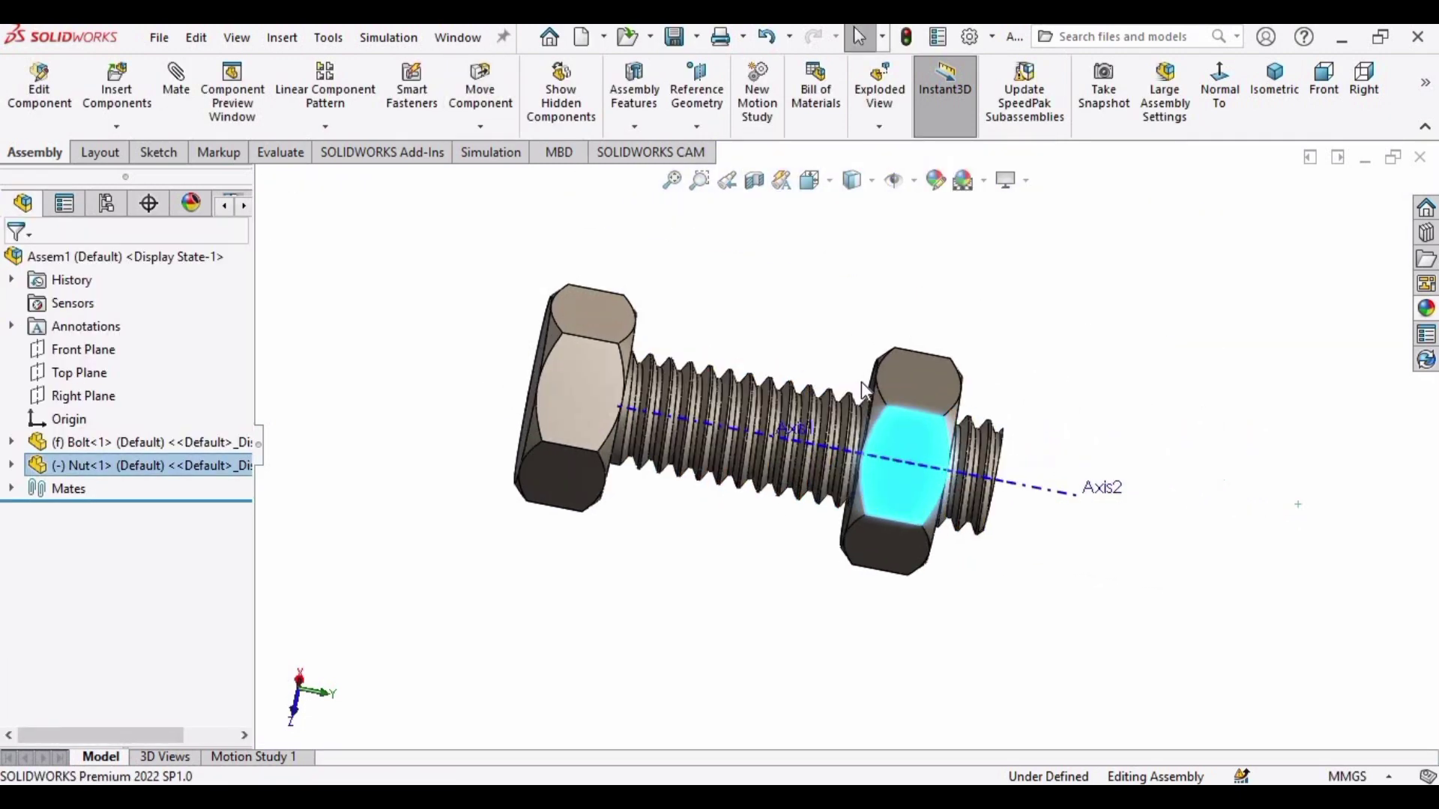
pyautogui.click(809, 199)
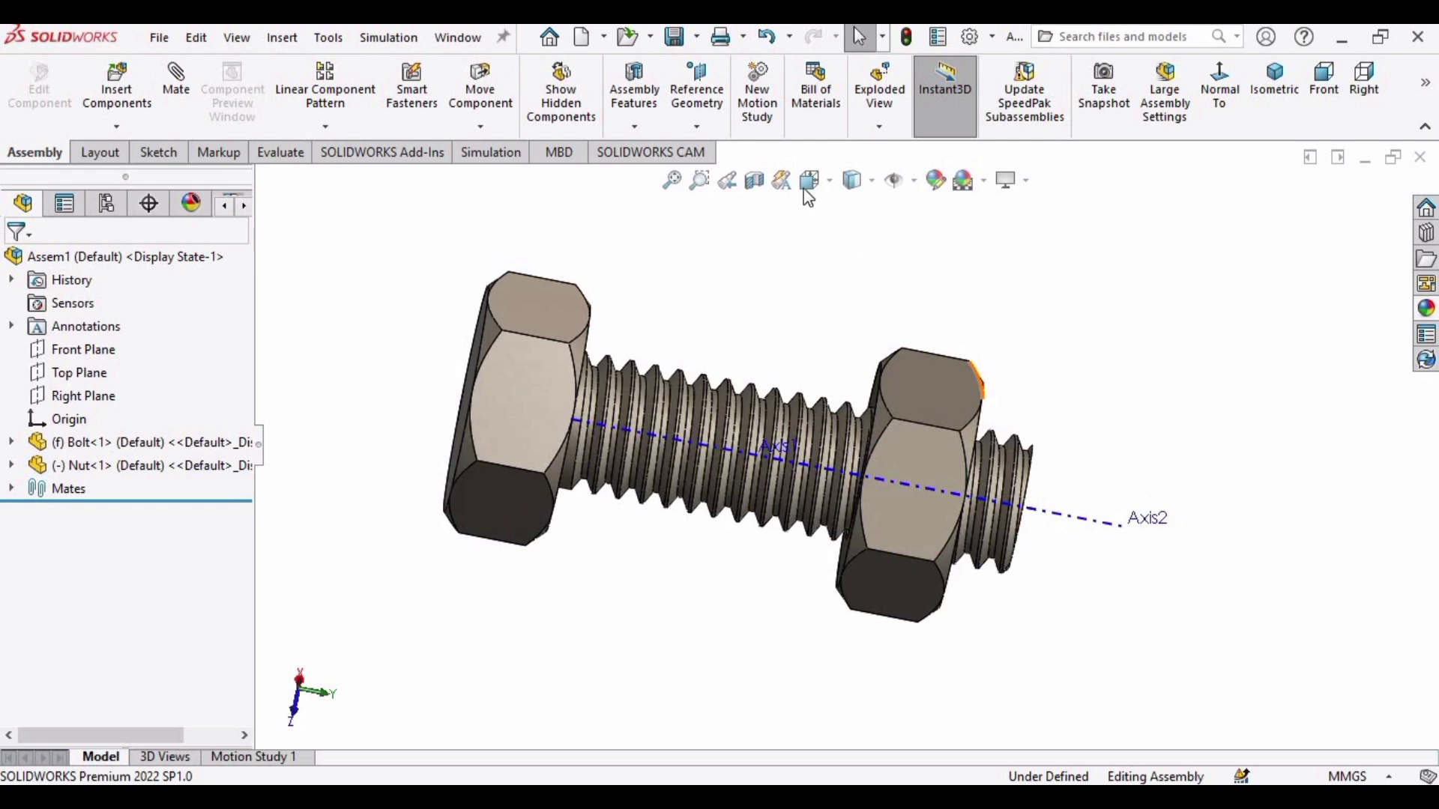
# Create a section view cut along Bolt<1>'s Front Plane.
pyautogui.click(753, 180)
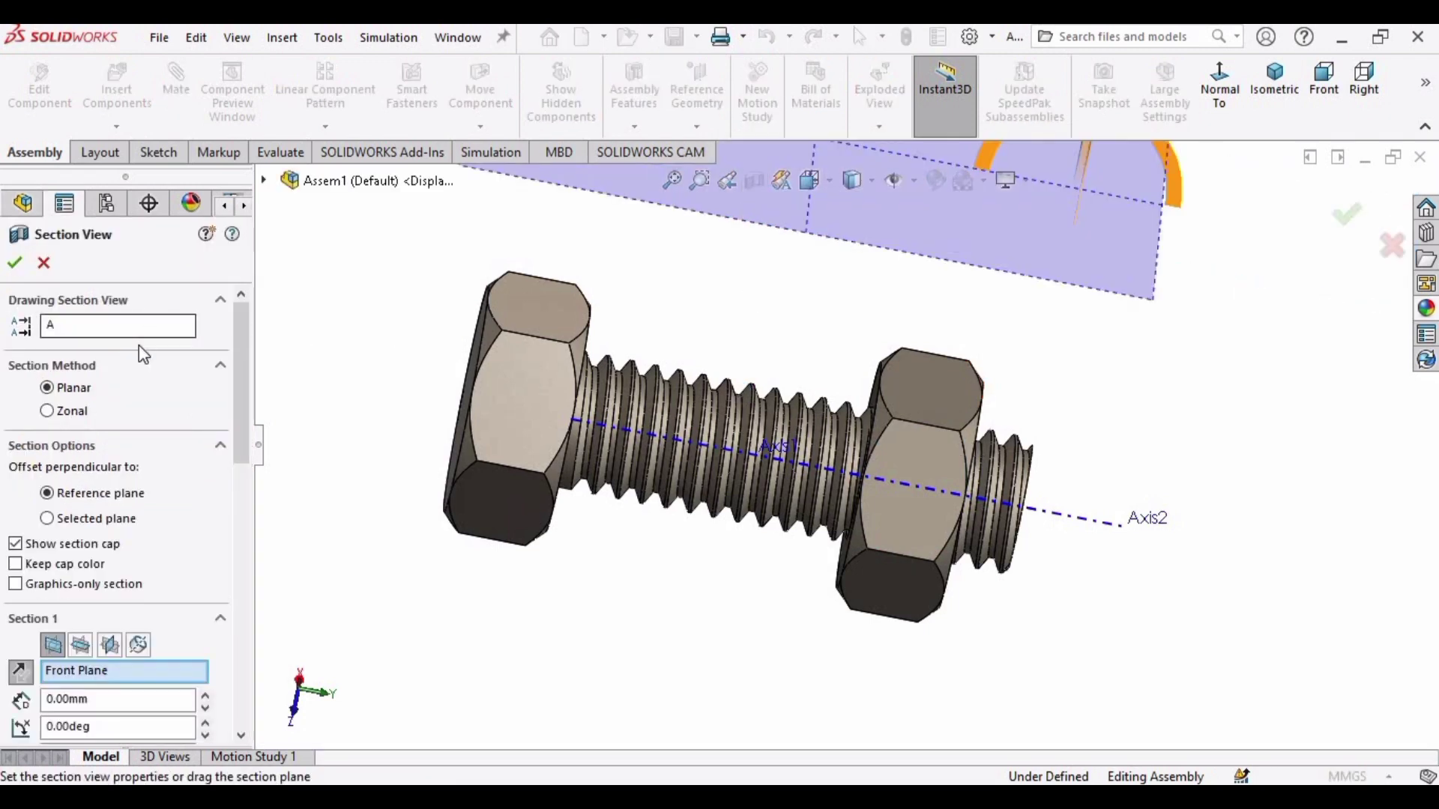
pyautogui.click(263, 180)
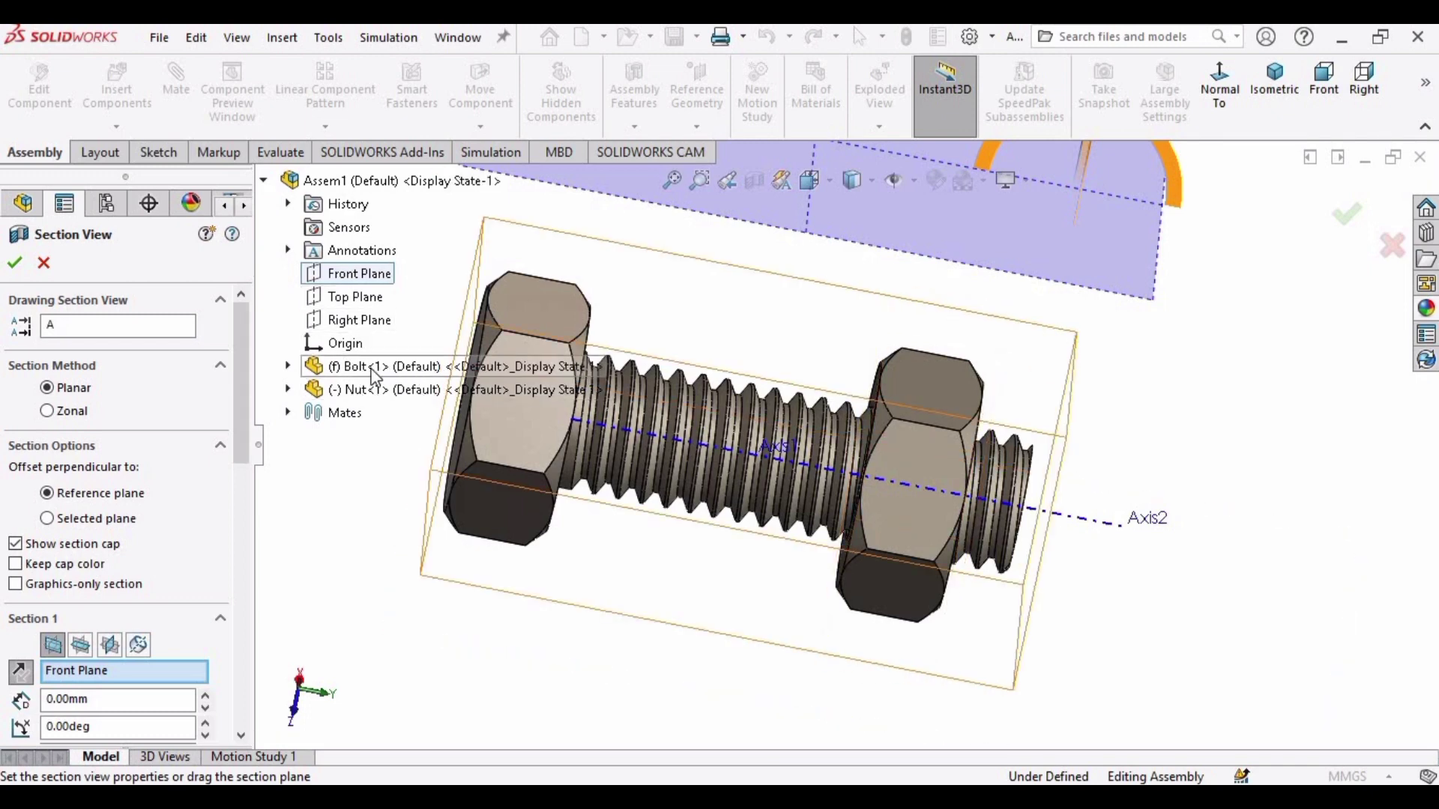
pyautogui.click(288, 367)
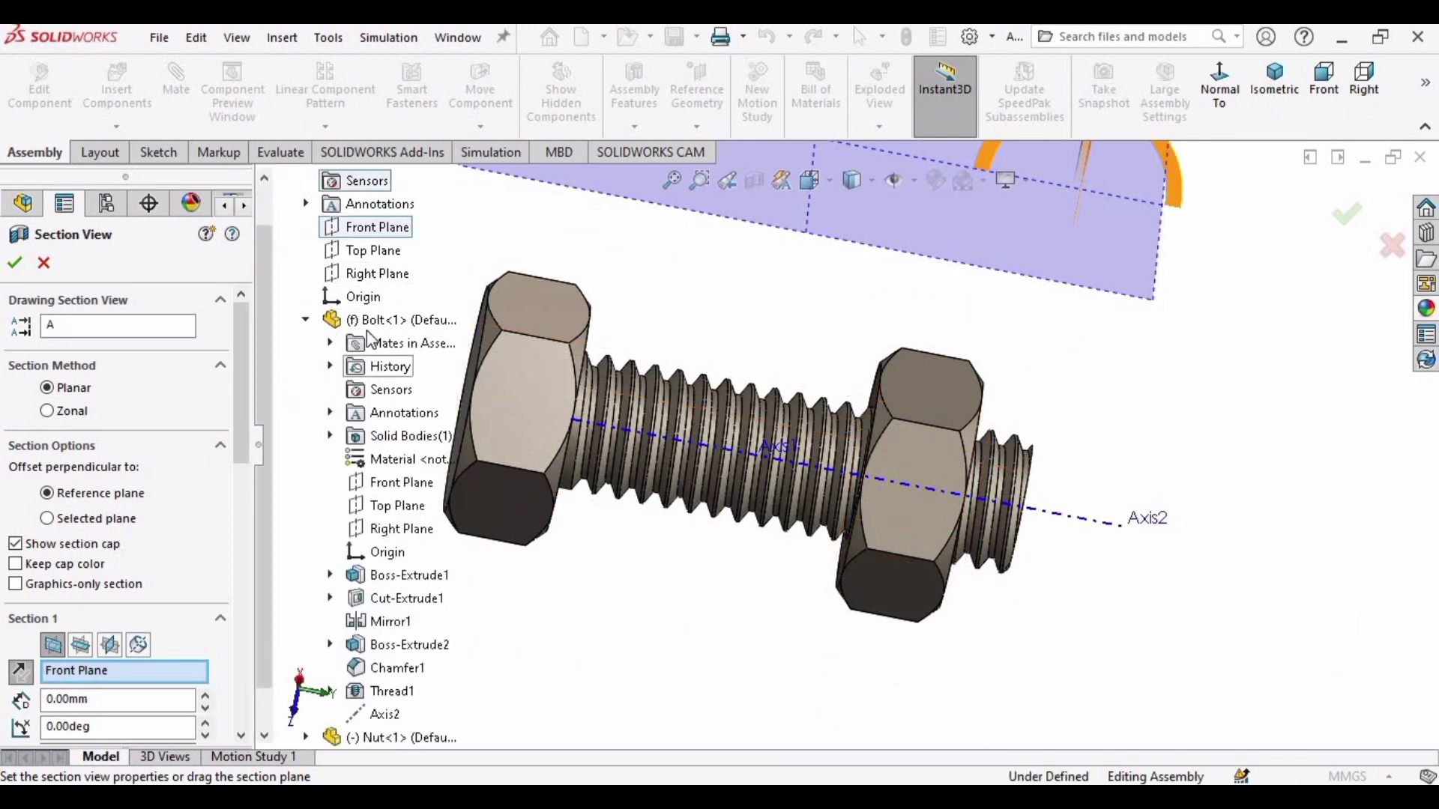
pyautogui.click(401, 484)
pyautogui.click(398, 487)
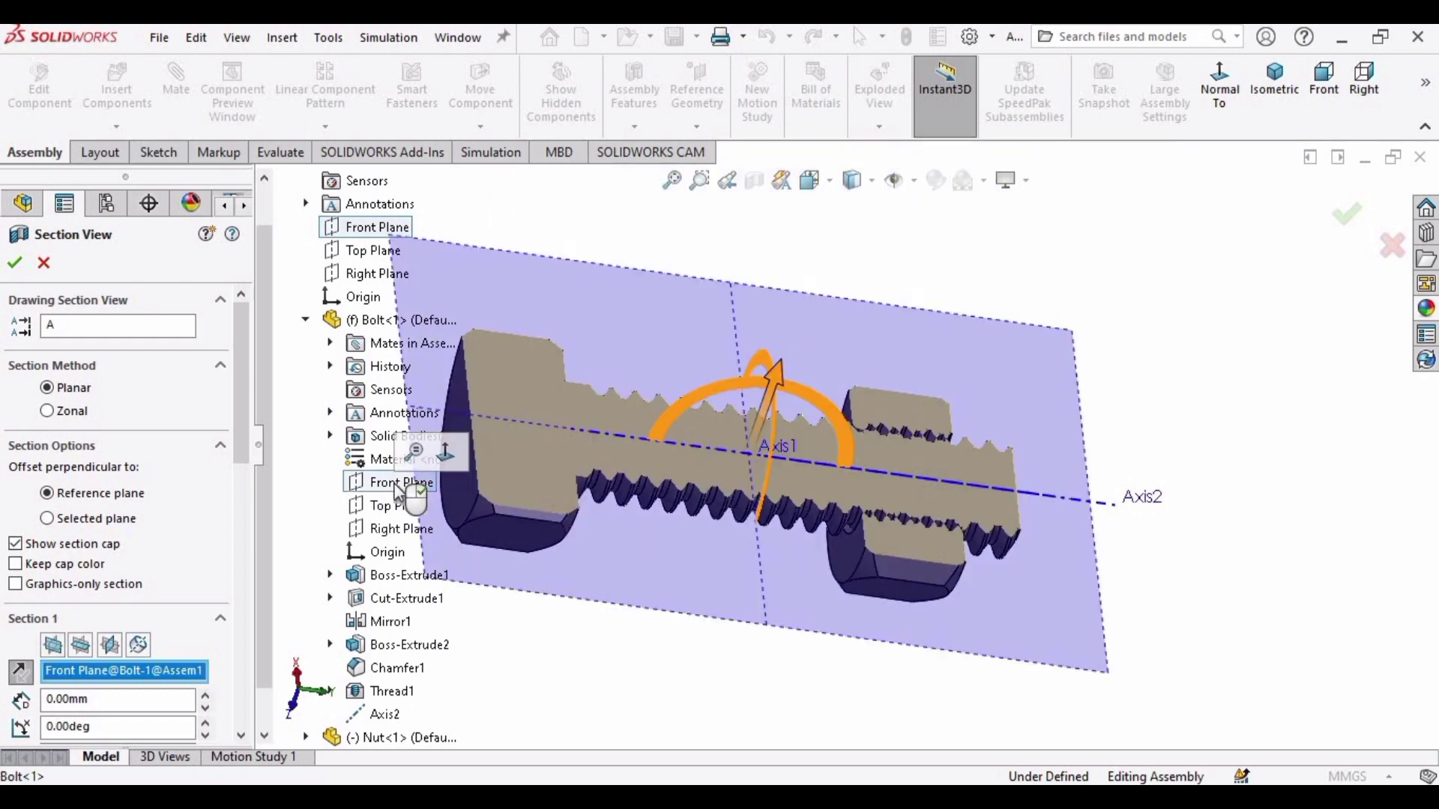
pyautogui.click(16, 264)
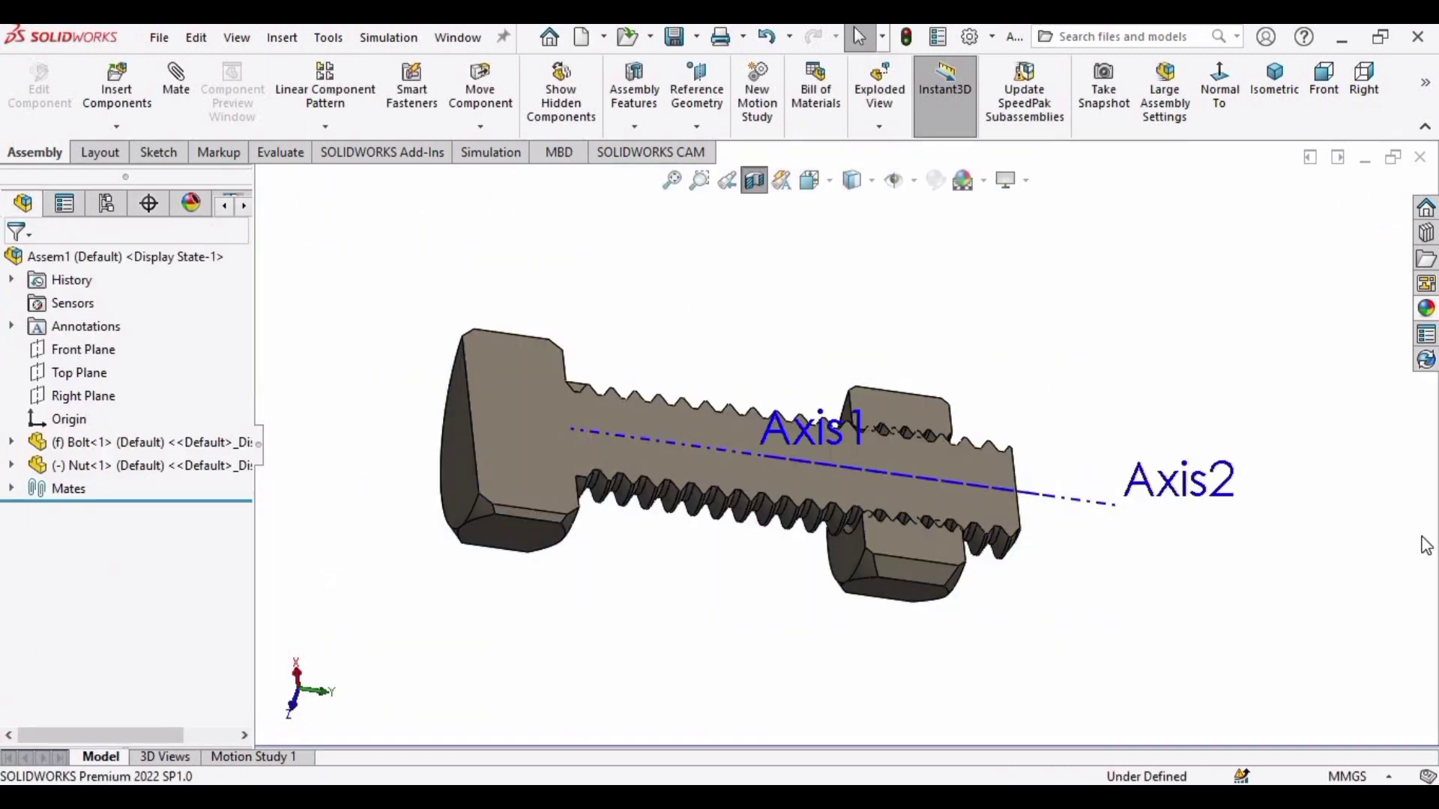
# View the cut face normal-to and slide the nut further along the bolt shank.
pyautogui.moveTo(814, 749); pyautogui.dragTo(824, 321, button='middle')
pyautogui.scroll(-5, 902, 375)
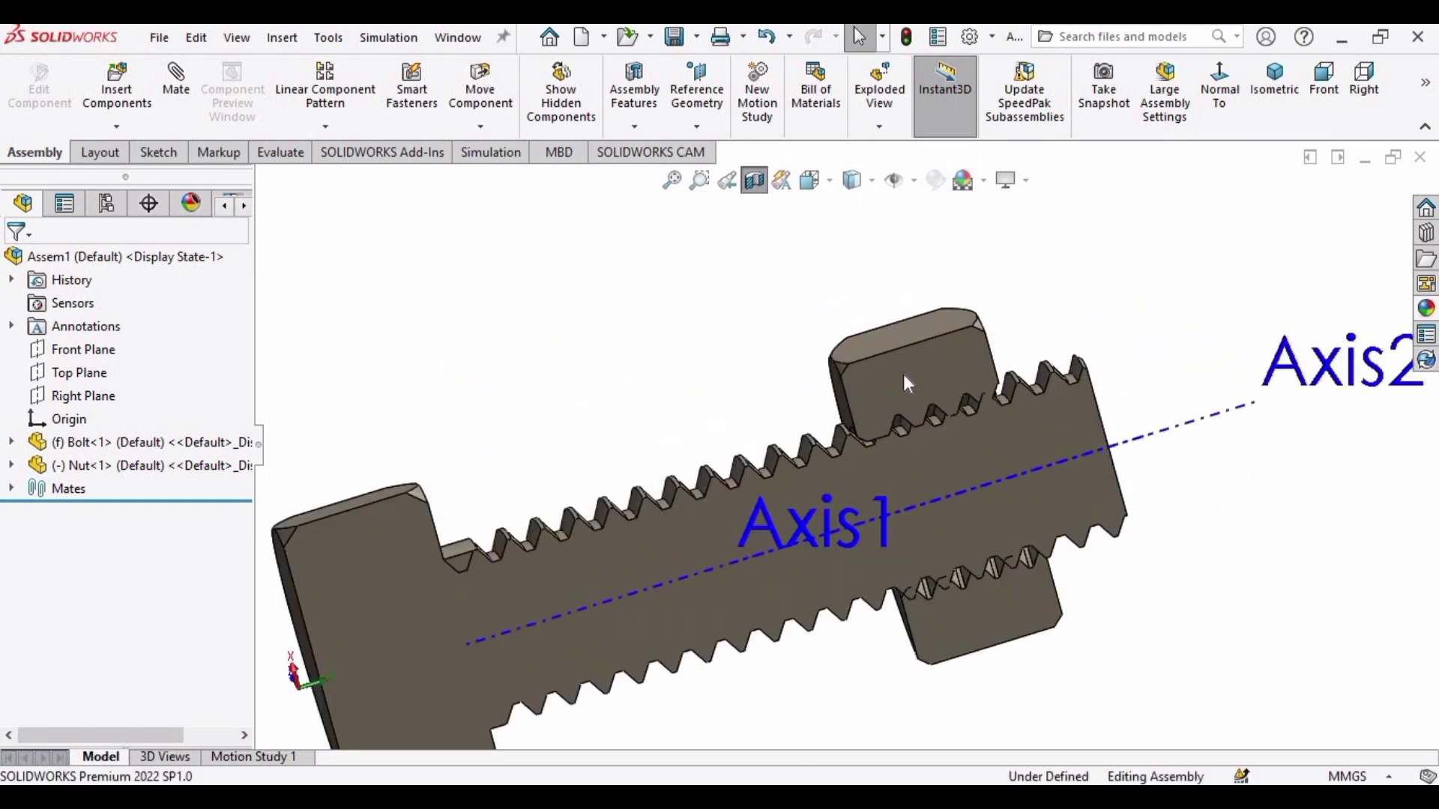
pyautogui.scroll(3, 932, 535)
pyautogui.moveTo(859, 534); pyautogui.dragTo(885, 472, button='middle')
pyautogui.click(1219, 93)
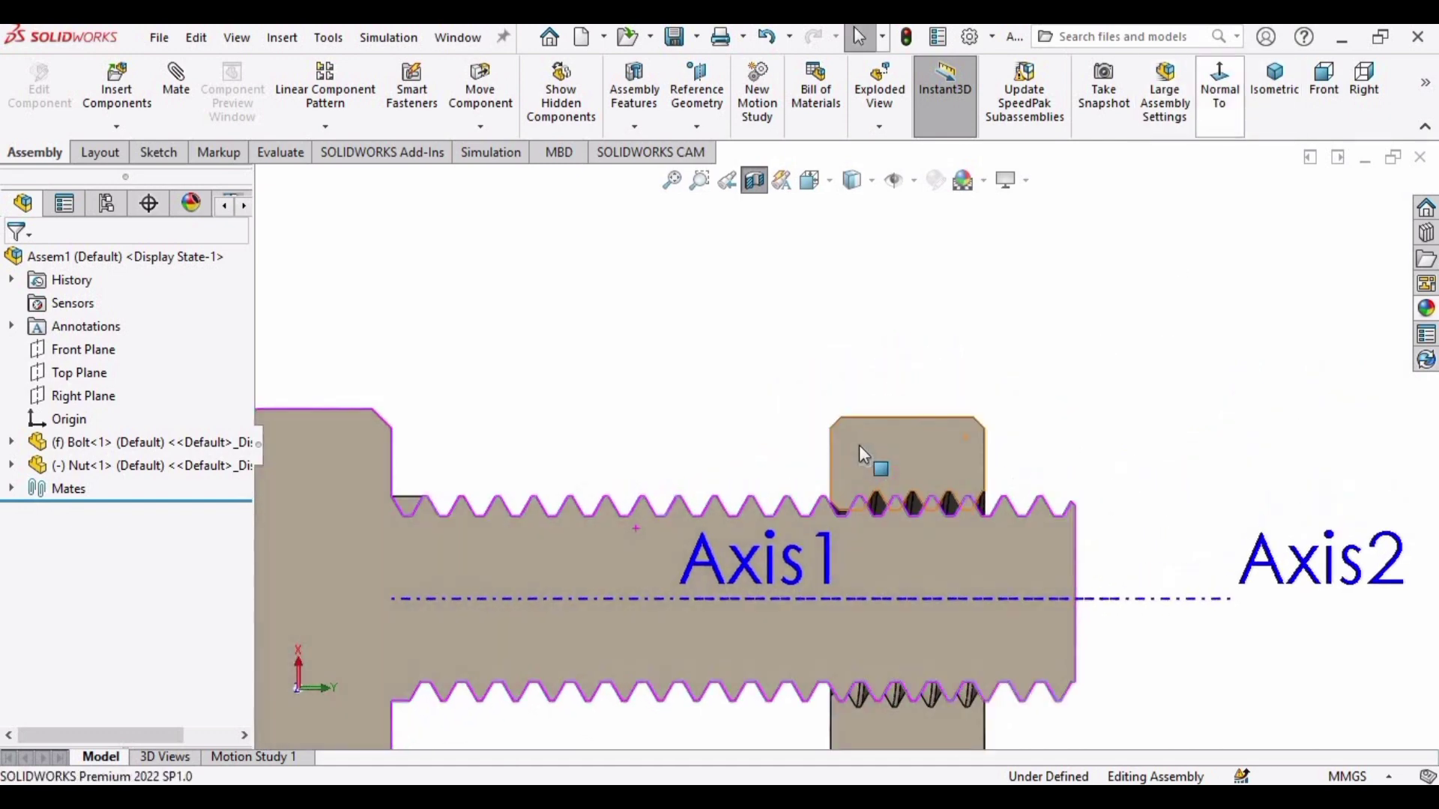
pyautogui.scroll(-3, 858, 445)
pyautogui.moveTo(918, 478); pyautogui.dragTo(867, 599)
pyautogui.scroll(-5, 862, 359)
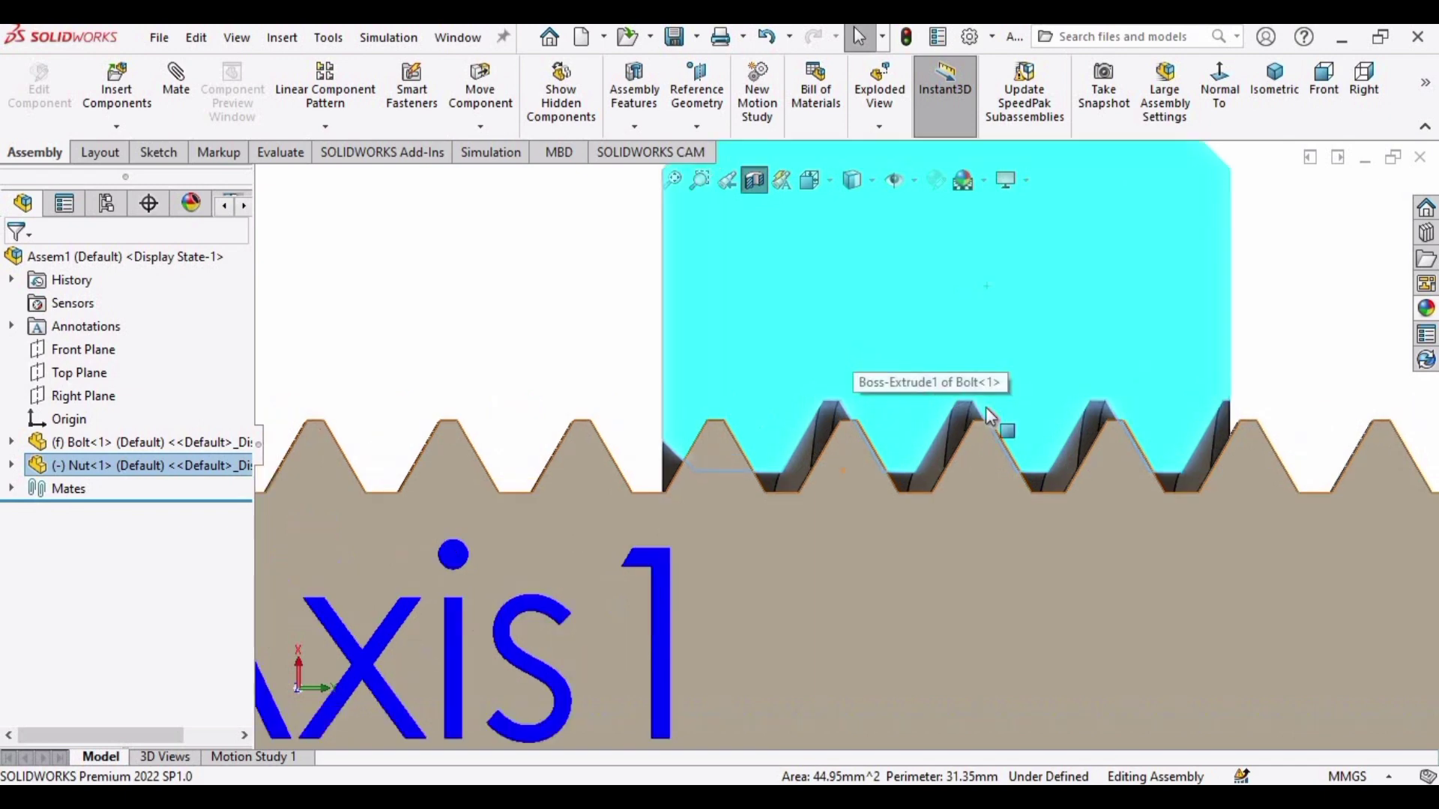
pyautogui.moveTo(1027, 381); pyautogui.dragTo(1055, 435)
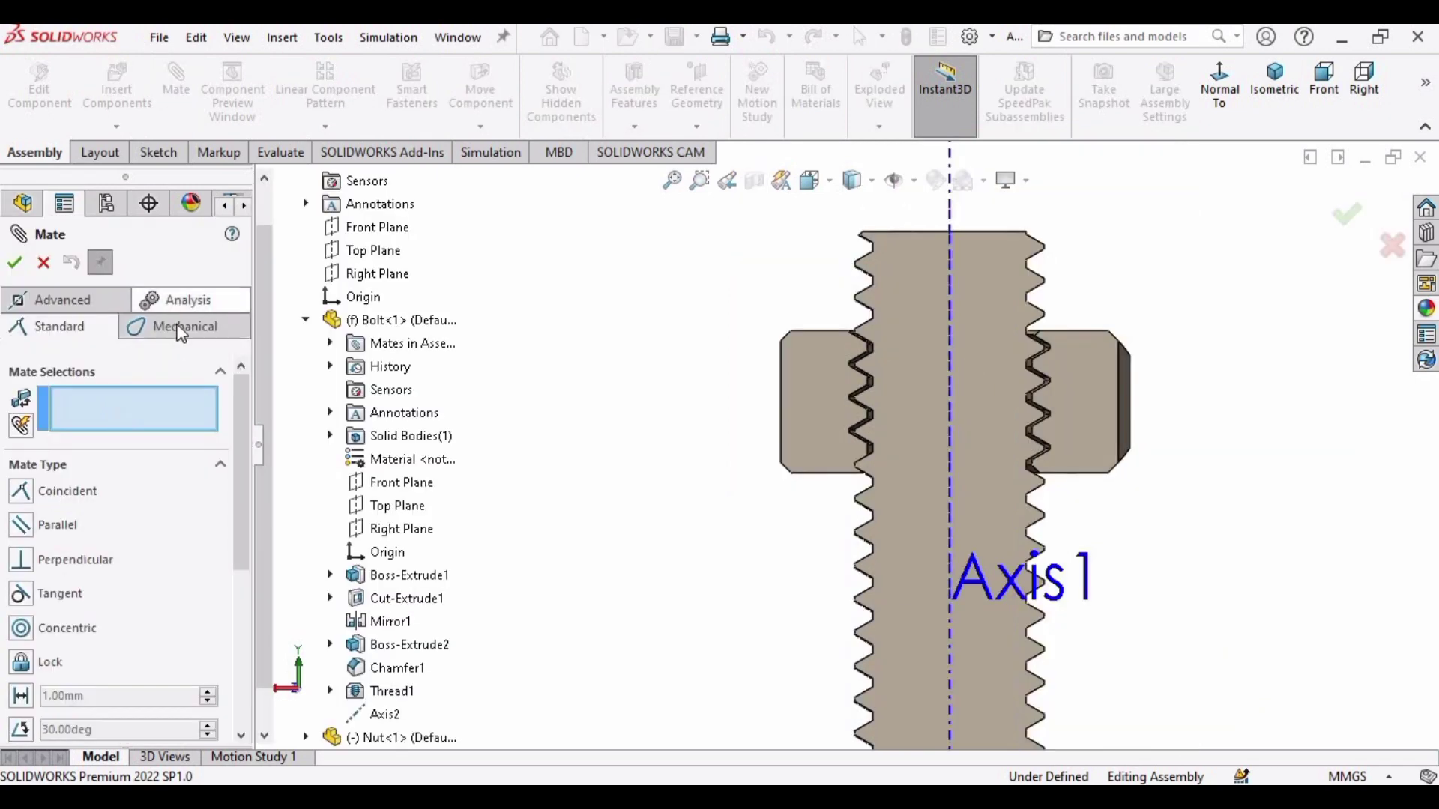
# Start a Screw mate between the bolt's thread face and the nut's Axis1.
pyautogui.click(181, 330)
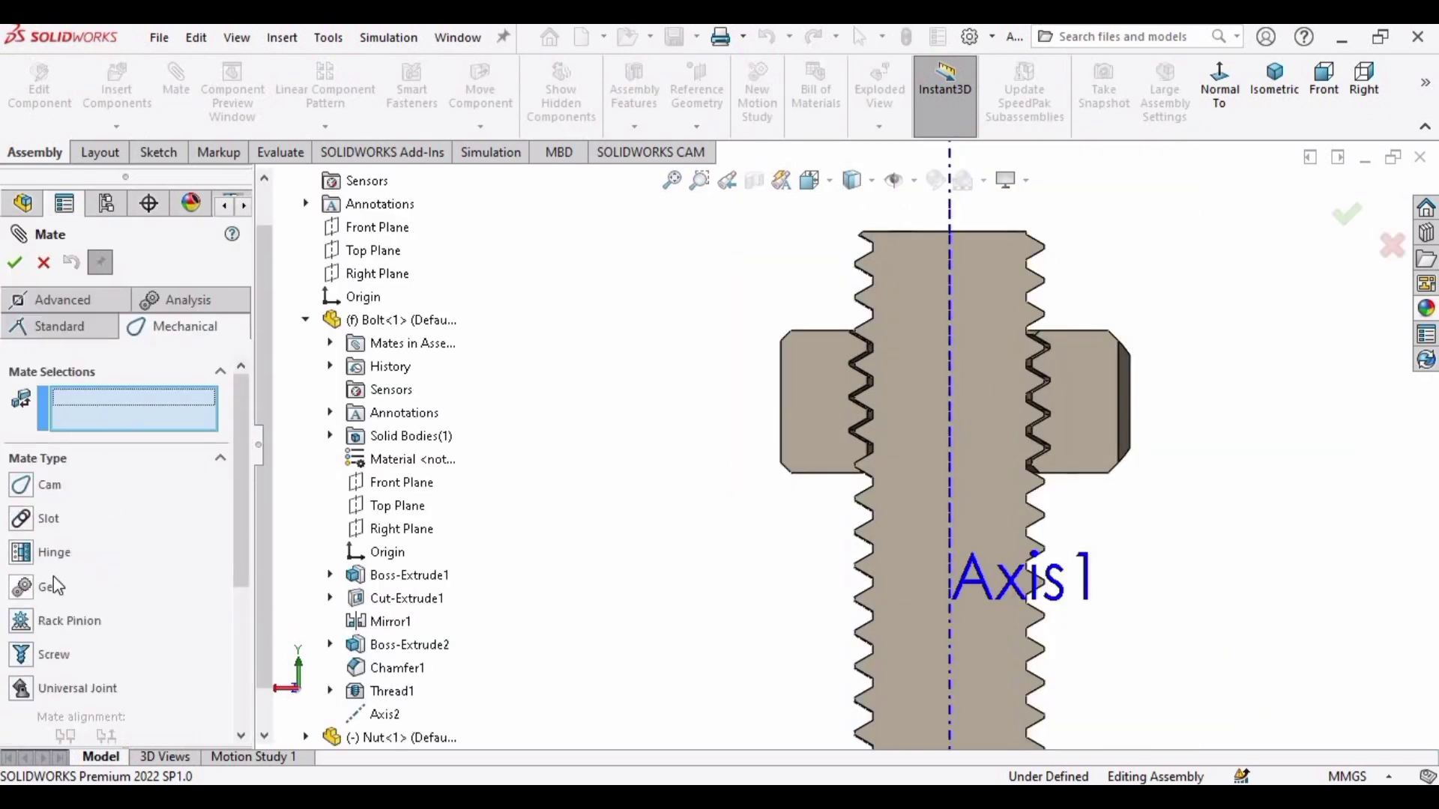
pyautogui.click(54, 655)
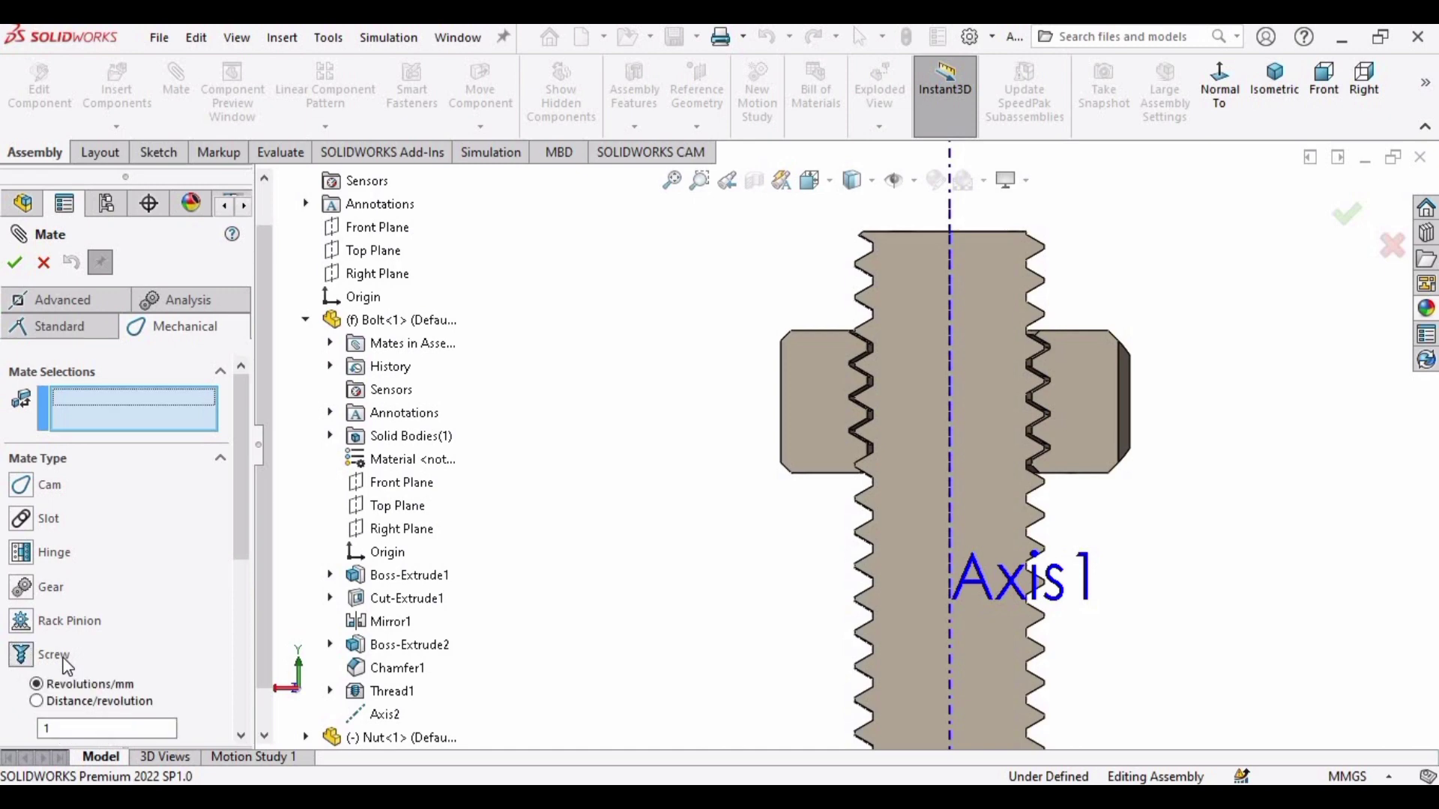
pyautogui.scroll(-2, 867, 408)
pyautogui.moveTo(867, 407); pyautogui.dragTo(838, 318, button='middle')
pyautogui.scroll(-3, 800, 461)
pyautogui.scroll(-3, 889, 322)
pyautogui.scroll(-3, 889, 321)
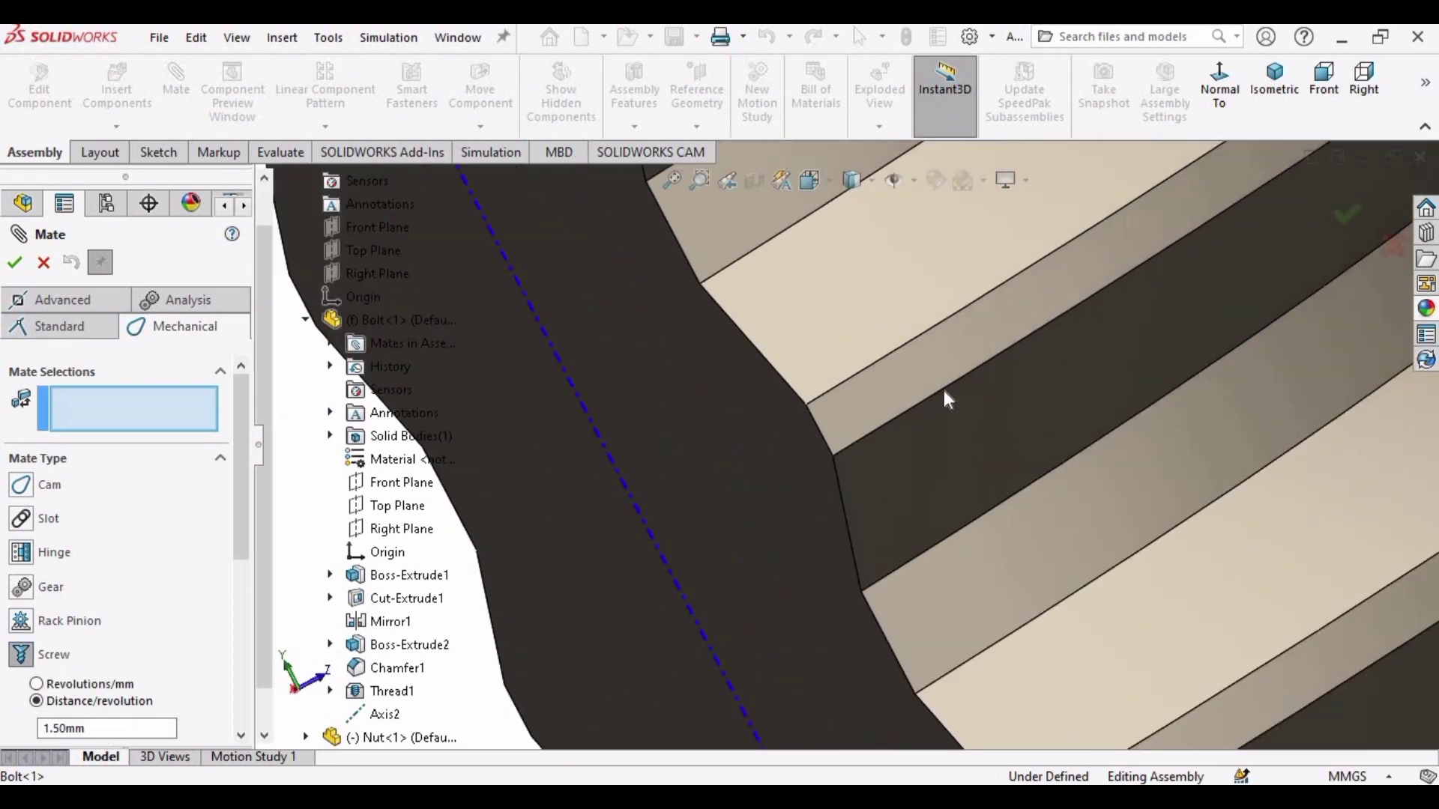
pyautogui.scroll(-3, 943, 389)
pyautogui.click(803, 478)
pyautogui.scroll(5, 802, 475)
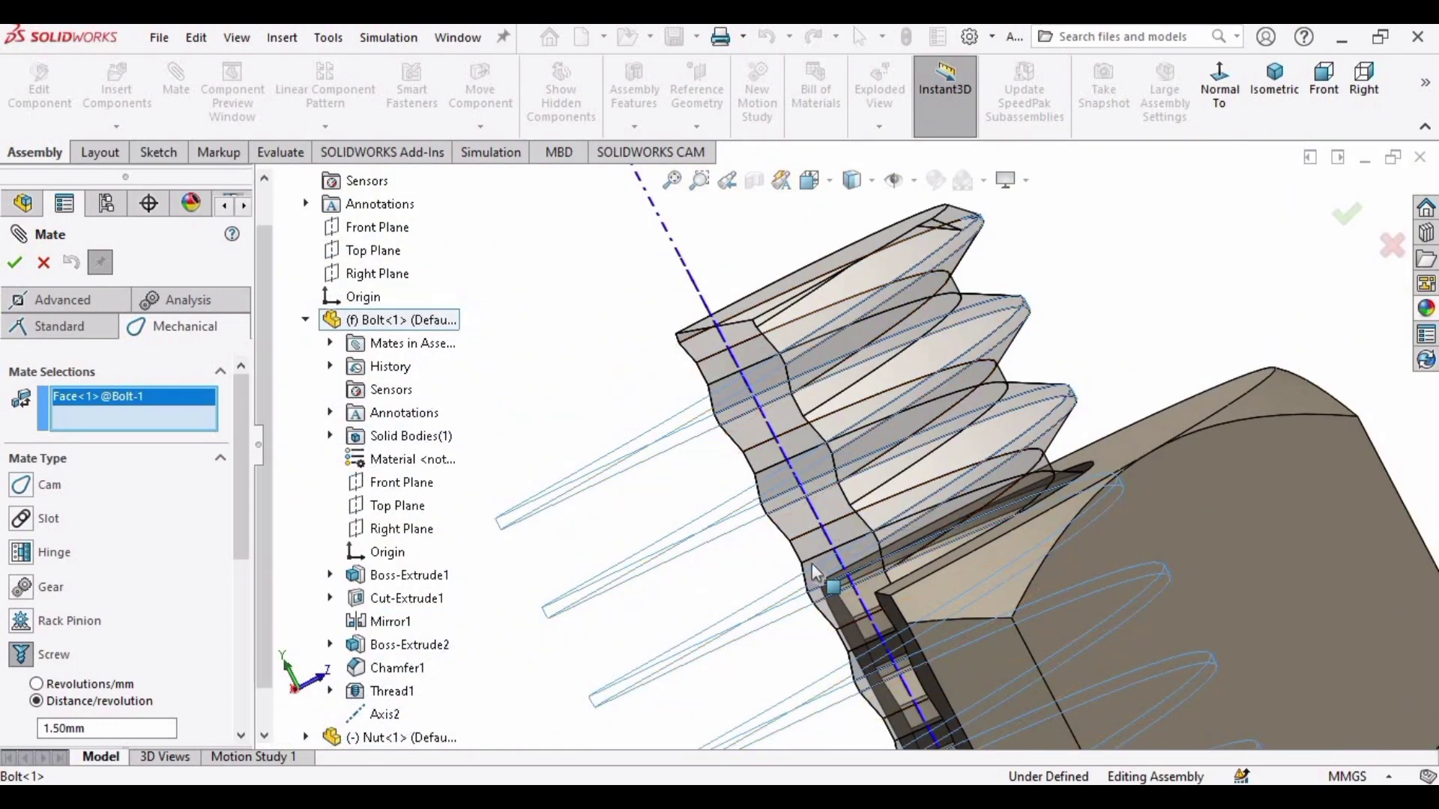
pyautogui.moveTo(803, 525); pyautogui.dragTo(708, 217, button='middle')
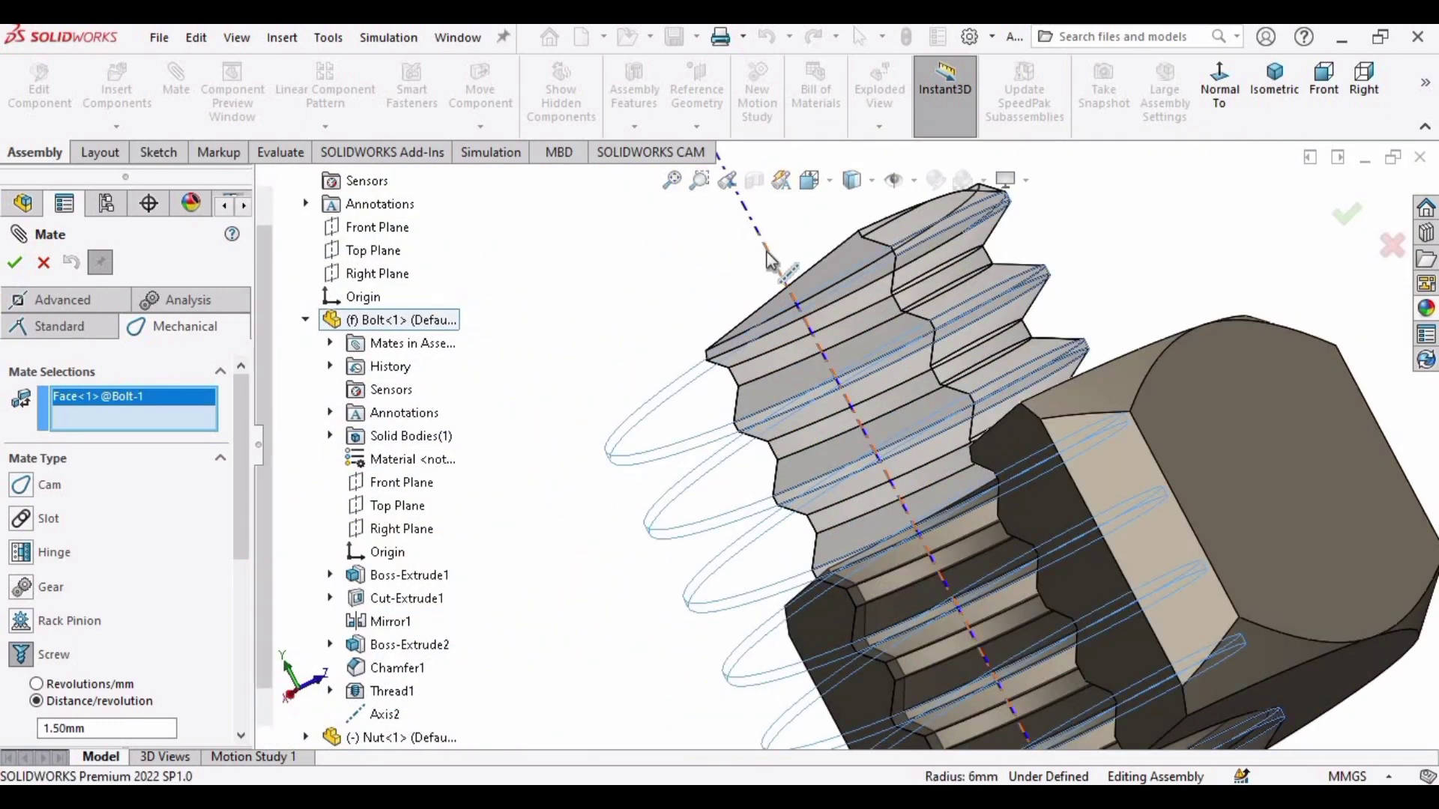
pyautogui.scroll(-3, 789, 270)
pyautogui.scroll(-2, 790, 269)
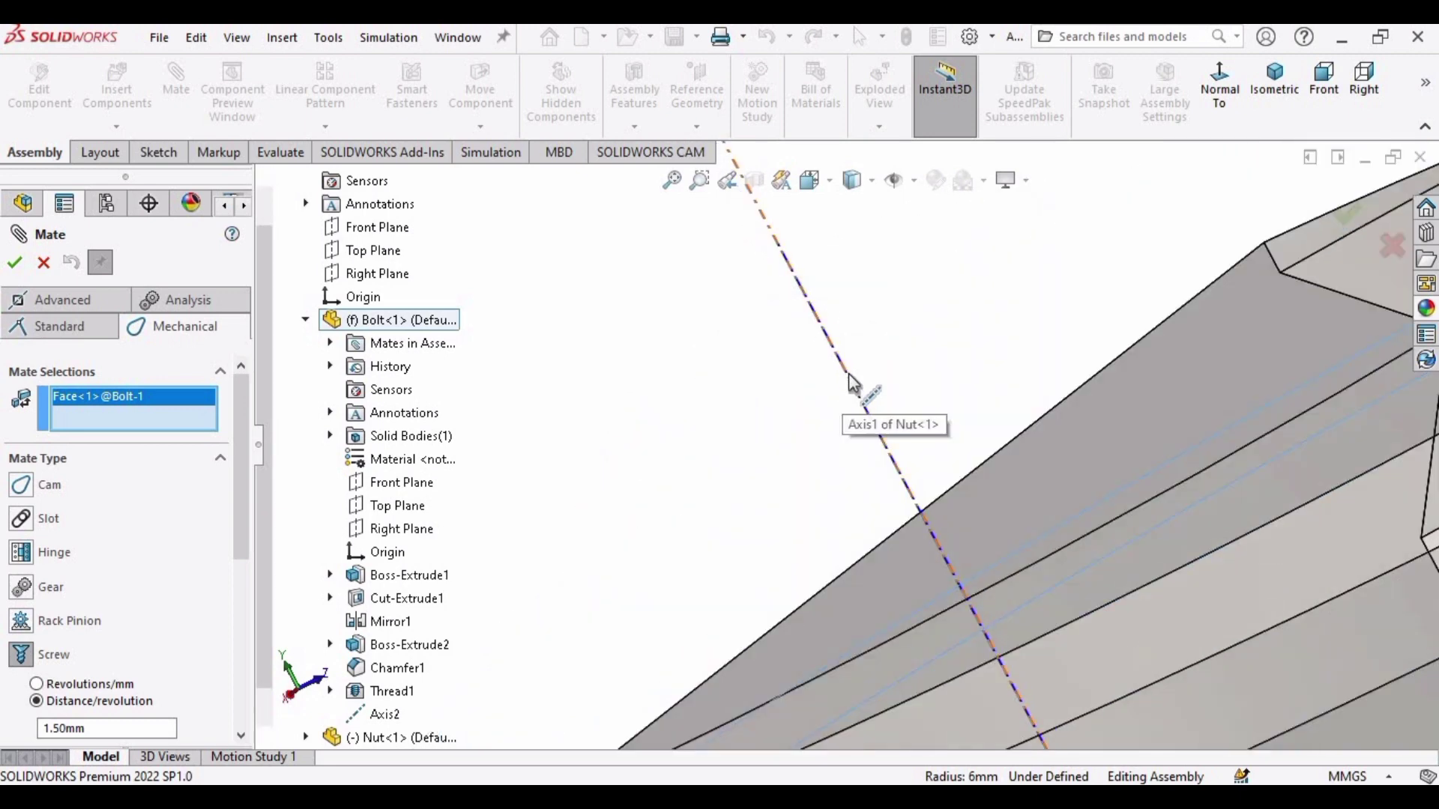
pyautogui.click(852, 385)
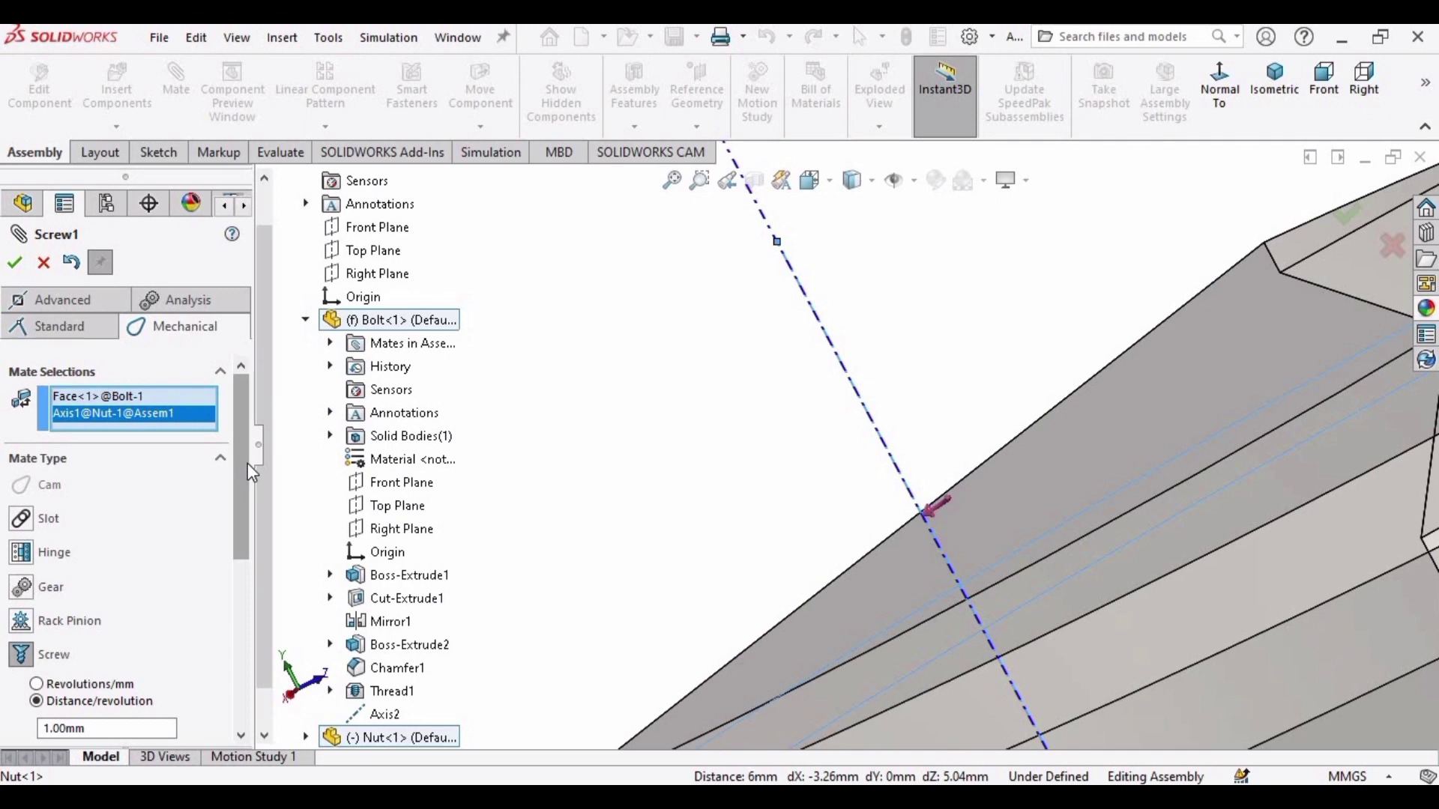
# Set the screw mate to 1.50mm per revolution, reversed, and confirm it.
pyautogui.moveTo(247, 463); pyautogui.dragTo(247, 542)
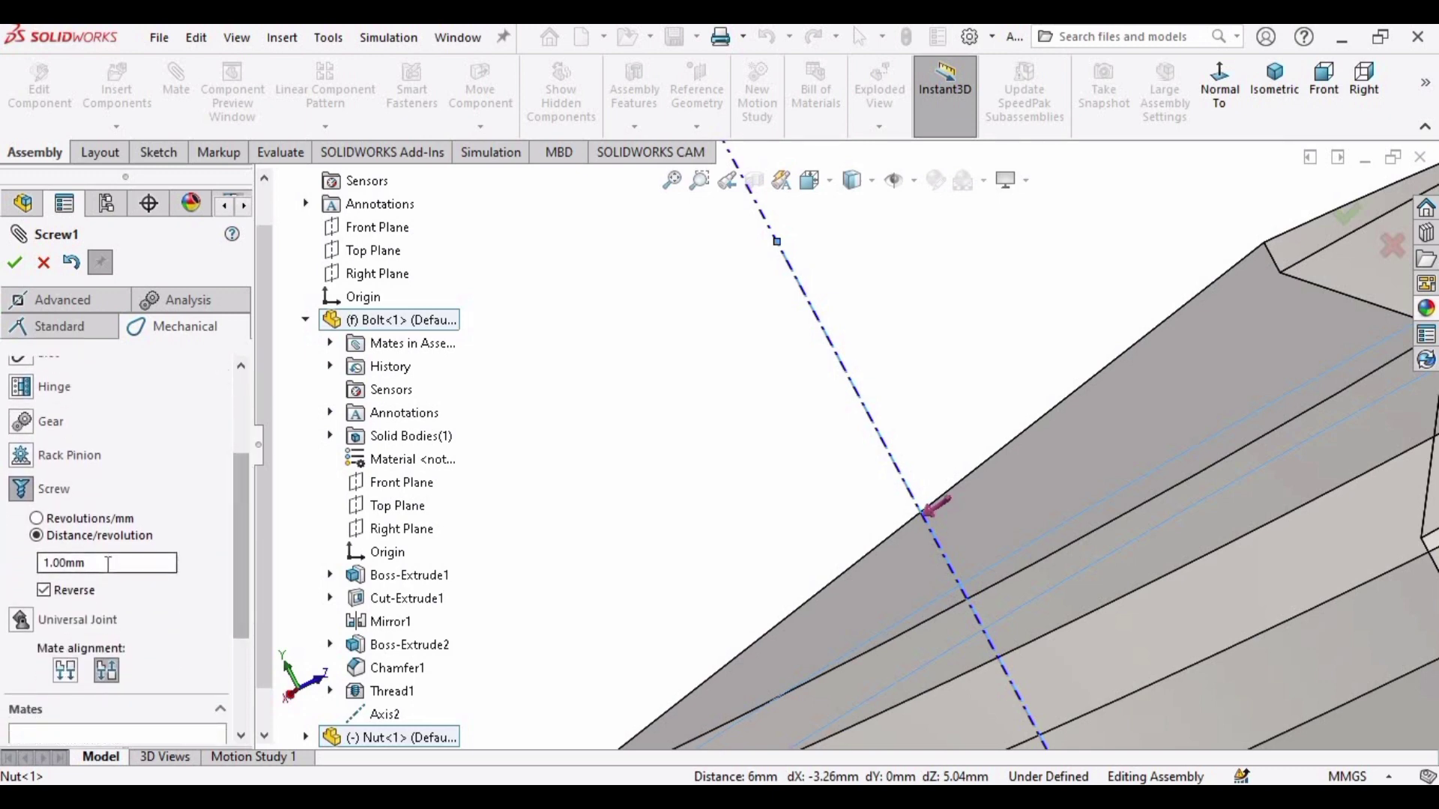
pyautogui.doubleClick(108, 563)
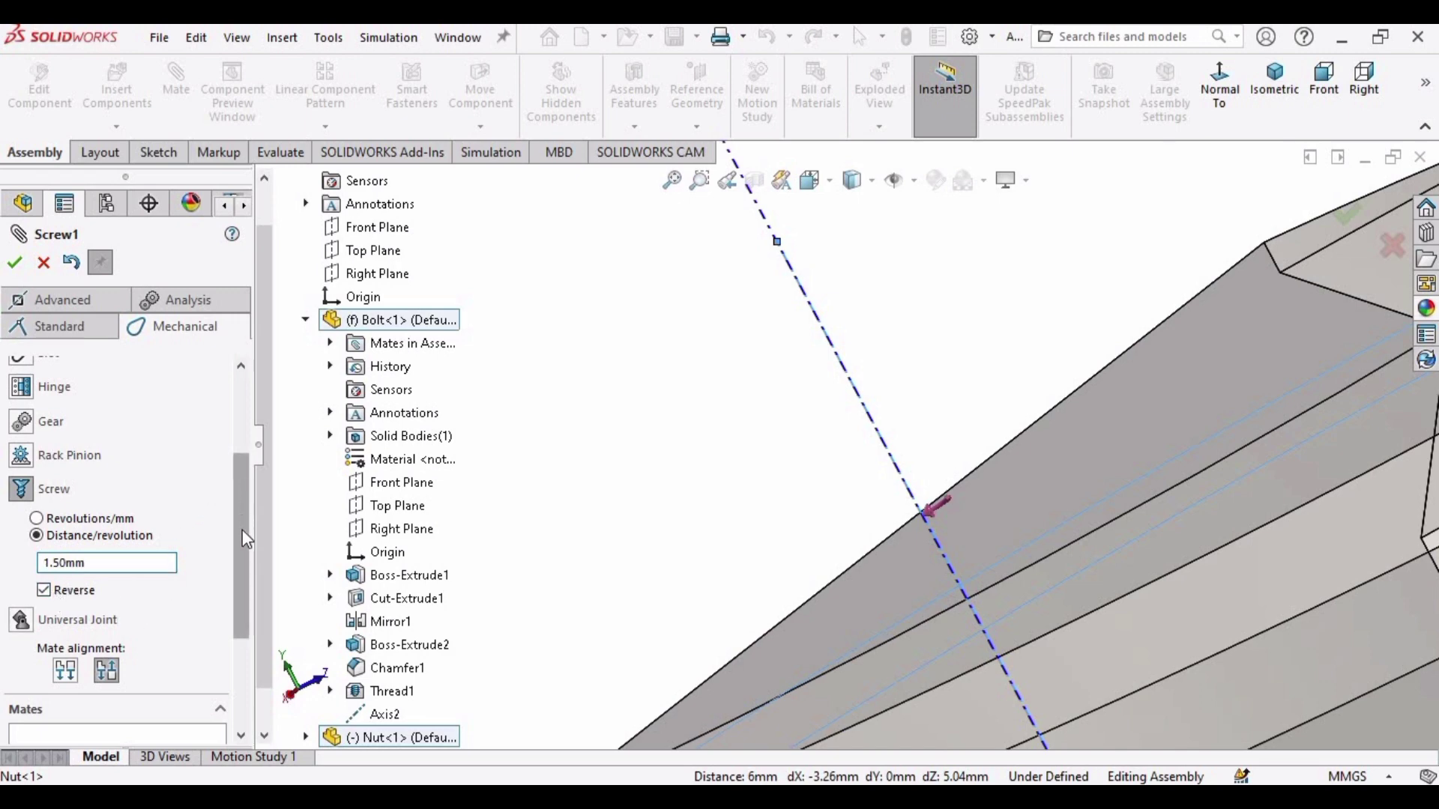
pyautogui.scroll(5, 242, 530)
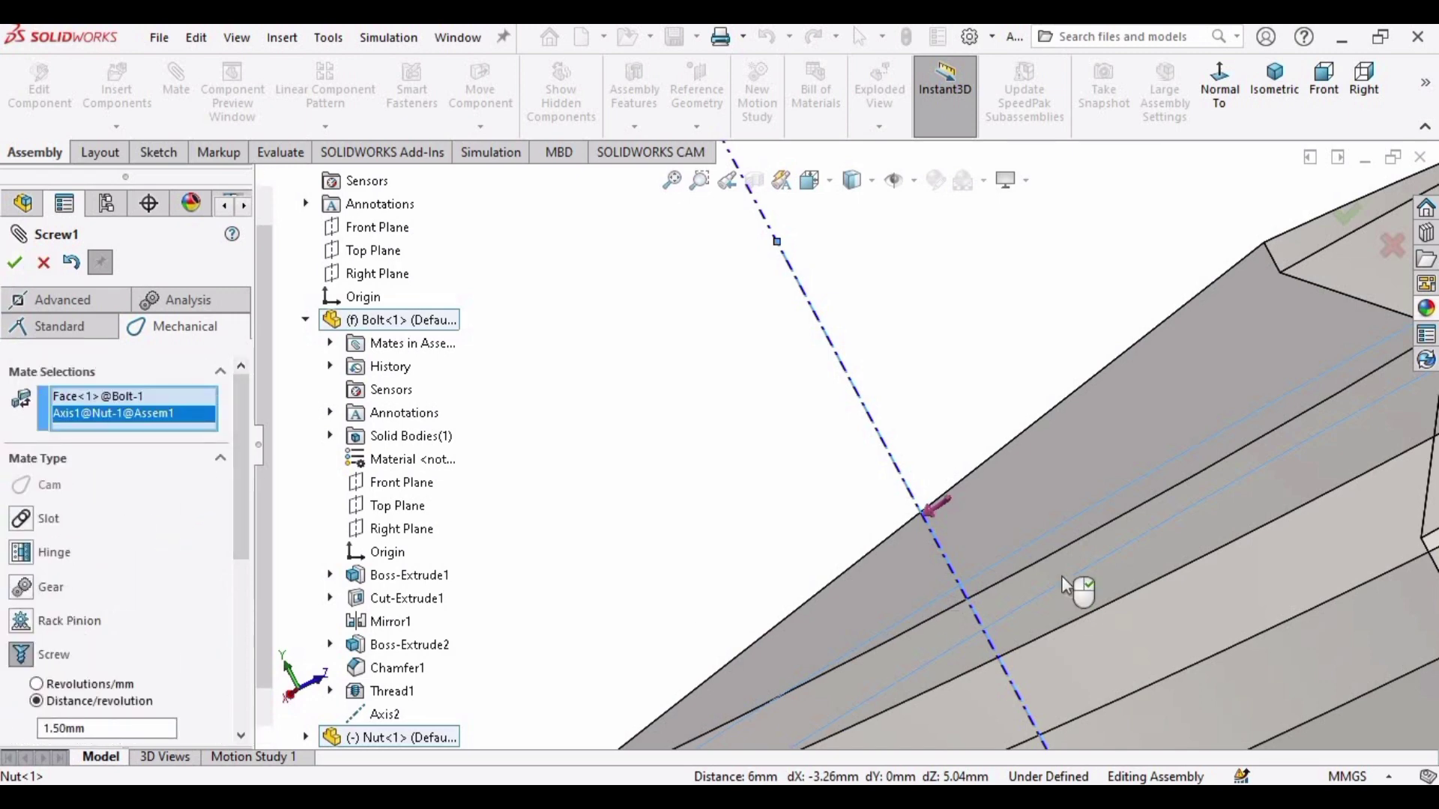
pyautogui.scroll(3, 1072, 589)
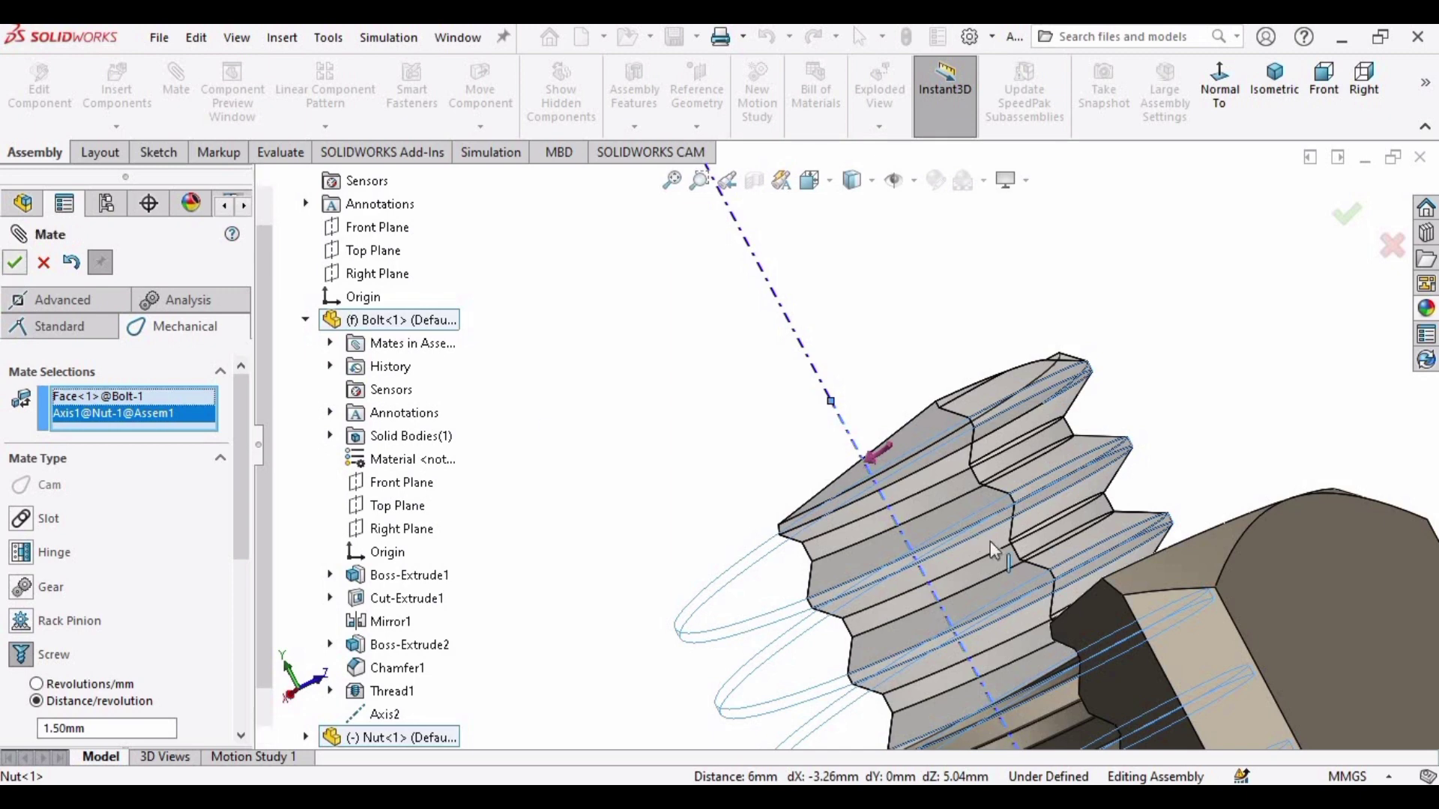
pyautogui.click(15, 263)
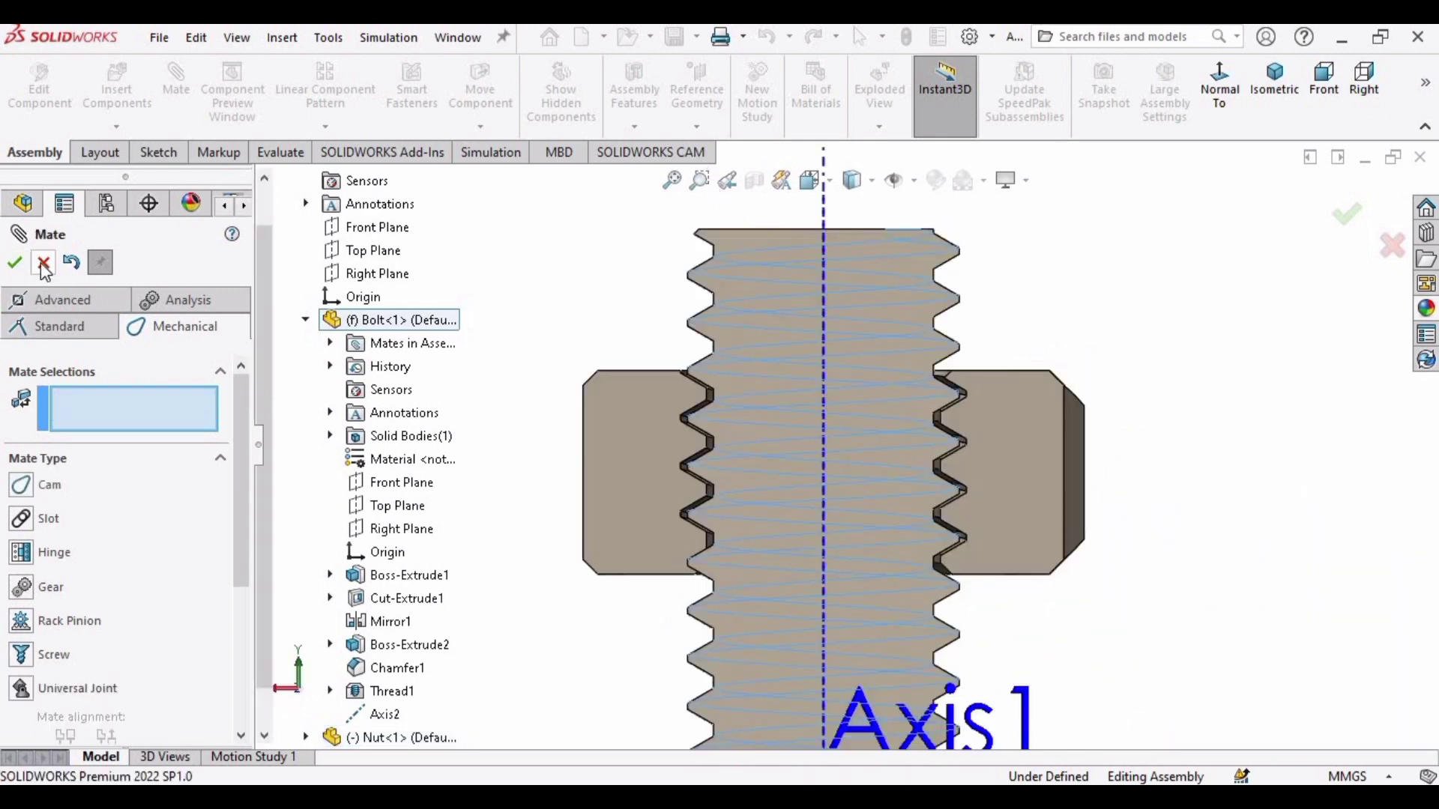
# Spin the nut to test that it travels along the bolt.
pyautogui.moveTo(872, 591); pyautogui.dragTo(847, 458, button='middle')
pyautogui.scroll(-2, 847, 459)
pyautogui.moveTo(899, 390); pyautogui.dragTo(704, 304)
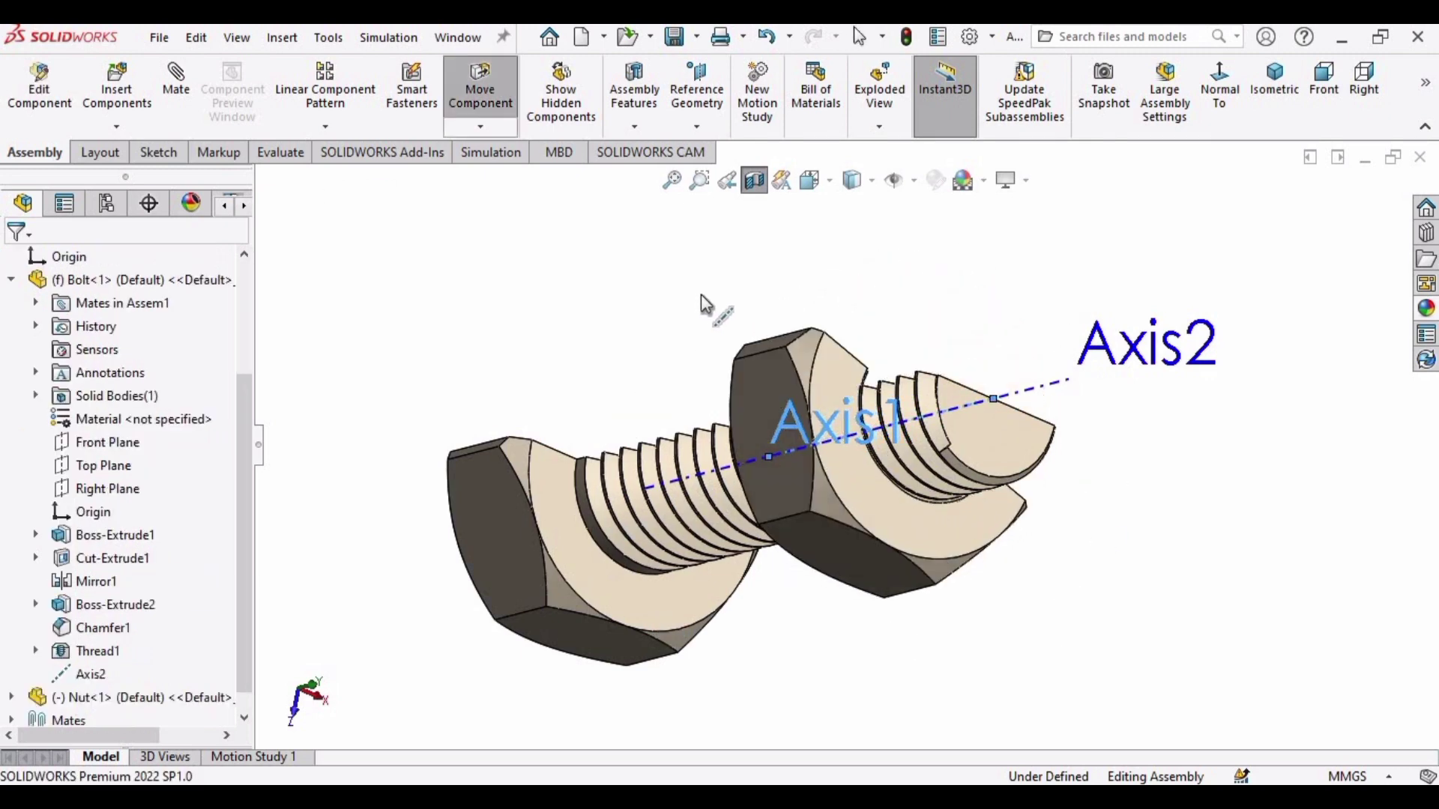
# Turn off the section view and hide the bolt's Axis2 and the nut's Axis1.
pyautogui.click(754, 181)
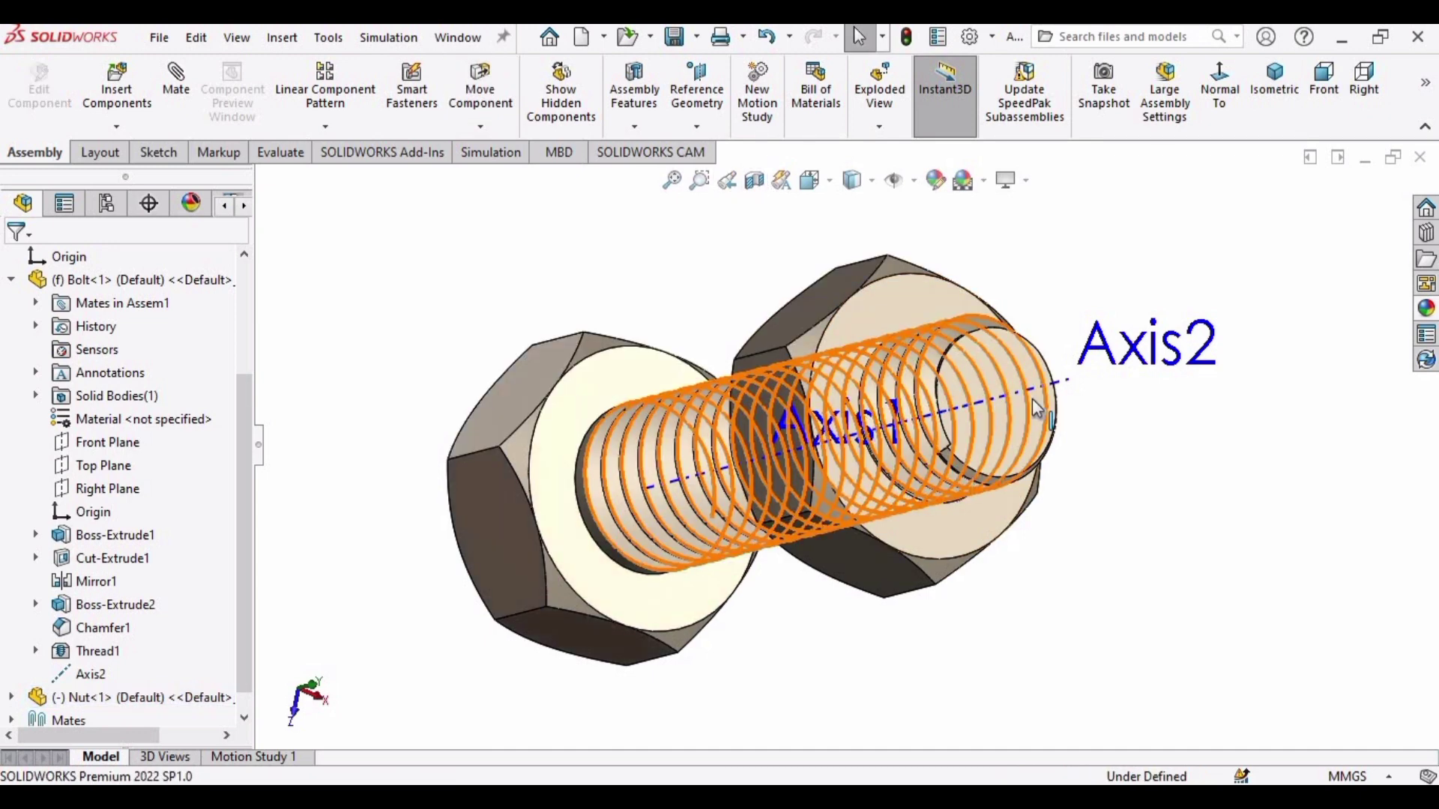
pyautogui.rightClick(92, 677)
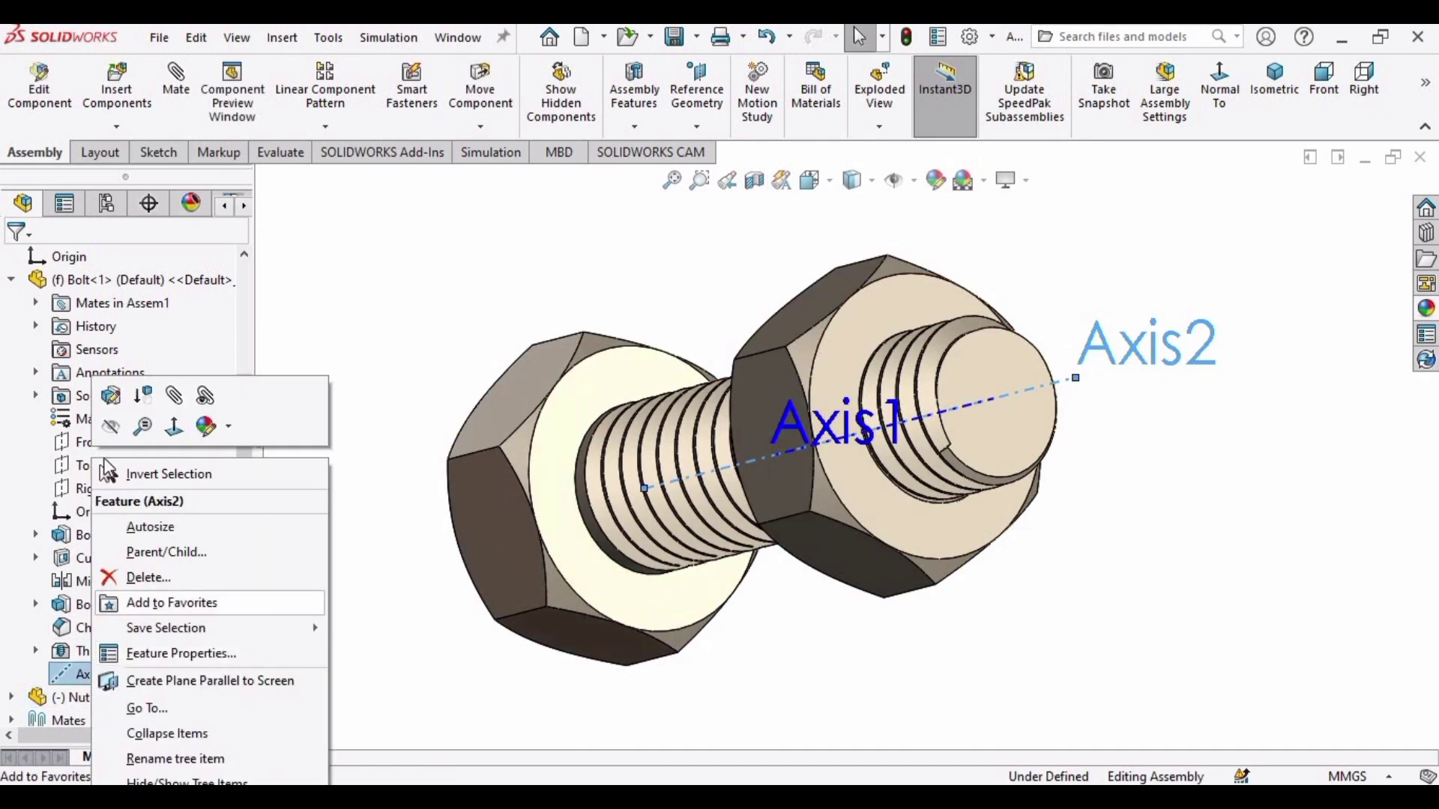
pyautogui.click(108, 440)
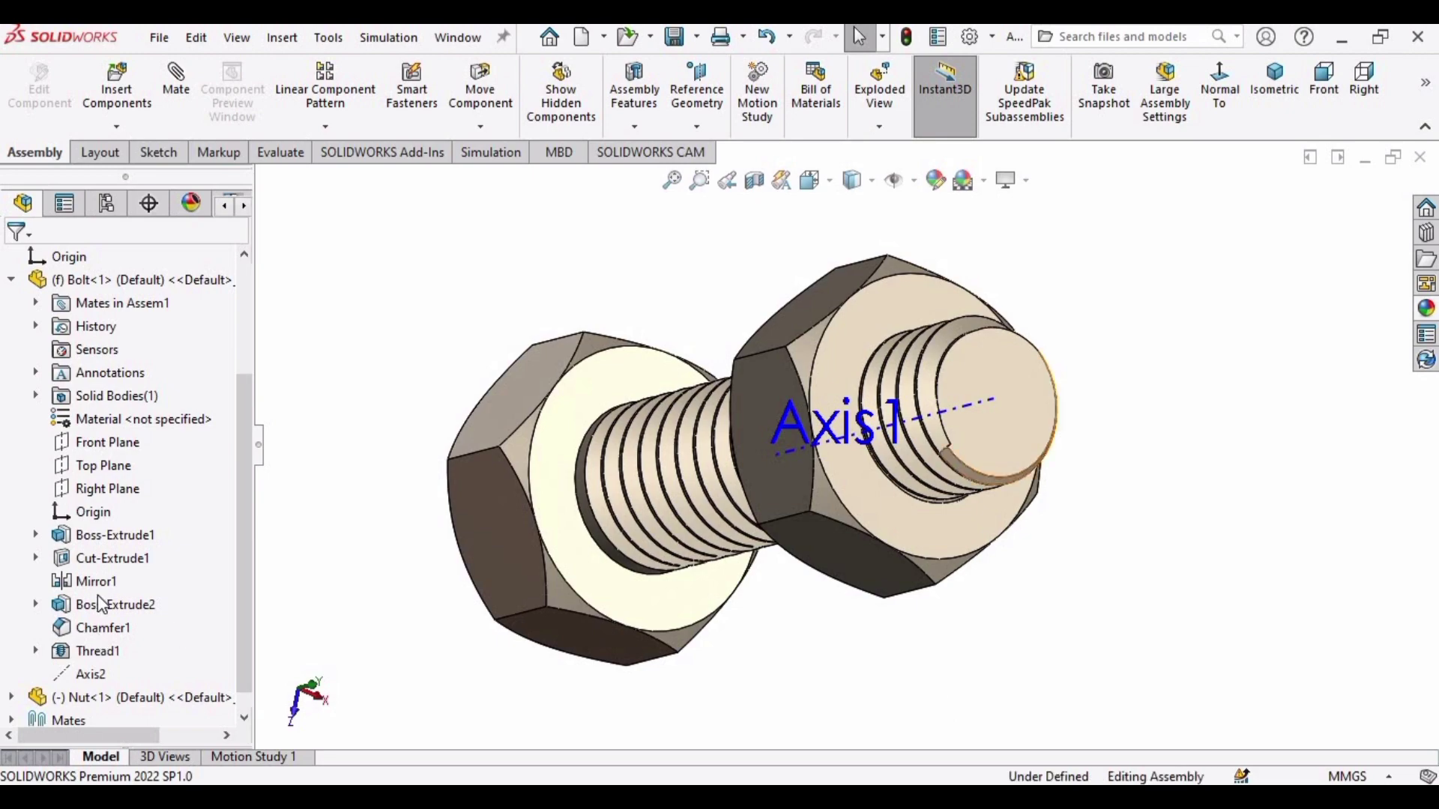
pyautogui.scroll(-1, 103, 604)
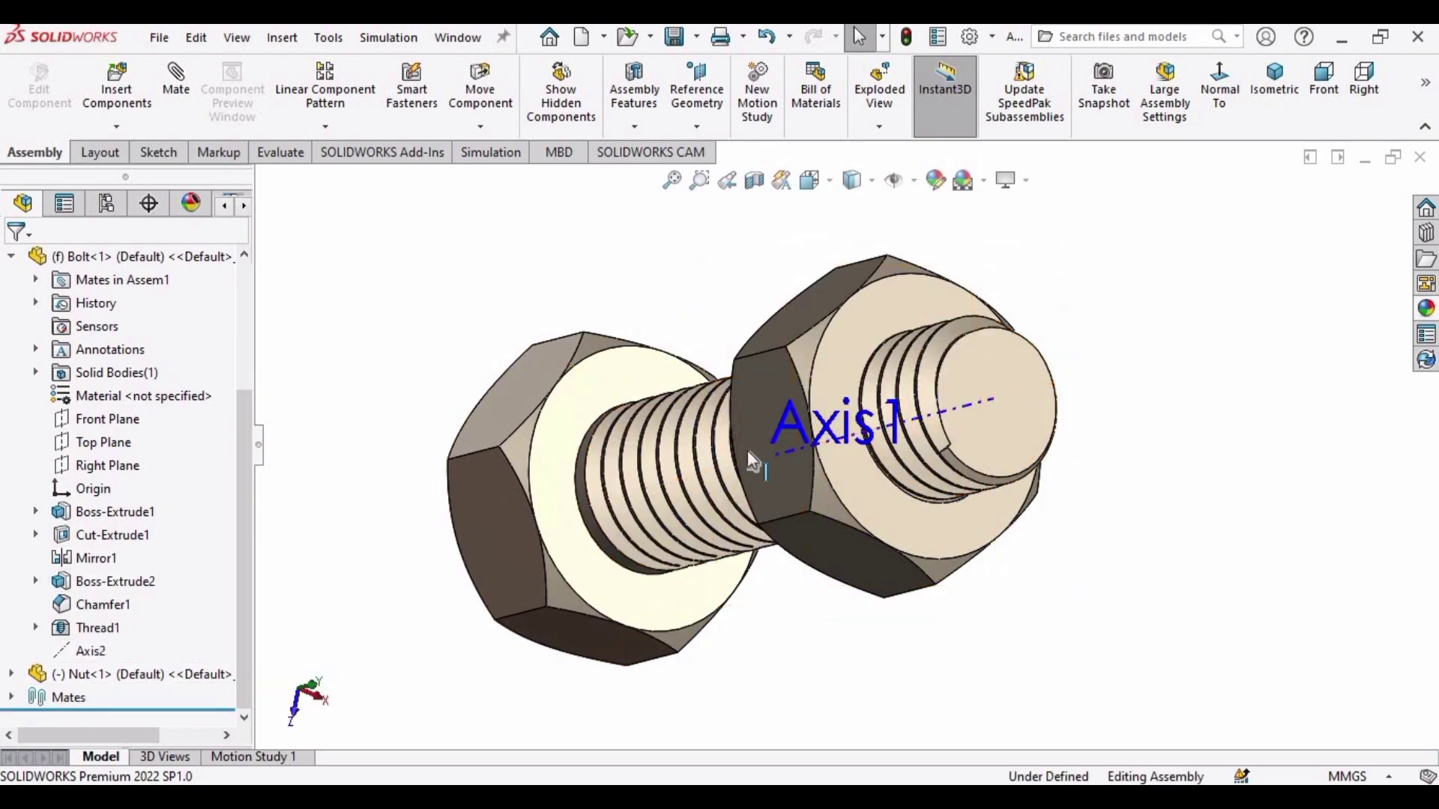
pyautogui.moveTo(848, 458); pyautogui.dragTo(839, 443, button='middle')
pyautogui.scroll(-4, 967, 433)
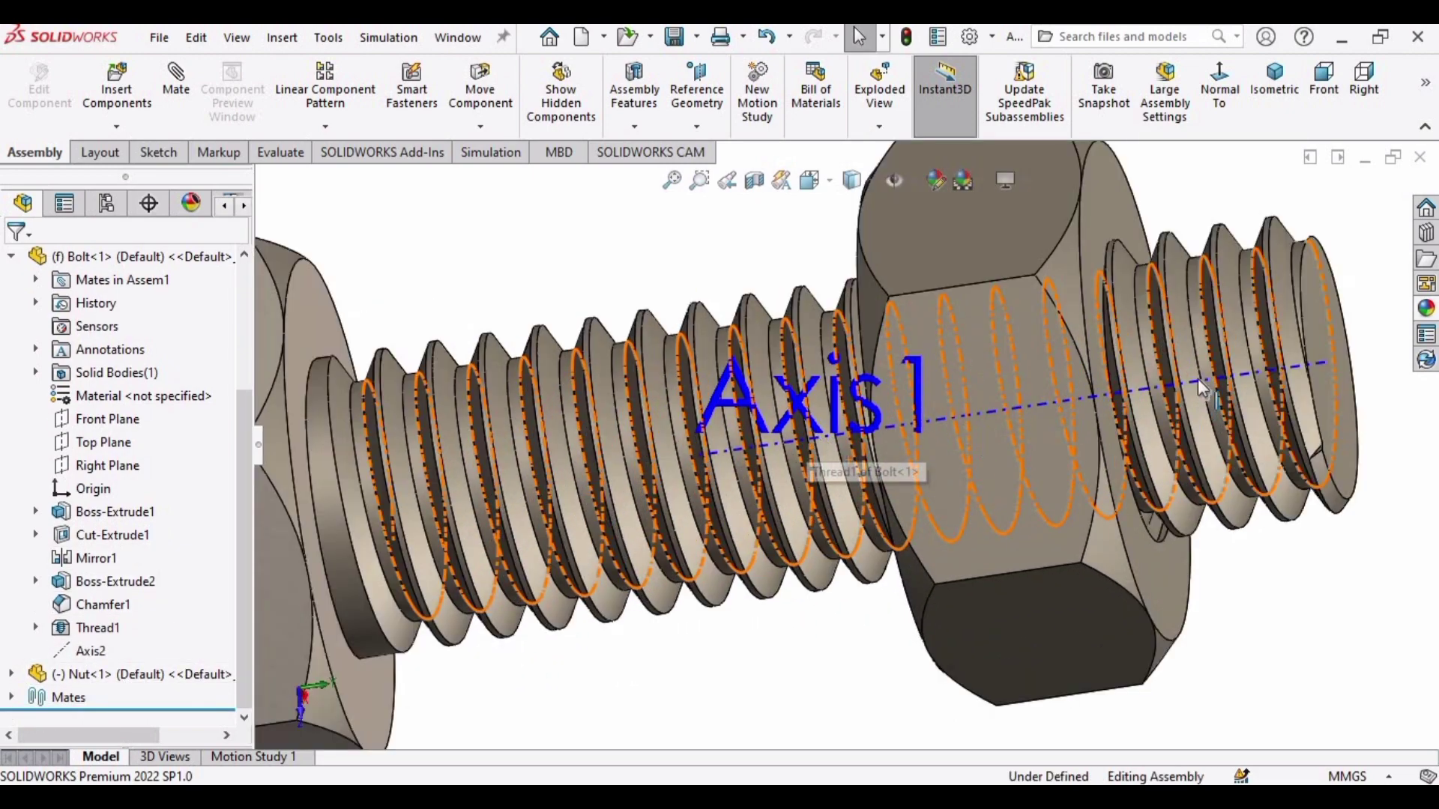
pyautogui.click(781, 407)
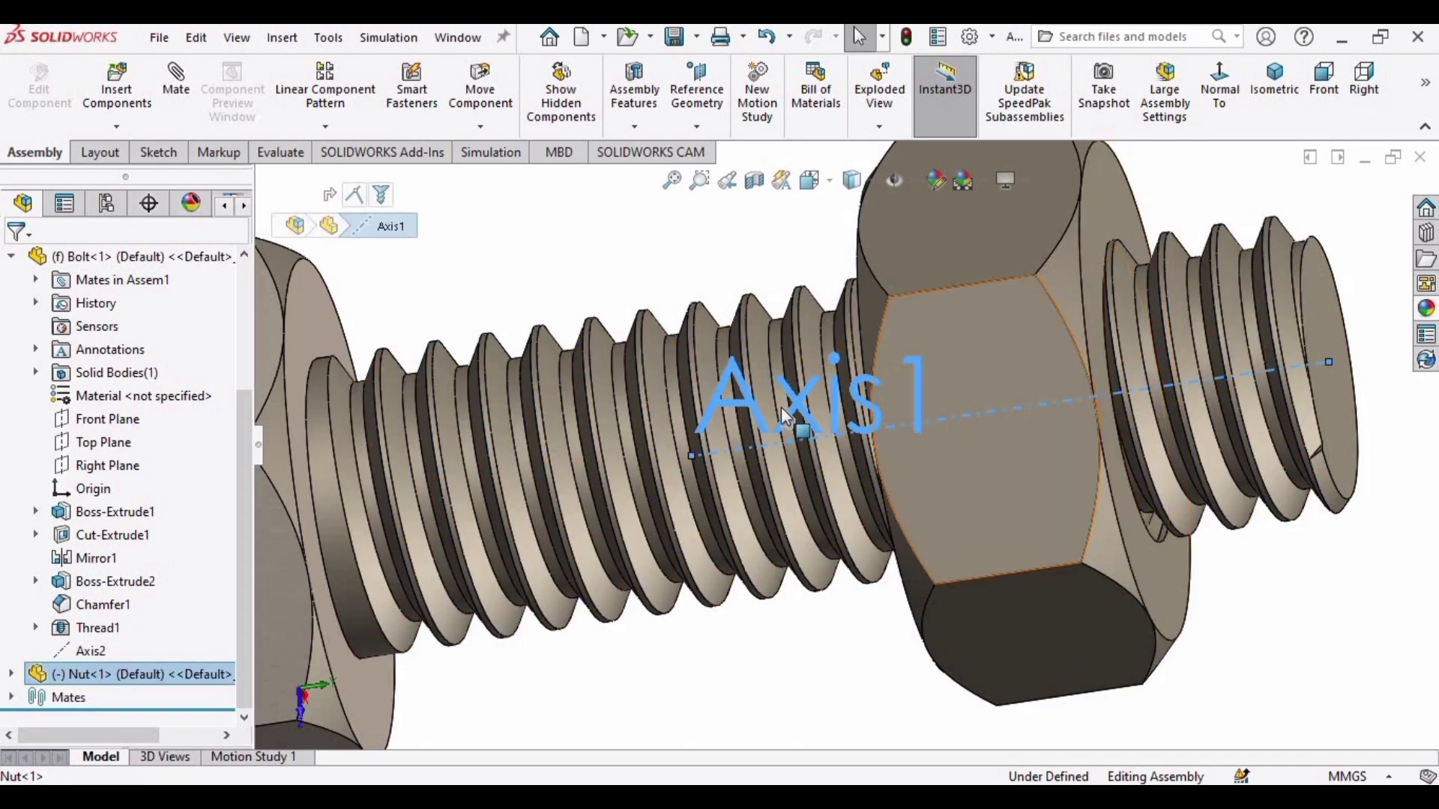
pyautogui.rightClick(1078, 402)
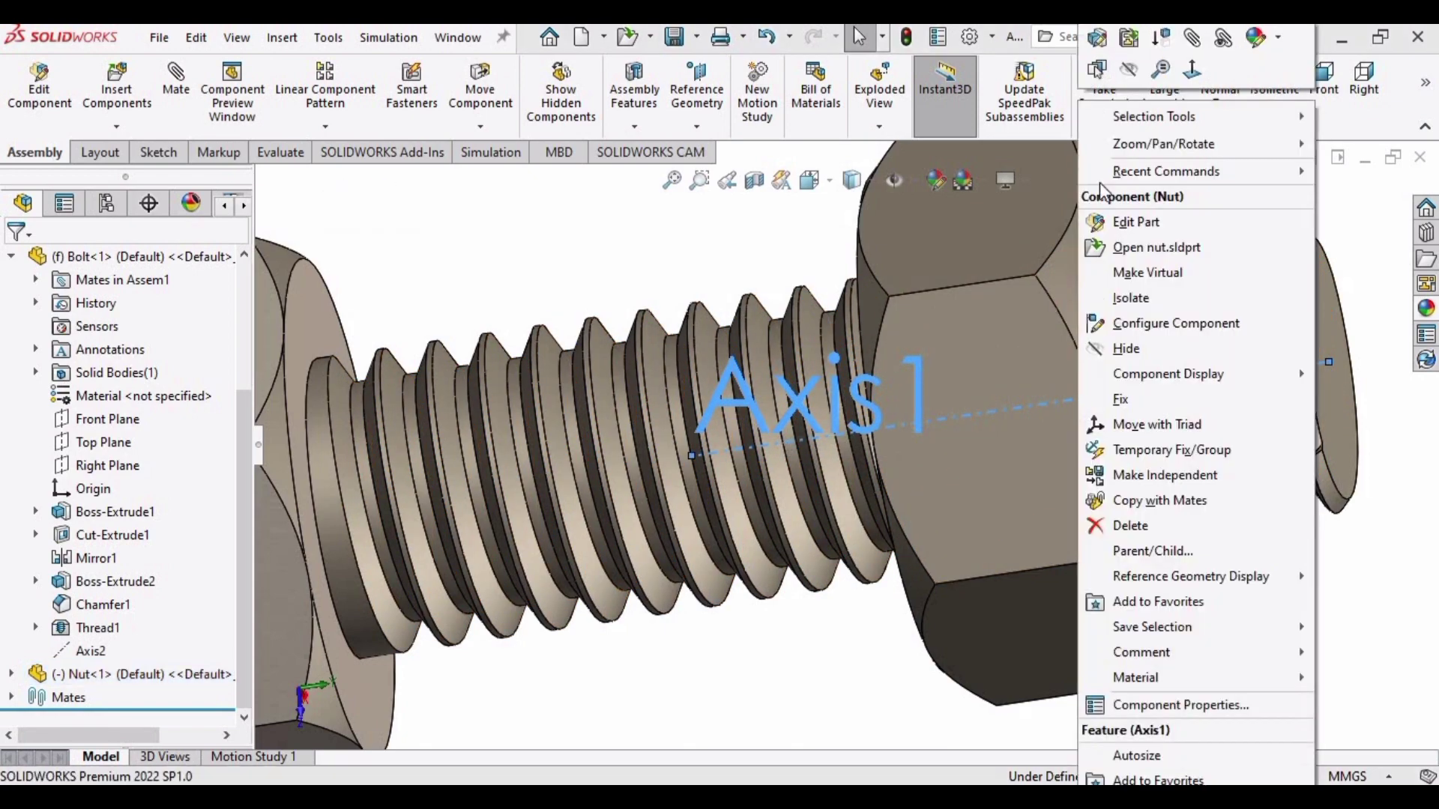
pyautogui.click(1130, 71)
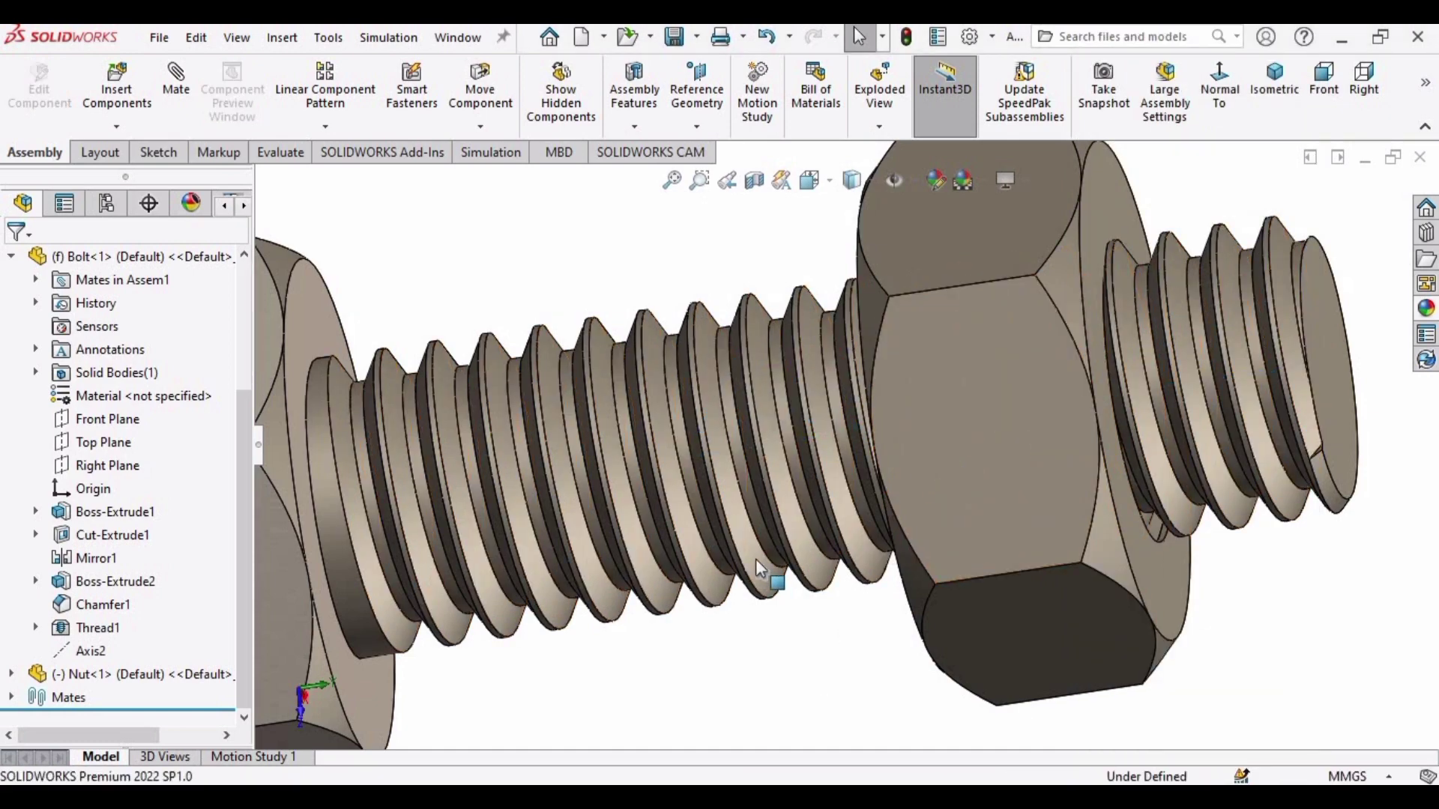
# Fit the assembly in view and turn the nut around the bolt axis.
pyautogui.press('f')
pyautogui.moveTo(755, 559); pyautogui.dragTo(1154, 552, button='middle')
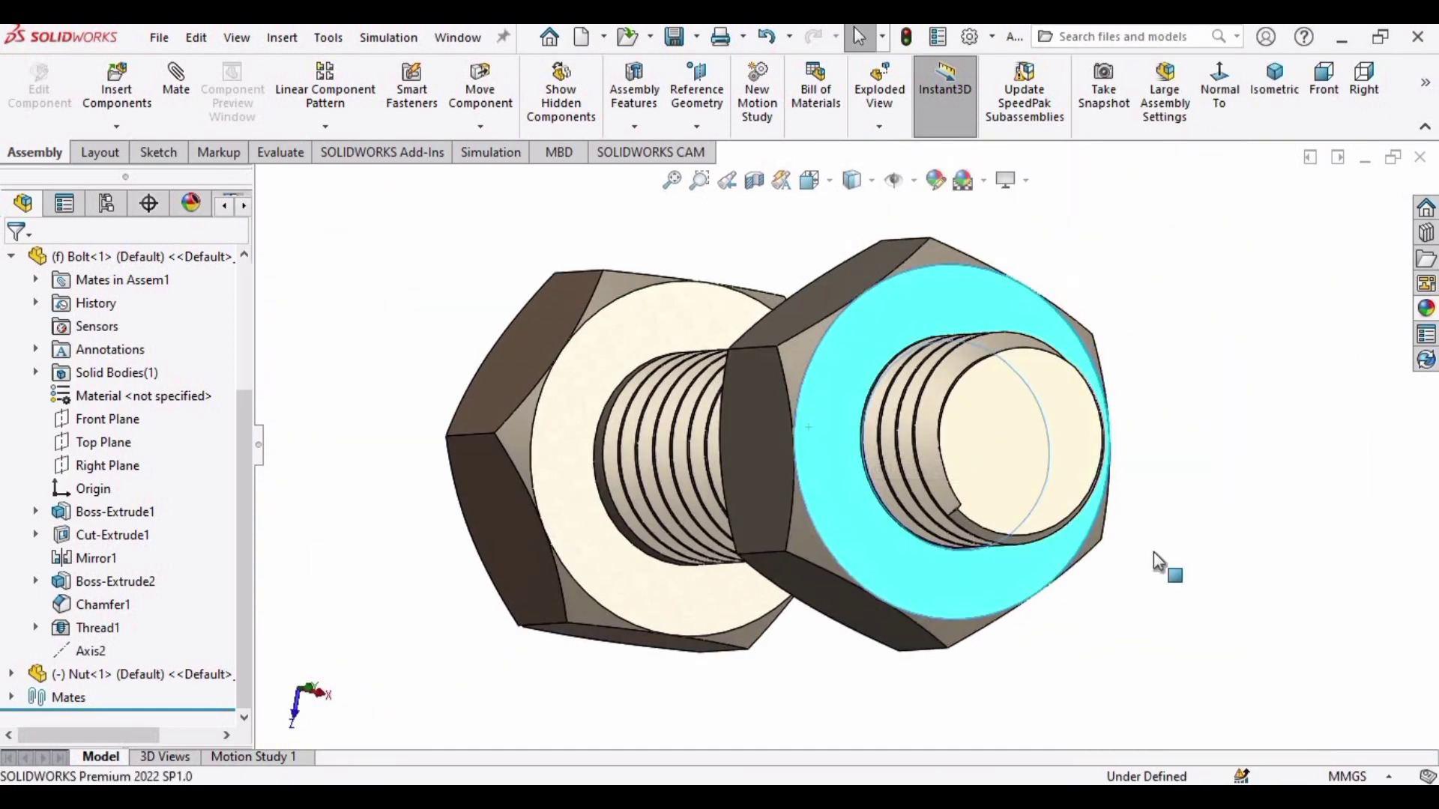
pyautogui.moveTo(1153, 552); pyautogui.dragTo(862, 417)
pyautogui.moveTo(862, 418); pyautogui.dragTo(794, 429, button='middle')
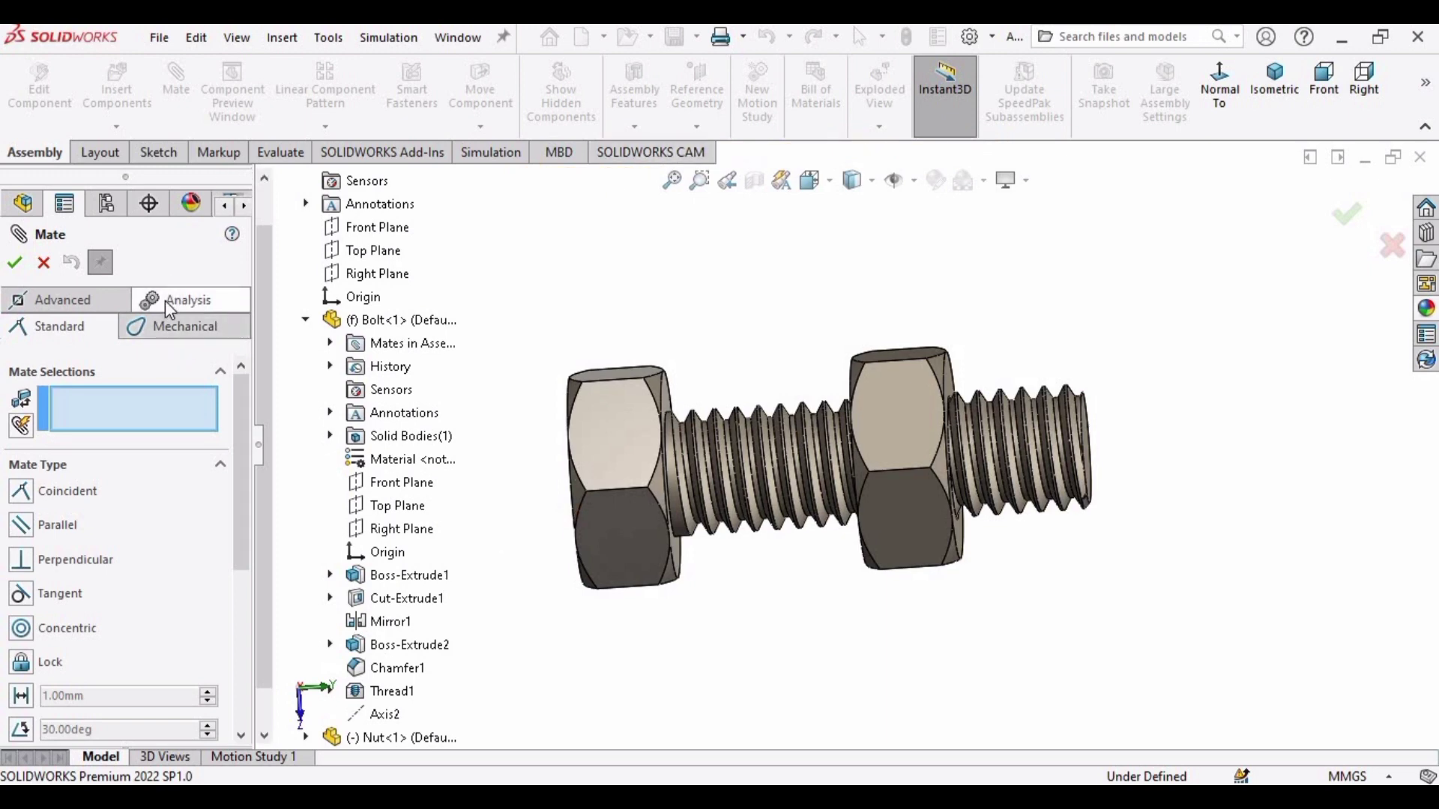
# Under Advanced mates, select the bolt head's inner face and the nut's front face.
pyautogui.click(60, 295)
pyautogui.moveTo(585, 479); pyautogui.dragTo(663, 376, button='middle')
pyautogui.scroll(-2, 666, 376)
pyautogui.click(669, 376)
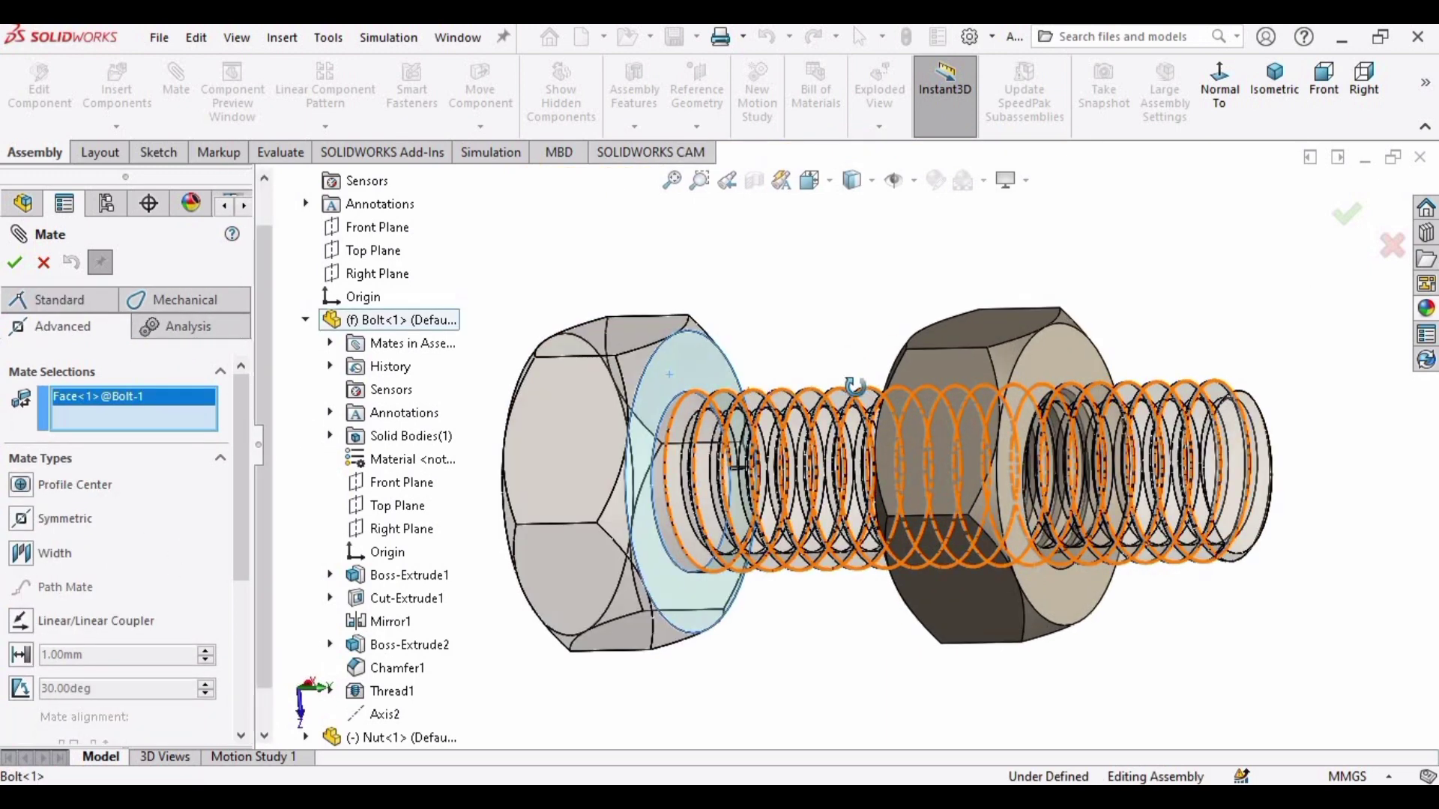
pyautogui.moveTo(851, 384); pyautogui.dragTo(913, 379, button='middle')
pyautogui.click(913, 379)
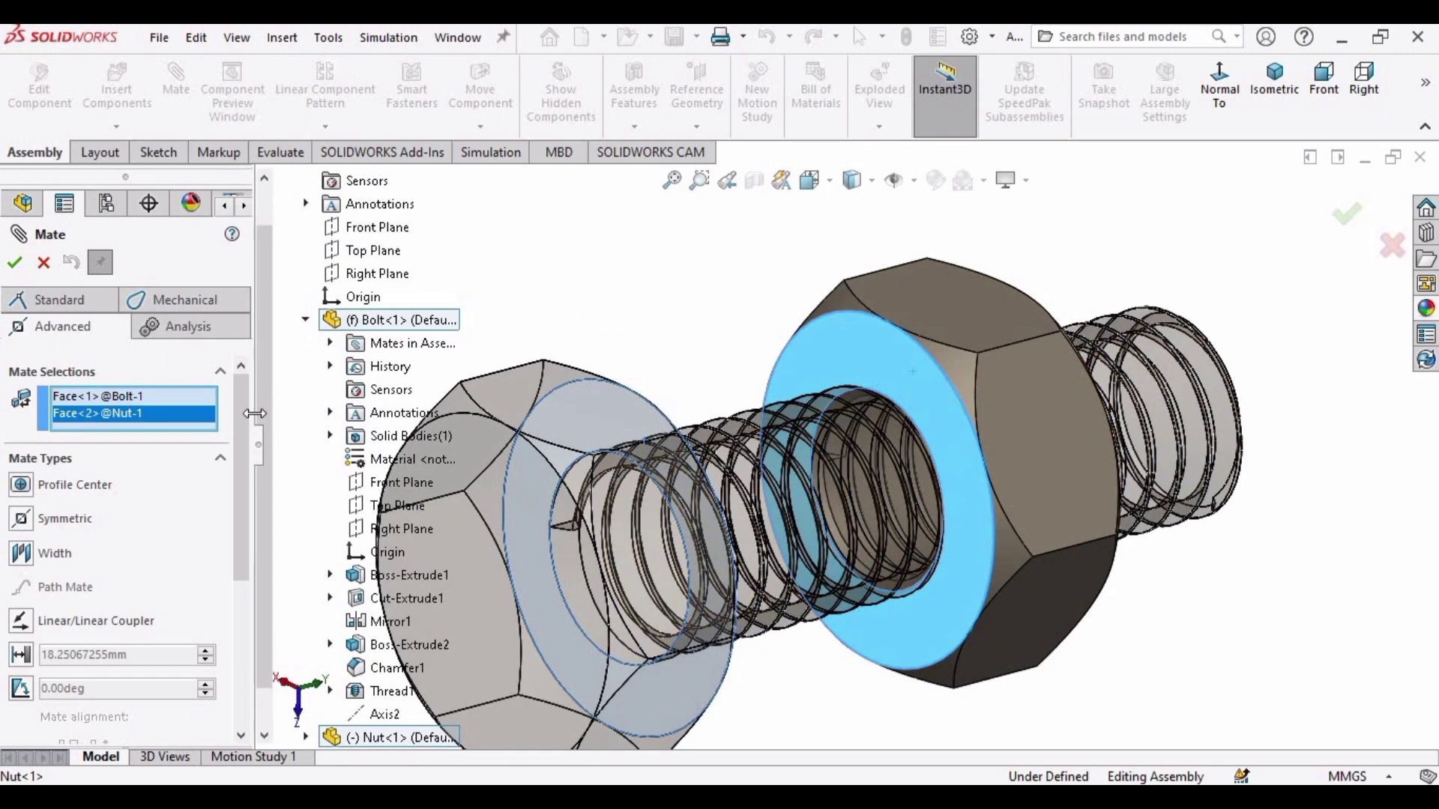
# Make it a 1 mm distance limit mate with maximum 40 mm and minimum 5 mm.
pyautogui.moveTo(243, 412); pyautogui.dragTo(246, 512)
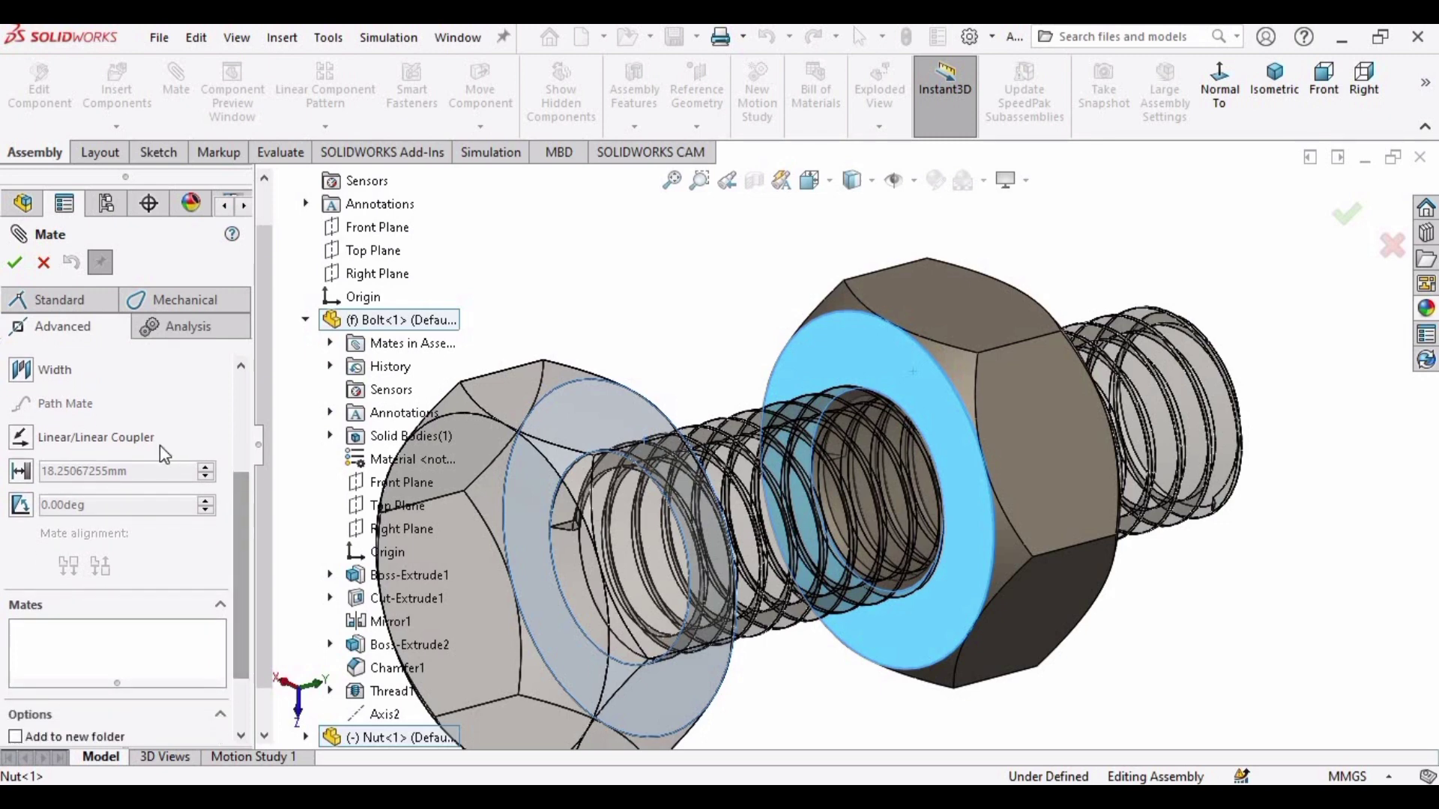
pyautogui.click(20, 472)
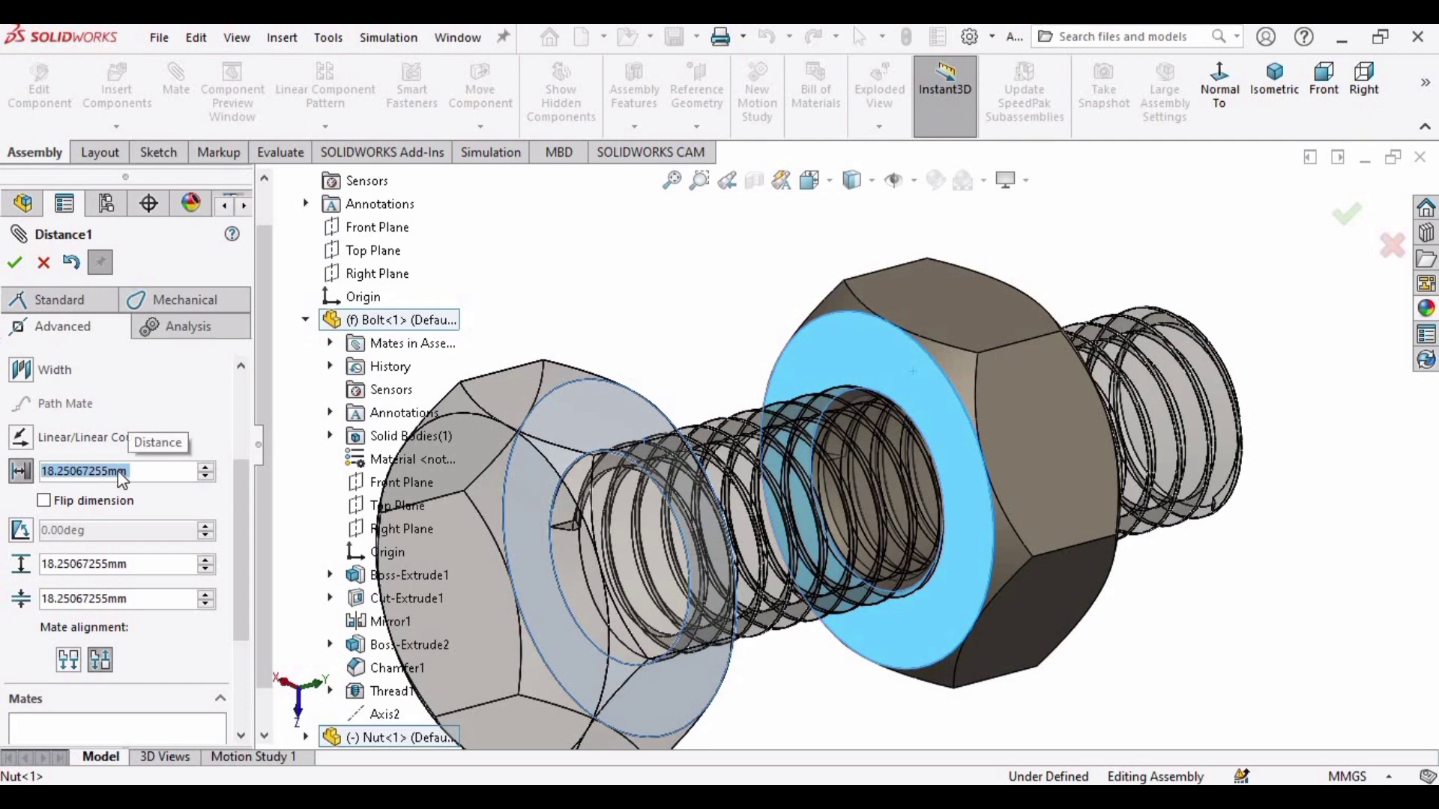
pyautogui.write('1')
pyautogui.press('Return')
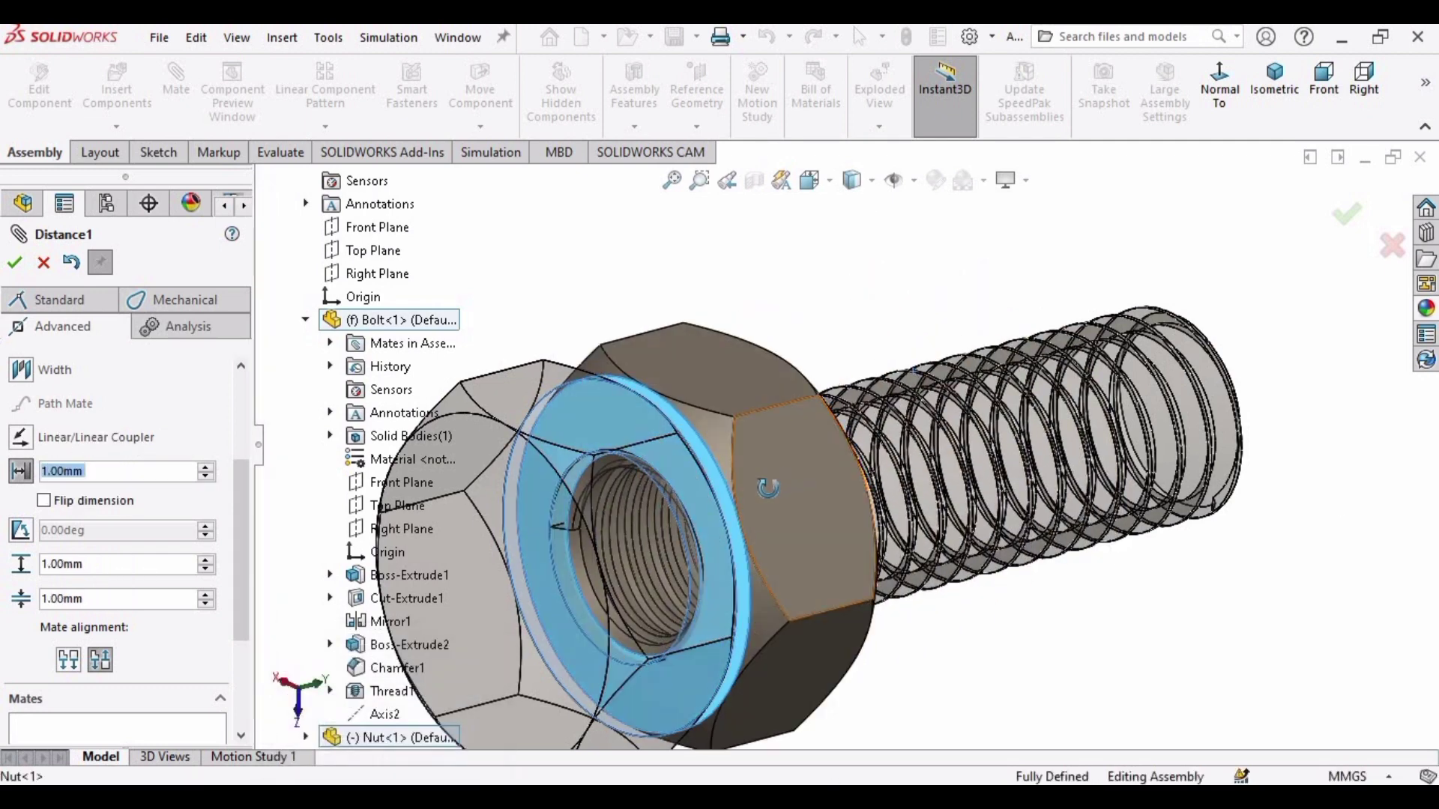
pyautogui.moveTo(847, 466); pyautogui.dragTo(708, 411, button='middle')
pyautogui.scroll(-2, 697, 406)
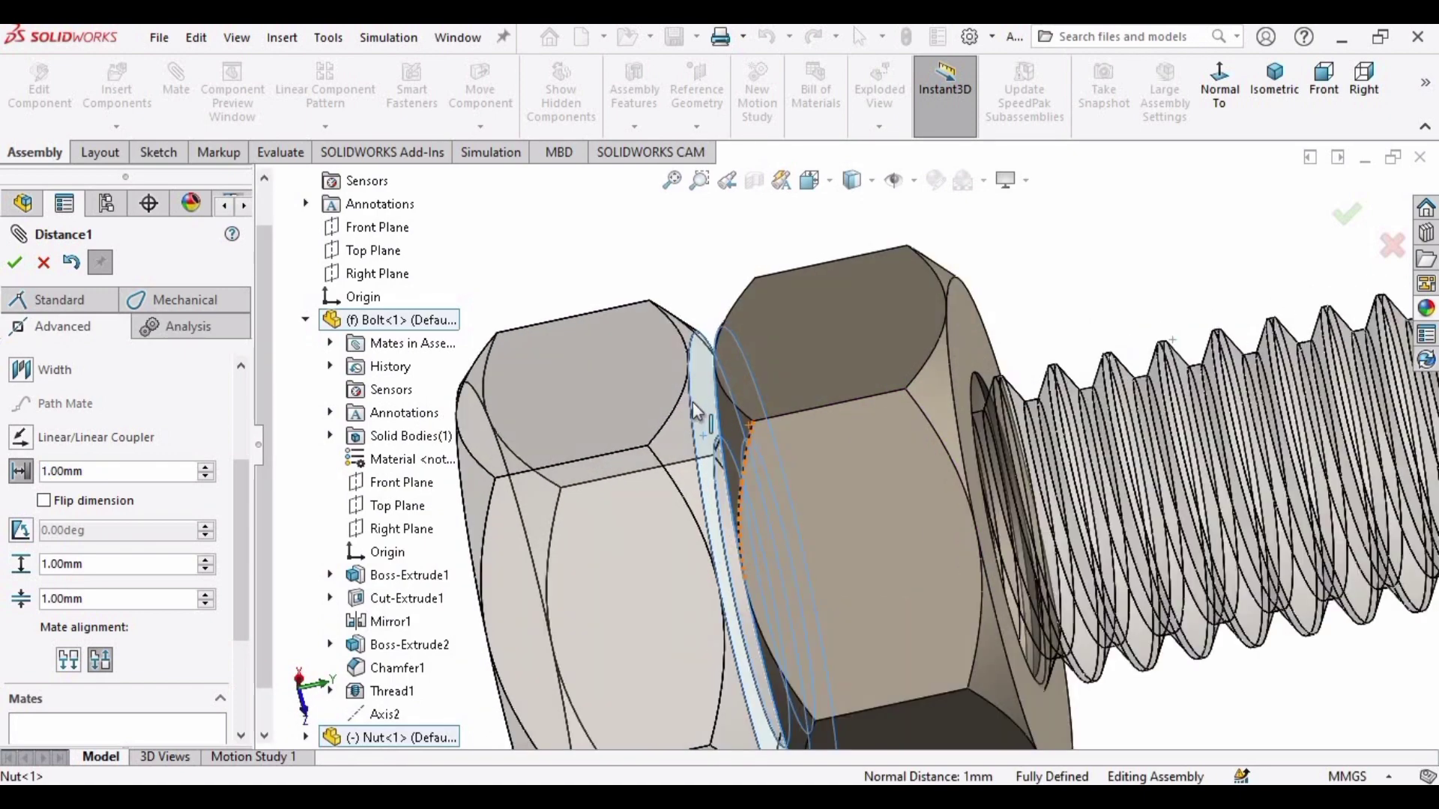
pyautogui.scroll(-2, 700, 409)
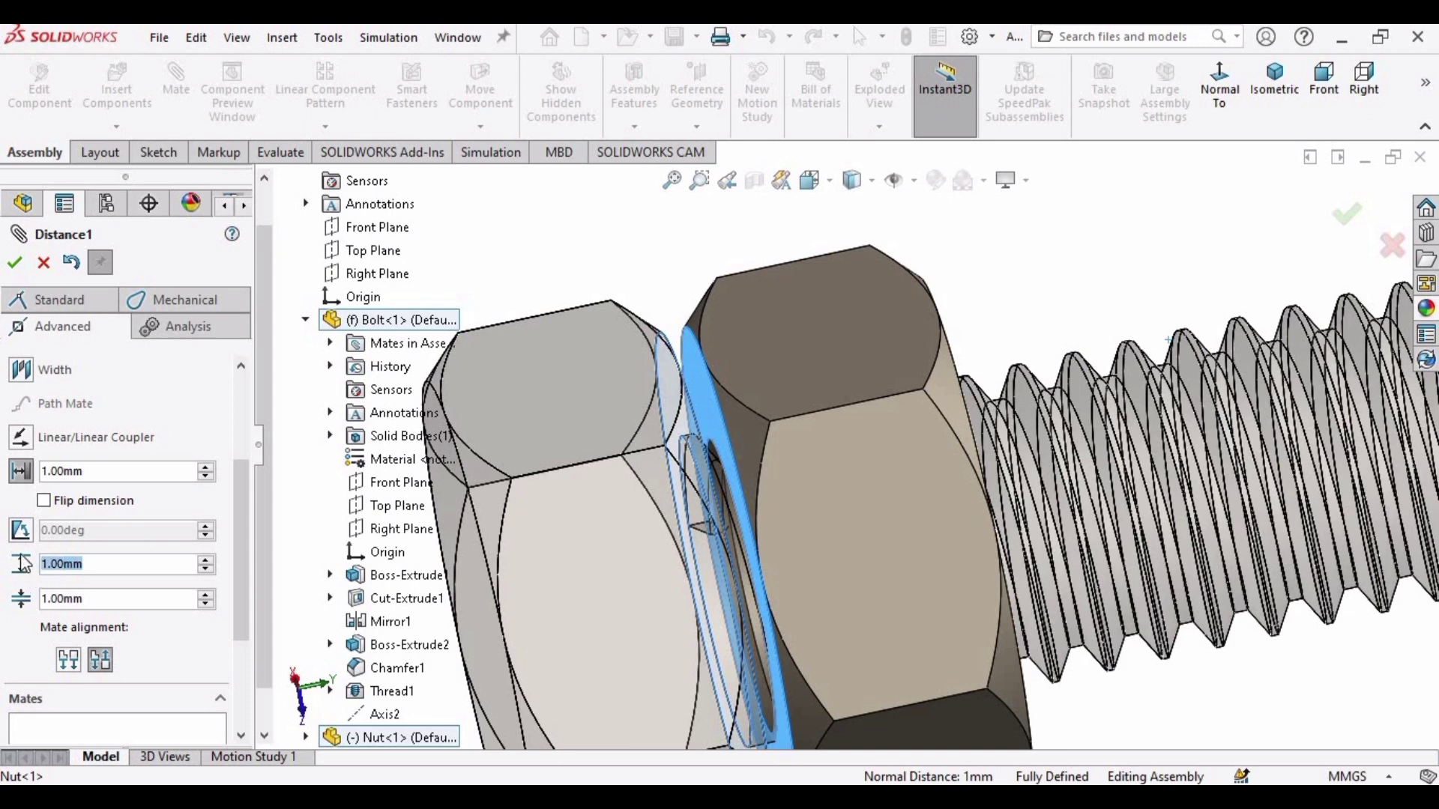
pyautogui.write('40')
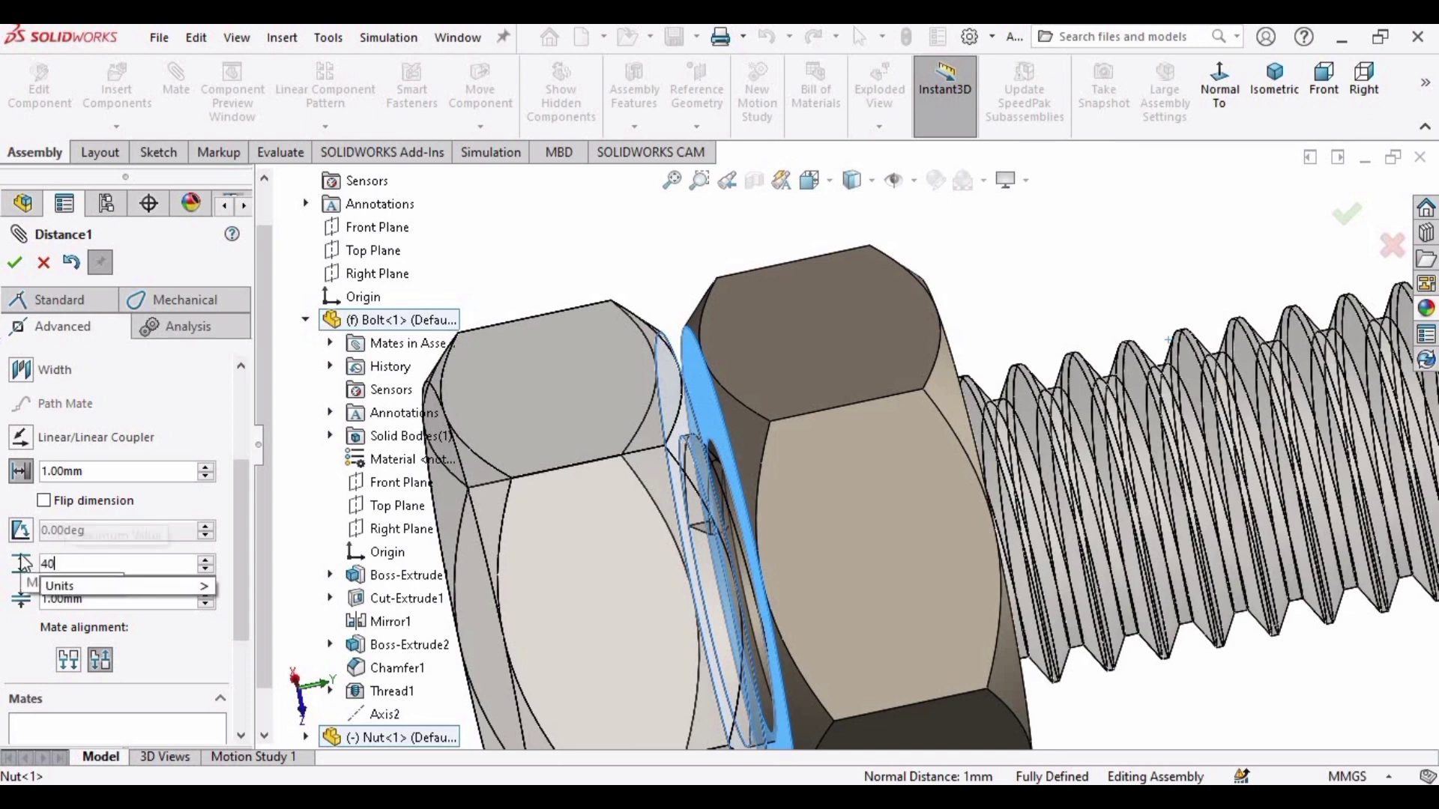
pyautogui.press('Return')
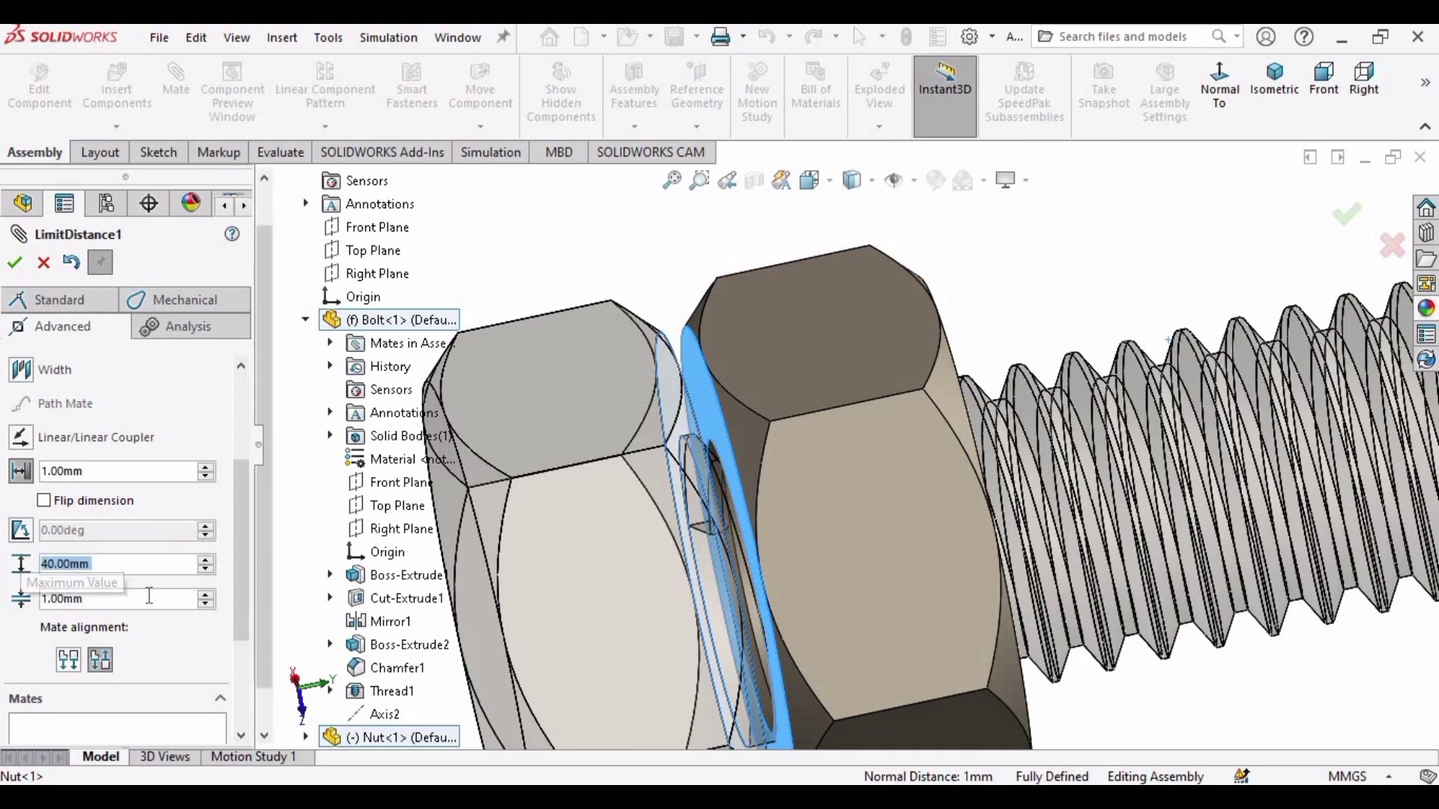
pyautogui.press('Tab')
pyautogui.write('5')
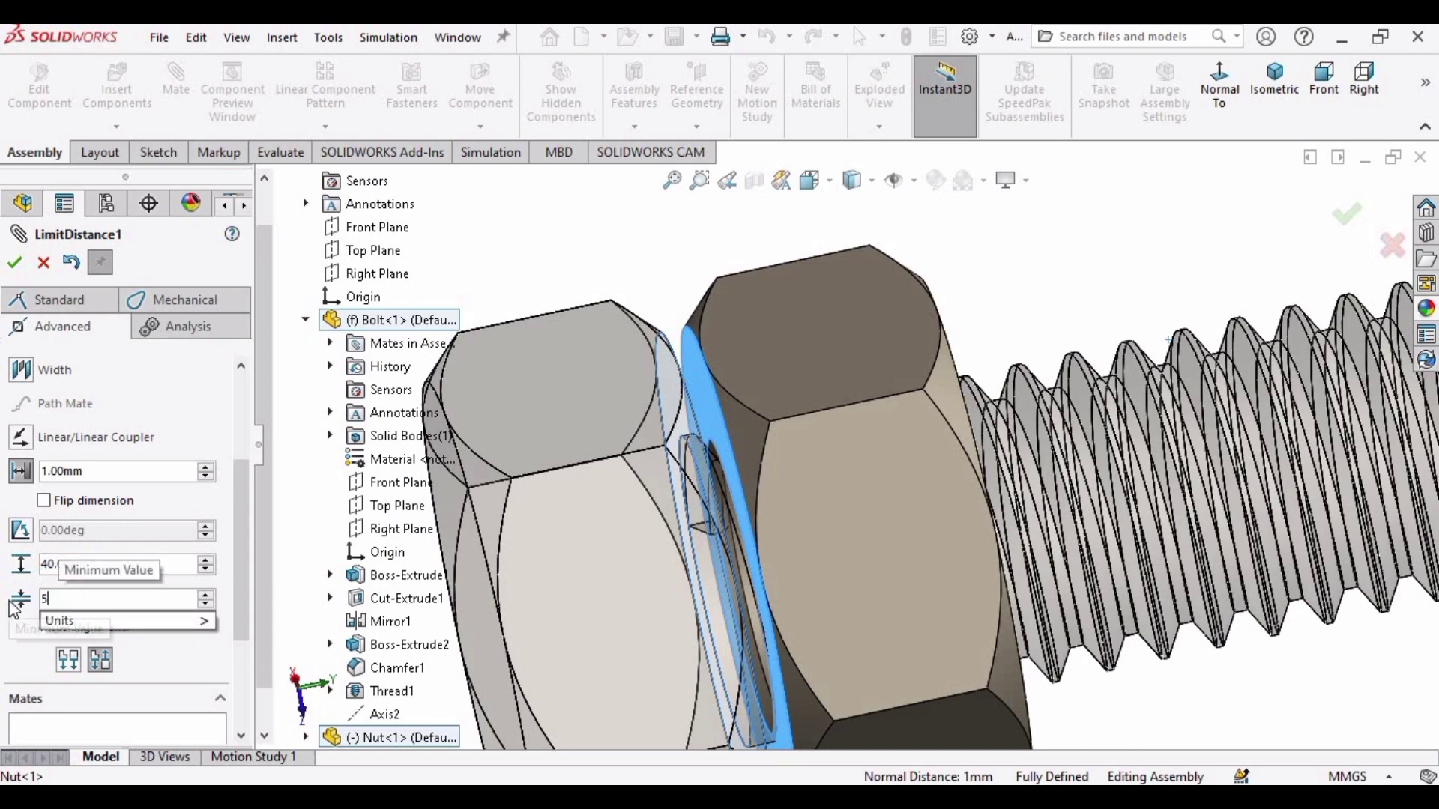
pyautogui.press('Return')
pyautogui.click(15, 262)
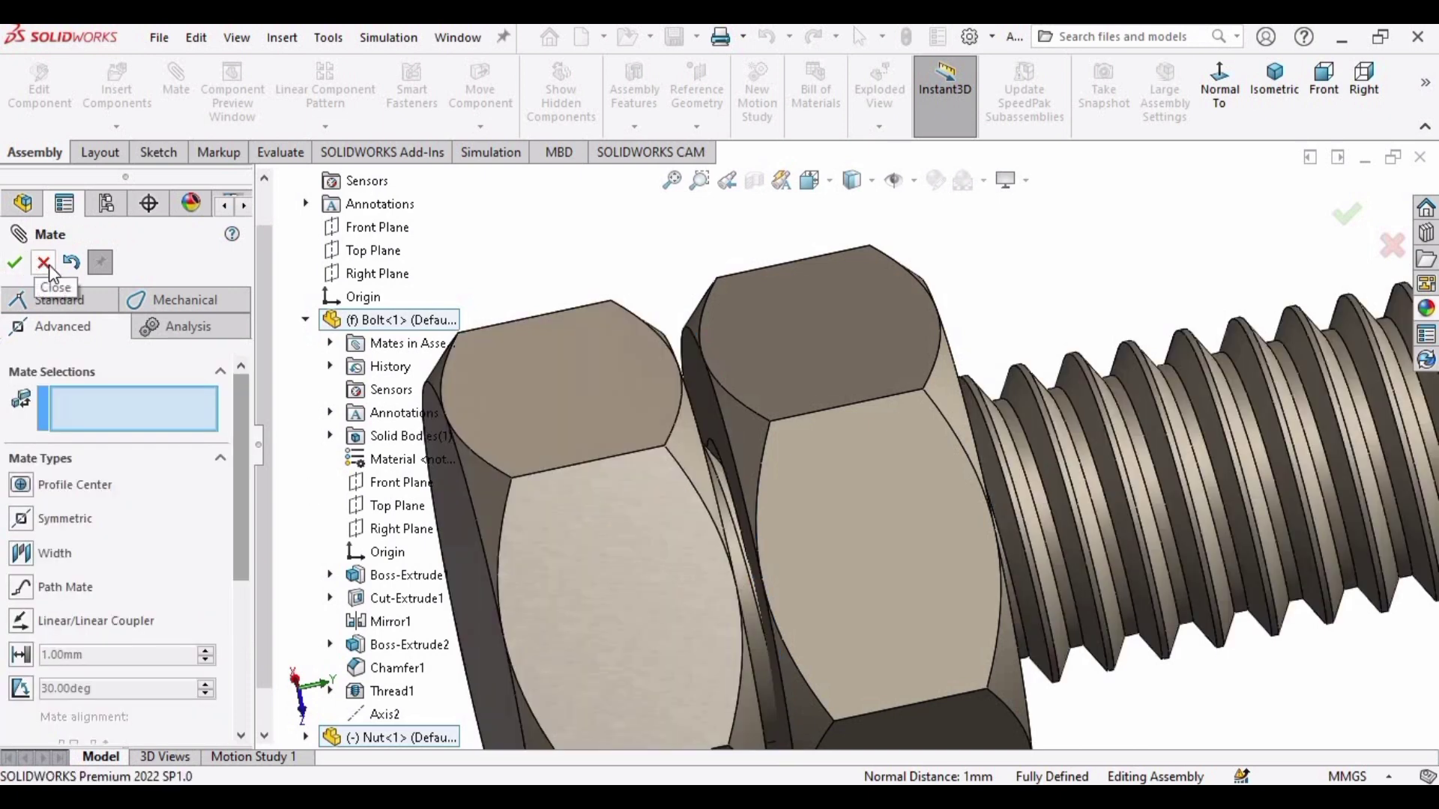
# Finish adding mates and close the Mate PropertyManager.
pyautogui.press('Escape')
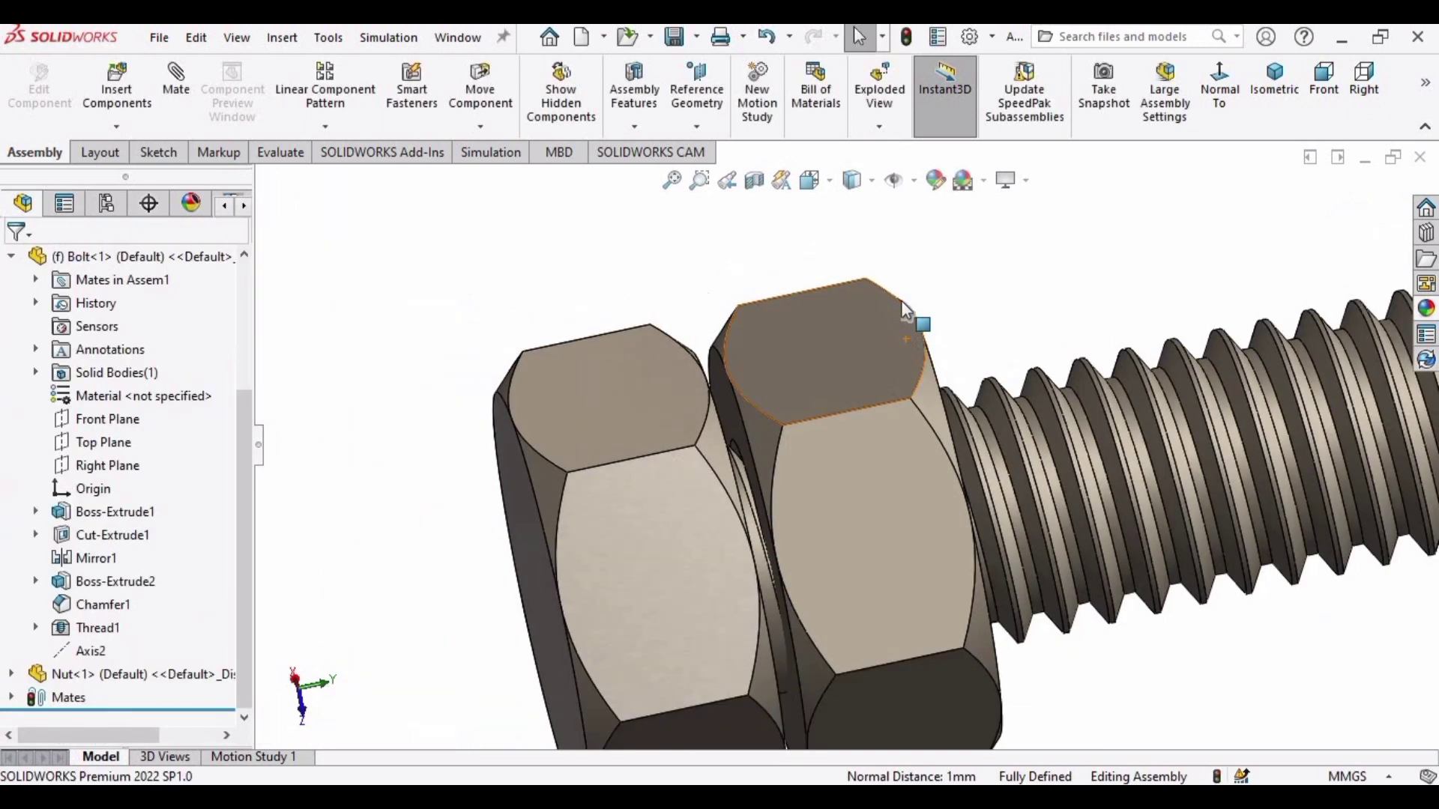
pyautogui.scroll(5, 907, 338)
pyautogui.moveTo(937, 408); pyautogui.dragTo(796, 384, button='middle')
pyautogui.scroll(-3, 796, 384)
# Drag the nut around the bolt to test the screw and limit mates.
pyautogui.click(887, 358)
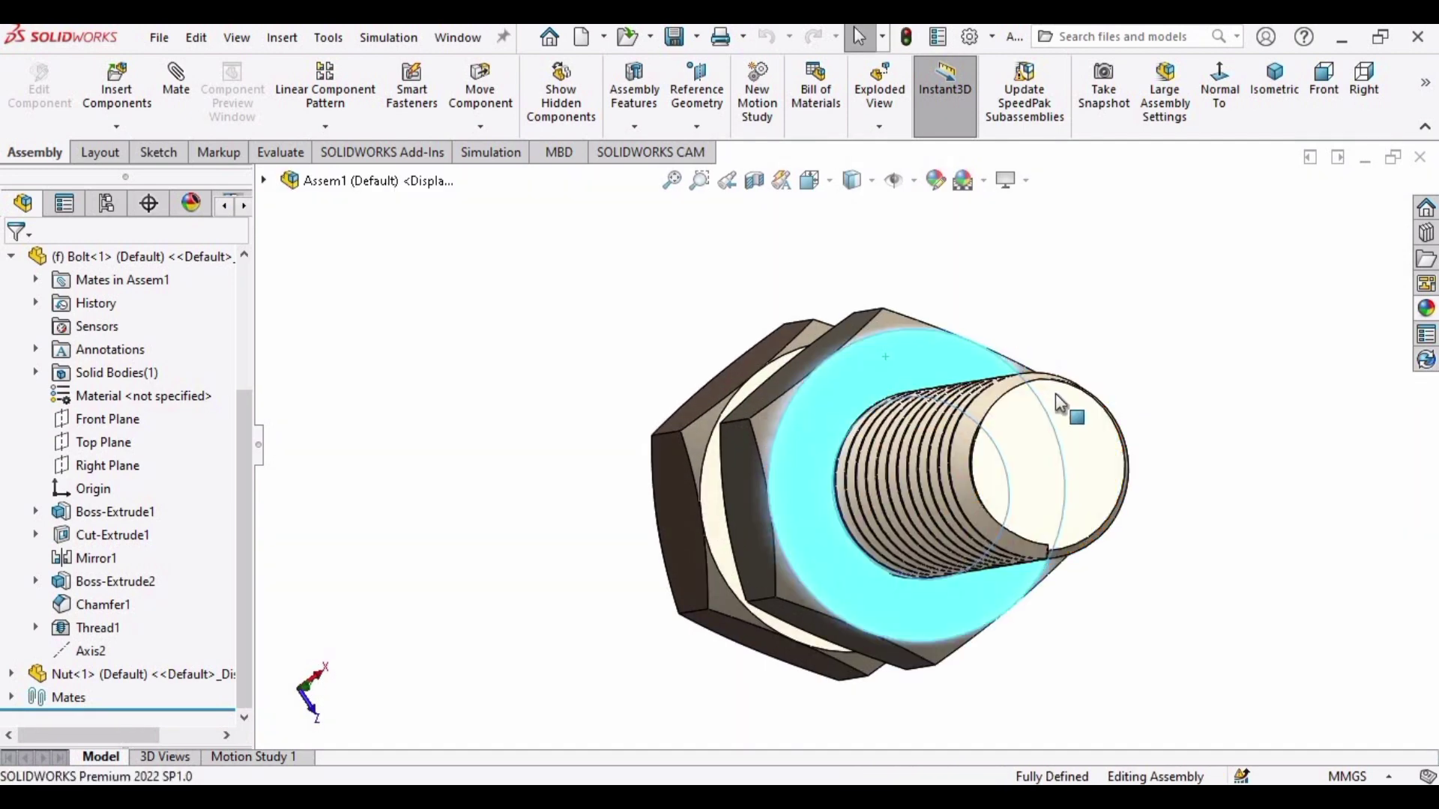
pyautogui.moveTo(1173, 563); pyautogui.dragTo(981, 498)
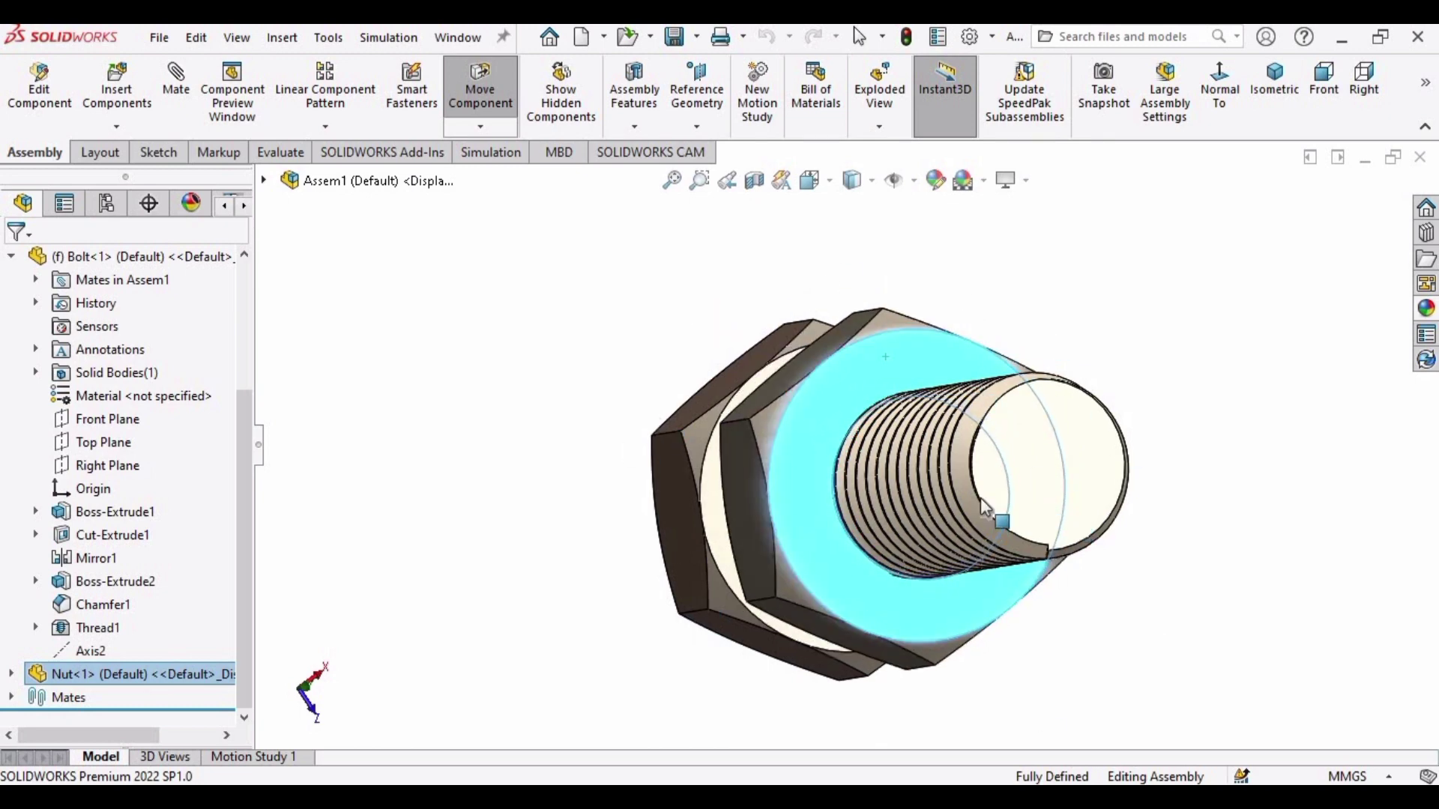
pyautogui.moveTo(981, 497); pyautogui.dragTo(760, 369, button='middle')
pyautogui.click(979, 690)
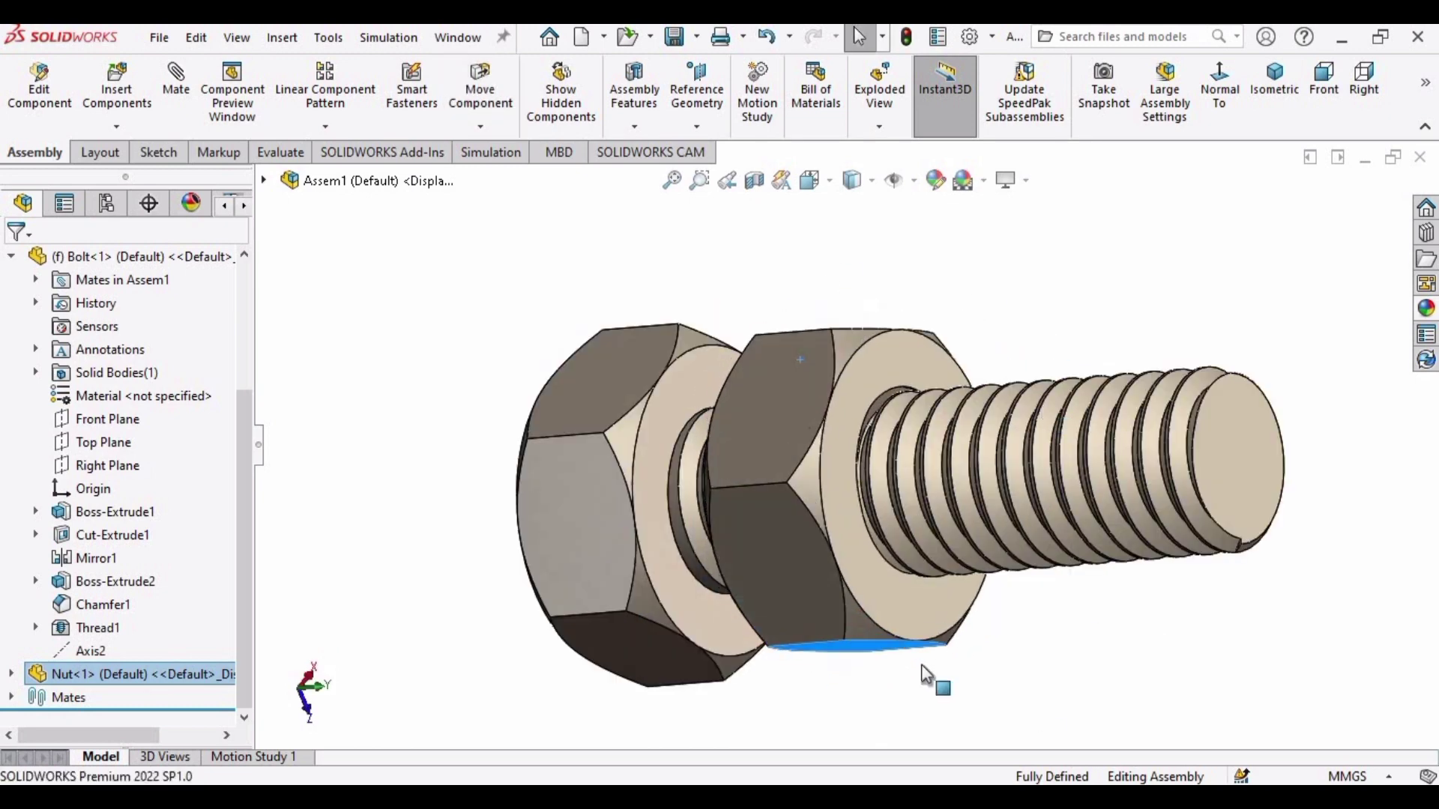
pyautogui.moveTo(1092, 505); pyautogui.dragTo(758, 411, button='middle')
pyautogui.moveTo(758, 412); pyautogui.dragTo(1161, 452)
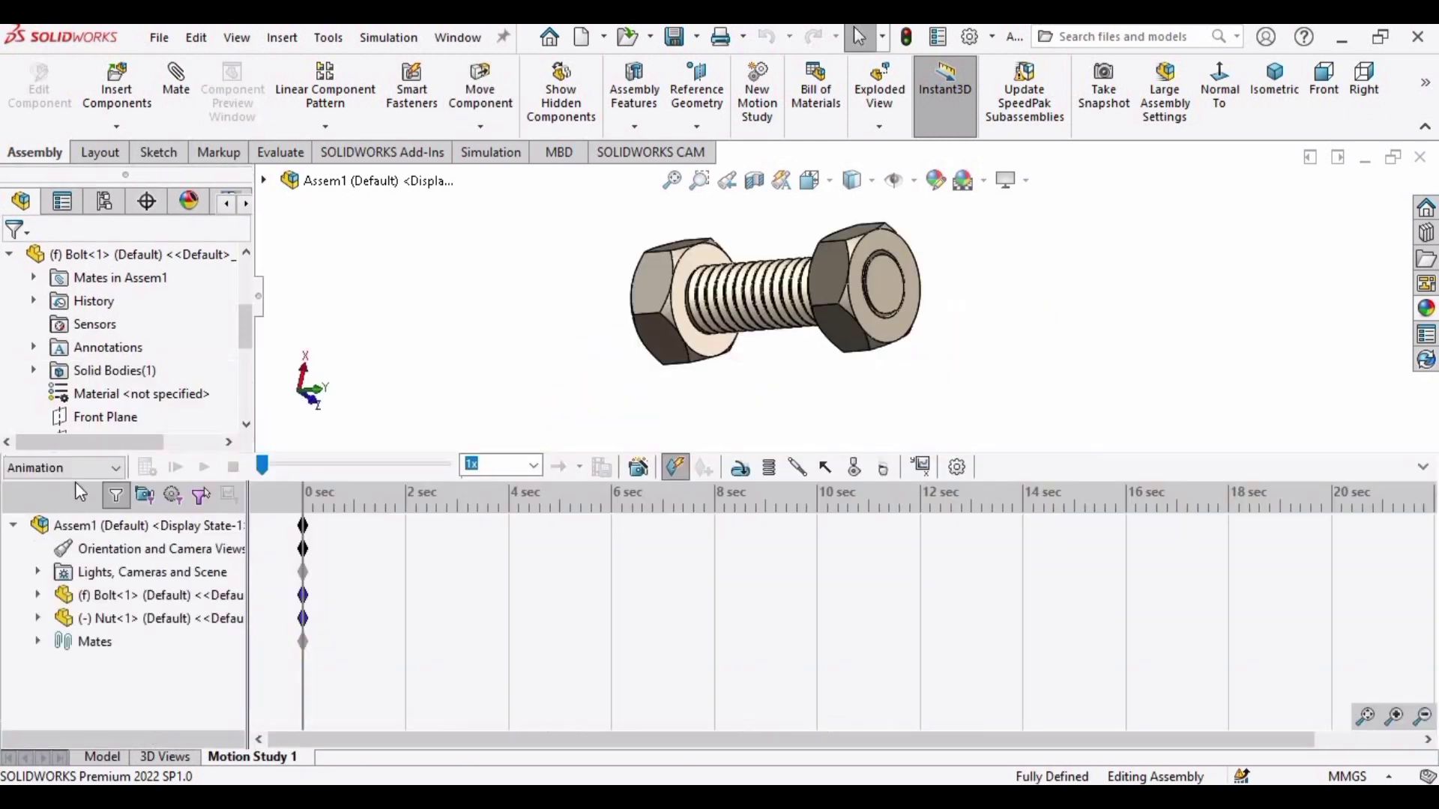
# Make Motion Study 1 a Motion Analysis lasting 10 seconds and confirm its properties.
pyautogui.click(118, 472)
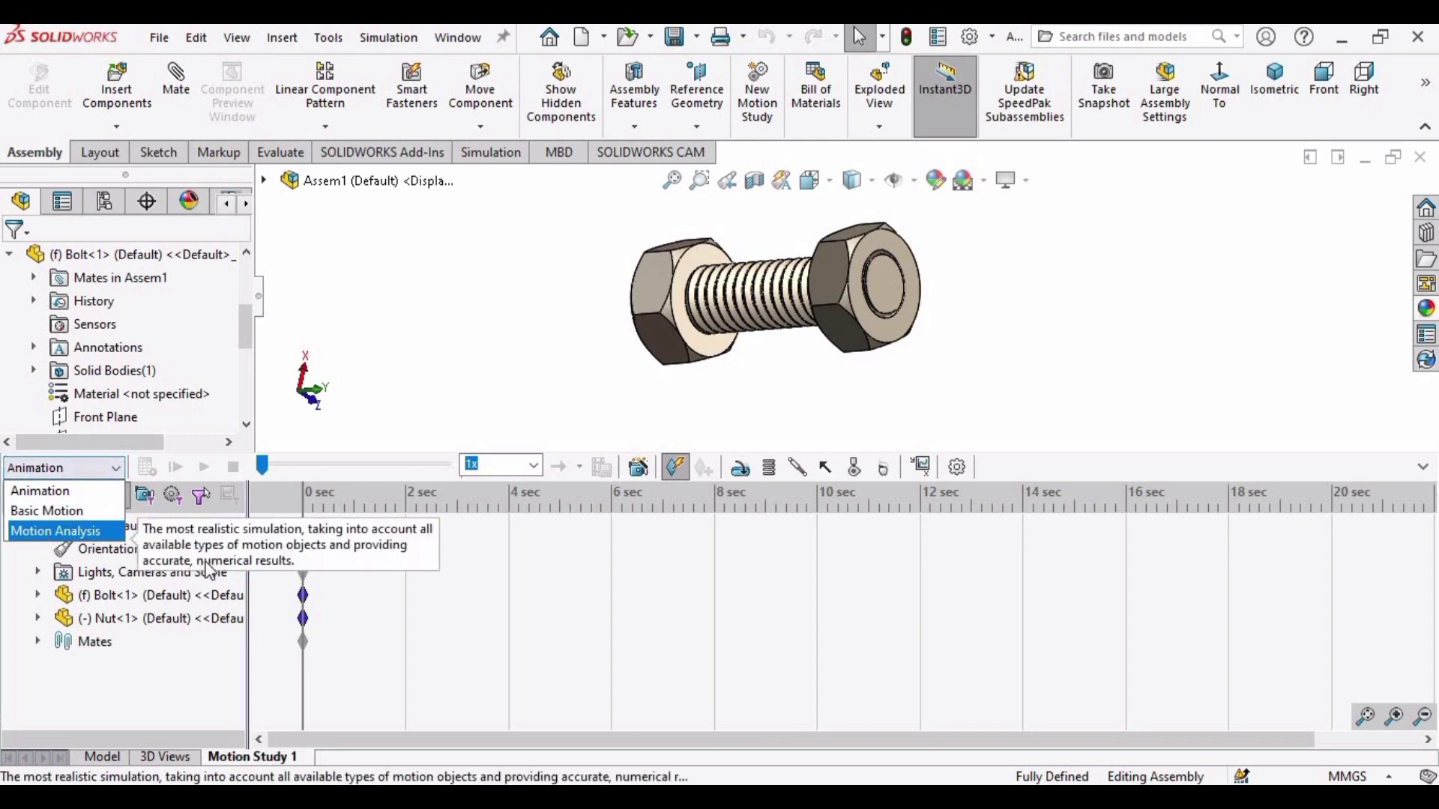
pyautogui.click(98, 530)
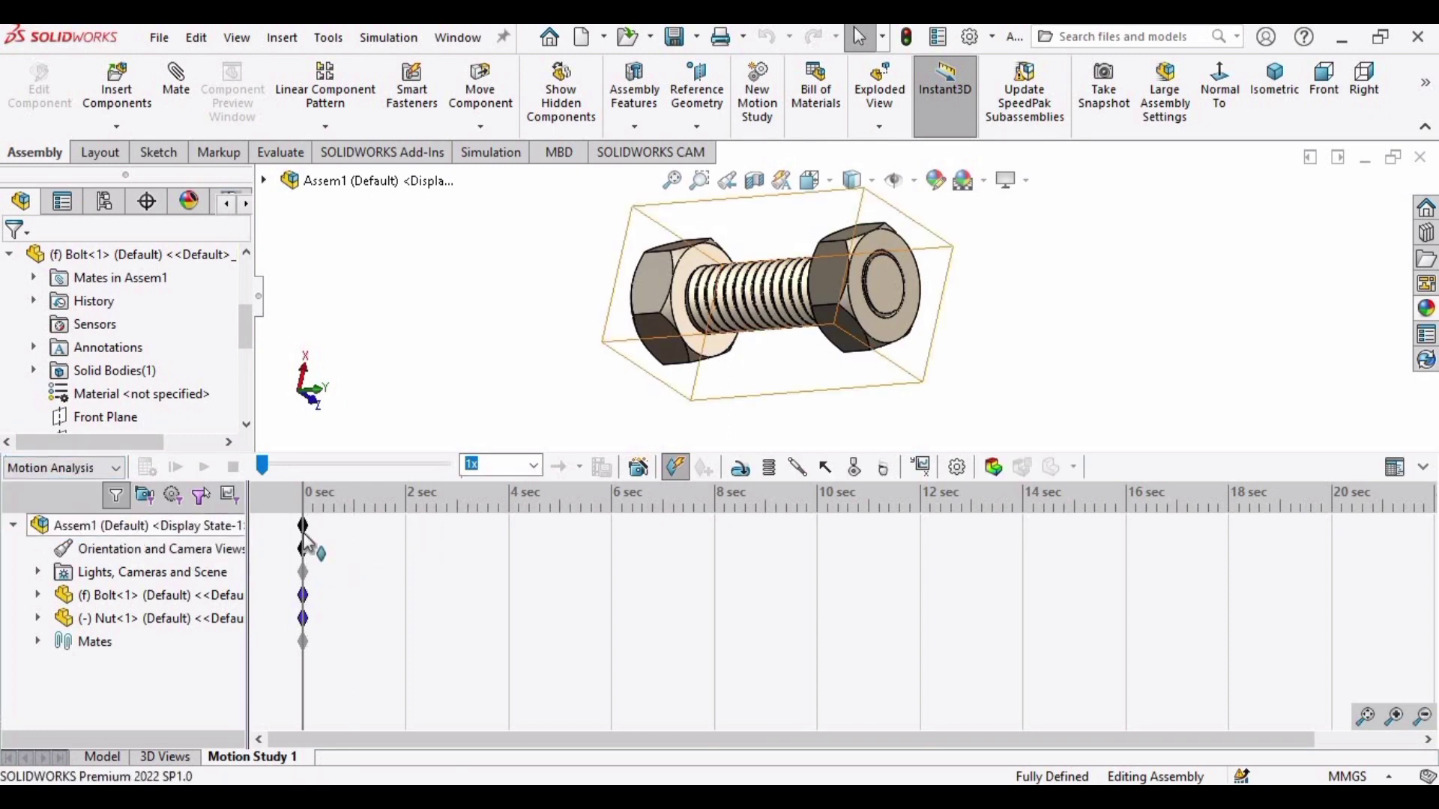
pyautogui.moveTo(821, 532); pyautogui.dragTo(817, 527)
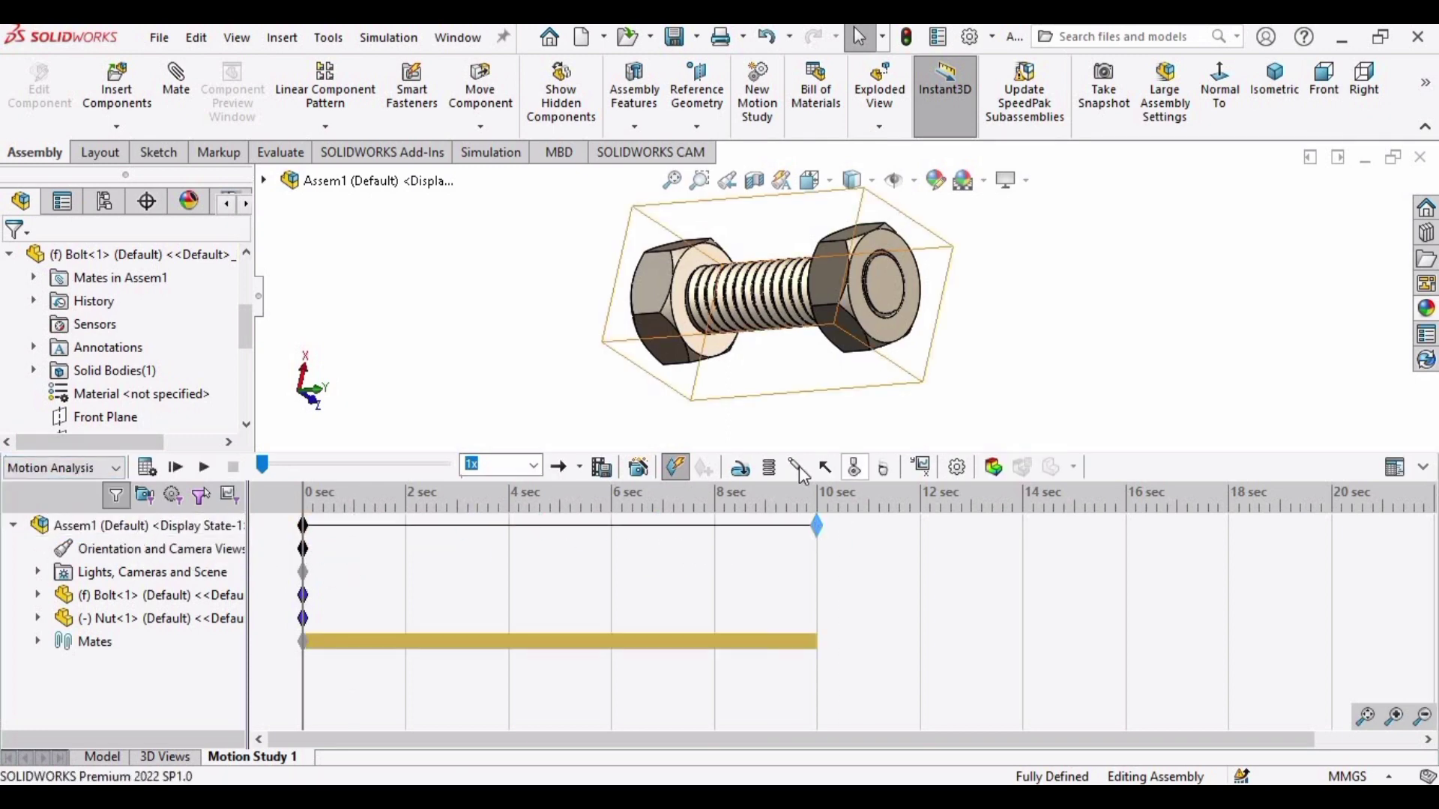
pyautogui.click(958, 468)
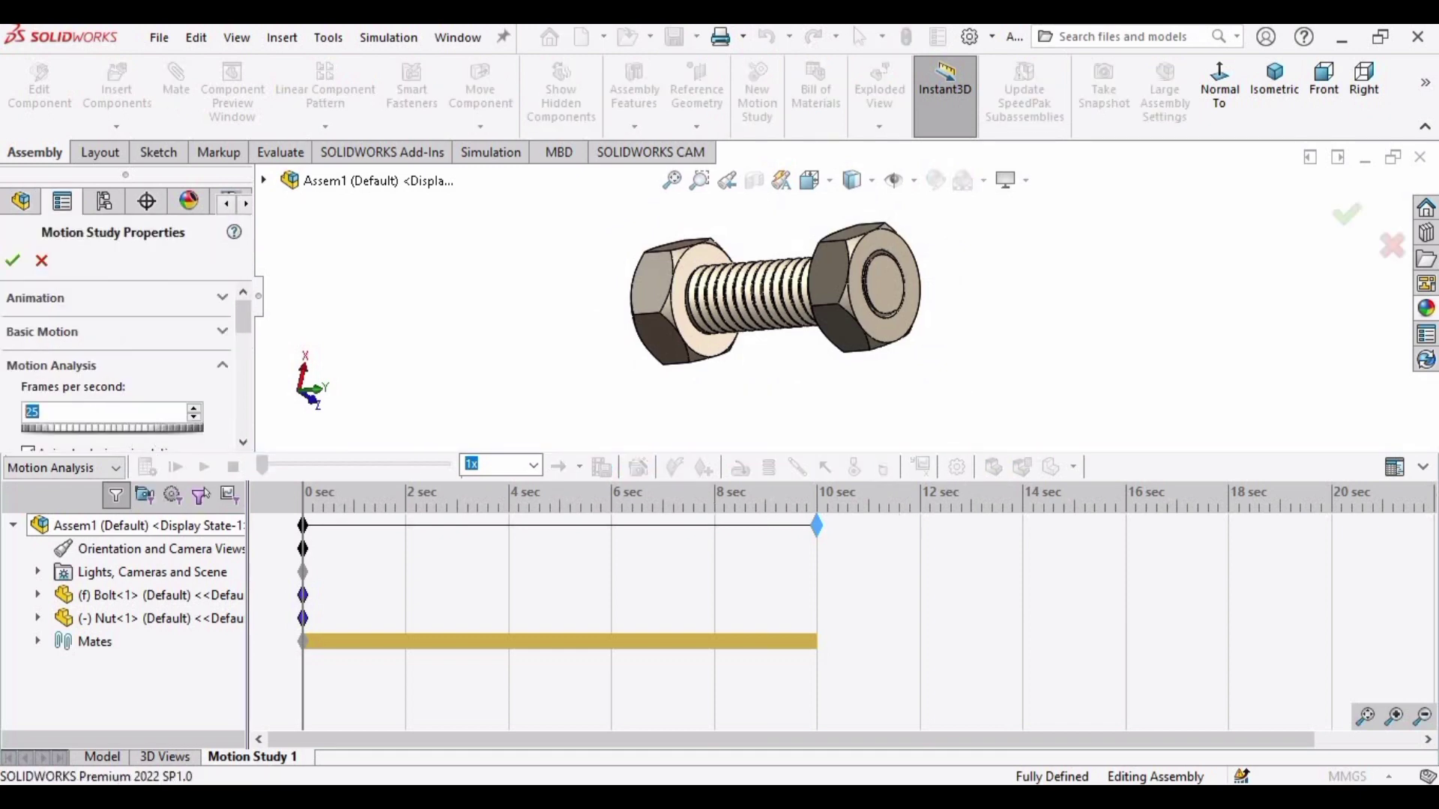
pyautogui.click(13, 265)
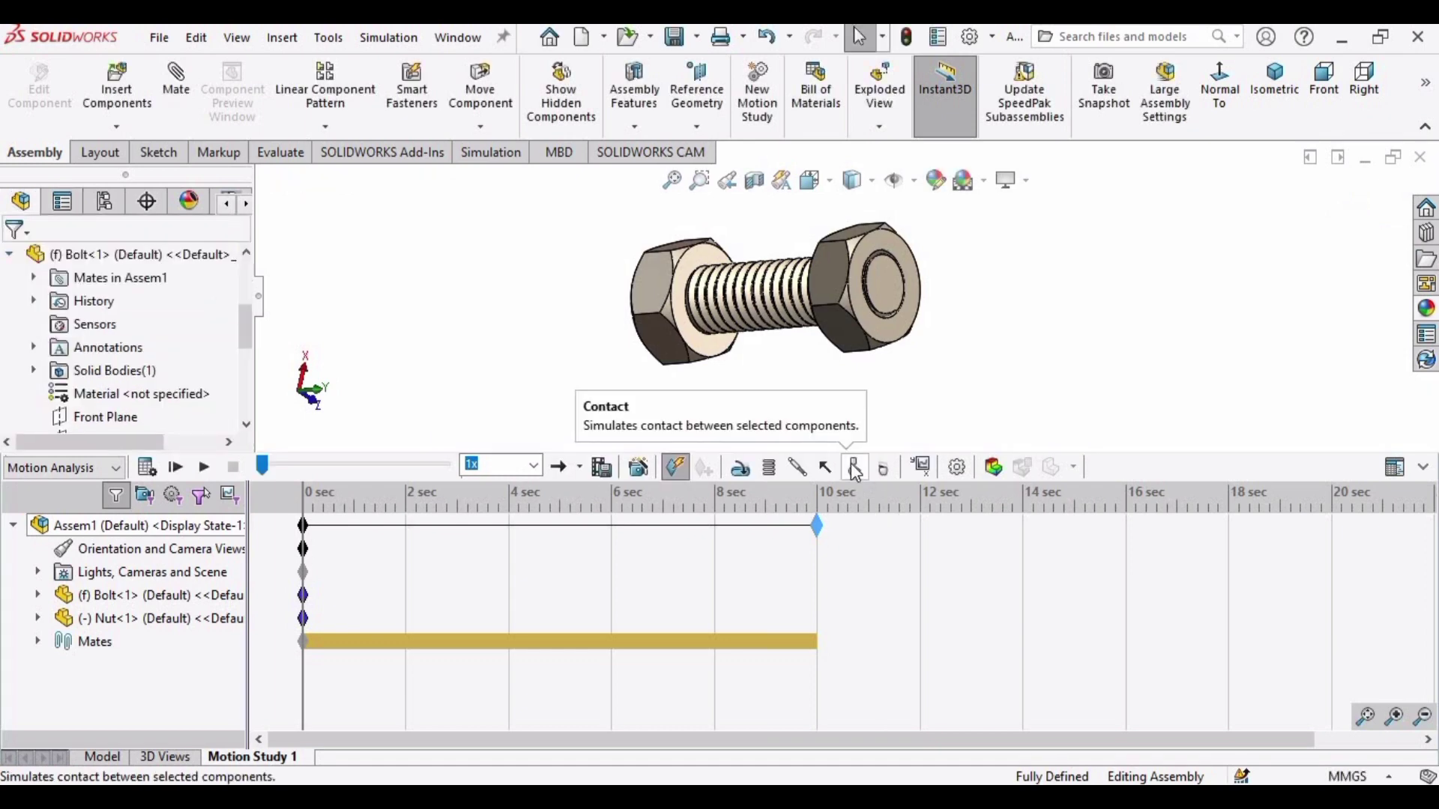
# Add a solid body contact between the Bolt and the Nut.
pyautogui.click(780, 458)
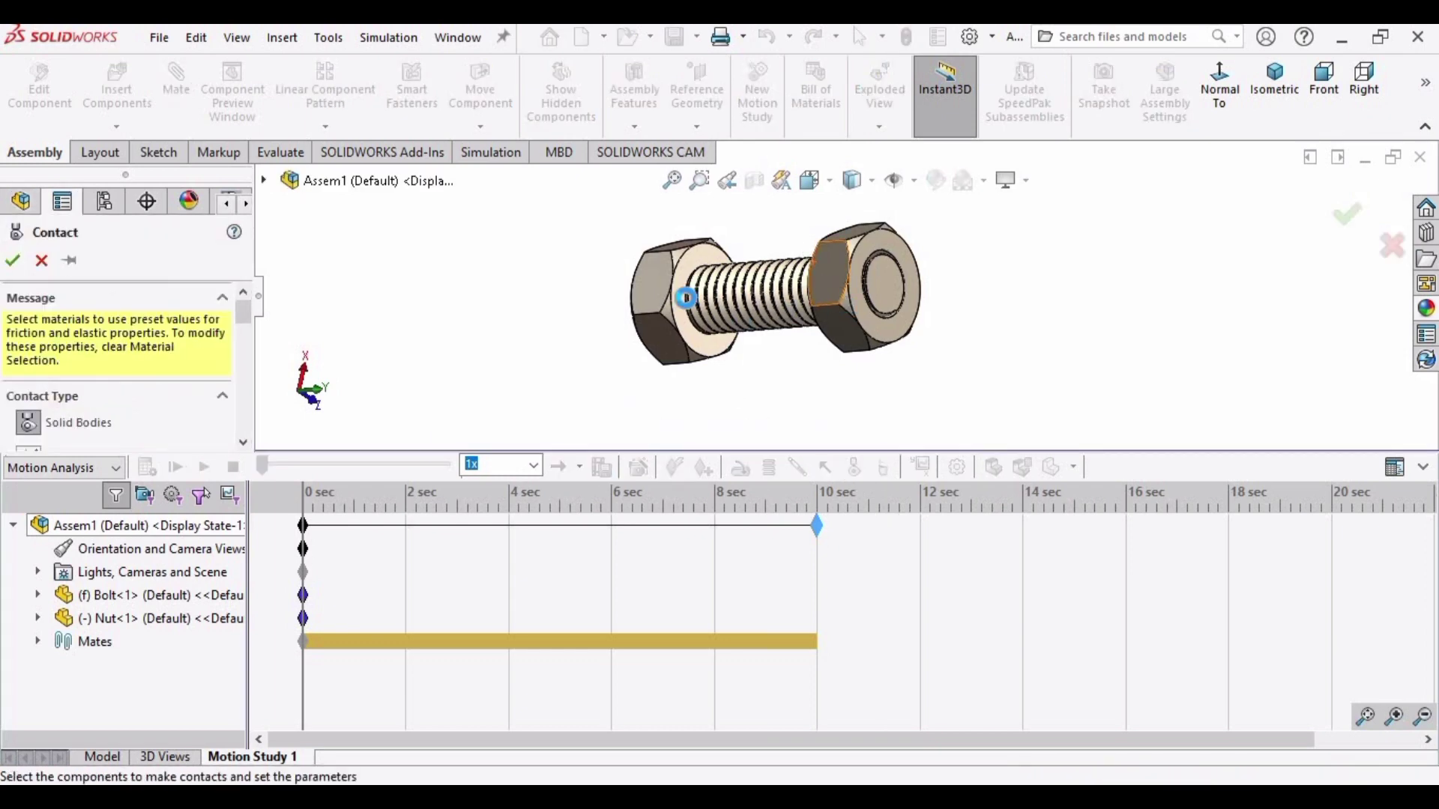
pyautogui.click(876, 296)
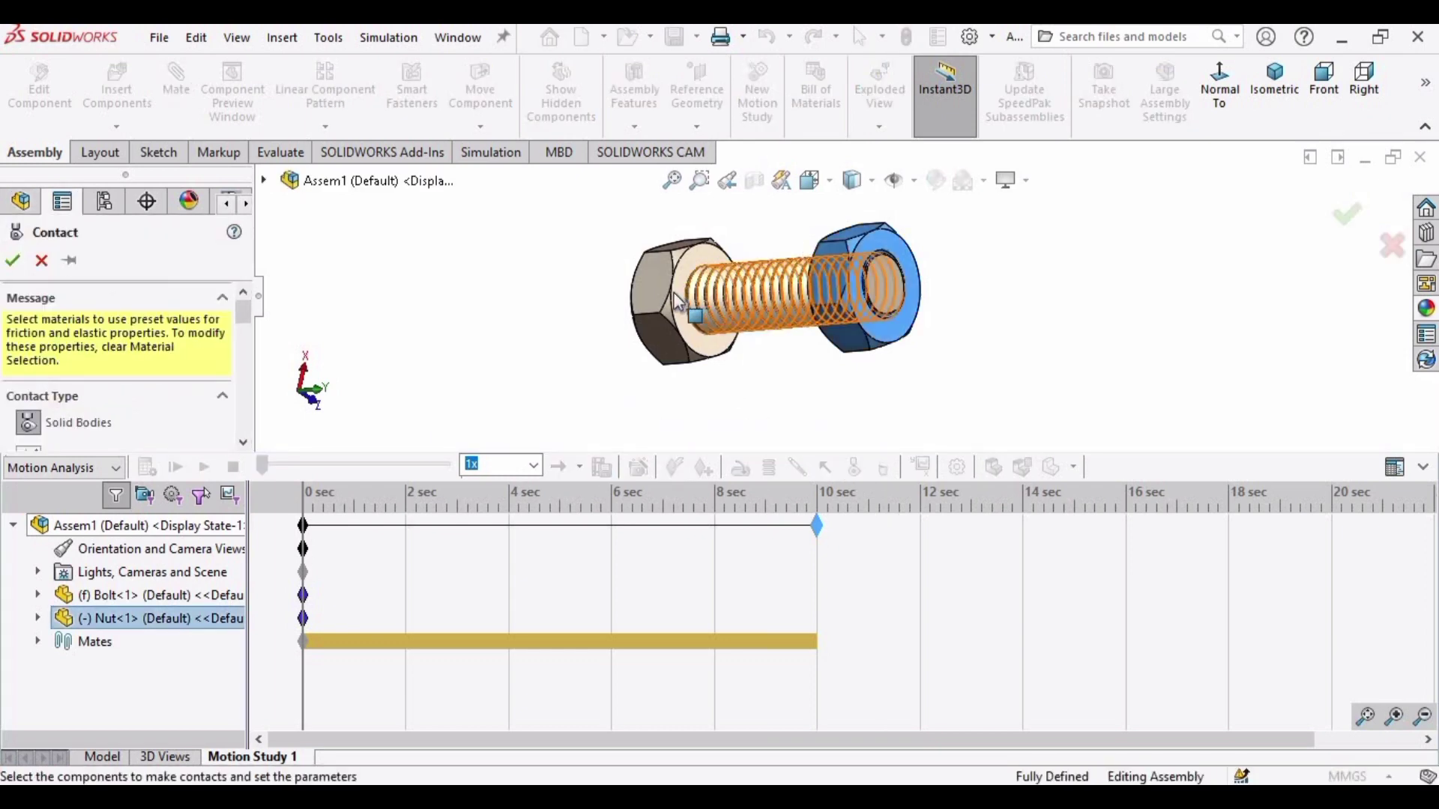
pyautogui.click(13, 260)
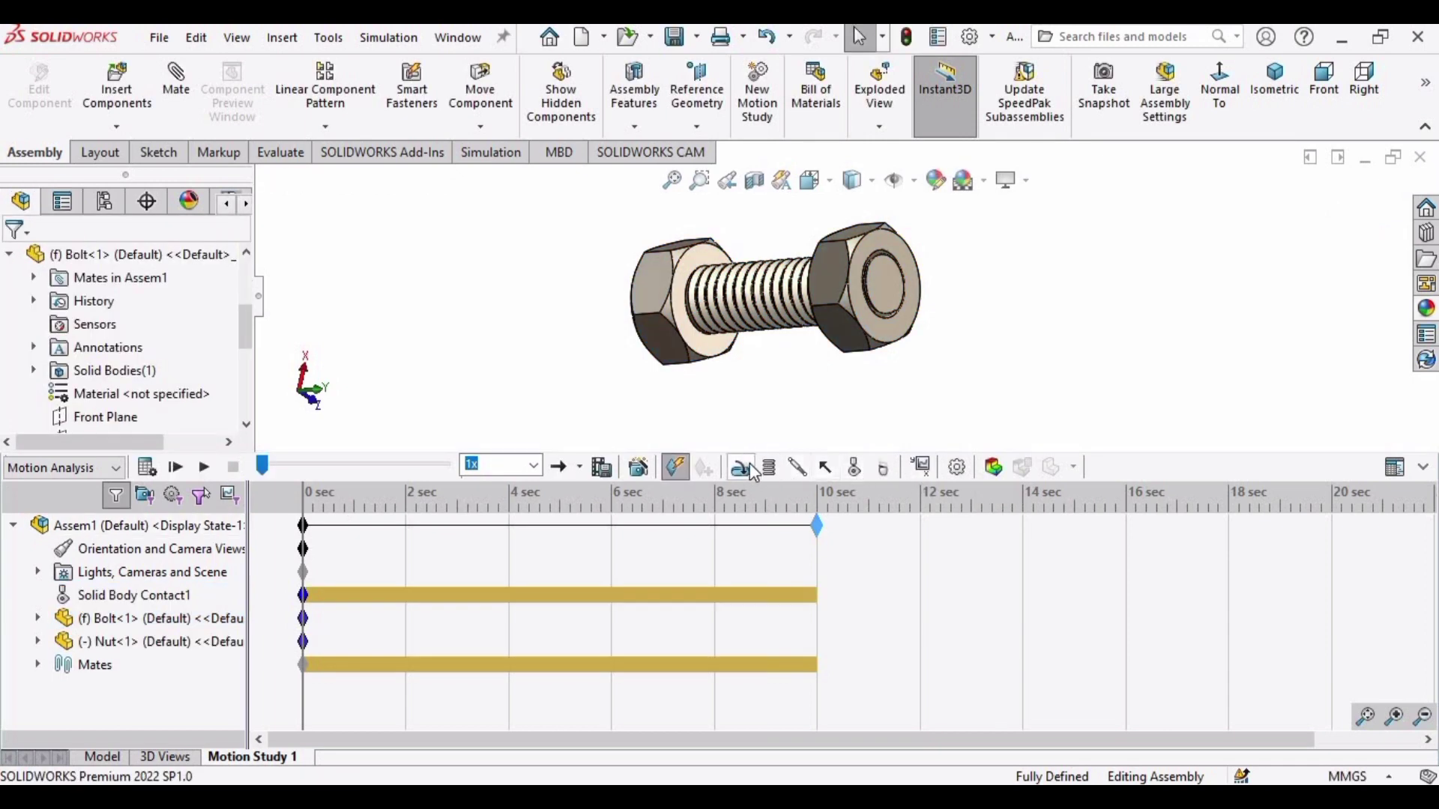
# Add a rotary motor on the nut's face at constant speed 100 RPM.
pyautogui.click(741, 467)
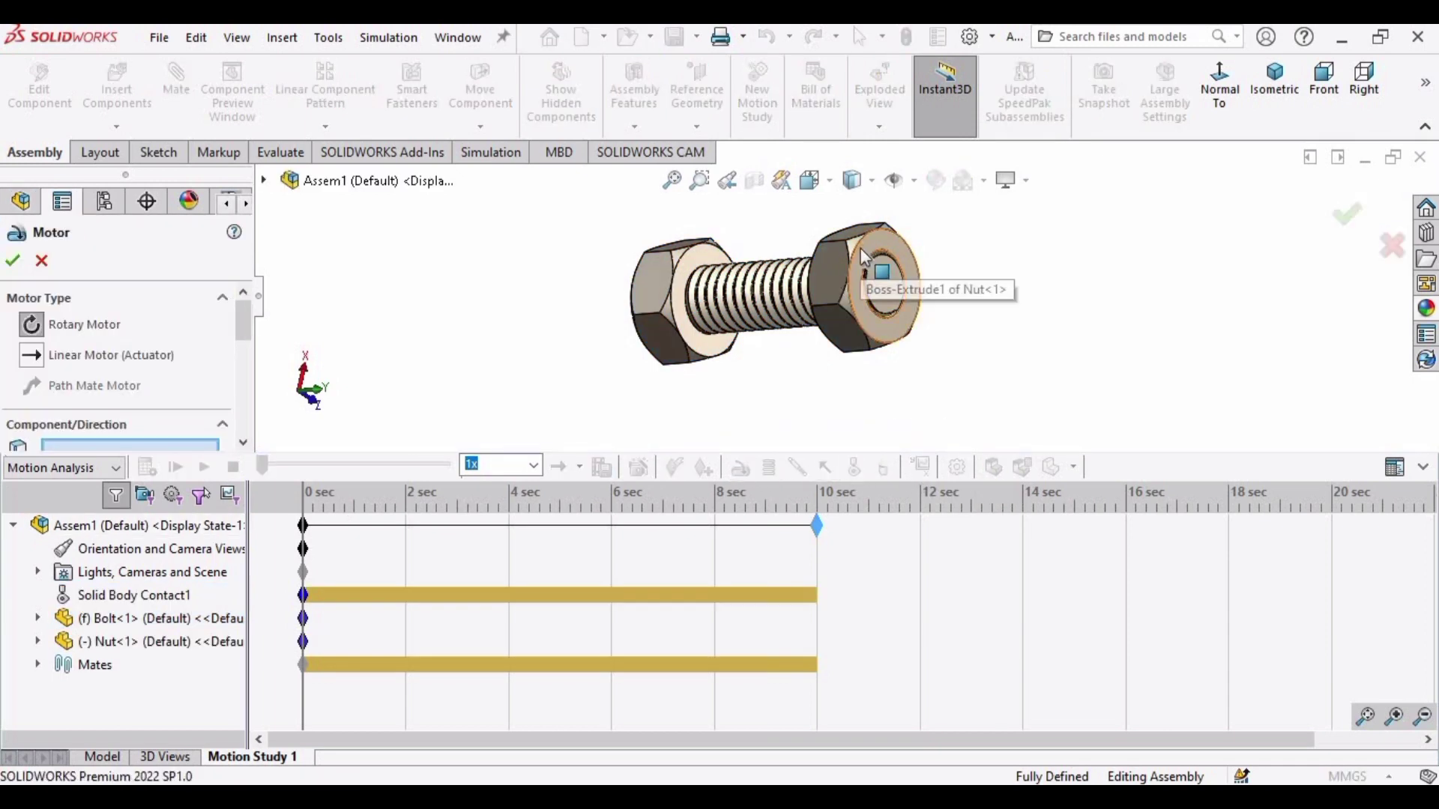
pyautogui.click(855, 287)
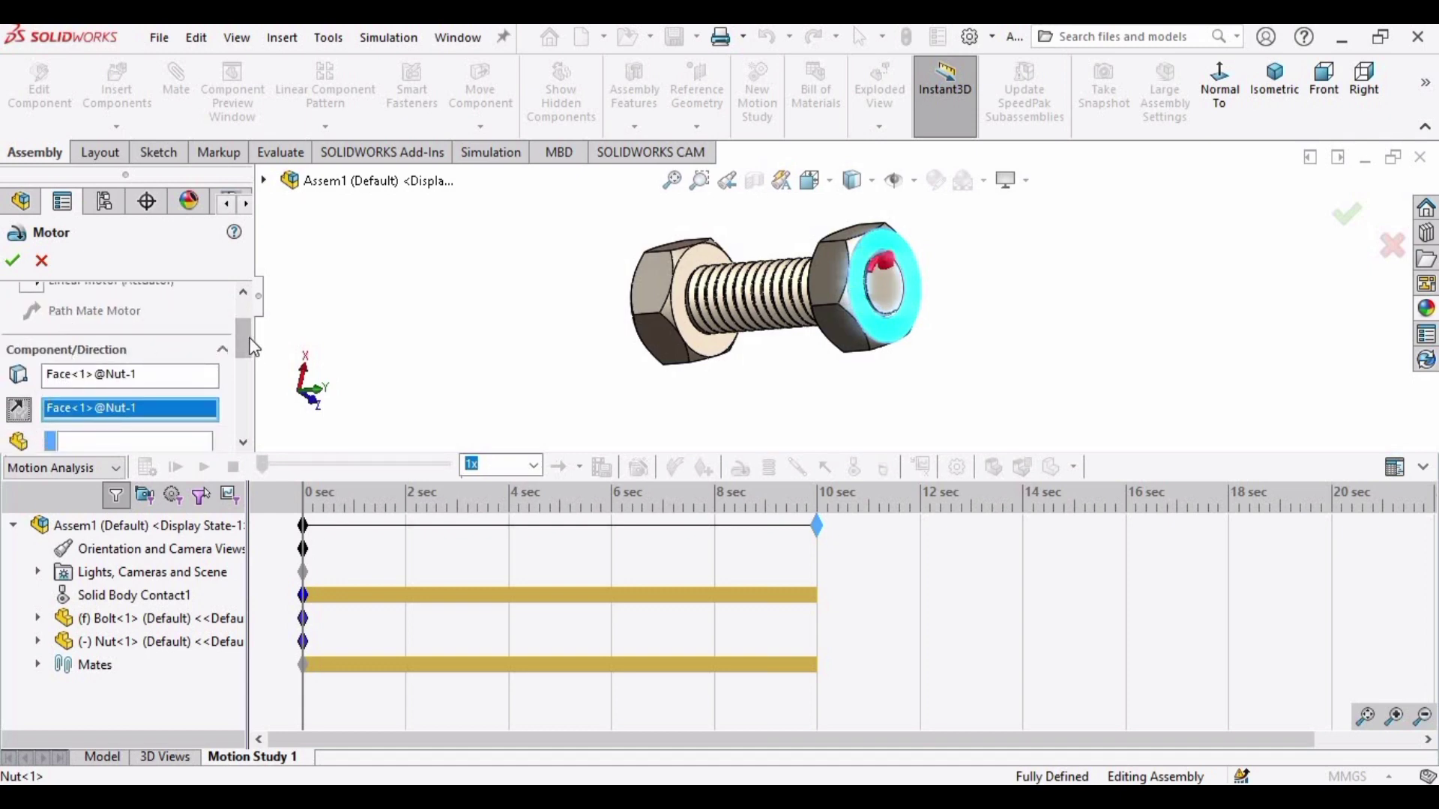
pyautogui.scroll(-3, 203, 375)
pyautogui.scroll(1, 90, 341)
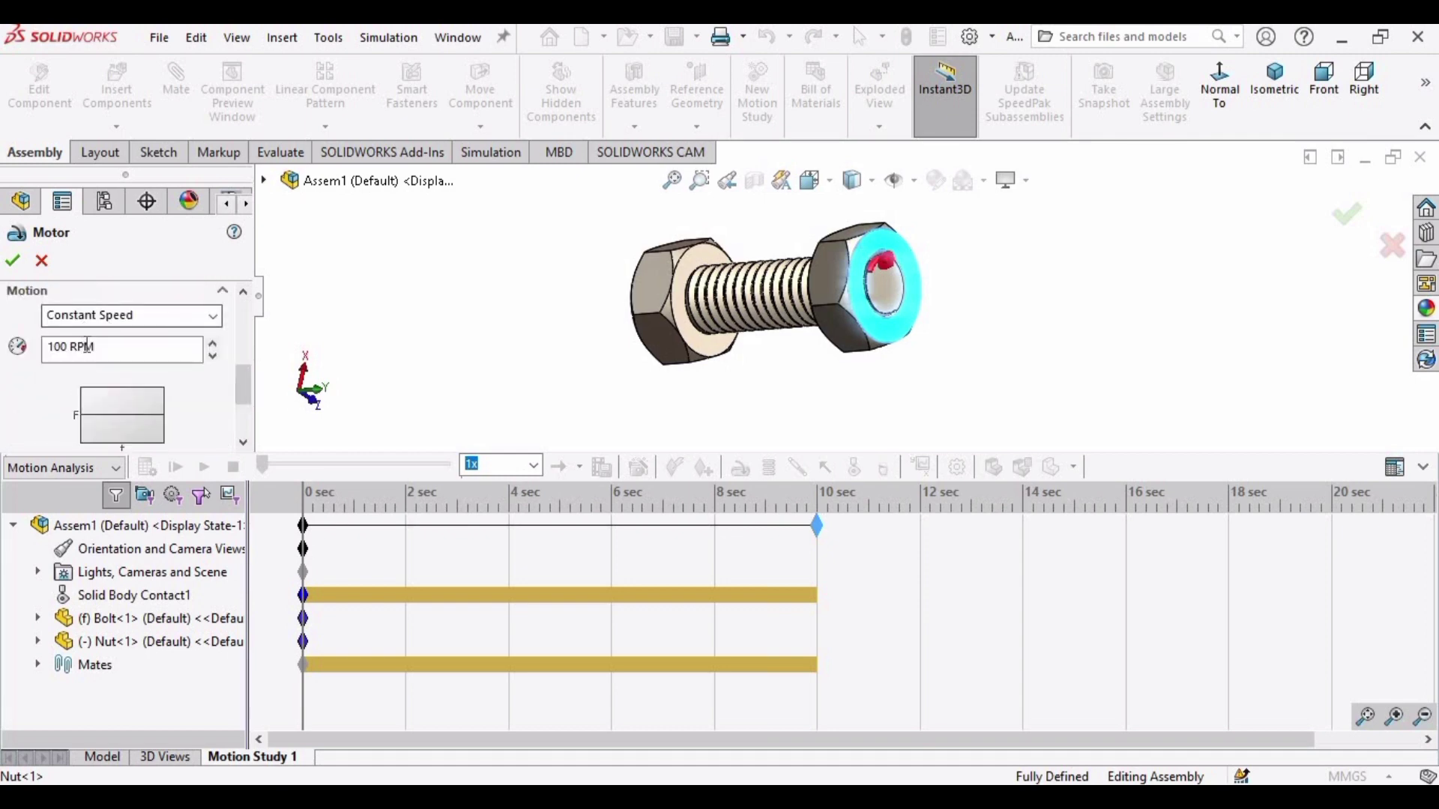
pyautogui.press('Return')
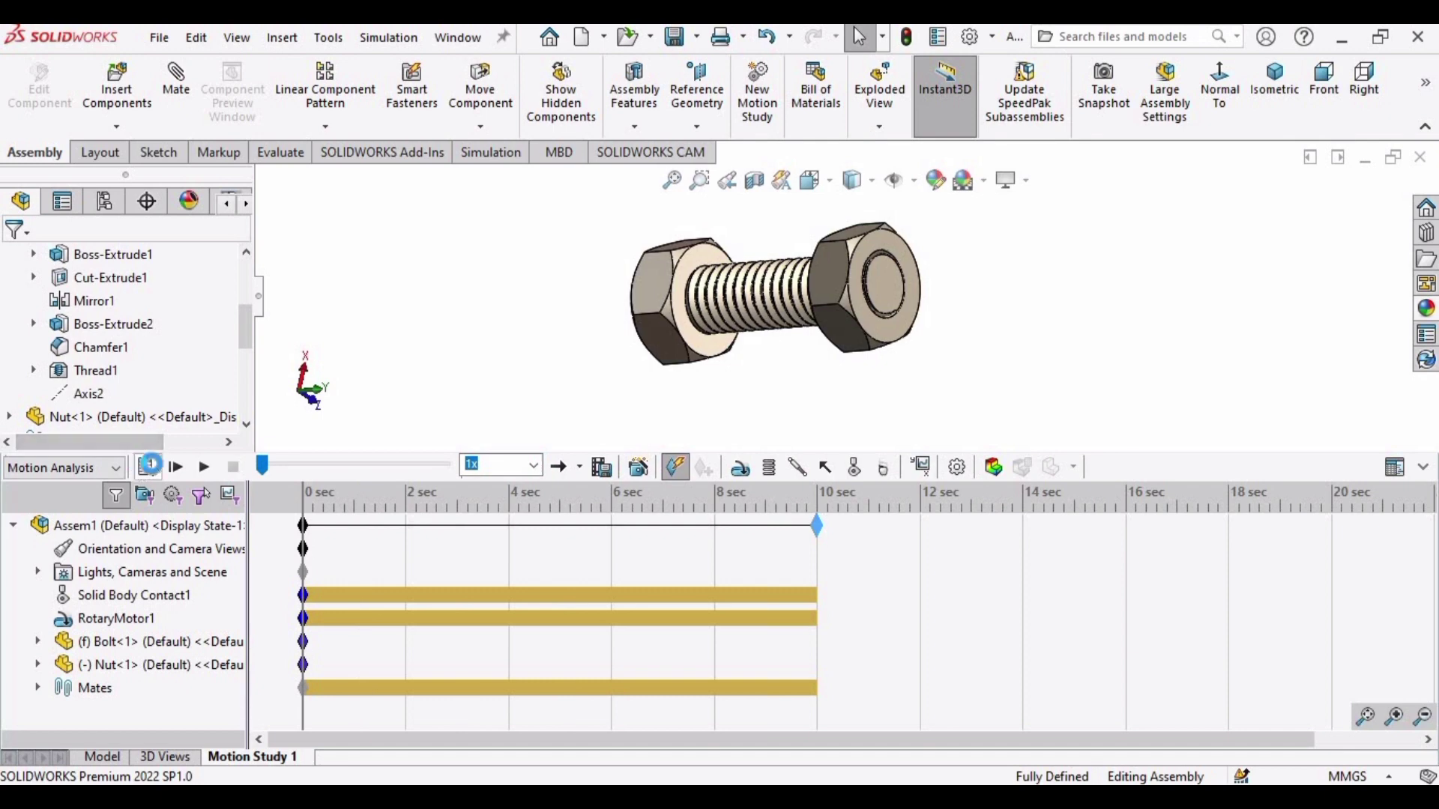
# Calculate Motion Study 1 and play it from the start to watch the nut travel.
pyautogui.click(150, 464)
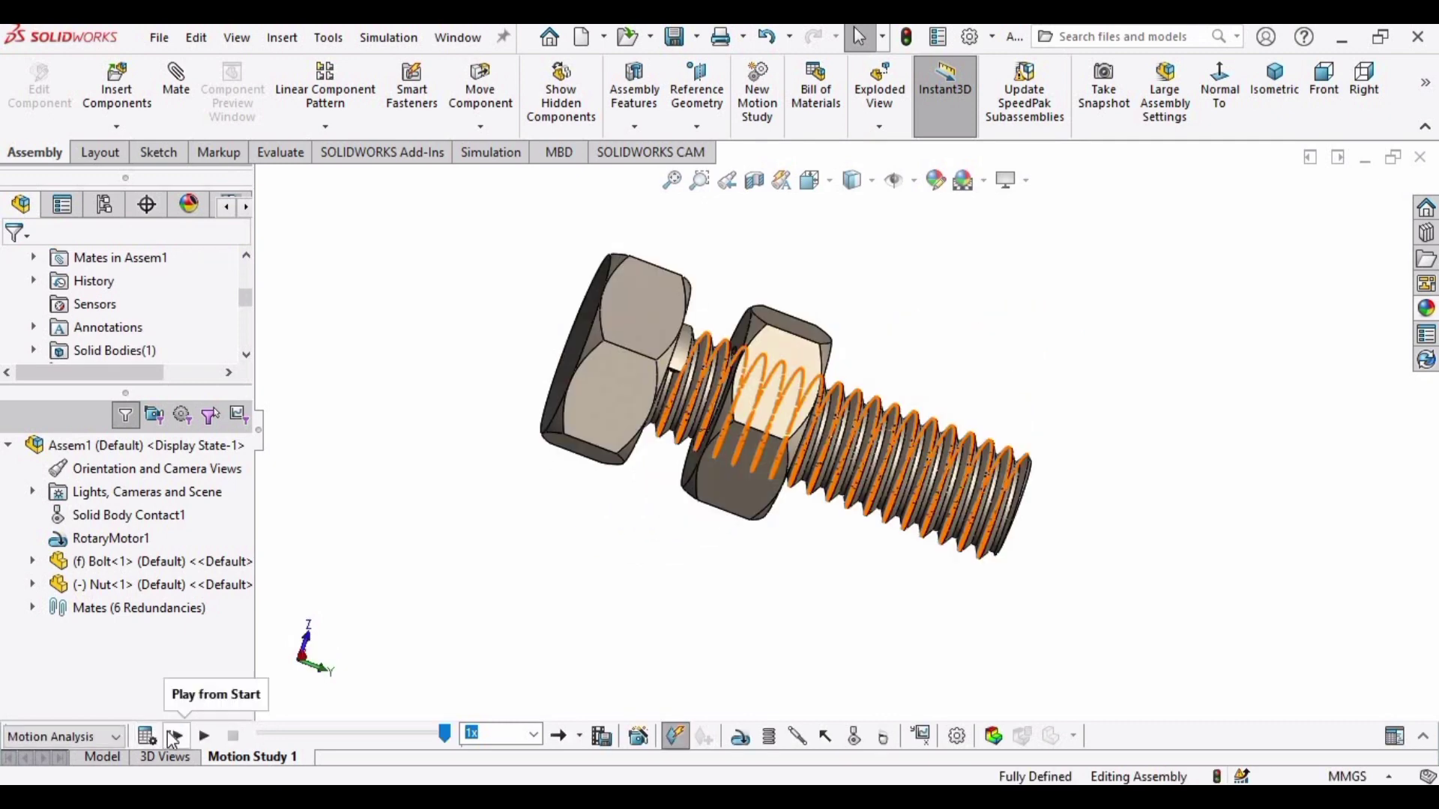
pyautogui.click(175, 736)
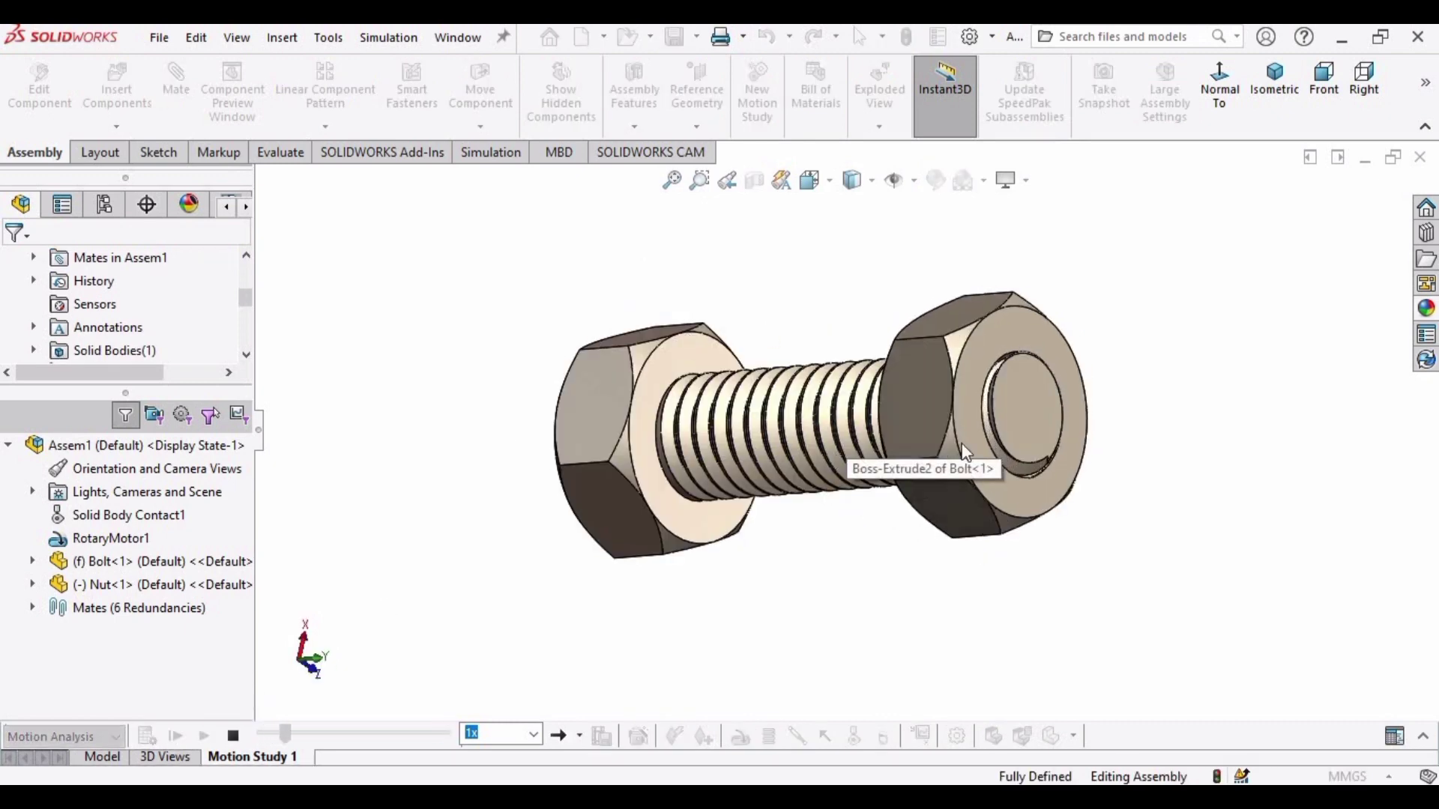
pyautogui.scroll(-2, 1086, 434)
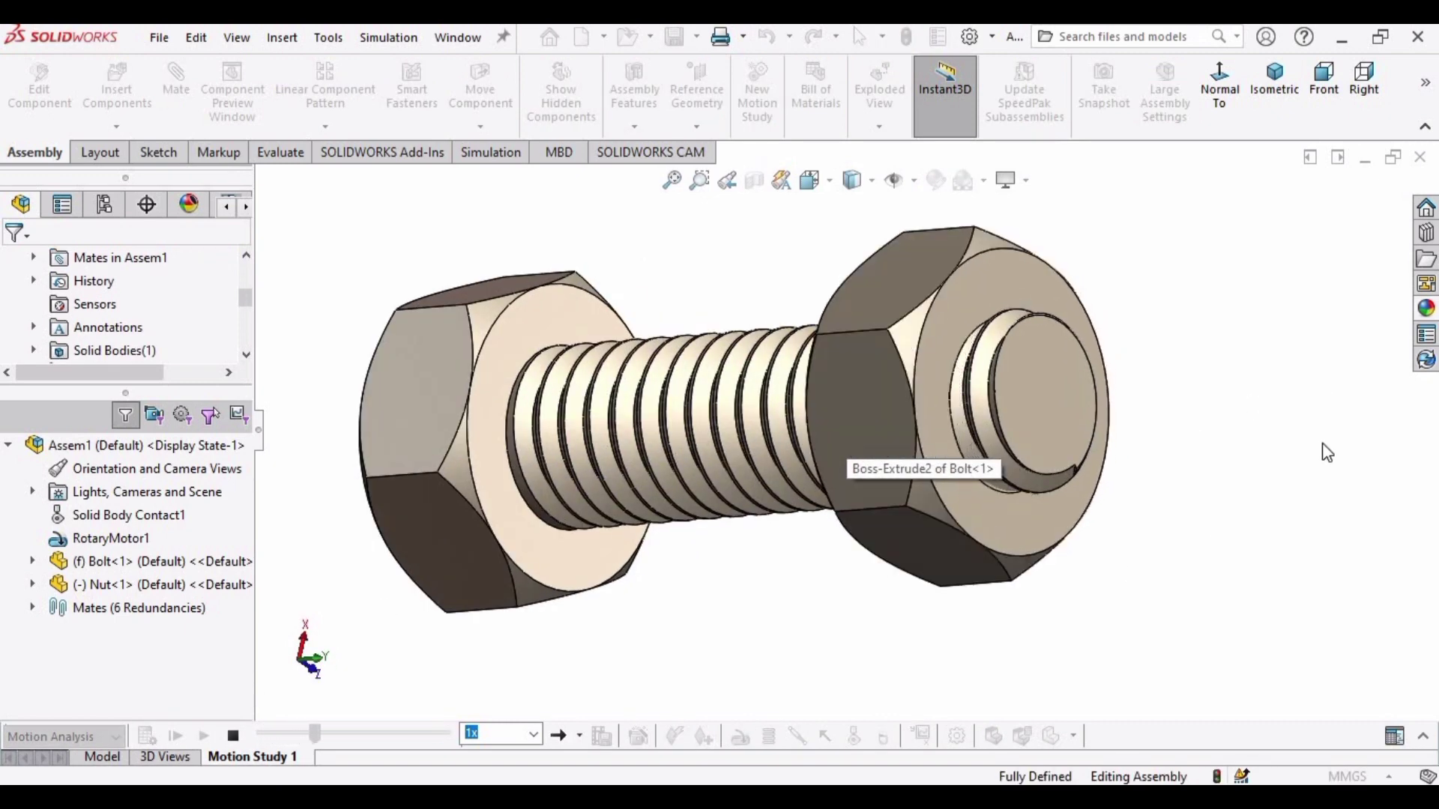